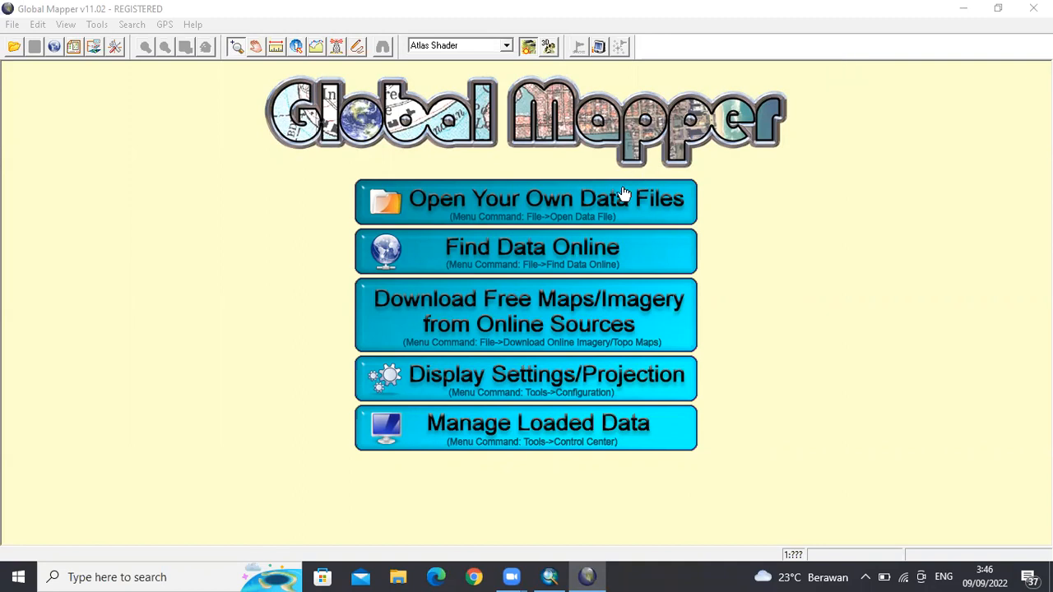
# Step: Load all the HGT elevation files from the Nusa Tenggara folder inside the D E M folder
pyautogui.click(590, 202)
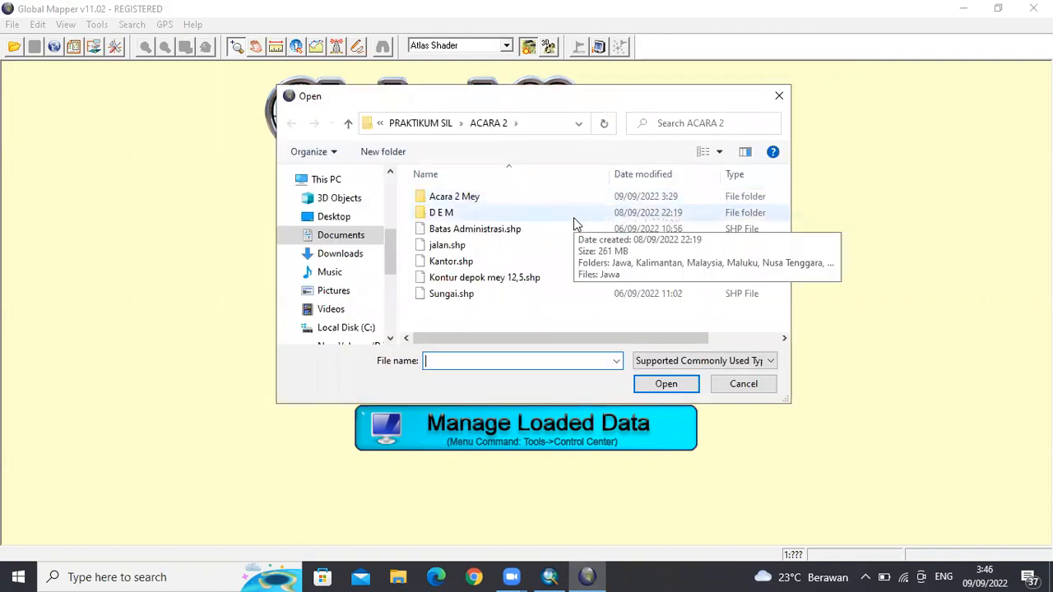
pyautogui.doubleClick(573, 216)
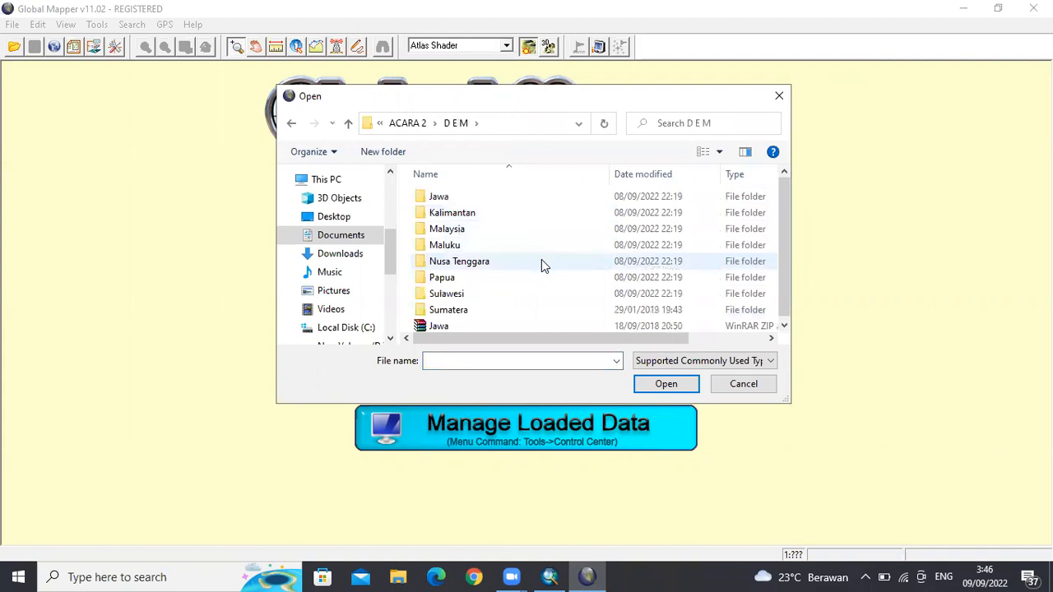
pyautogui.doubleClick(541, 261)
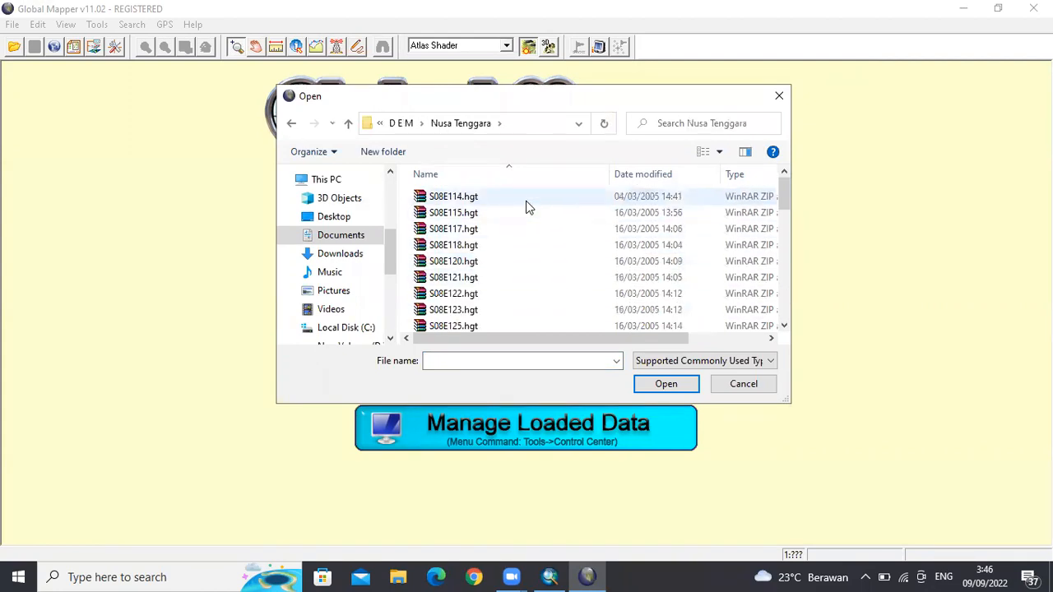
pyautogui.click(528, 202)
pyautogui.hotkey('ctrl', 'a')
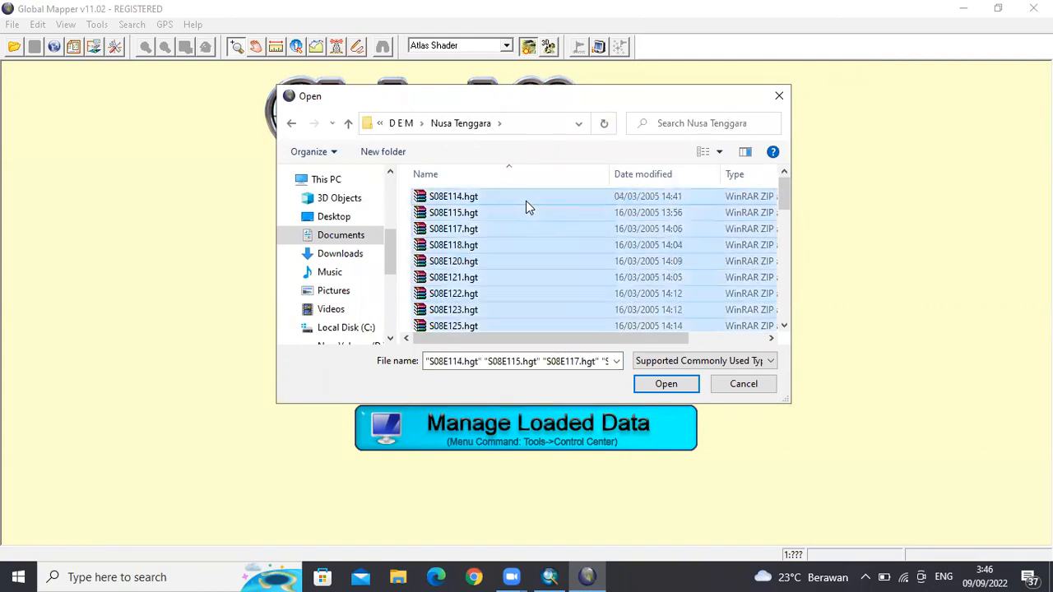
pyautogui.click(649, 387)
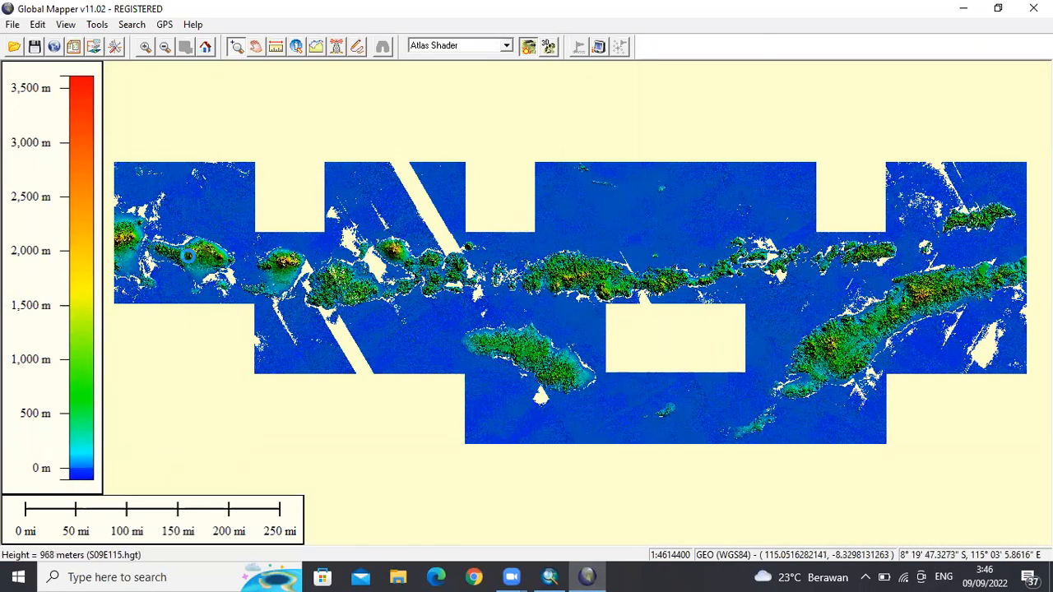
# Step: Add the Administrasi_P Bali.shp shapefile from the SIL MELA folder on drive D: to the map
pyautogui.click(212, 251)
pyautogui.click(538, 292)
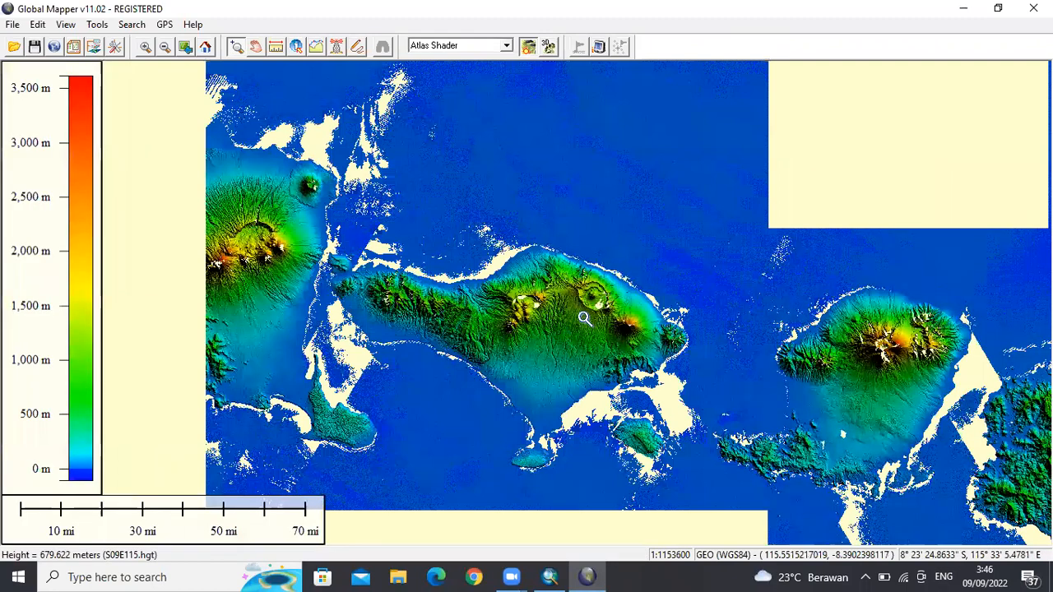
pyautogui.click(11, 24)
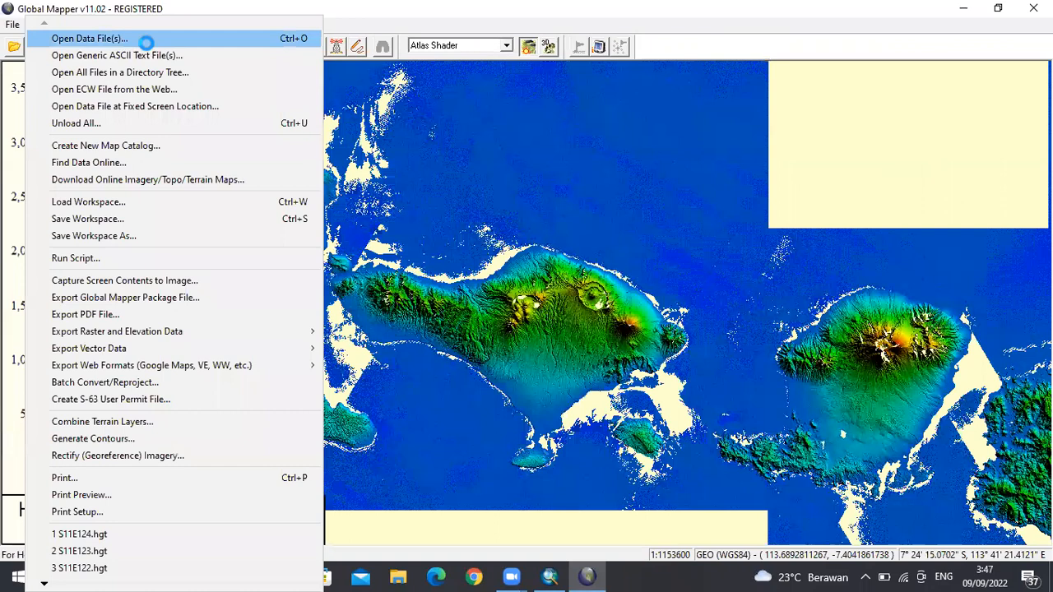
pyautogui.click(146, 41)
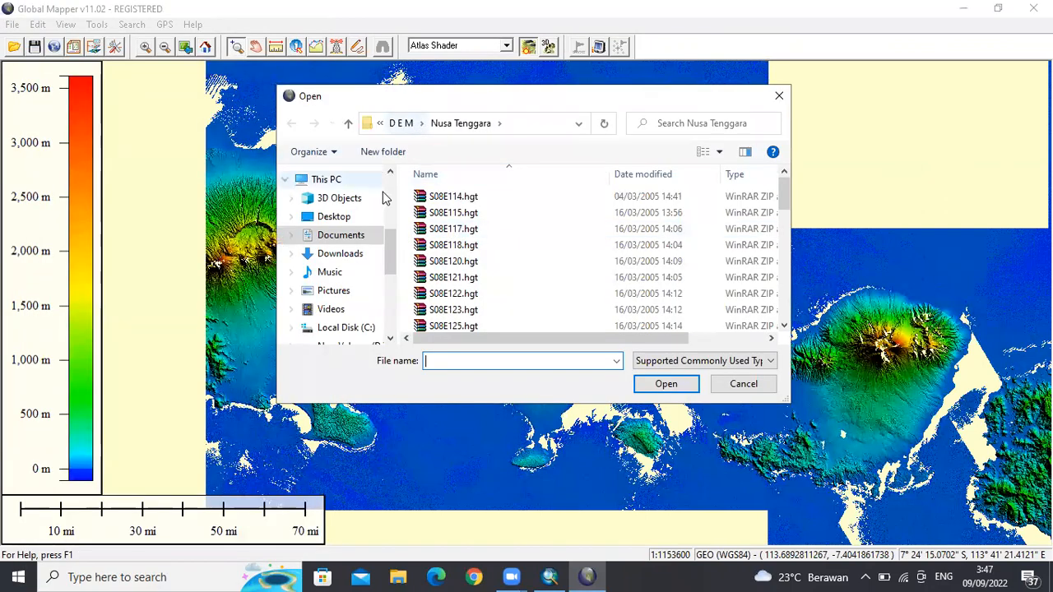
pyautogui.scroll(1, 386, 230)
pyautogui.scroll(-2, 387, 243)
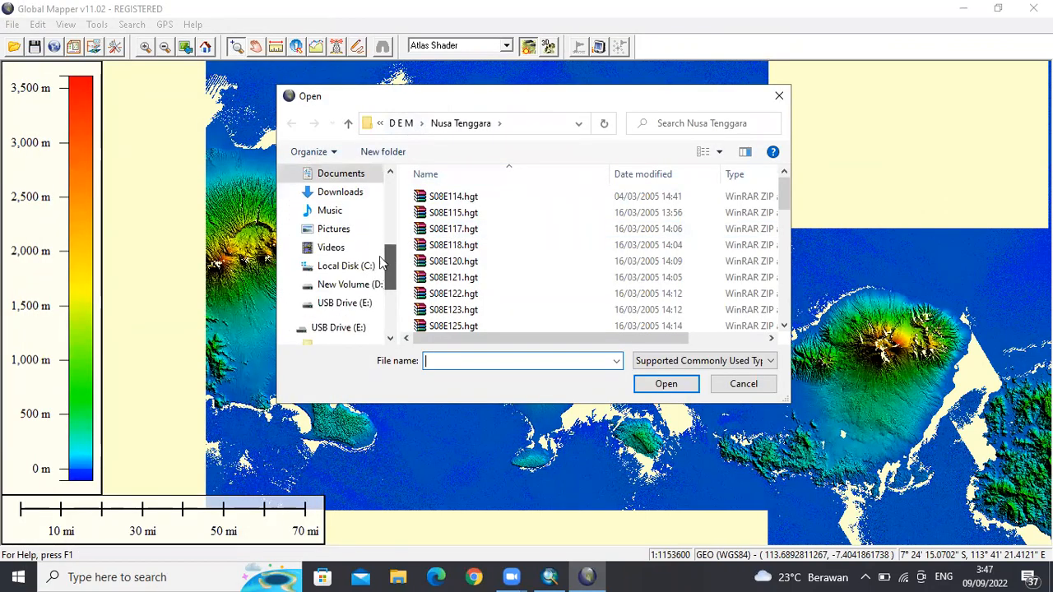
pyautogui.click(341, 284)
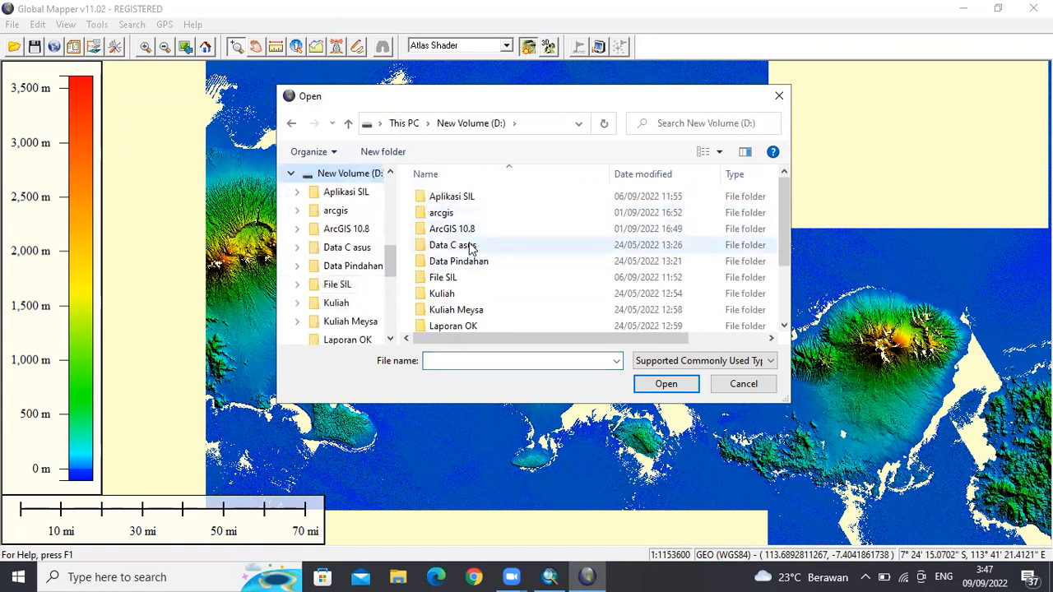
pyautogui.scroll(-2, 473, 285)
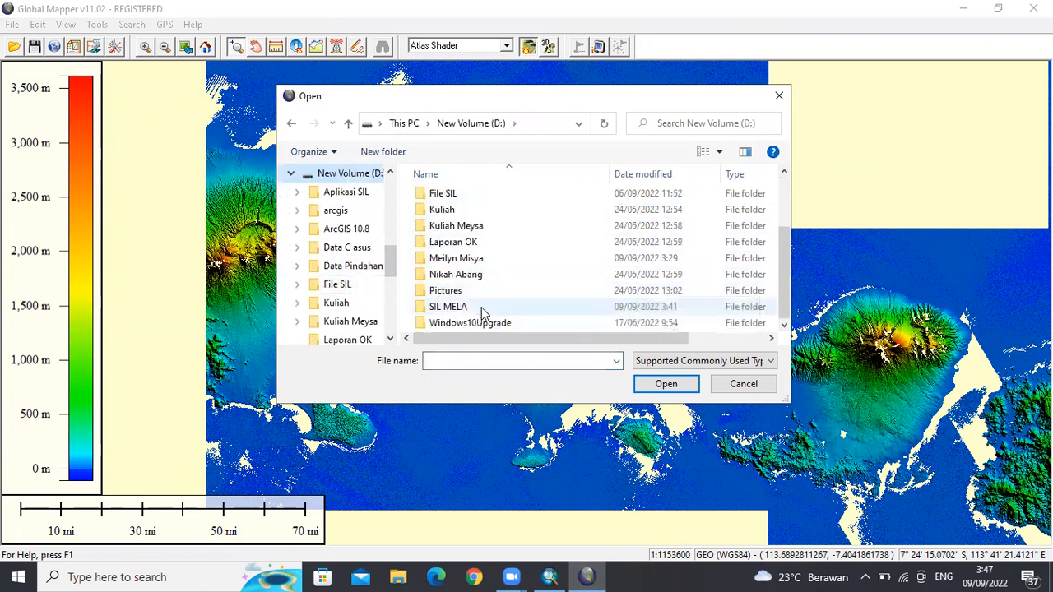
pyautogui.doubleClick(481, 307)
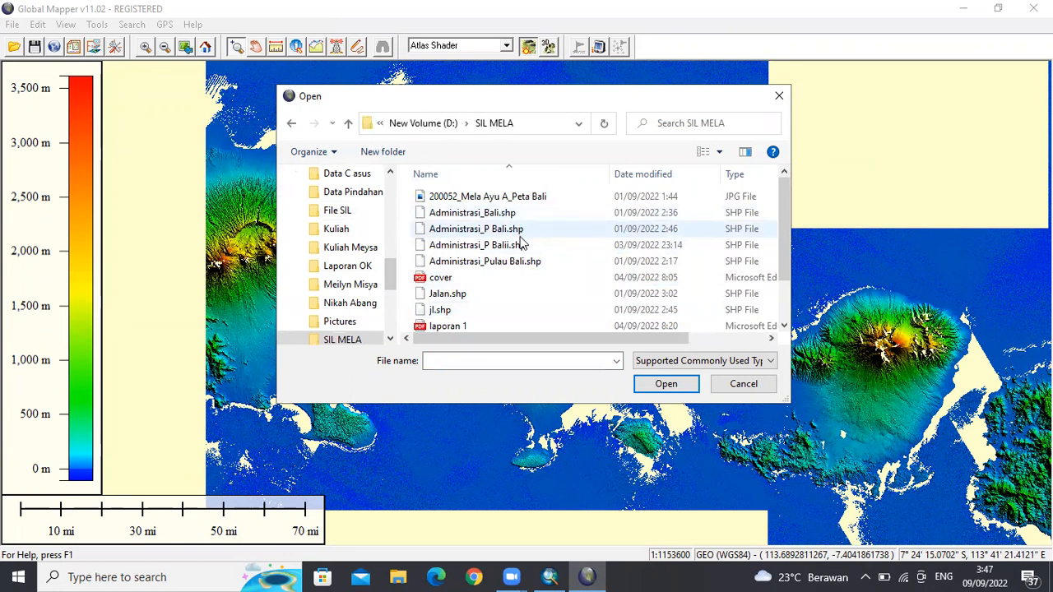
pyautogui.click(517, 229)
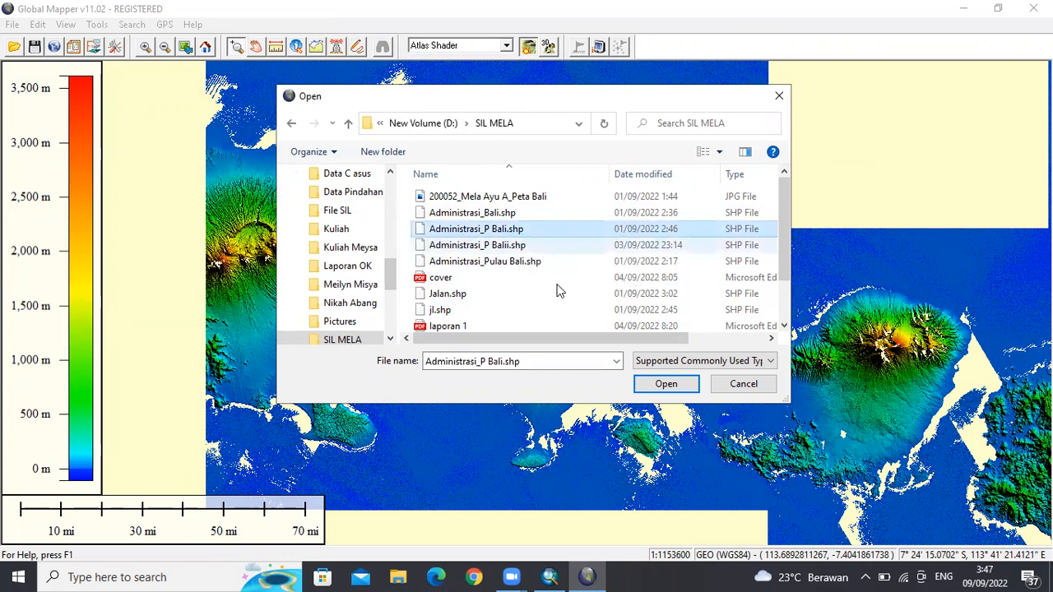
pyautogui.click(649, 390)
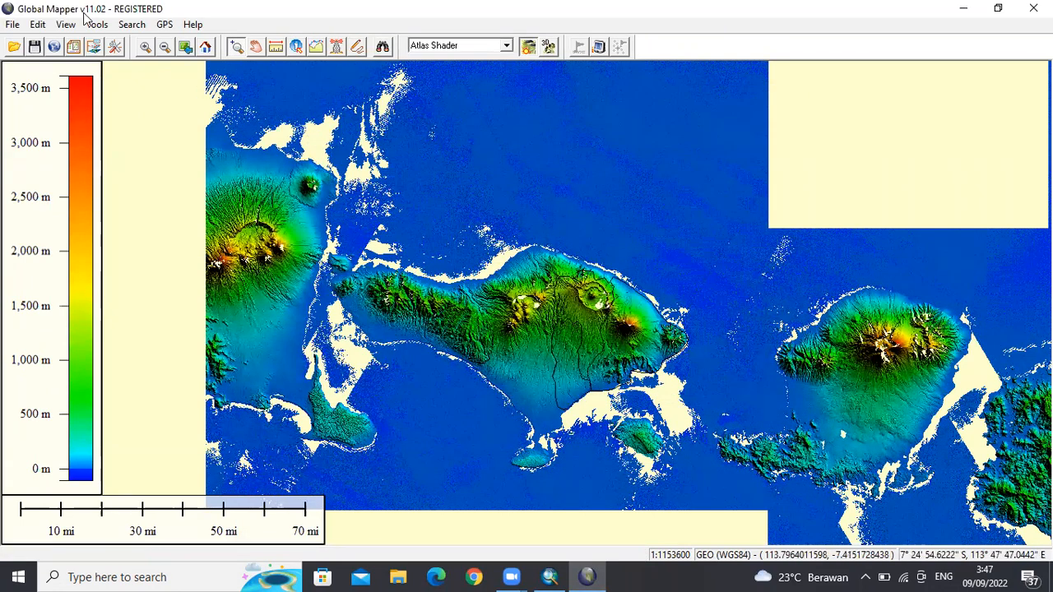
# Step: Generate contours at the default 100-metre interval, limited to a box drawn around the eastern part of Bali
pyautogui.click(15, 25)
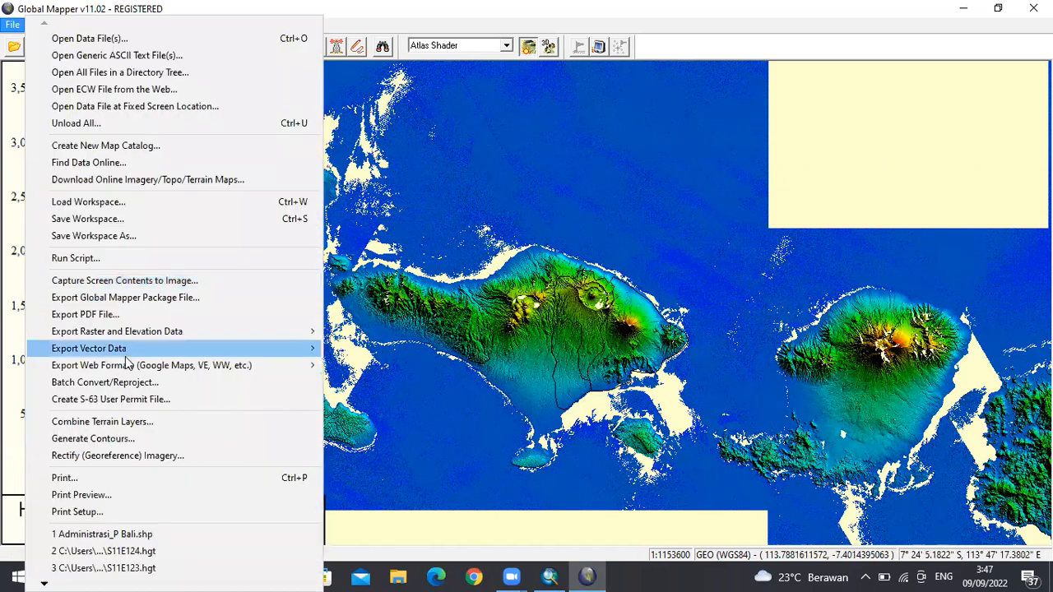
pyautogui.click(153, 445)
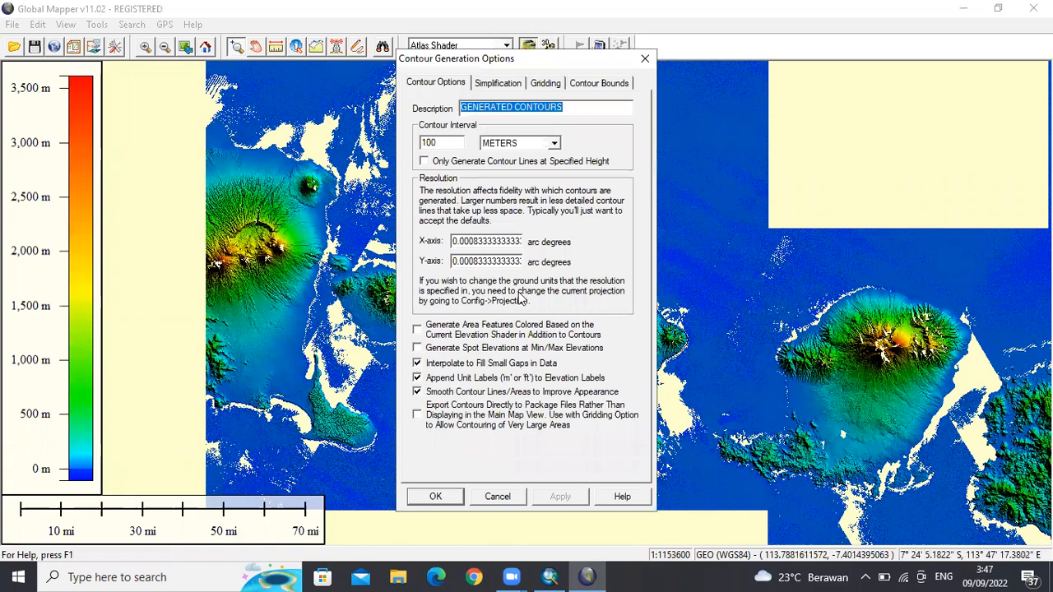
pyautogui.click(589, 86)
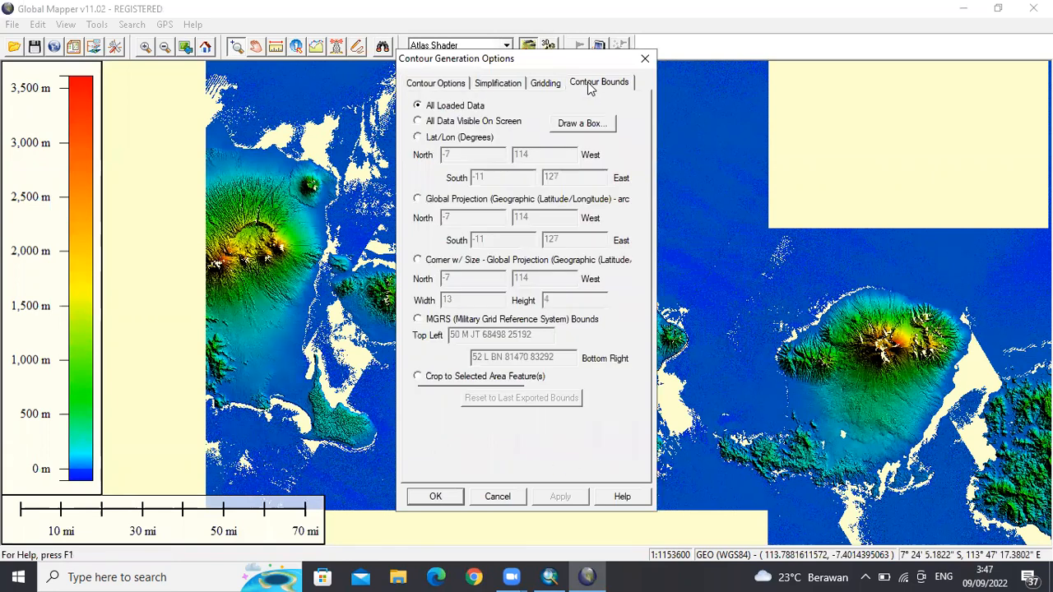
pyautogui.click(578, 127)
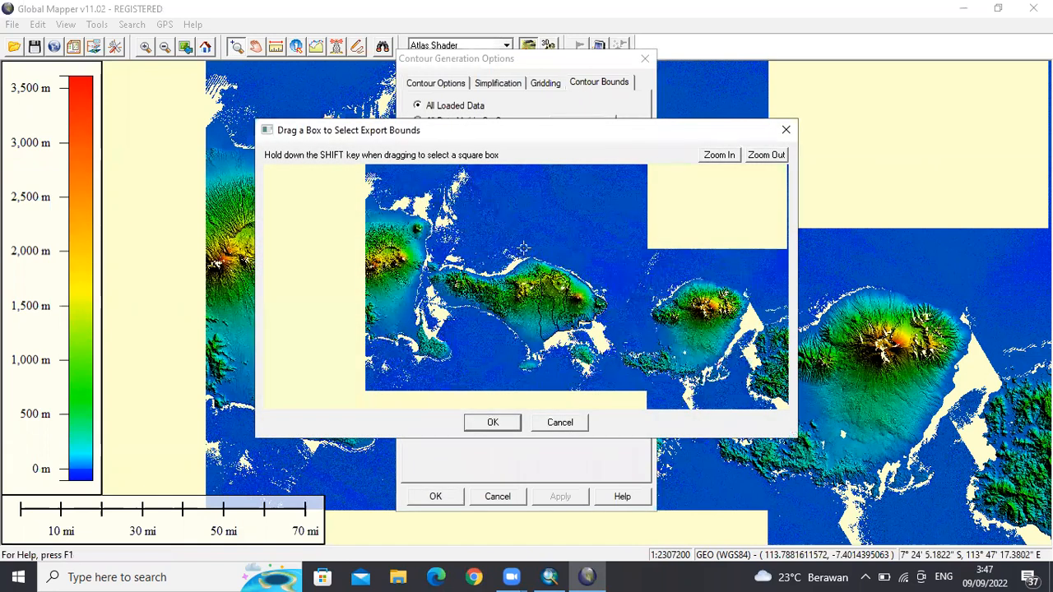
pyautogui.moveTo(523, 251); pyautogui.dragTo(615, 349)
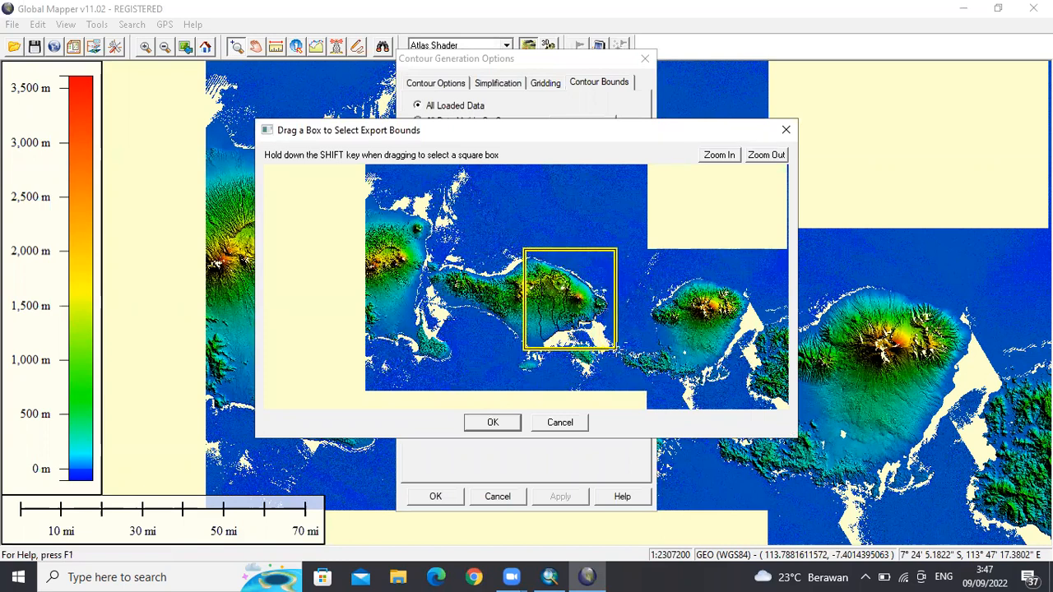
pyautogui.click(508, 423)
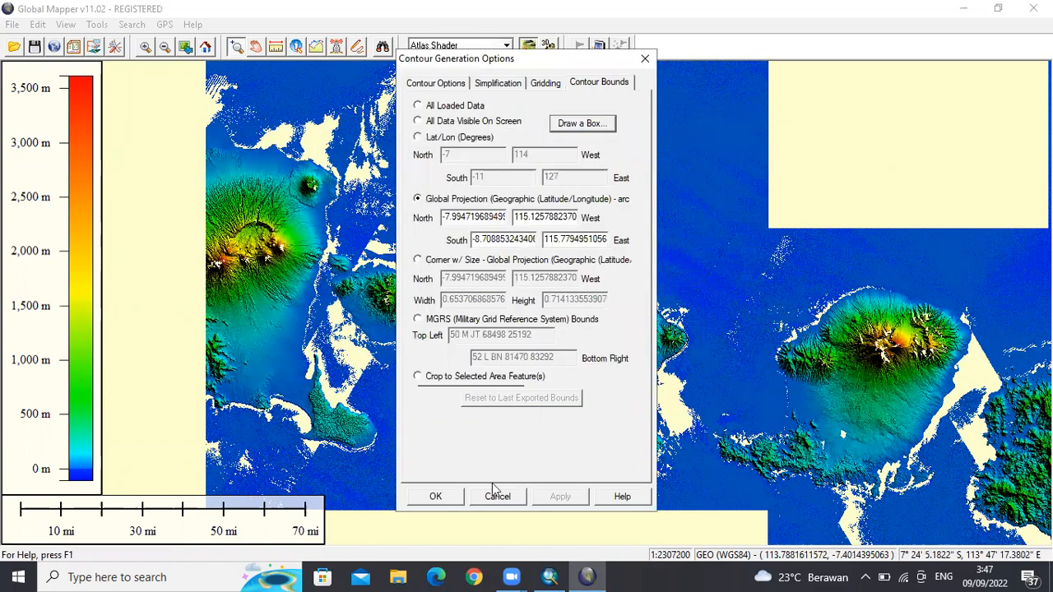
pyautogui.click(436, 497)
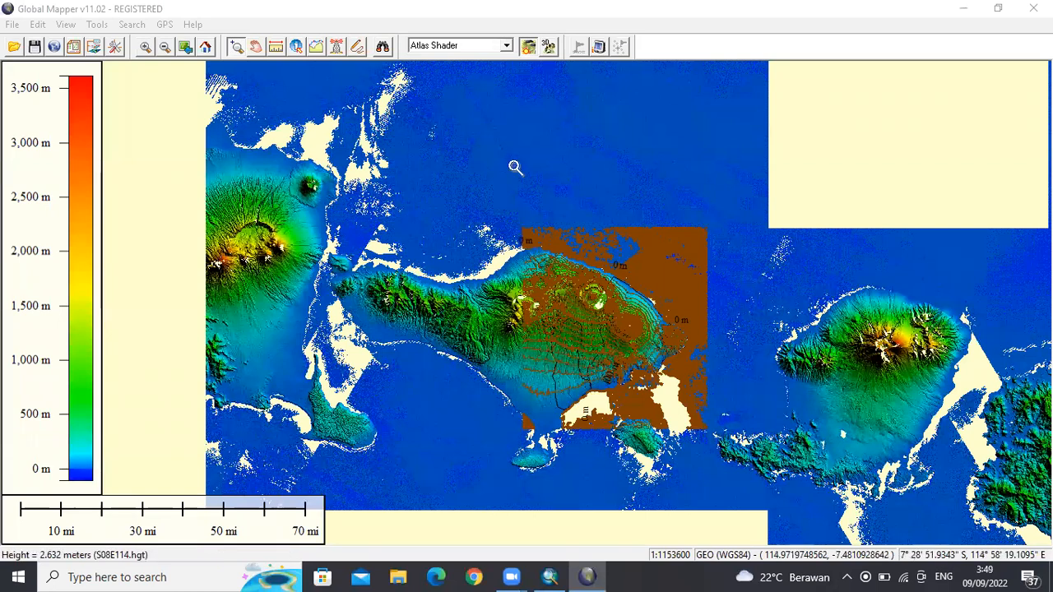
# Step: Start a Shapefile export of the vector data and enable exporting lines
pyautogui.click(12, 24)
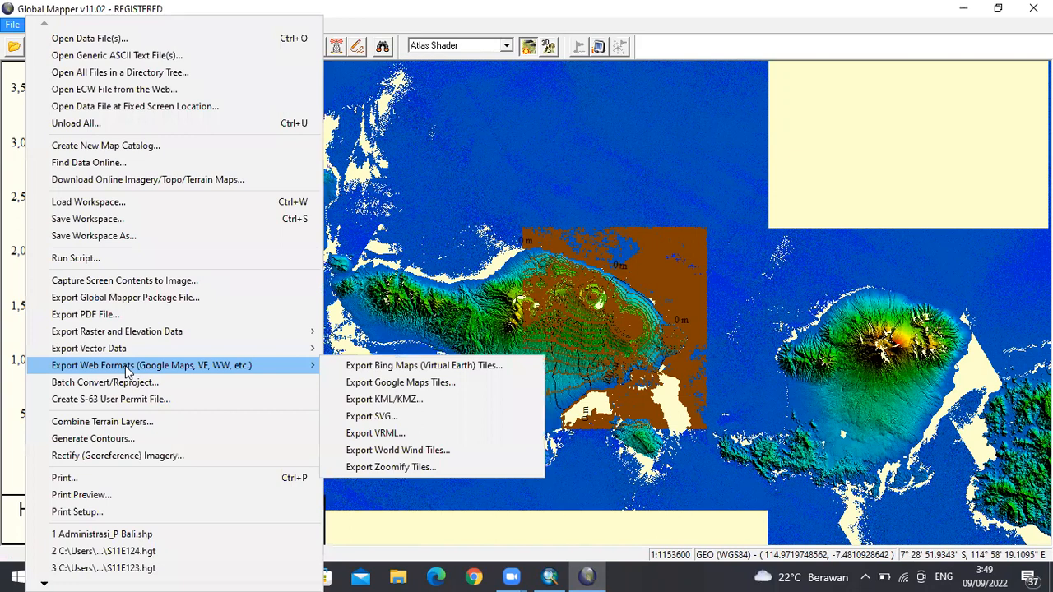
pyautogui.moveTo(142, 355)
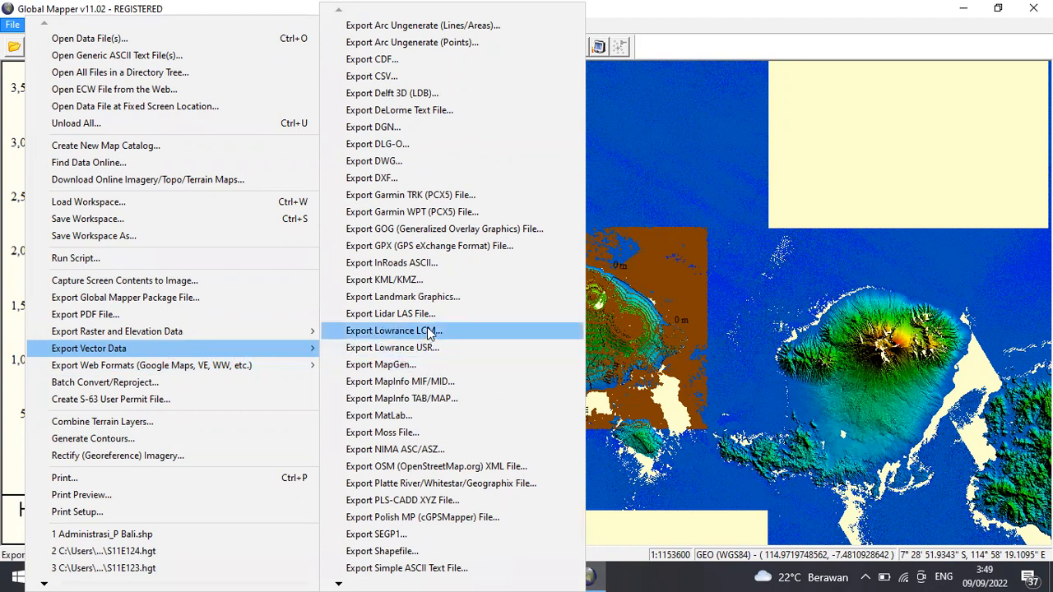
pyautogui.click(475, 553)
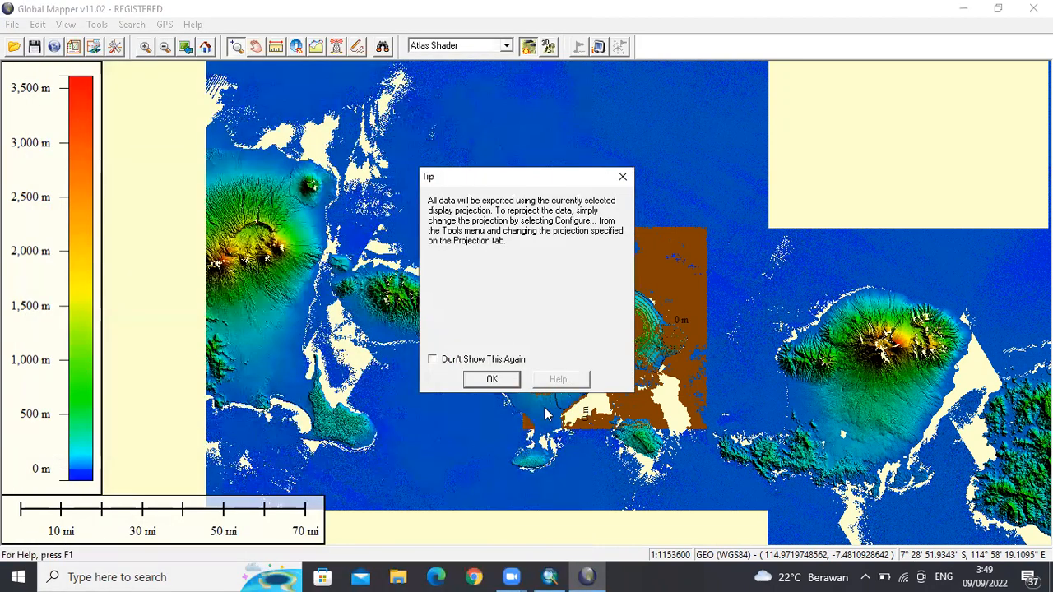
pyautogui.click(508, 381)
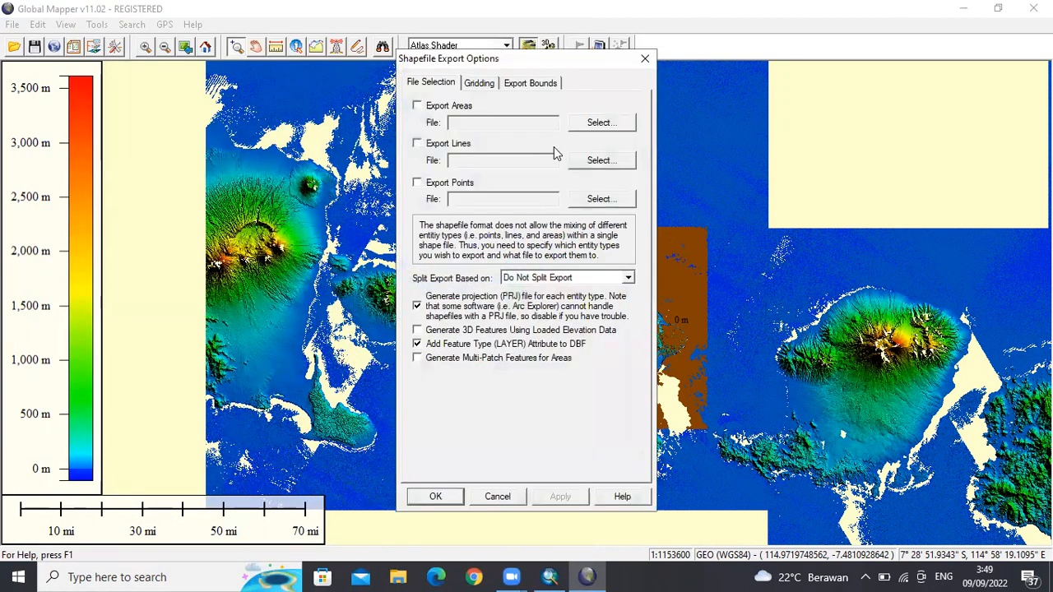
pyautogui.click(417, 144)
pyautogui.click(779, 97)
# Step: Name the line export file "kontur bali 100 meter" in the SIL MELA folder on drive D: and run the export
pyautogui.click(600, 160)
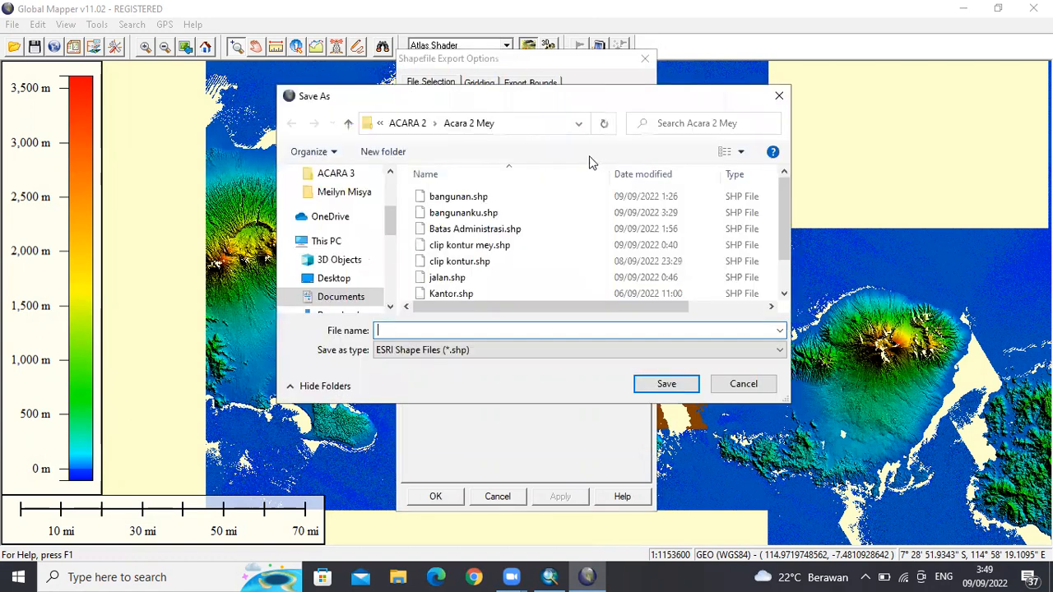
pyautogui.scroll(-1, 504, 247)
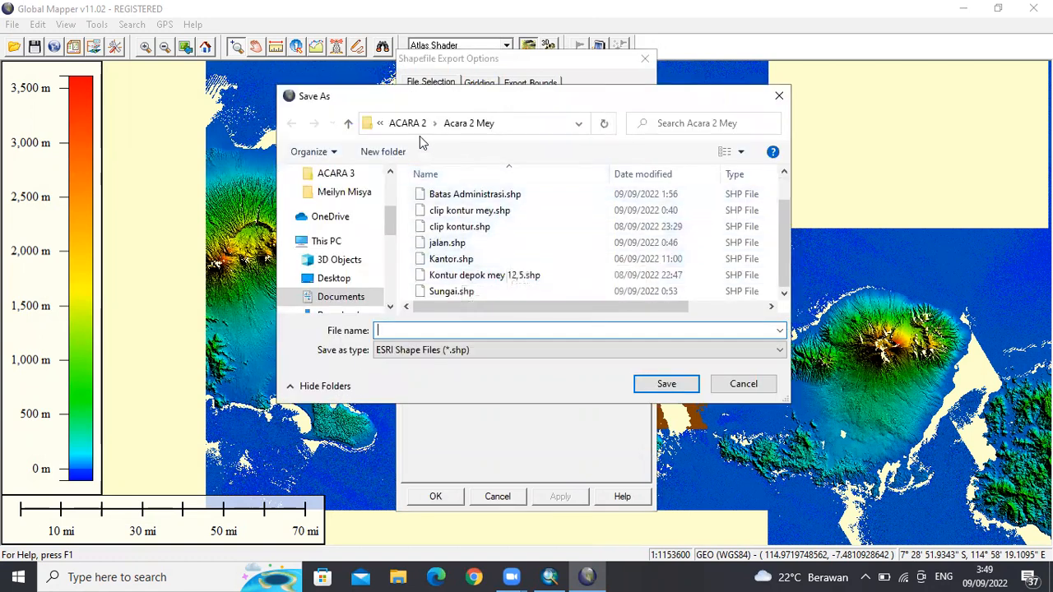
pyautogui.click(383, 123)
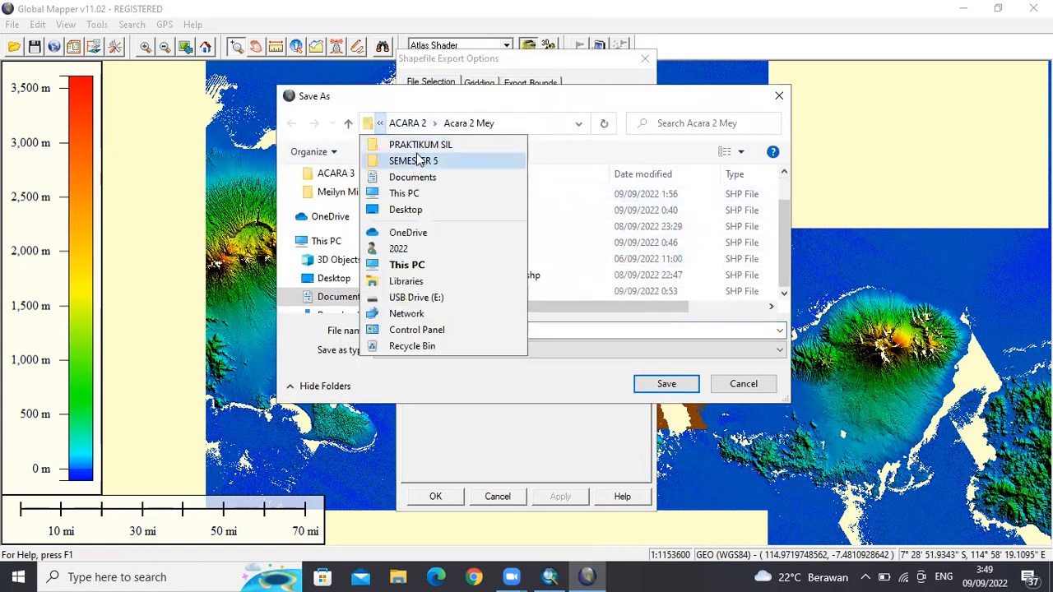
pyautogui.click(411, 210)
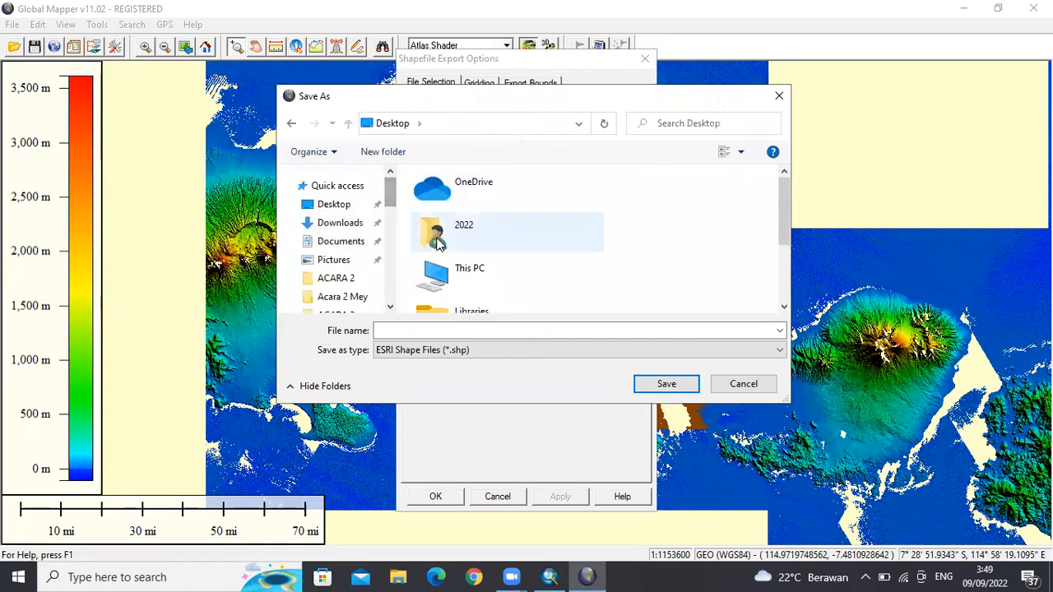
pyautogui.scroll(-3, 461, 239)
pyautogui.scroll(2, 483, 291)
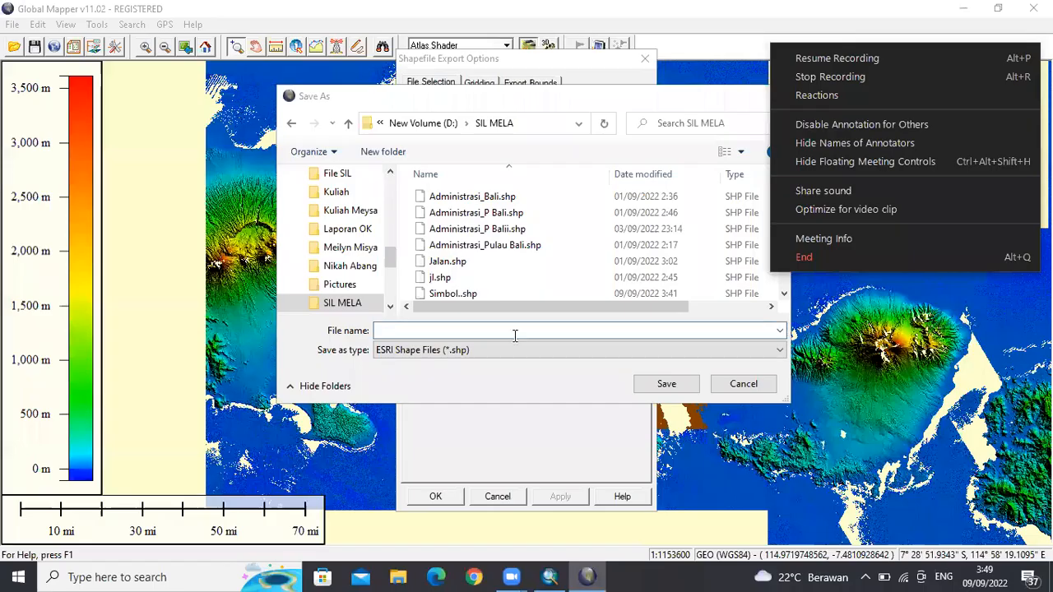
pyautogui.click(515, 334)
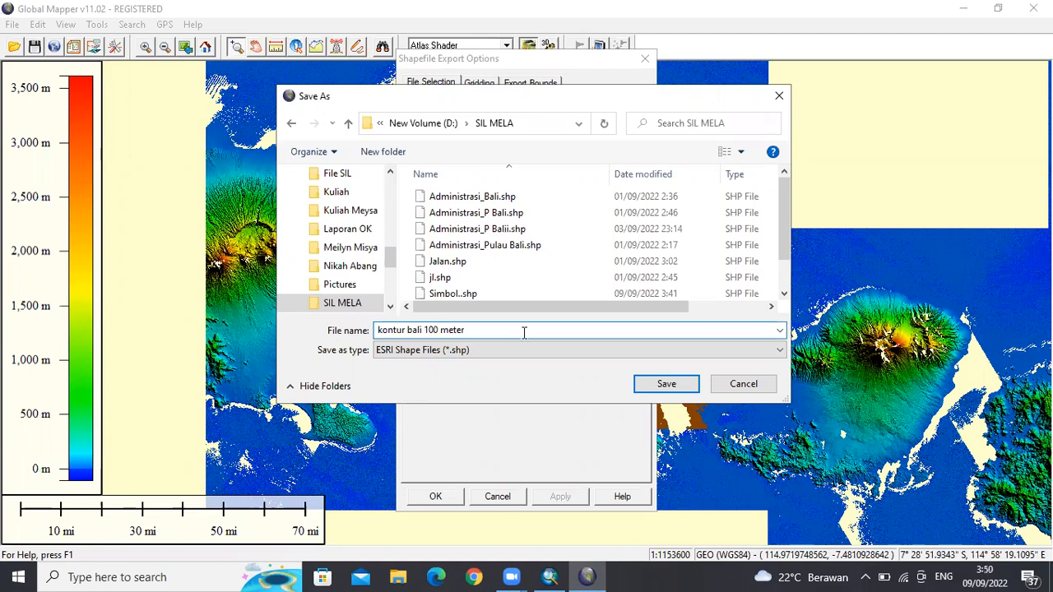
pyautogui.click(670, 388)
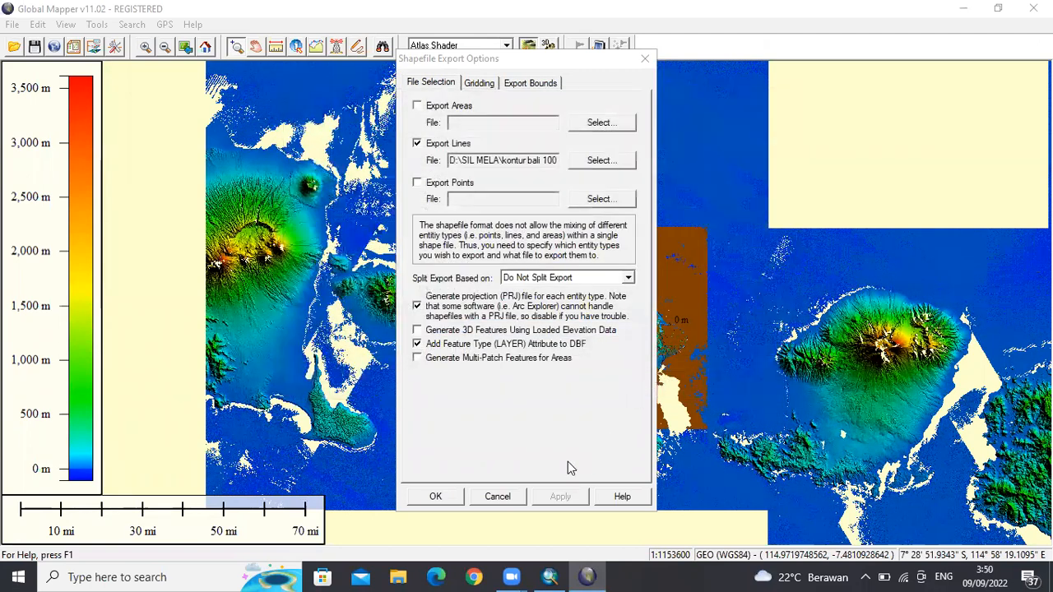
pyautogui.click(436, 497)
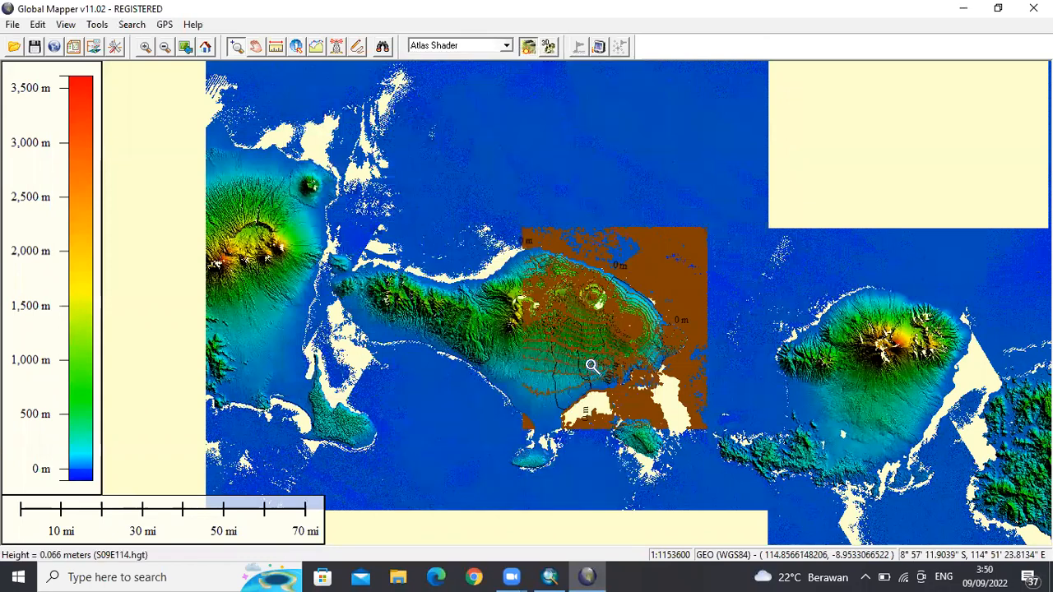
# Step: Switch to ArcMap and add the kontur bali 100 meter.shp shapefile from the SIL MELA folder to the map
pyautogui.click(550, 578)
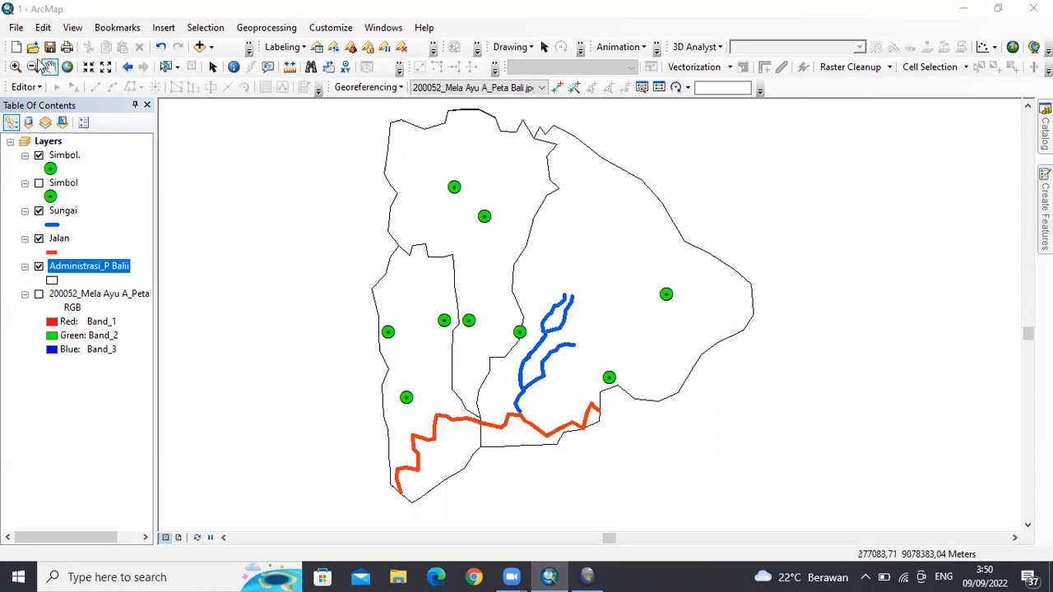
pyautogui.click(42, 143)
pyautogui.rightClick(45, 144)
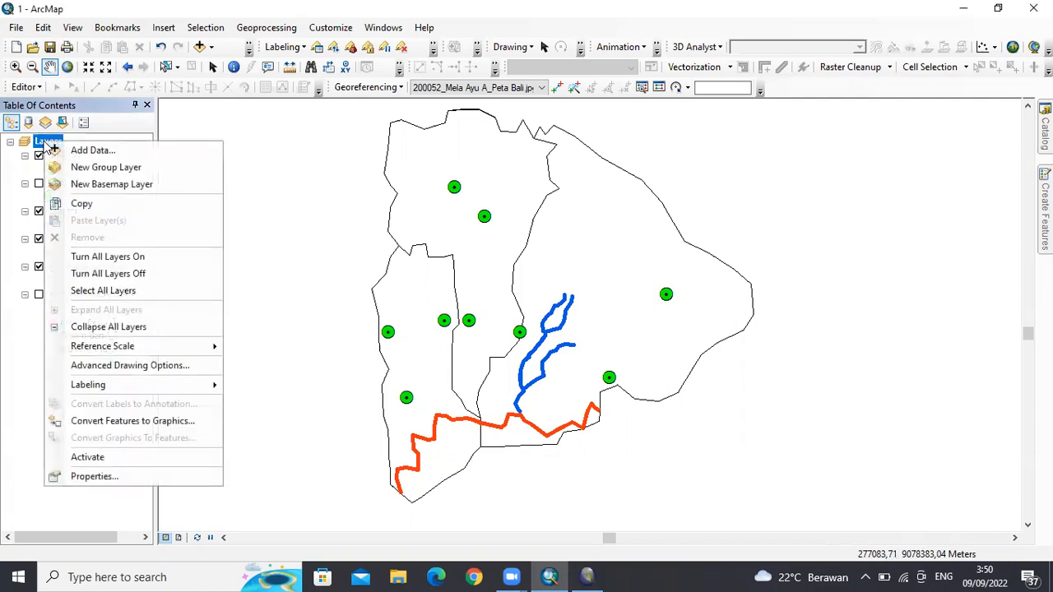
pyautogui.click(96, 152)
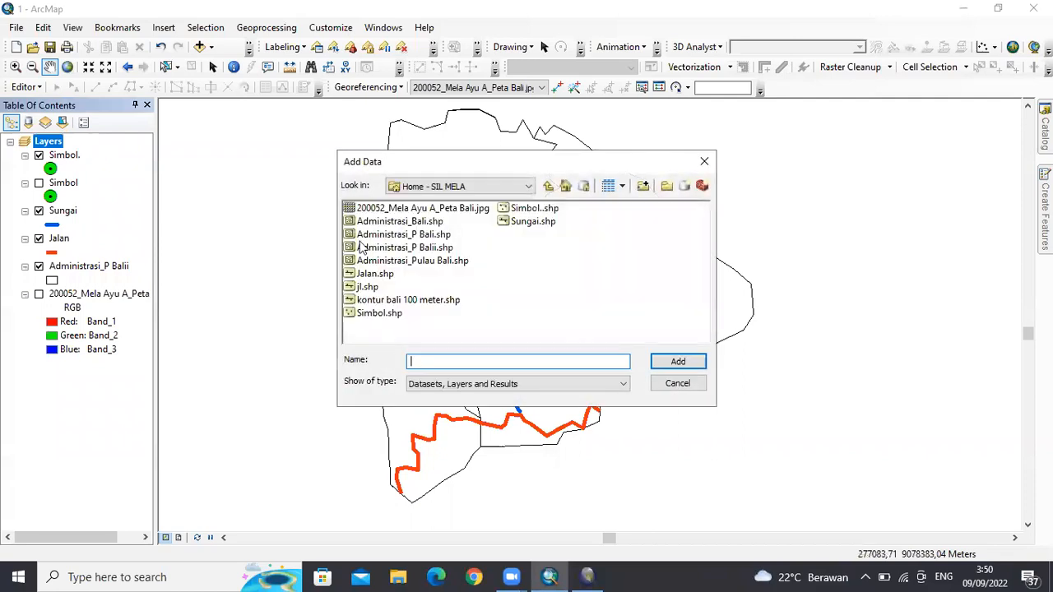
pyautogui.click(424, 301)
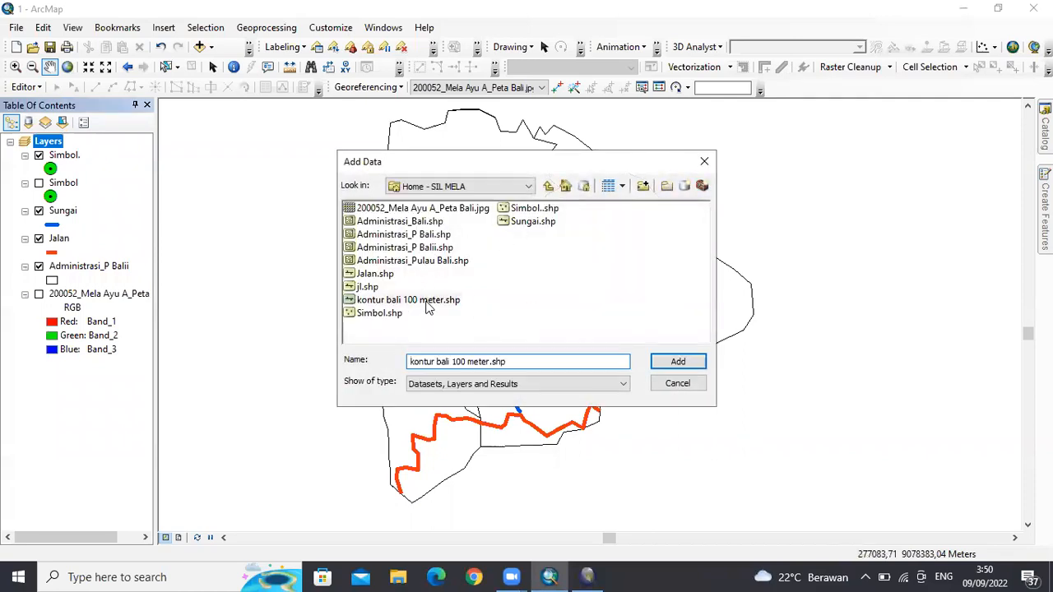
pyautogui.click(682, 364)
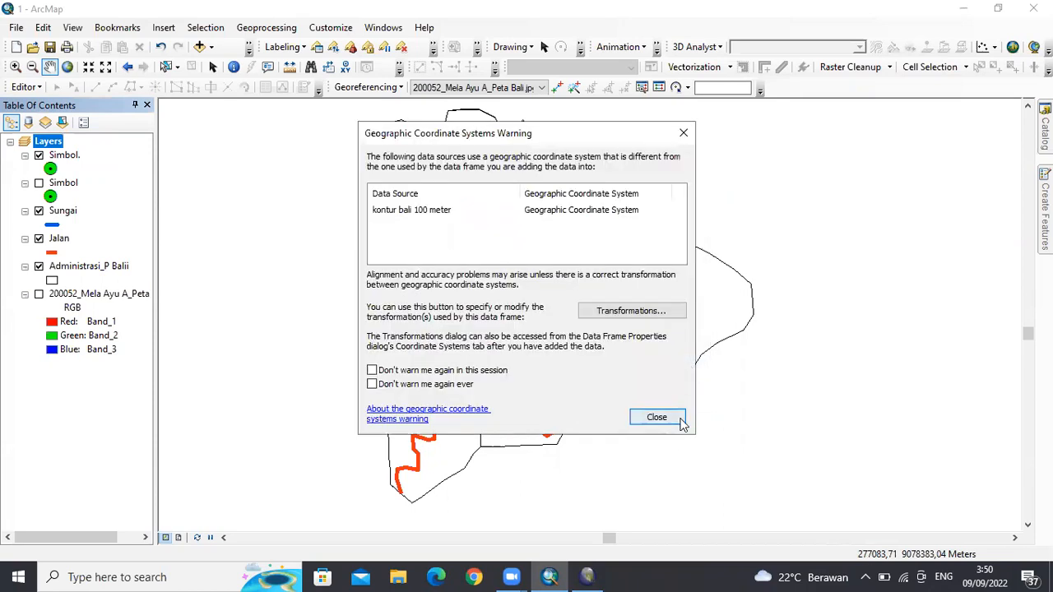
pyautogui.click(656, 418)
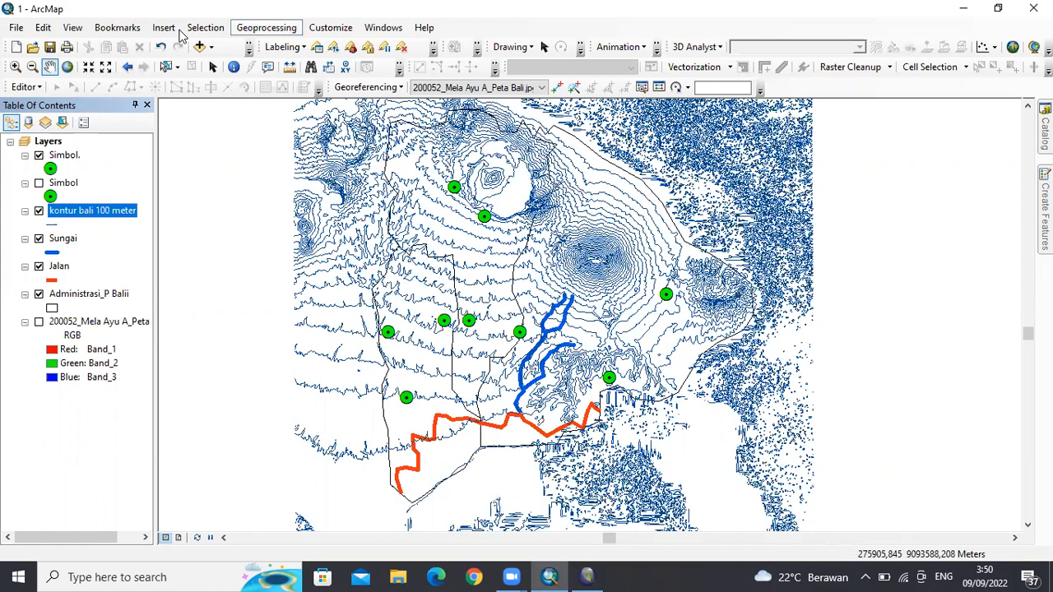
# Step: Clip the kontur bali 100 meter layer to the Administrasi_P Balii boundary with the default output, and hide the unclipped contour layer
pyautogui.click(265, 28)
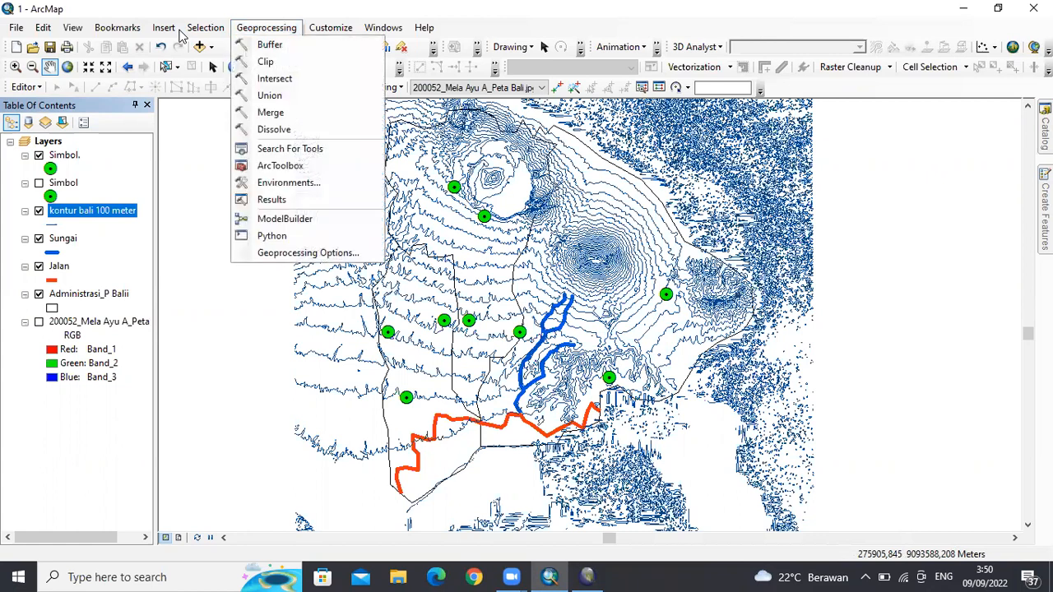
pyautogui.click(265, 64)
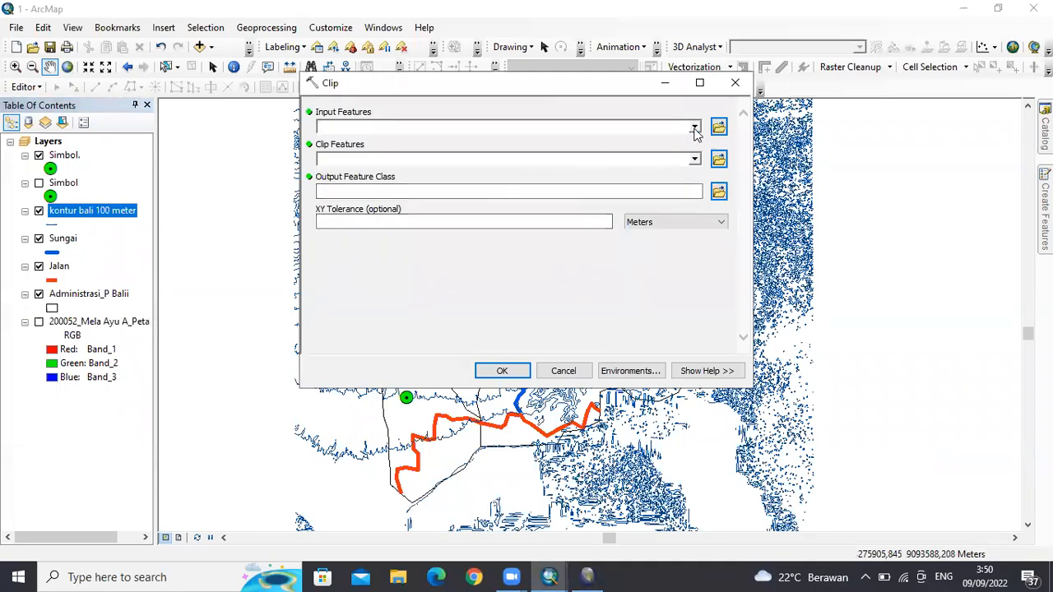
pyautogui.click(696, 130)
pyautogui.click(418, 169)
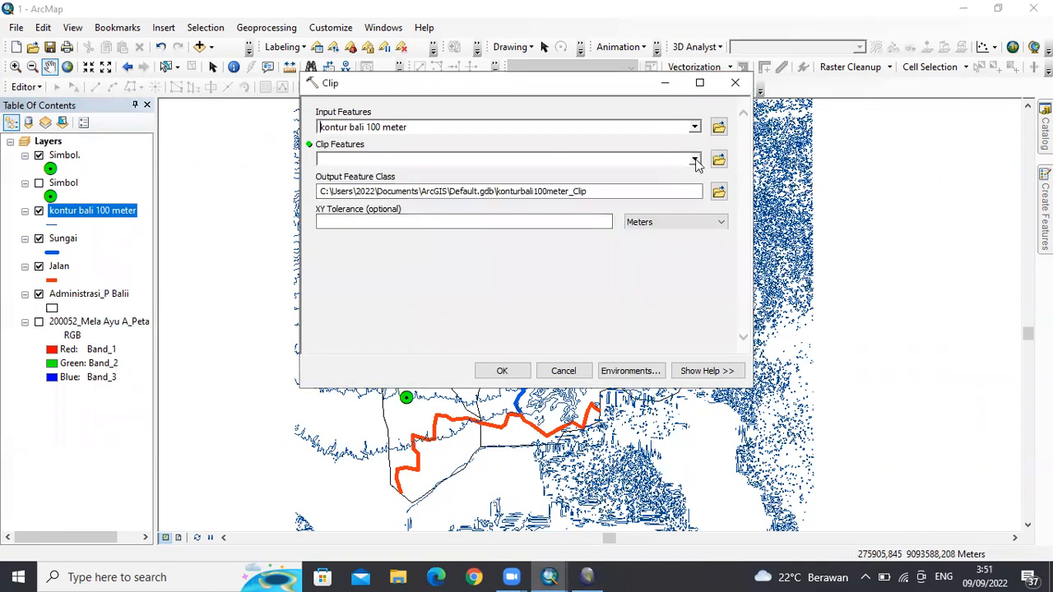
pyautogui.click(695, 160)
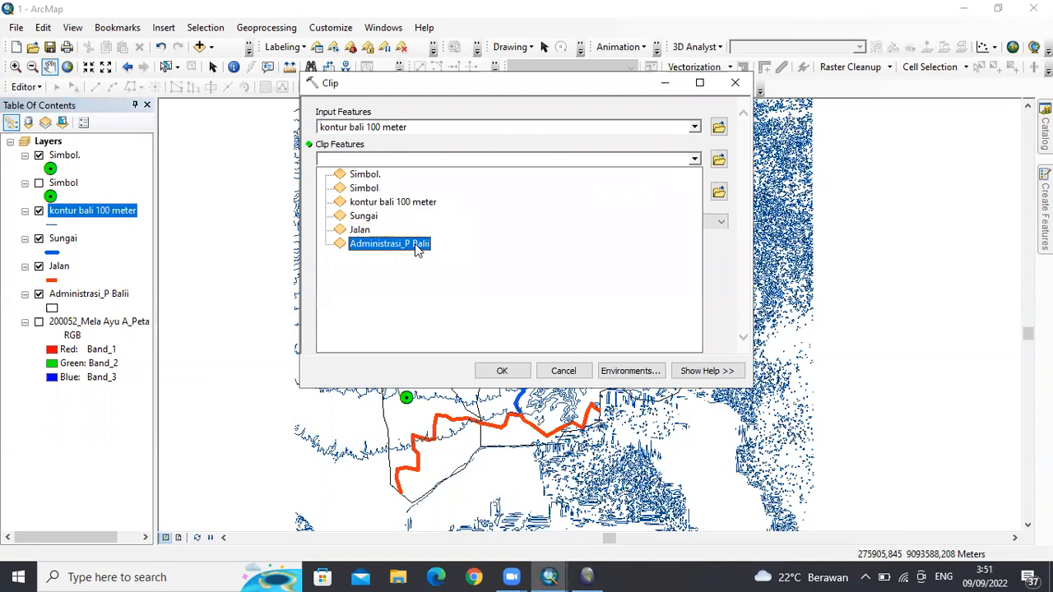
pyautogui.click(414, 243)
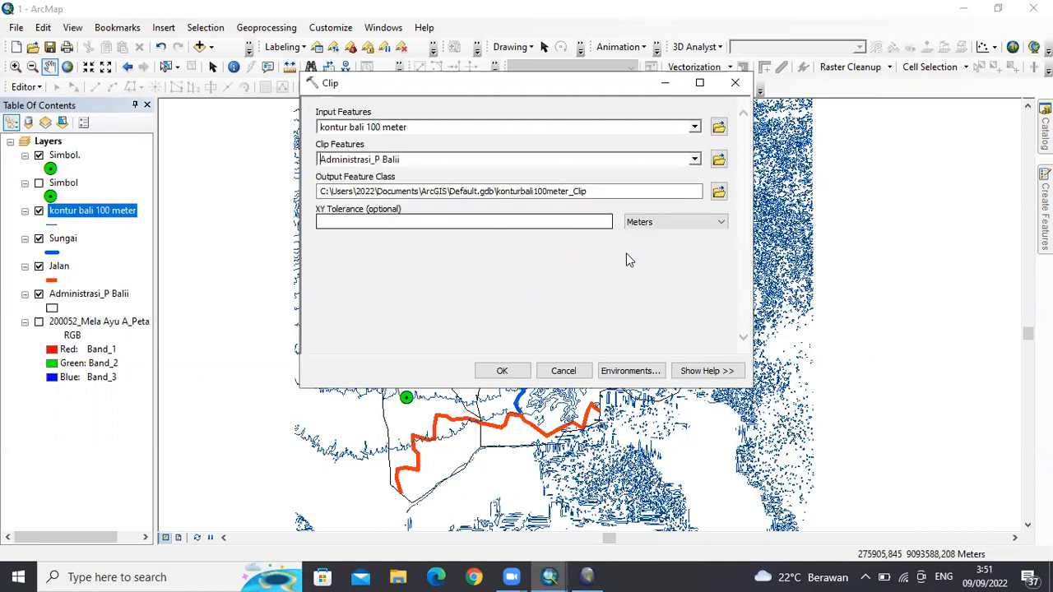
pyautogui.click(502, 370)
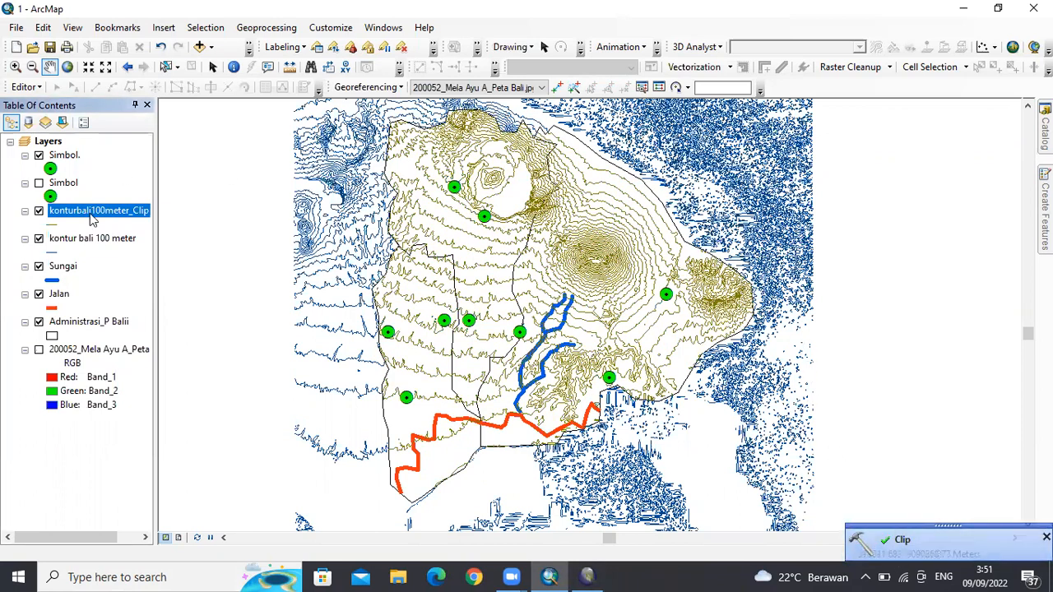
pyautogui.click(39, 239)
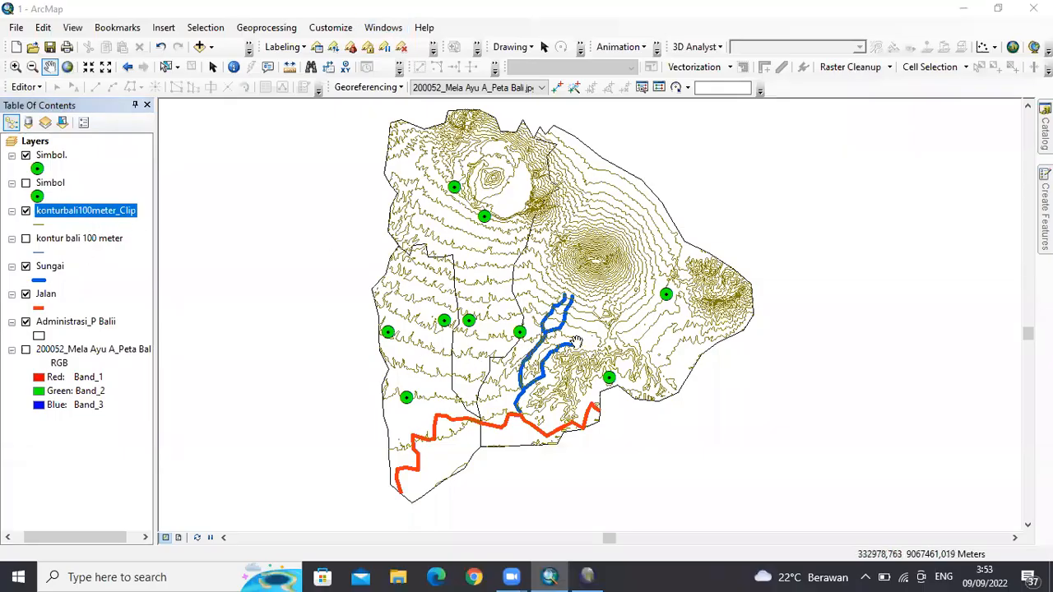
# Step: Add a Short Integer field named IK to the attribute table of the clipped contour layer
pyautogui.rightClick(125, 212)
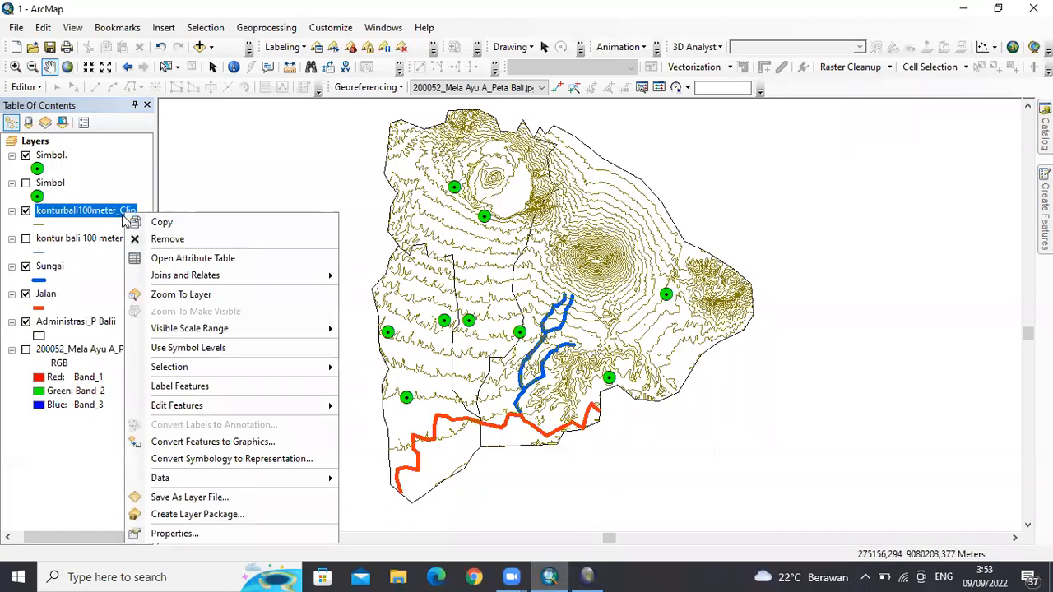
pyautogui.click(192, 258)
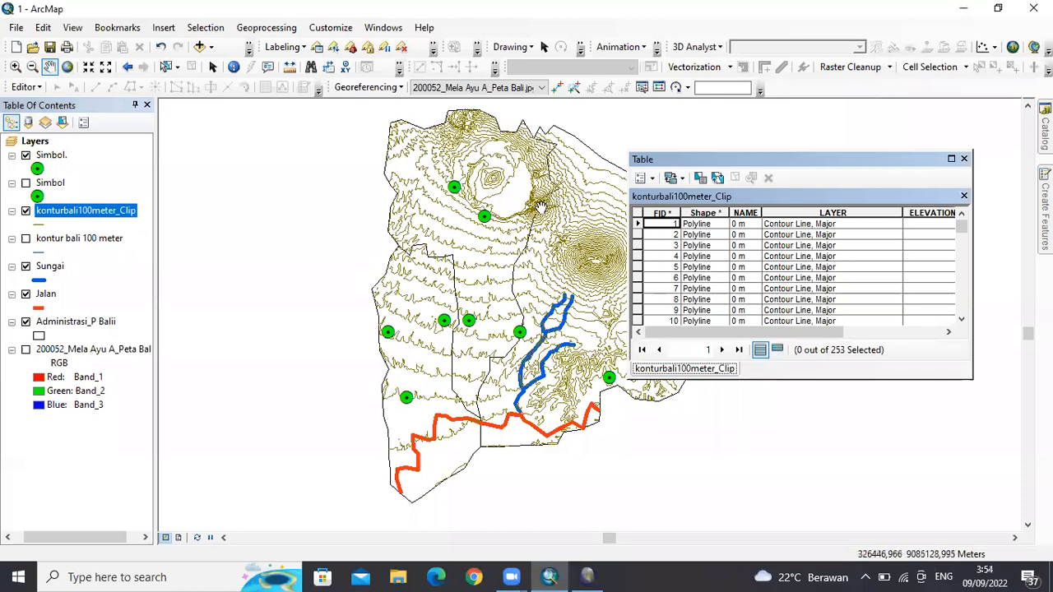
pyautogui.click(652, 186)
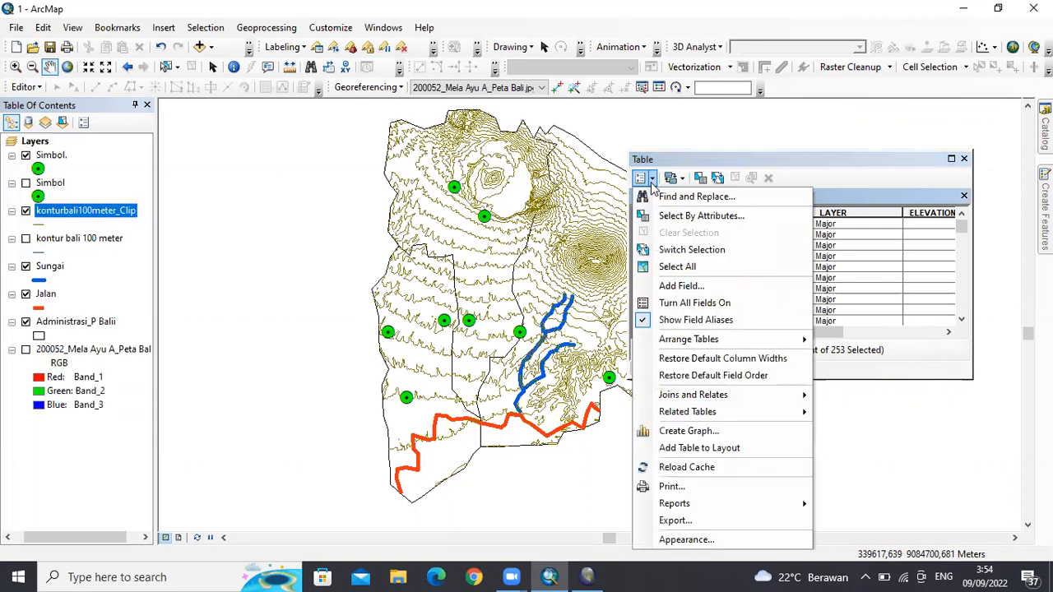
pyautogui.click(695, 287)
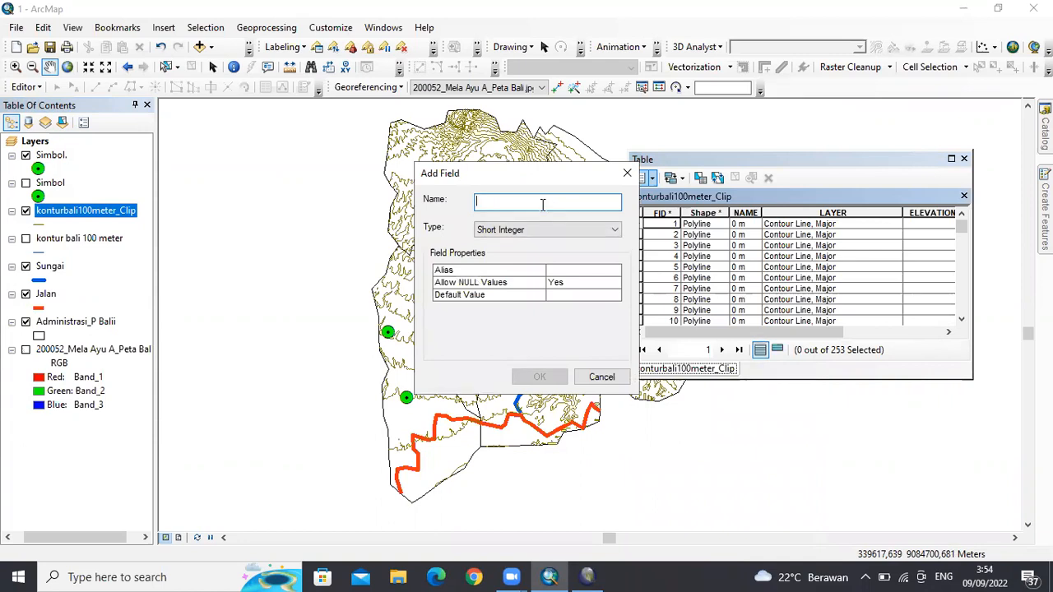
pyautogui.write('IK')
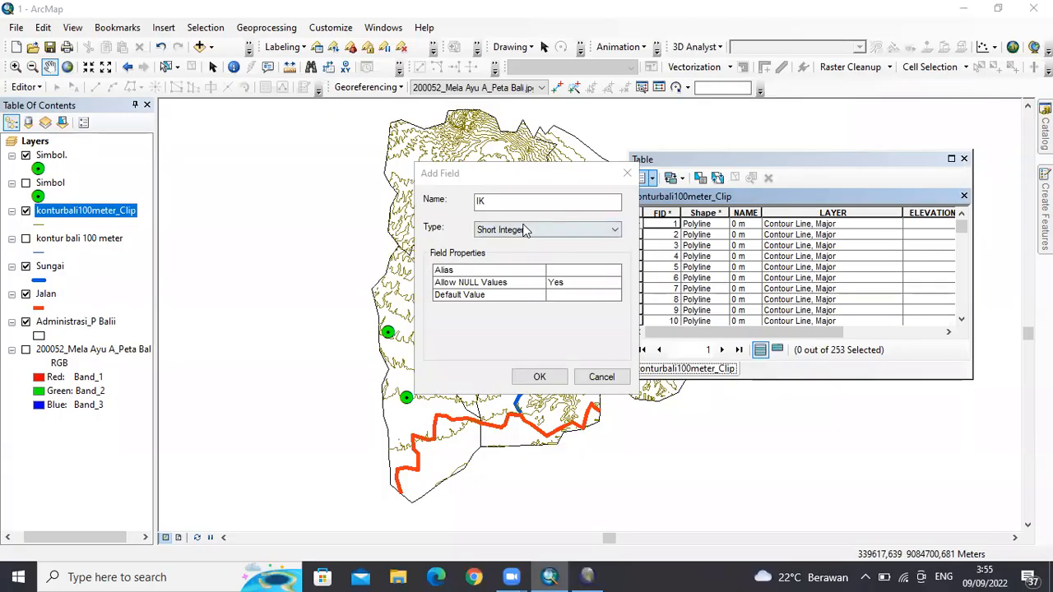
pyautogui.click(539, 374)
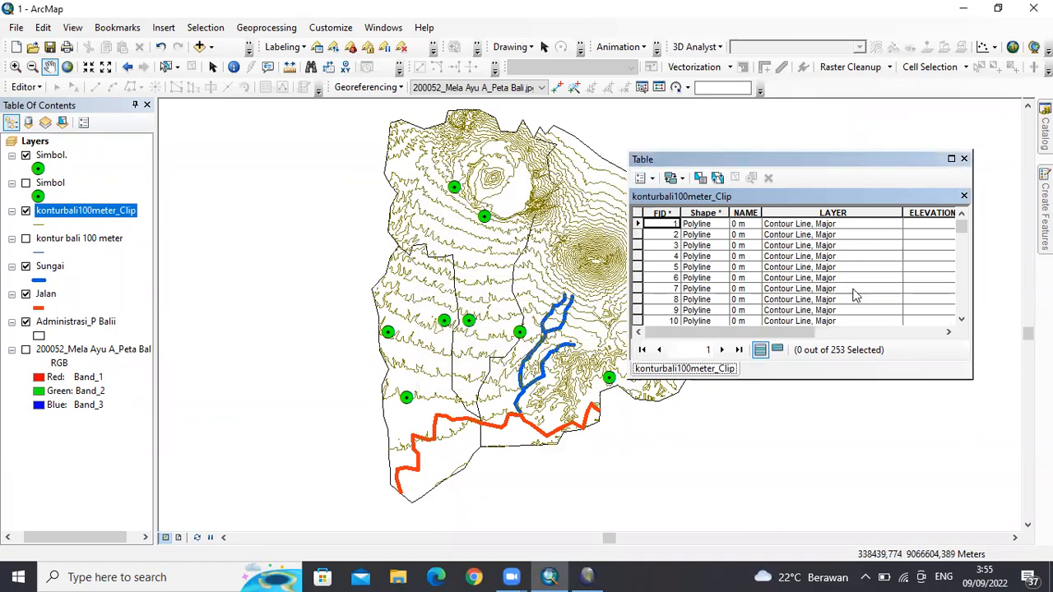
pyautogui.moveTo(823, 335); pyautogui.dragTo(946, 332)
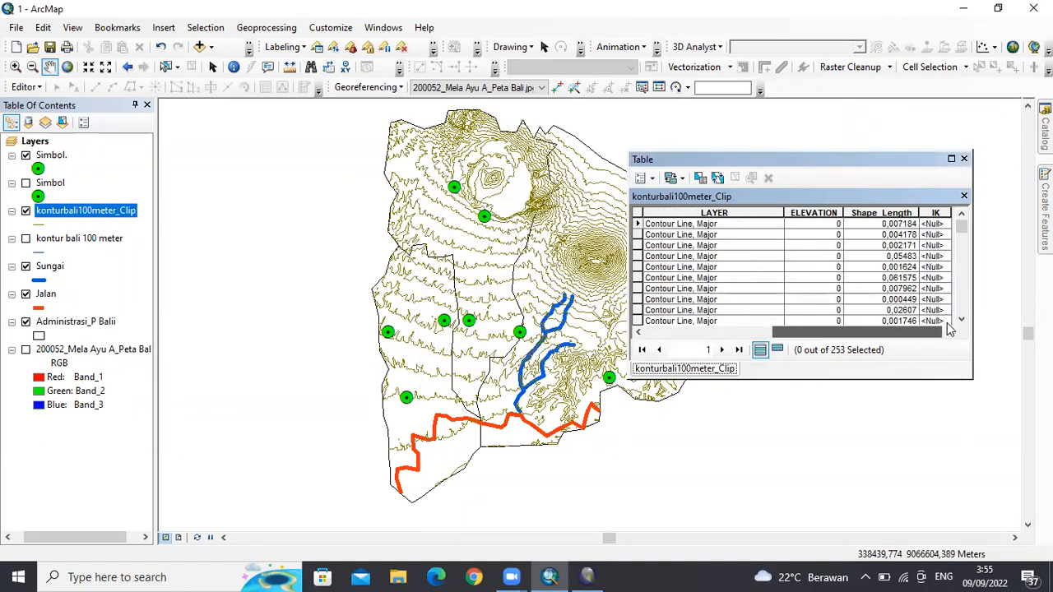
# Step: Start an edit session on the clipped contour layer, continuing past the spatial reference warnings
pyautogui.rightClick(127, 216)
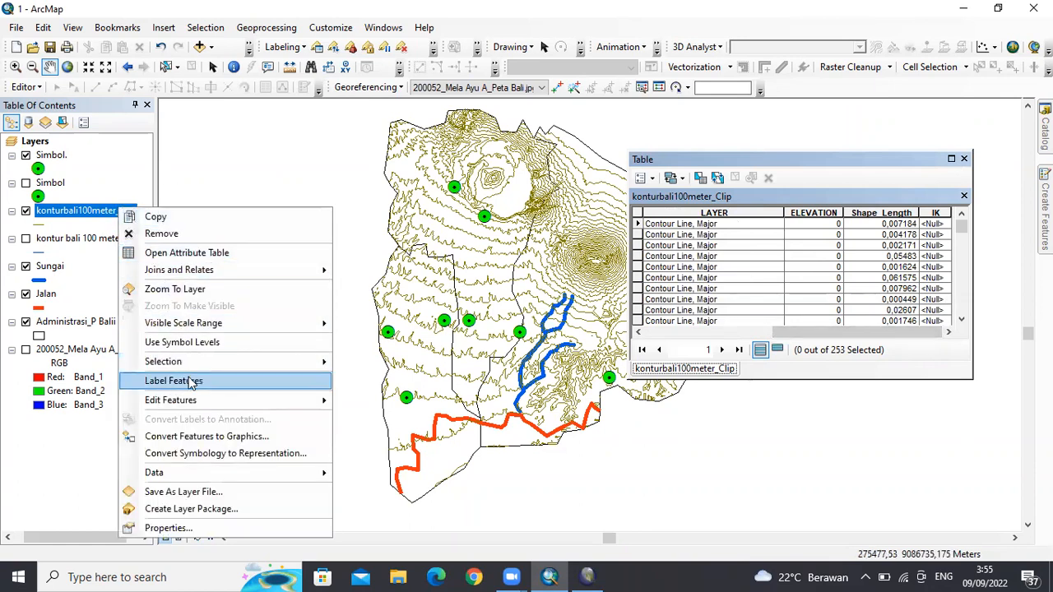
pyautogui.moveTo(313, 403)
pyautogui.click(384, 402)
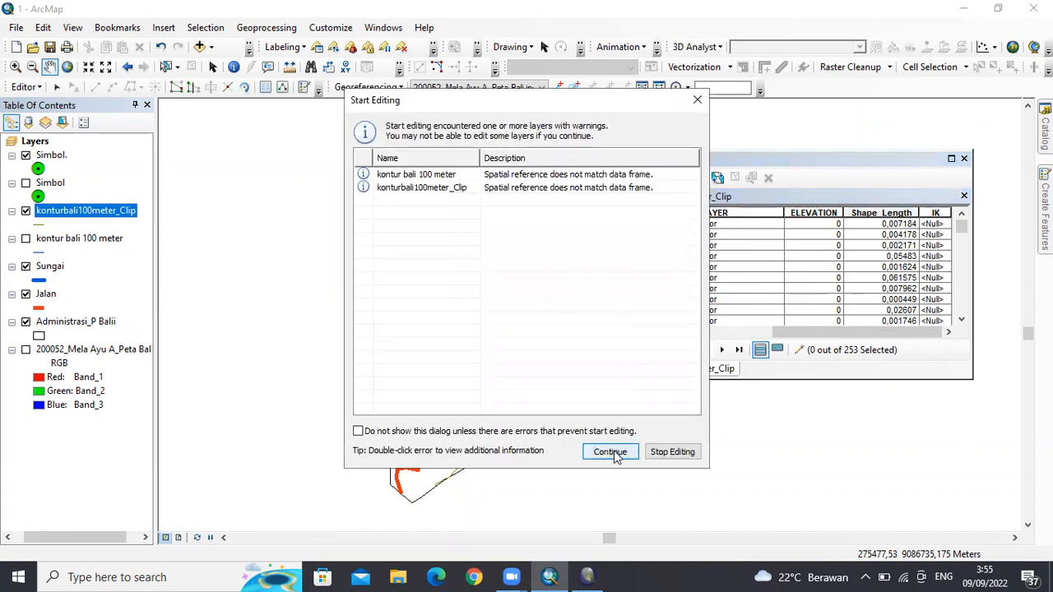
pyautogui.click(612, 452)
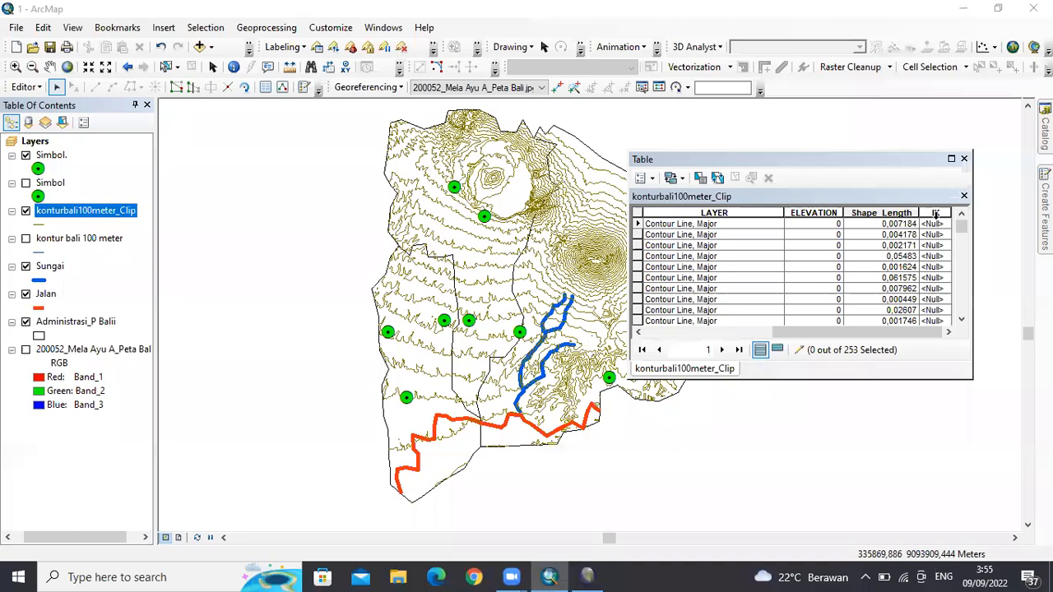
# Step: Calculate the IK field of the clipped contours with the VB Script expression [ELEVATION] MOD 400 = 0
pyautogui.click(934, 213)
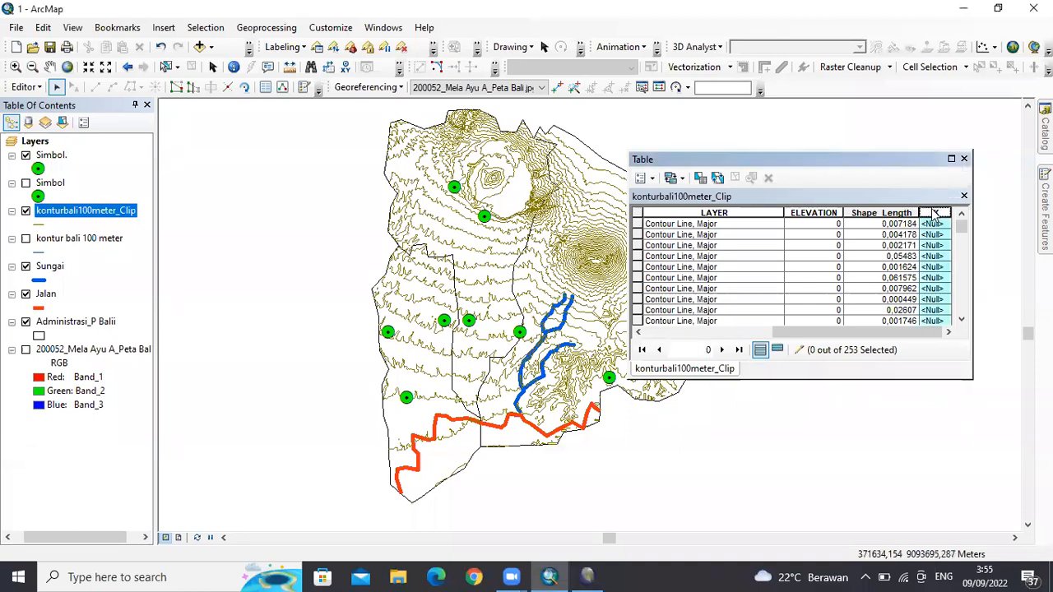
pyautogui.rightClick(935, 213)
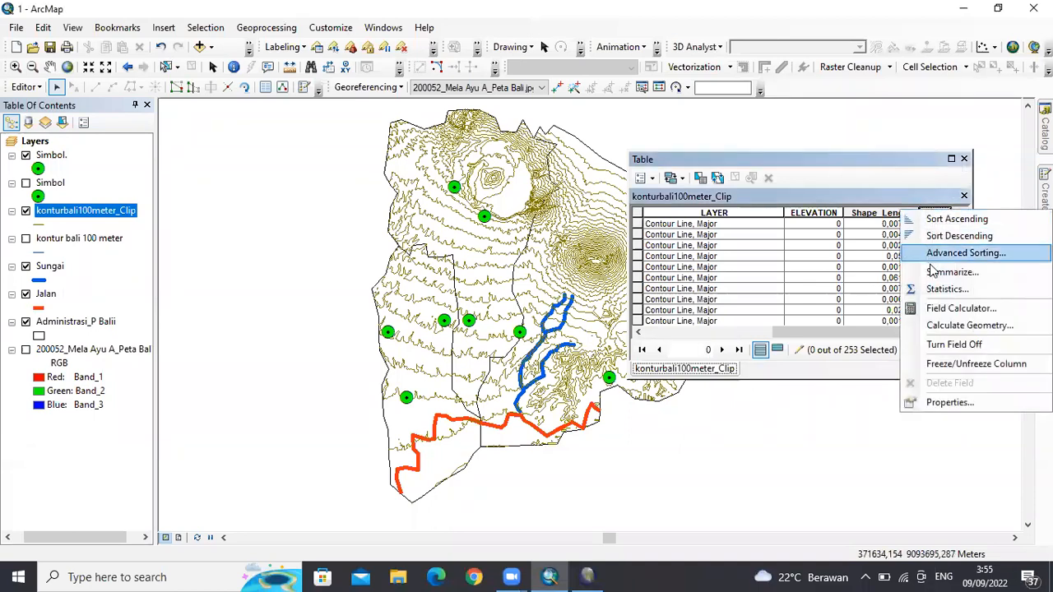
pyautogui.click(951, 309)
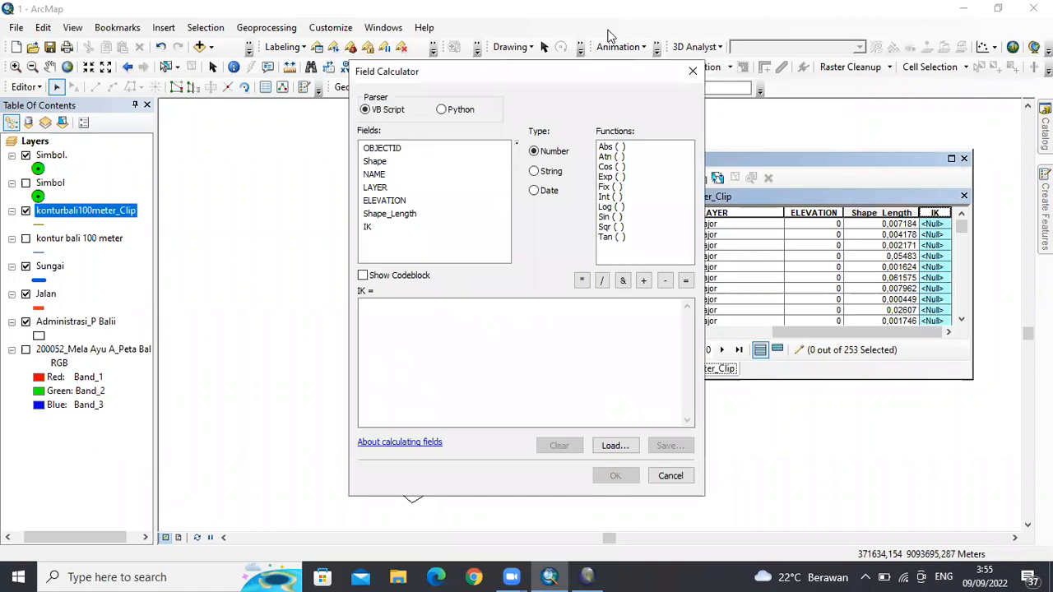
pyautogui.doubleClick(384, 200)
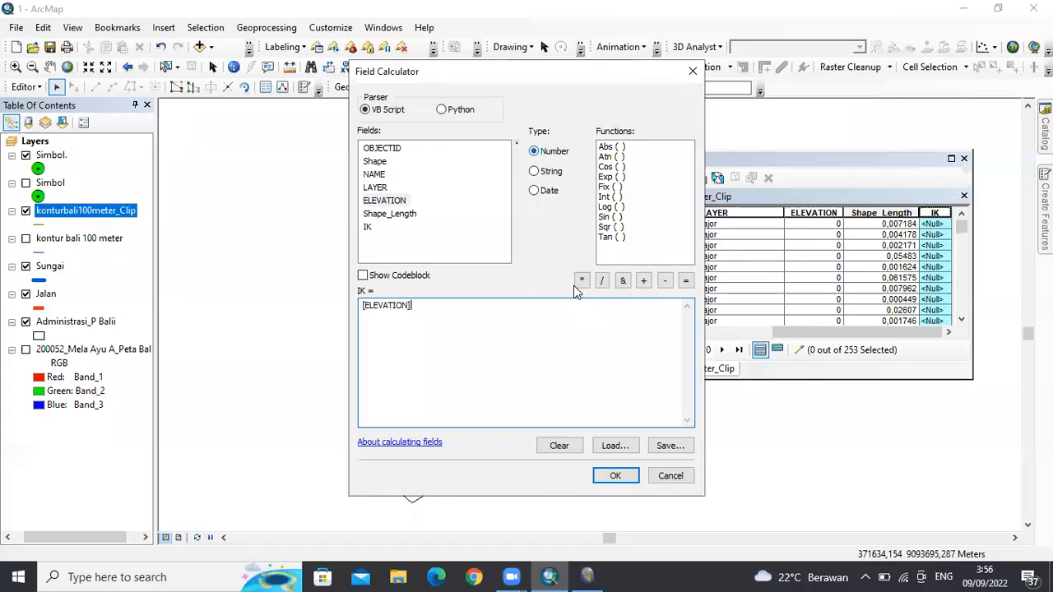
pyautogui.click(615, 475)
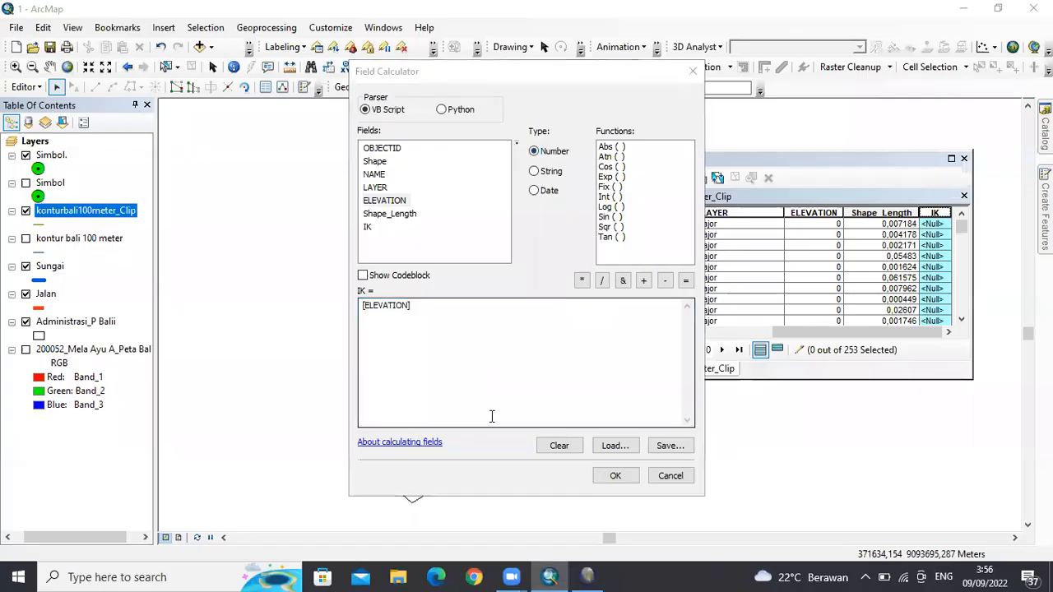
pyautogui.click(426, 306)
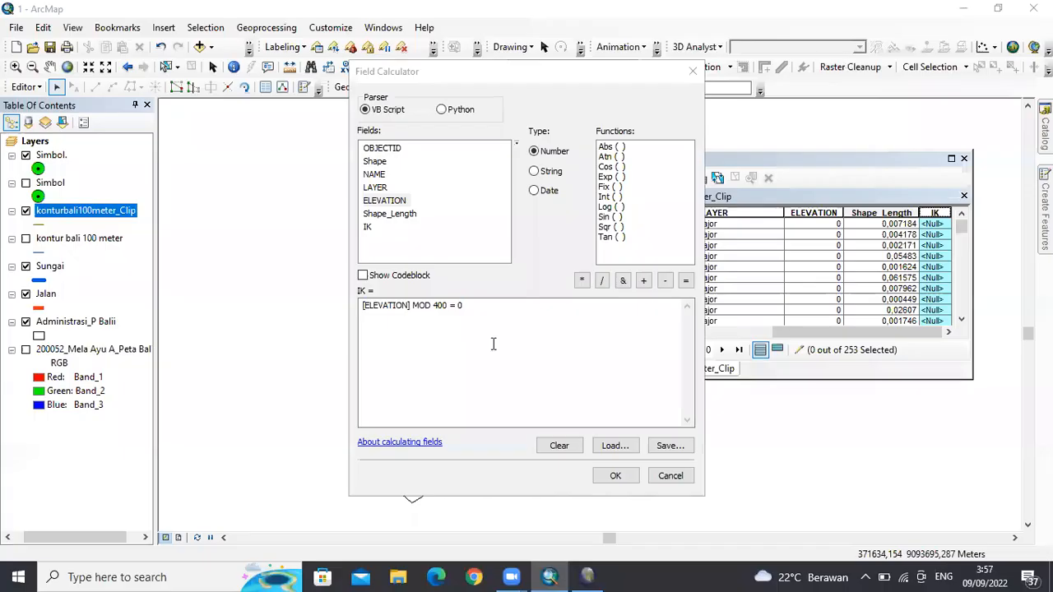
pyautogui.click(613, 477)
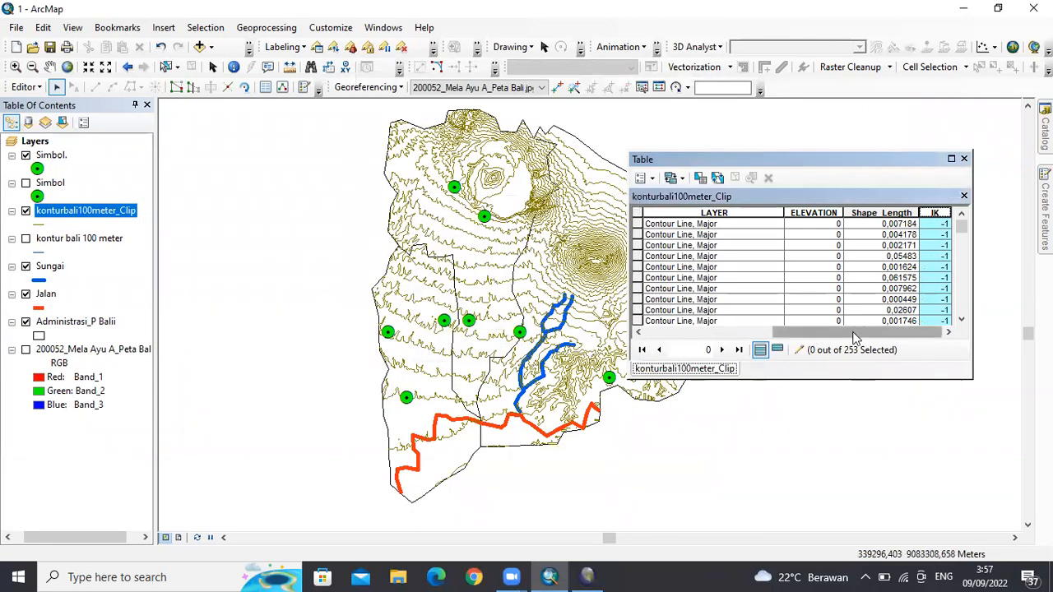
# Step: Sort the contour attribute table by IK in ascending order and check the IK values against the elevations
pyautogui.scroll(-20, 925, 274)
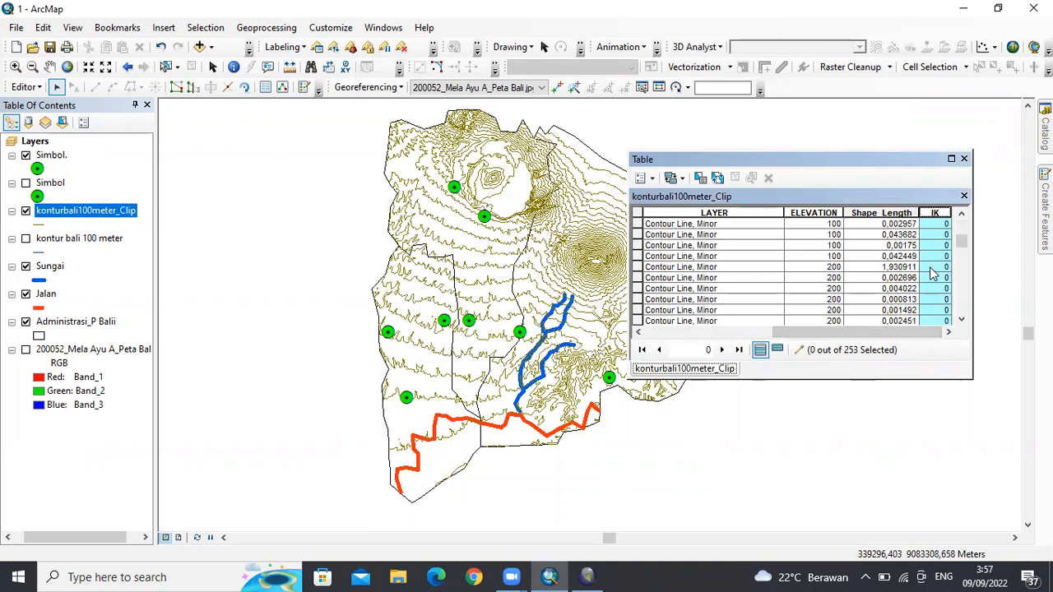
pyautogui.scroll(20, 932, 274)
pyautogui.scroll(1, 935, 263)
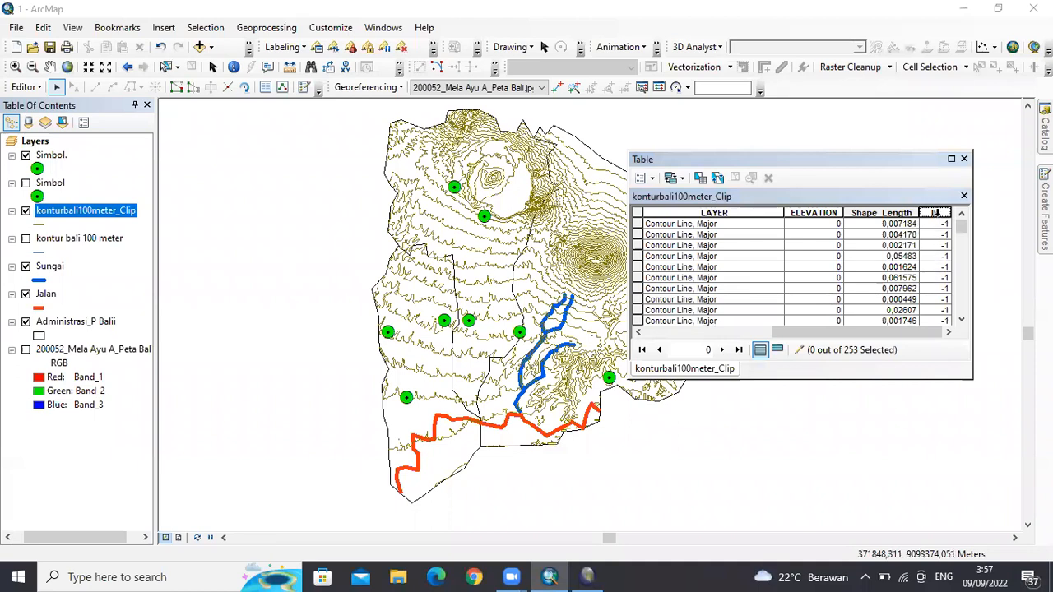
pyautogui.click(938, 211)
pyautogui.rightClick(938, 211)
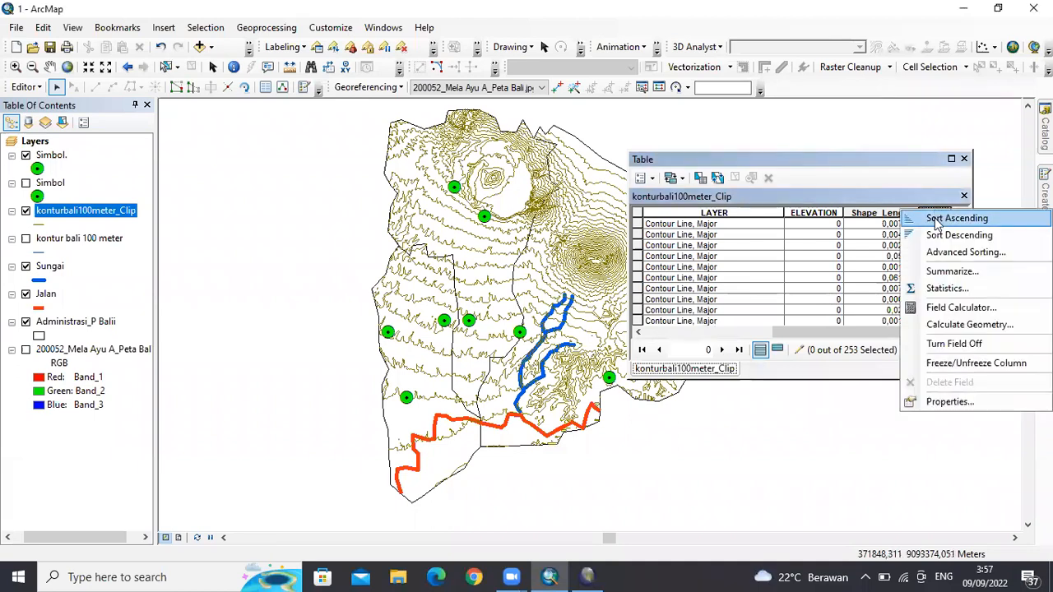
pyautogui.click(955, 219)
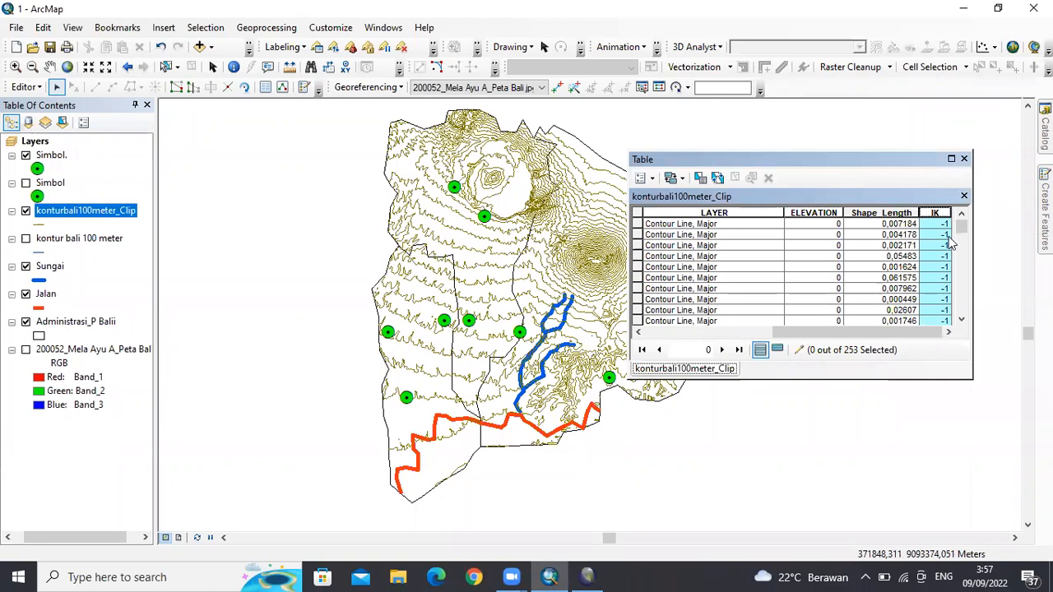
pyautogui.scroll(-10, 942, 264)
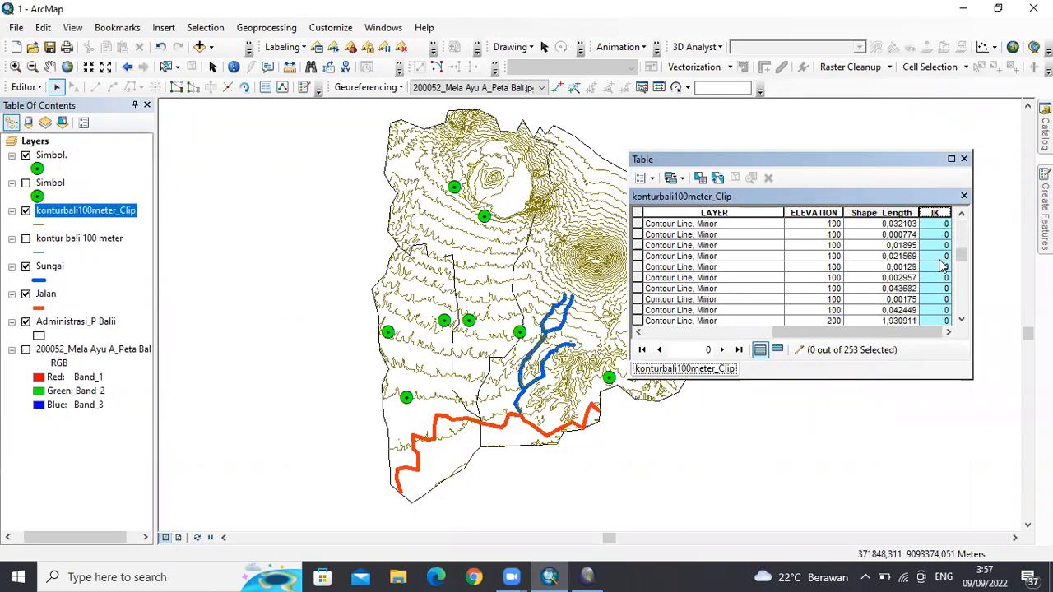
# Step: Compare the IK values with the elevations in the clipped contours' attribute table and close the table
pyautogui.scroll(-10, 935, 282)
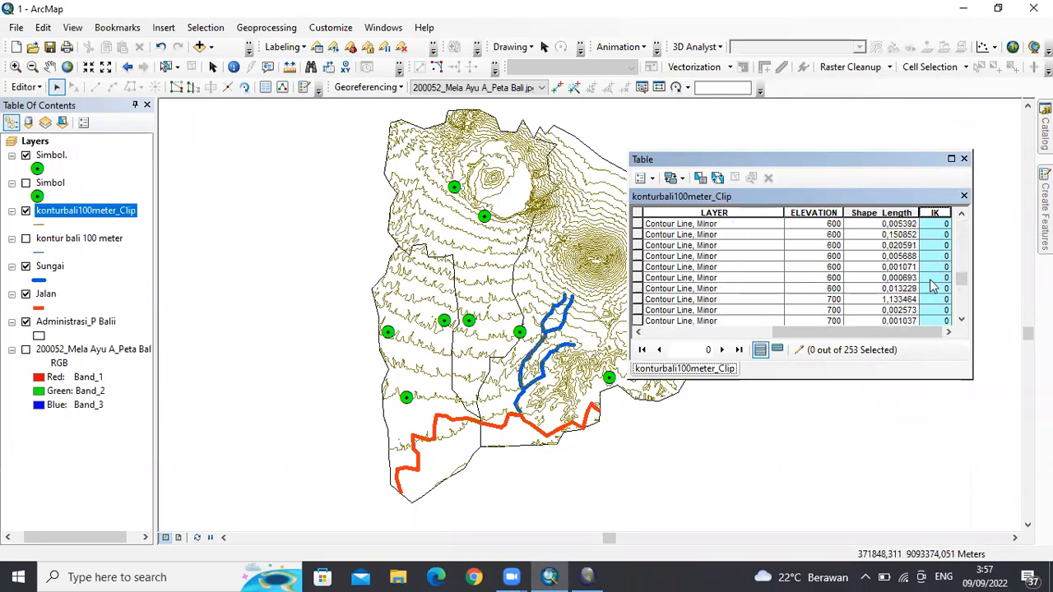
pyautogui.scroll(15, 934, 285)
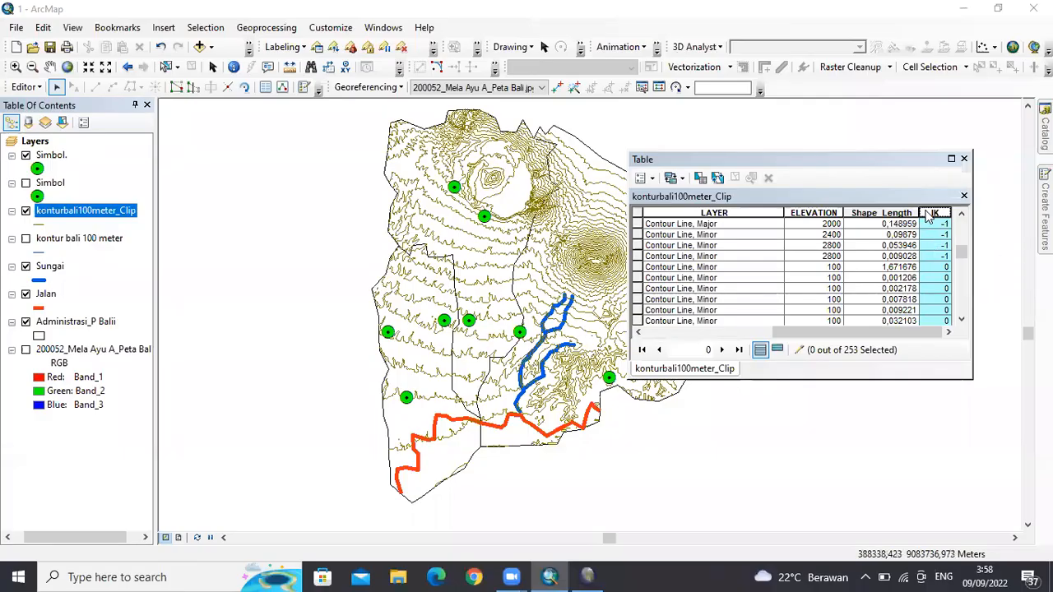
pyautogui.click(964, 158)
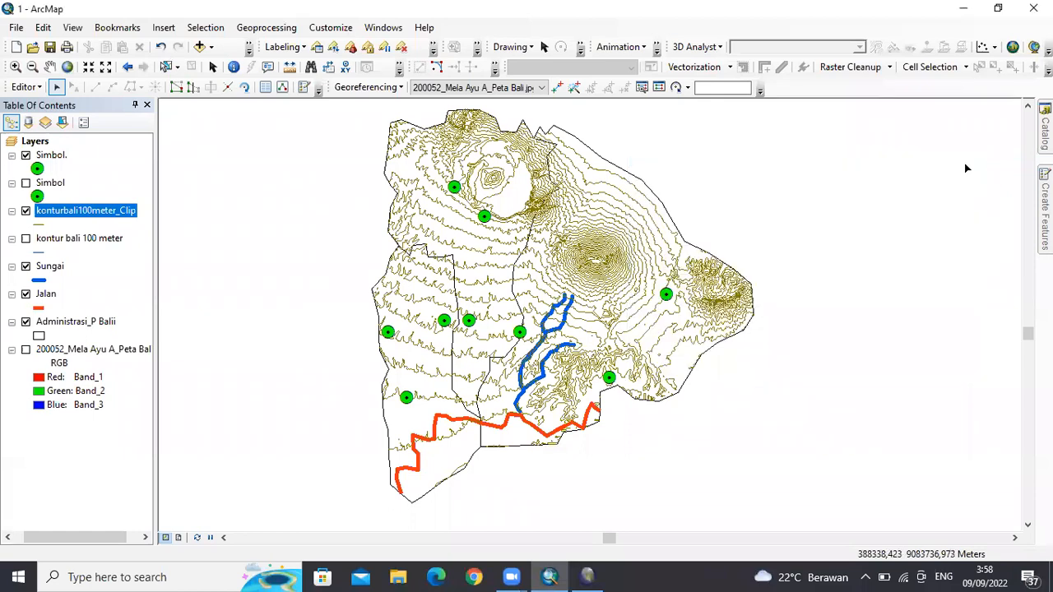
# Step: Symbolize the clipped contour layer by unique values of the IK field, adding all values
pyautogui.rightClick(107, 215)
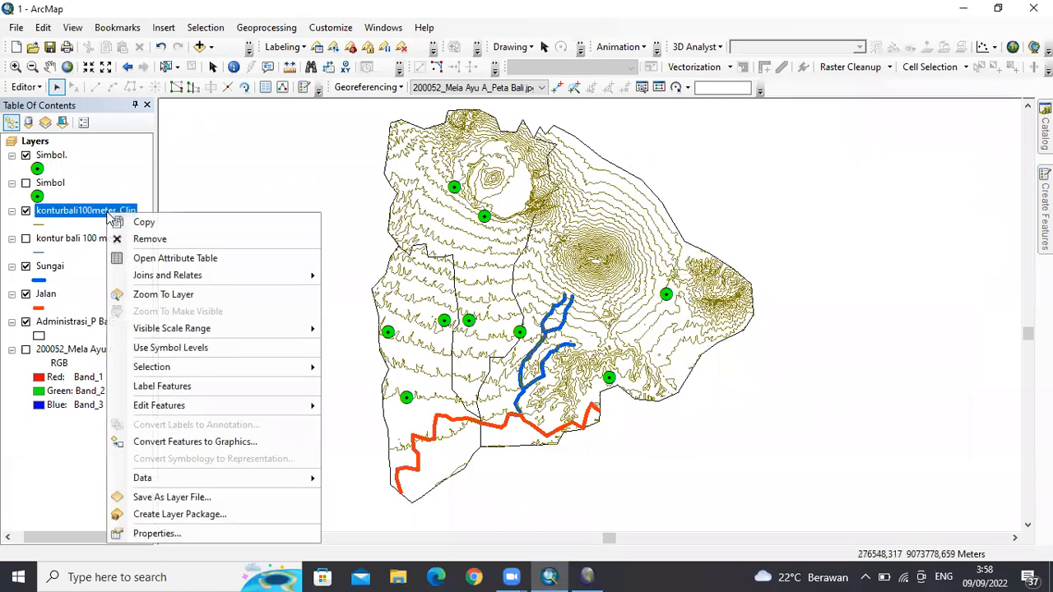
pyautogui.click(140, 533)
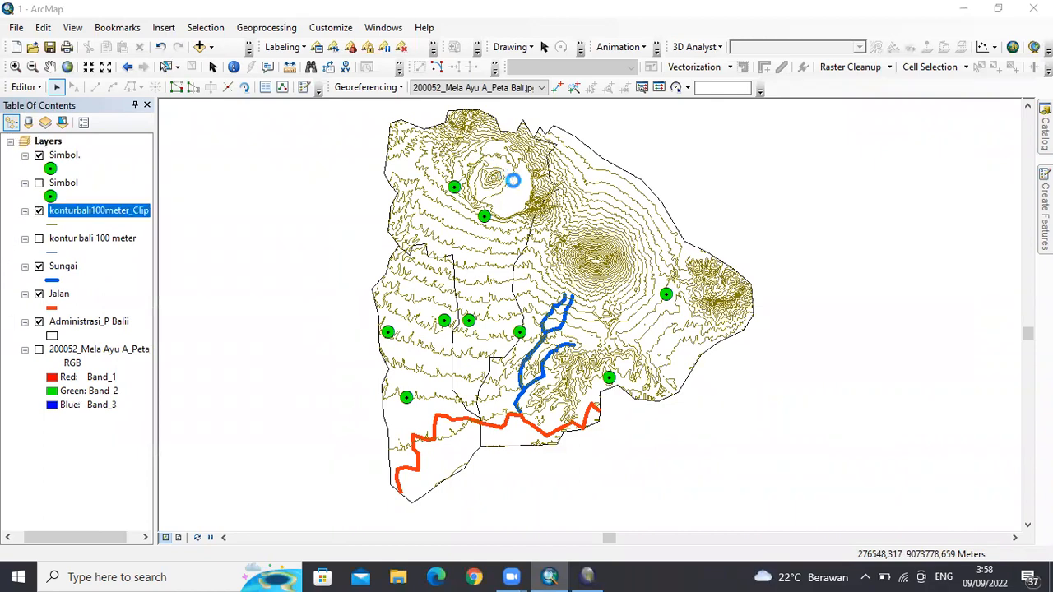
pyautogui.click(450, 100)
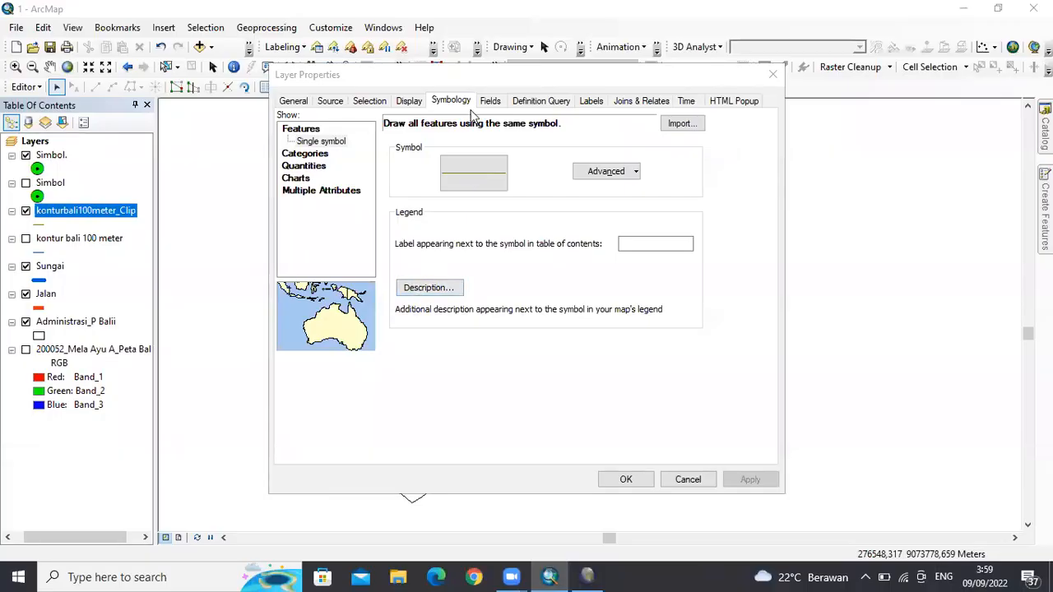
pyautogui.click(317, 154)
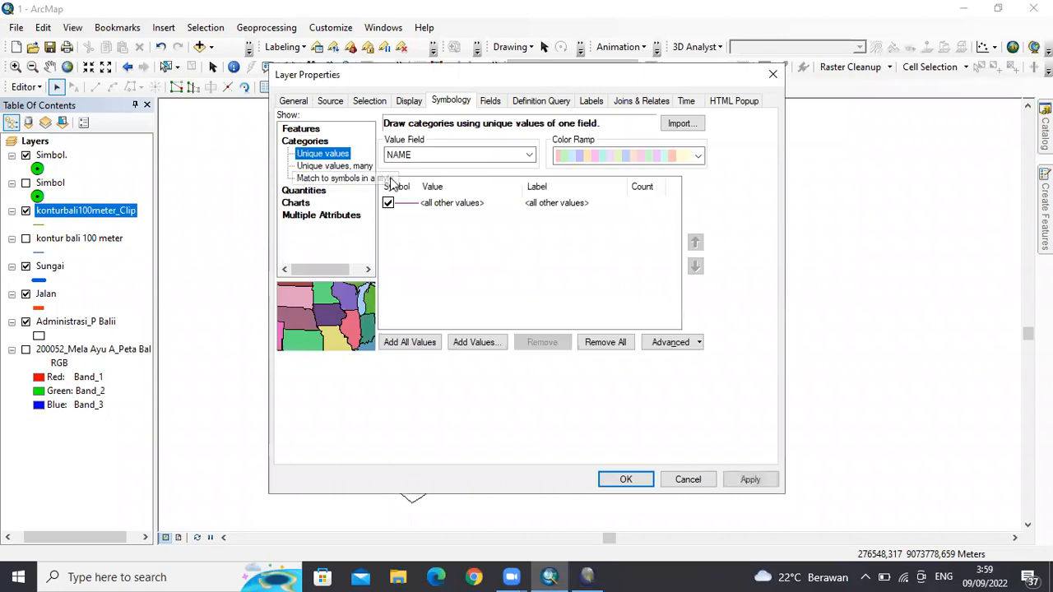
pyautogui.click(492, 165)
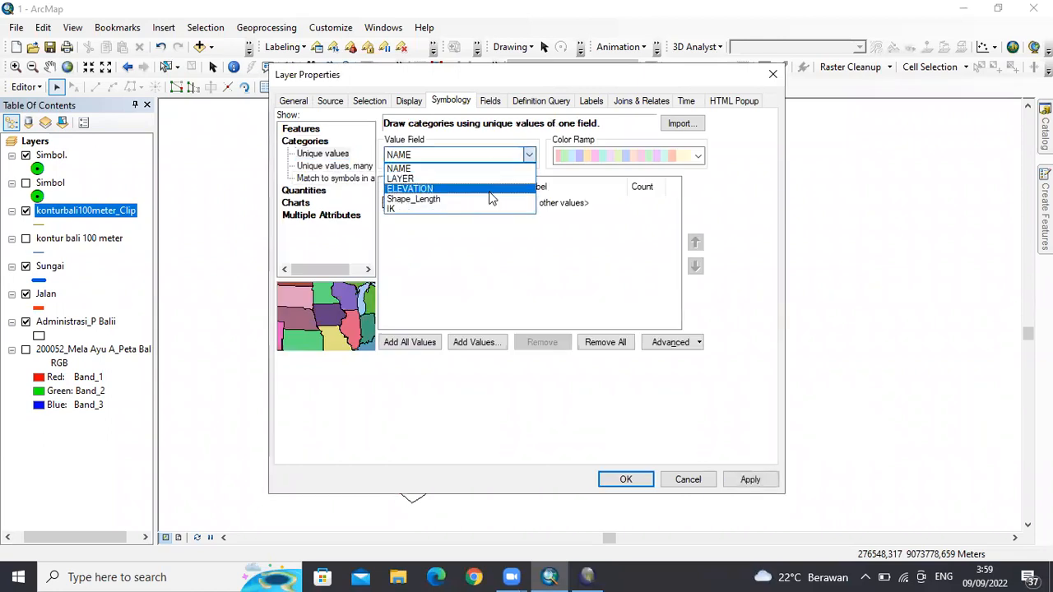
pyautogui.click(490, 209)
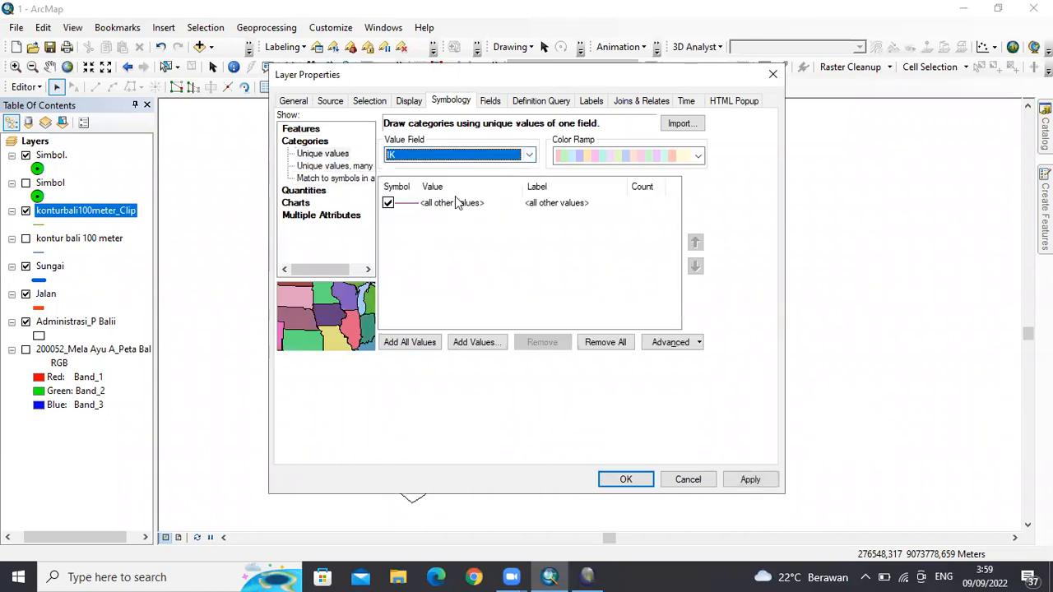
pyautogui.click(423, 343)
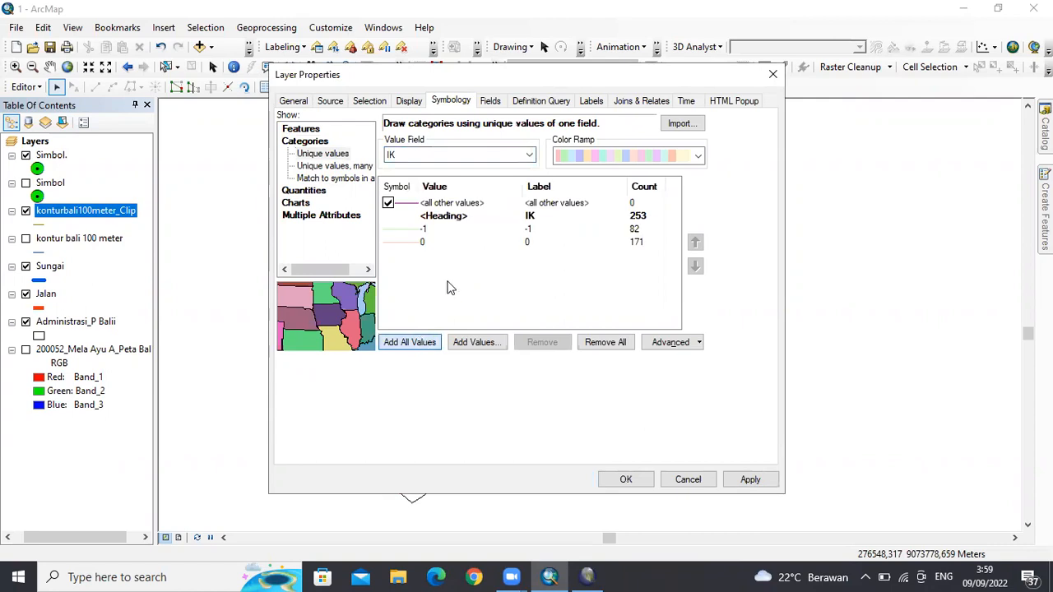
# Step: Style the -1 class of the contour layer as an orange line with a width of 2
pyautogui.doubleClick(403, 230)
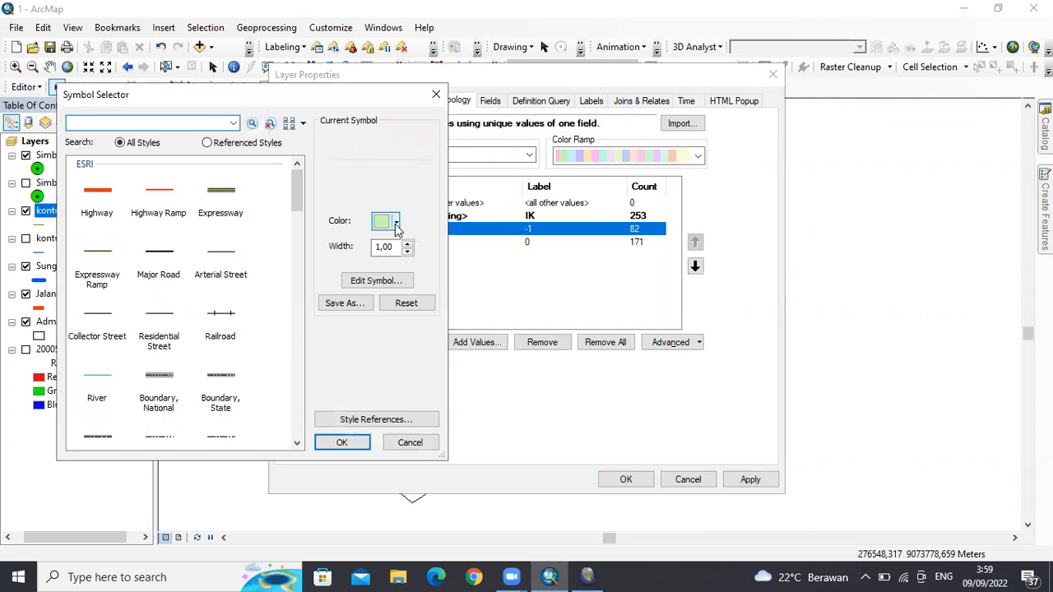
pyautogui.click(394, 222)
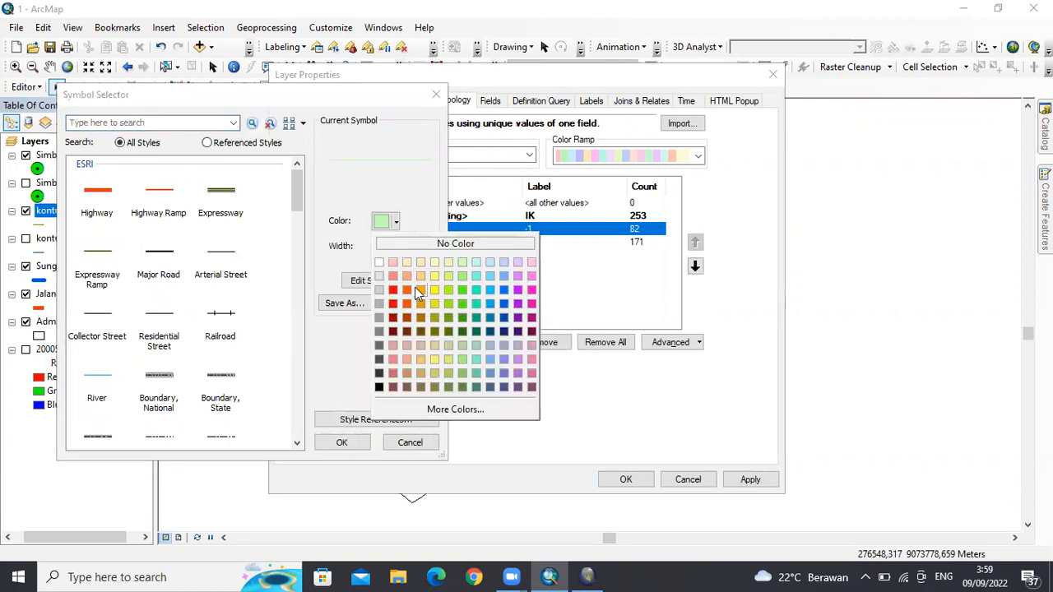
pyautogui.click(417, 290)
pyautogui.click(408, 247)
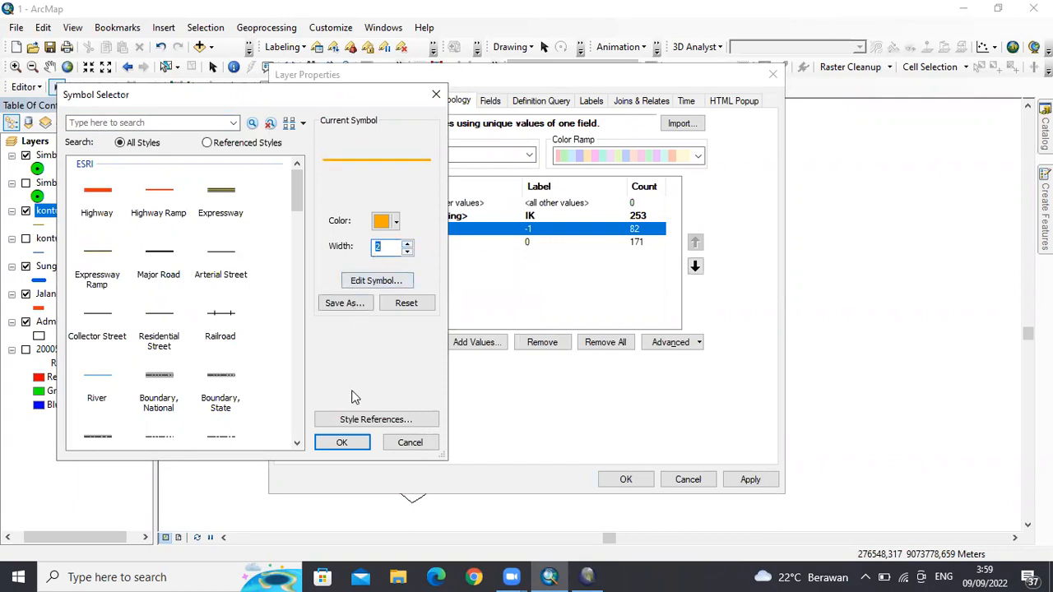
pyautogui.click(342, 442)
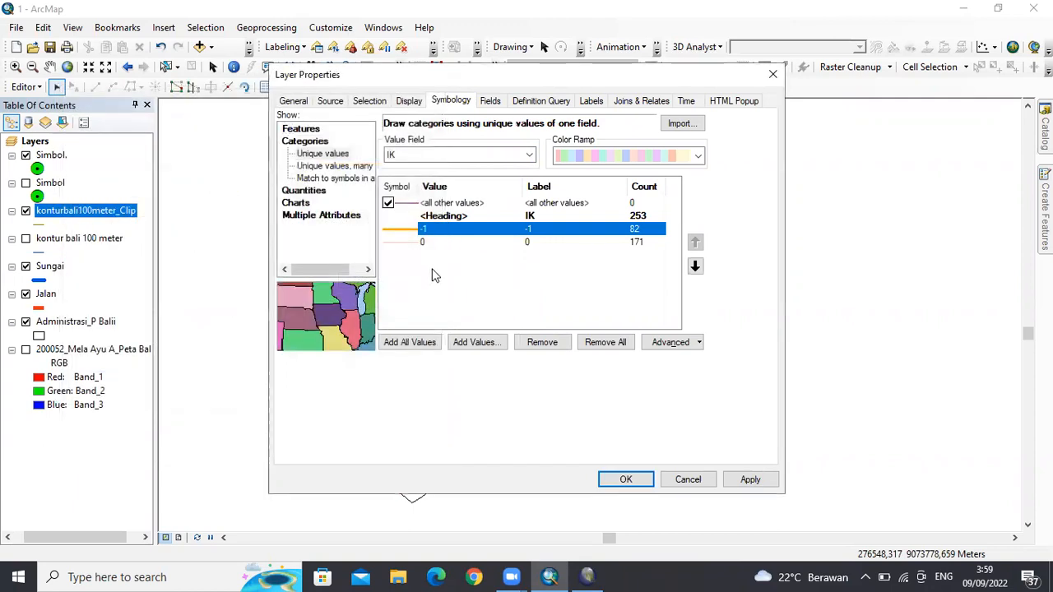
# Step: Colour the line symbol of the 0 class orange and apply the contour symbology
pyautogui.click(410, 243)
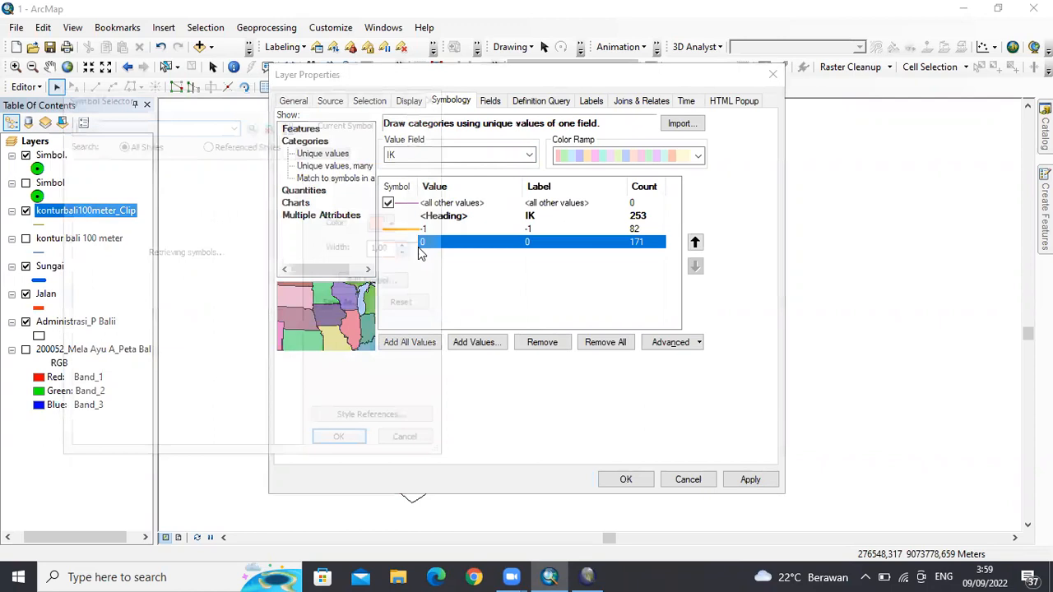
pyautogui.doubleClick(416, 245)
pyautogui.click(395, 222)
pyautogui.click(416, 288)
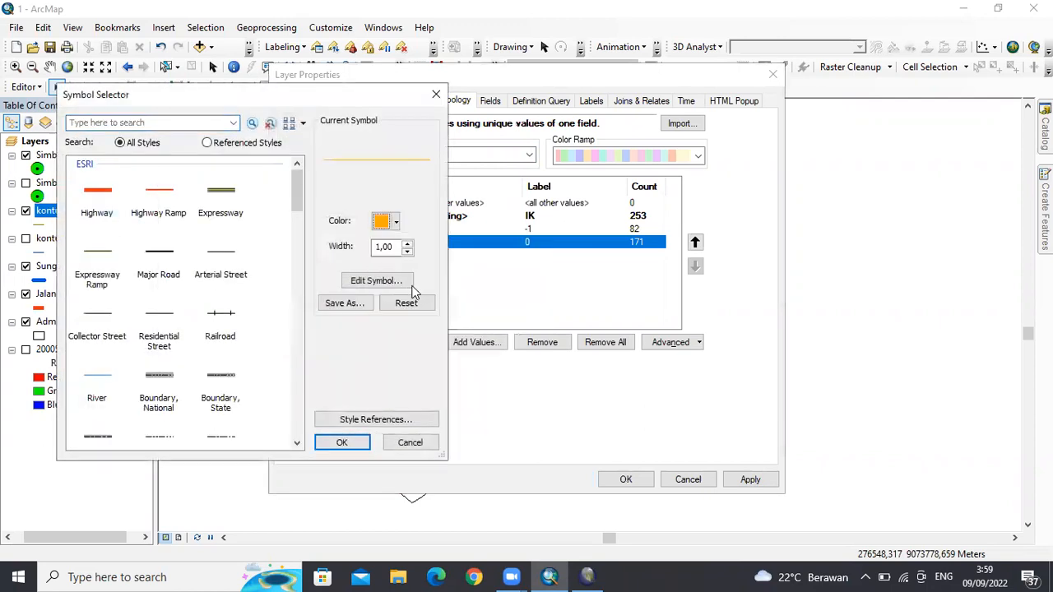
pyautogui.click(344, 442)
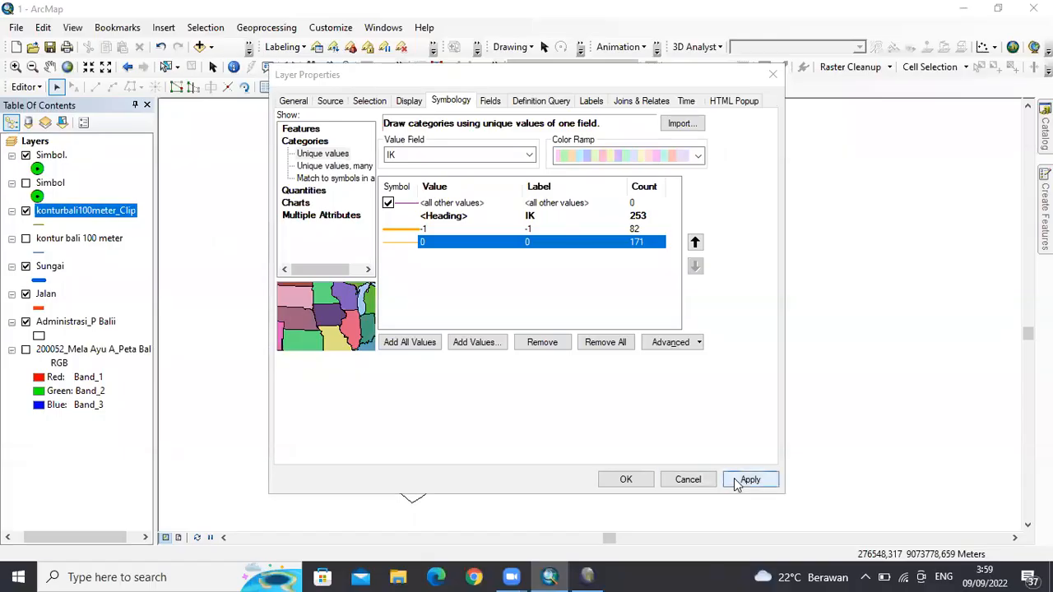
pyautogui.click(749, 480)
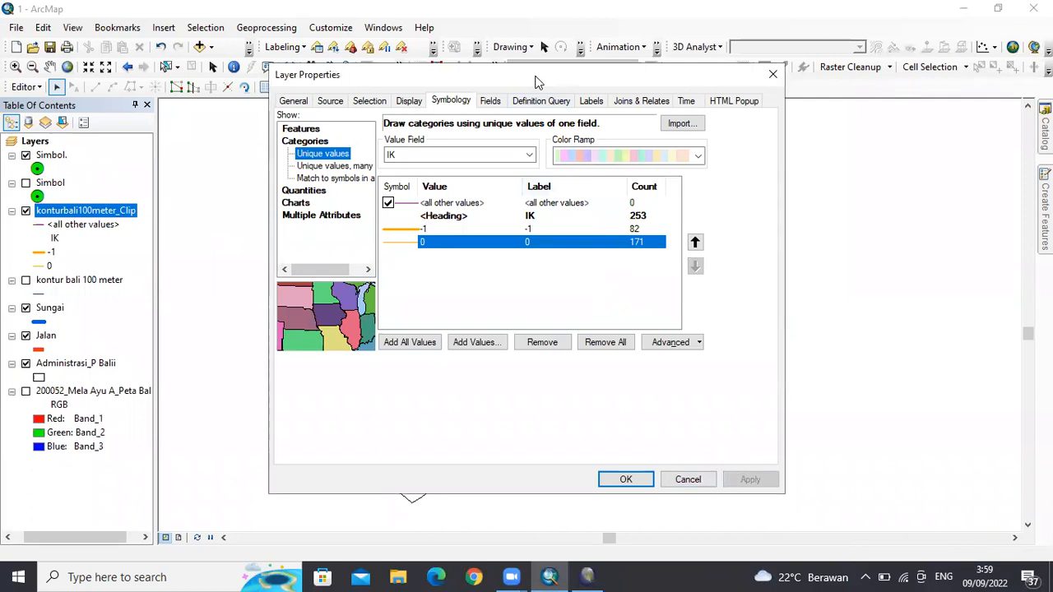
# Step: Enable labels for the clipped contour layer with the method that defines feature classes and labels each class differently
pyautogui.moveTo(535, 81); pyautogui.dragTo(572, 74)
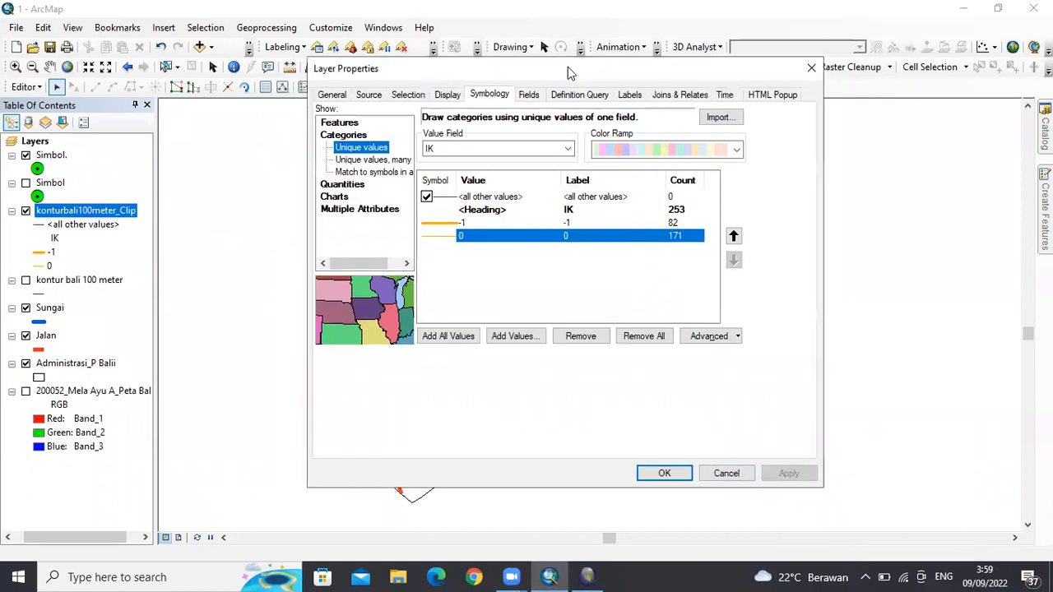
pyautogui.click(631, 94)
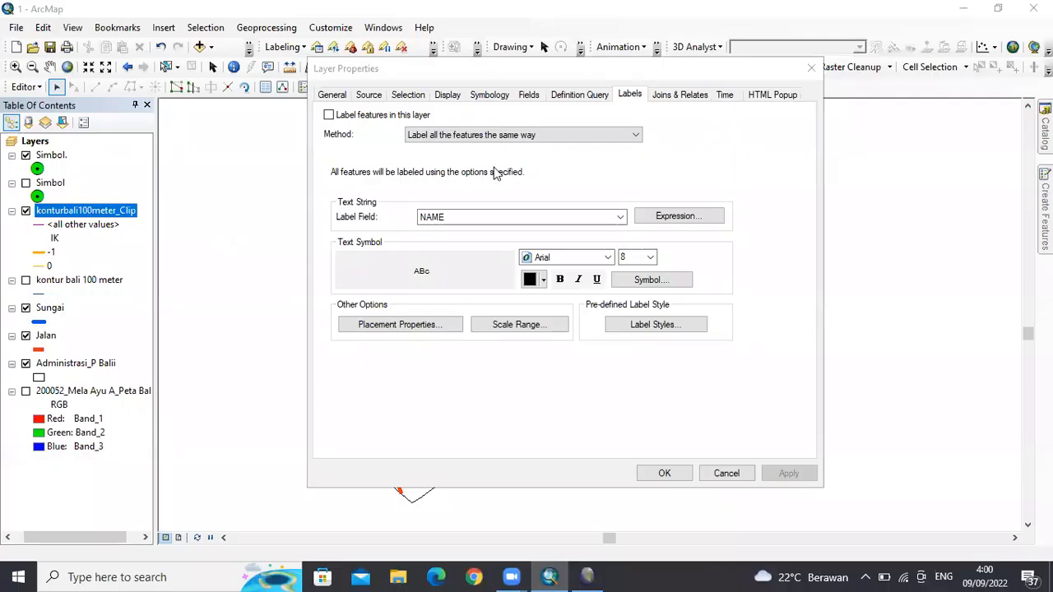
pyautogui.click(334, 120)
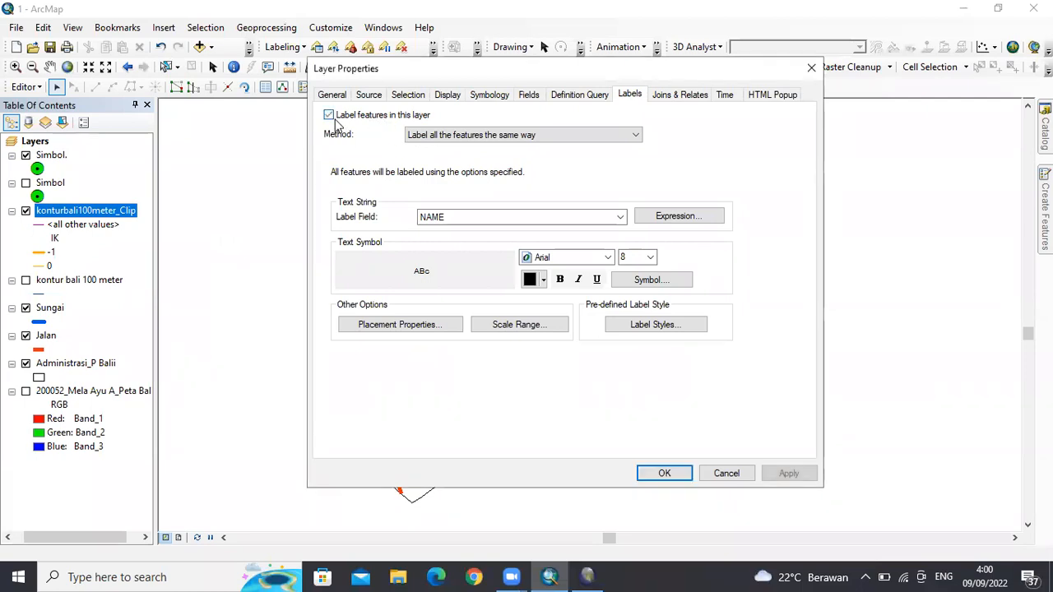
pyautogui.click(507, 139)
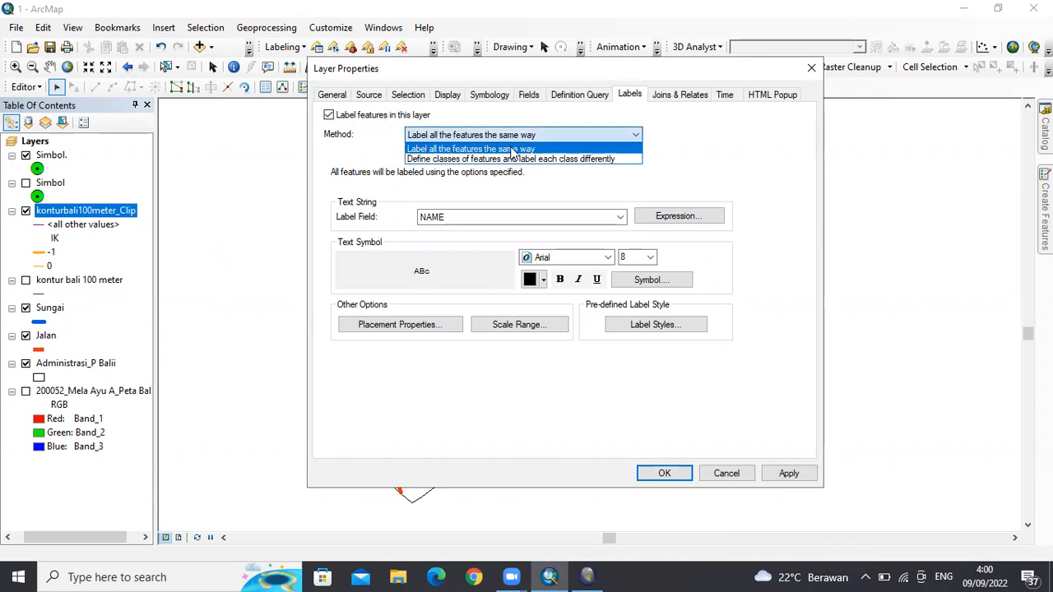
pyautogui.click(513, 161)
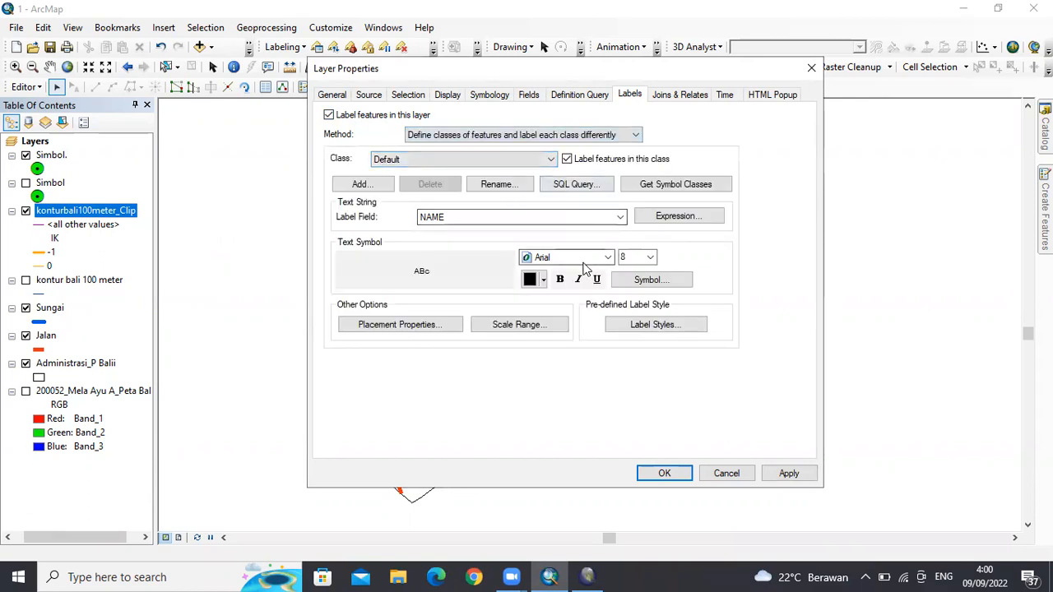
# Step: Restrict the Default label class to index contours with the SQL query IK = -1
pyautogui.click(580, 186)
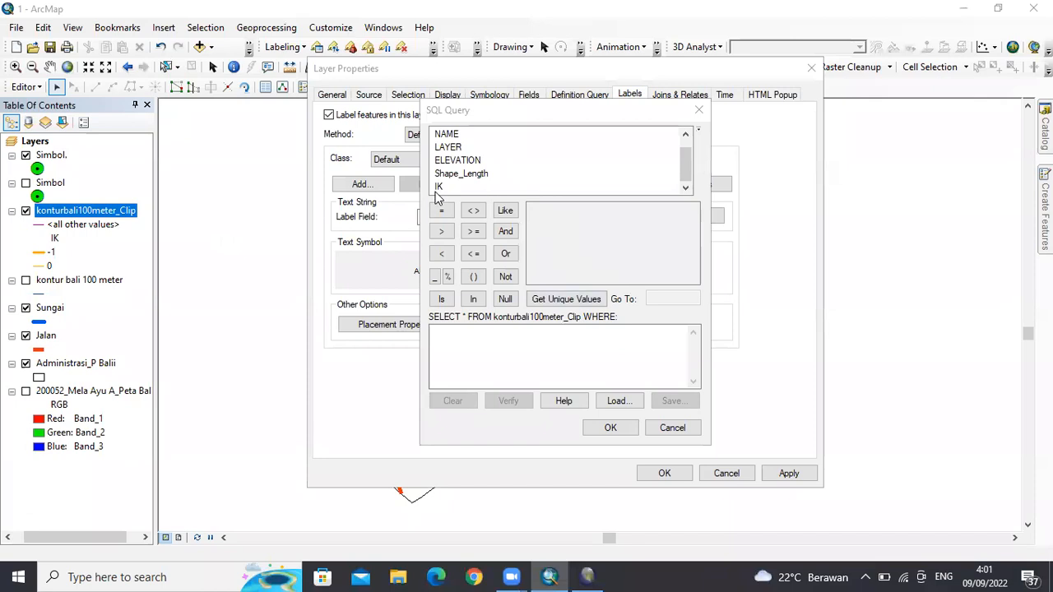
pyautogui.click(439, 187)
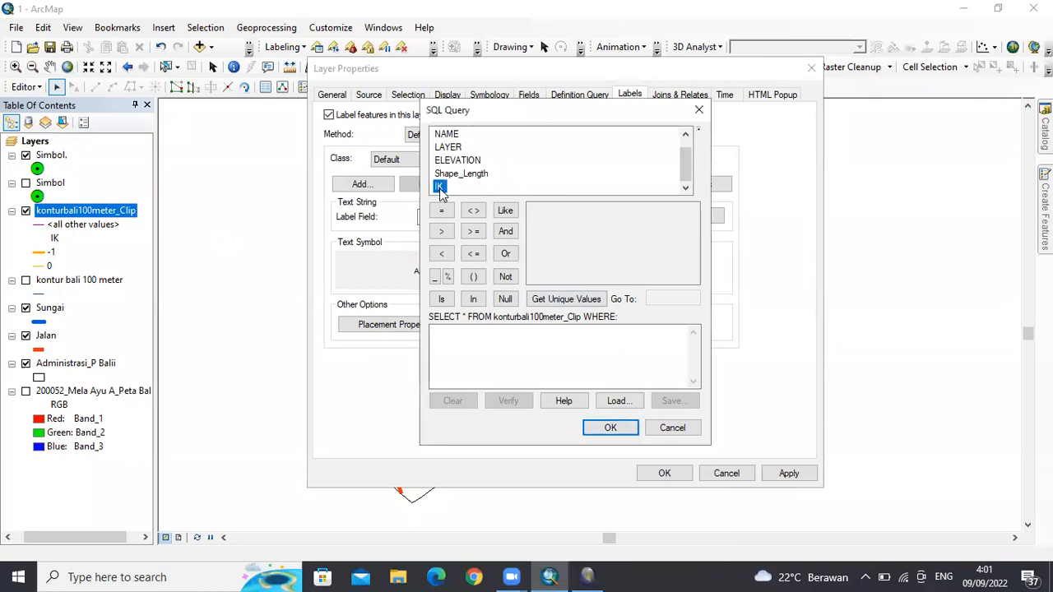
pyautogui.doubleClick(439, 187)
pyautogui.click(442, 212)
pyautogui.click(537, 299)
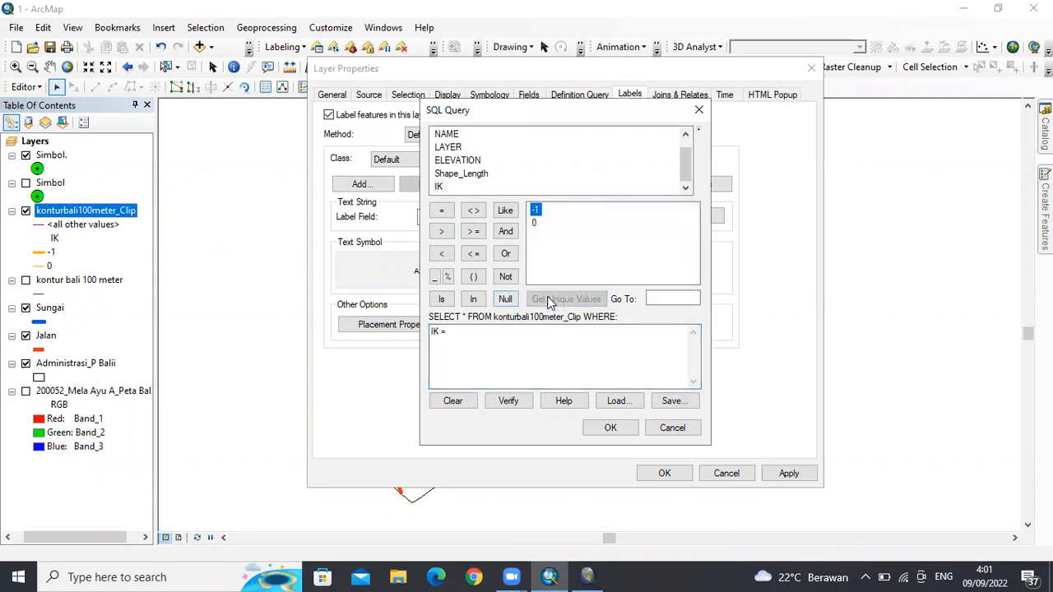
pyautogui.doubleClick(535, 210)
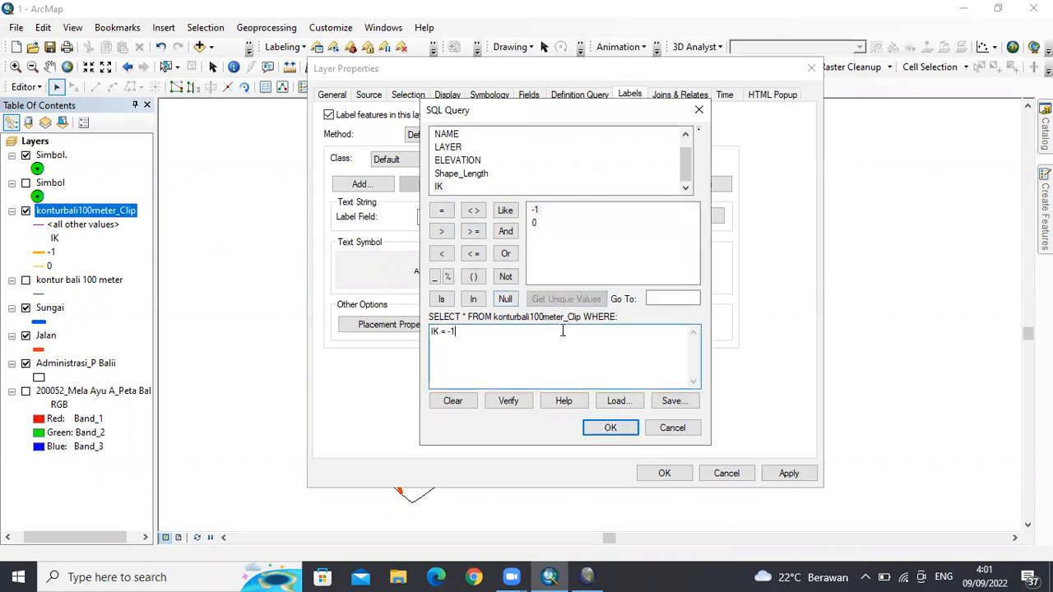
pyautogui.click(610, 429)
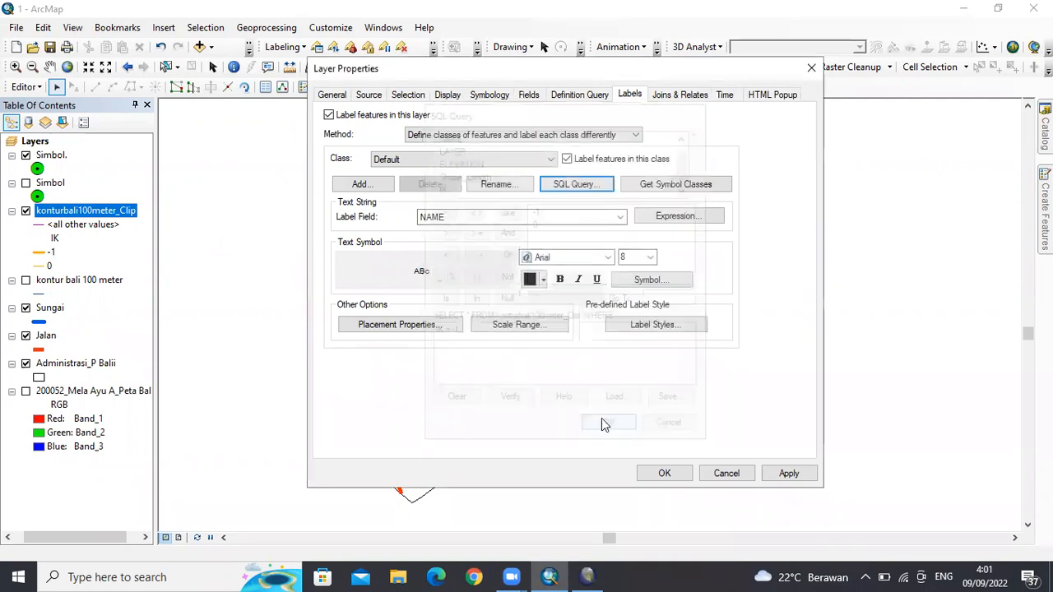
pyautogui.click(465, 35)
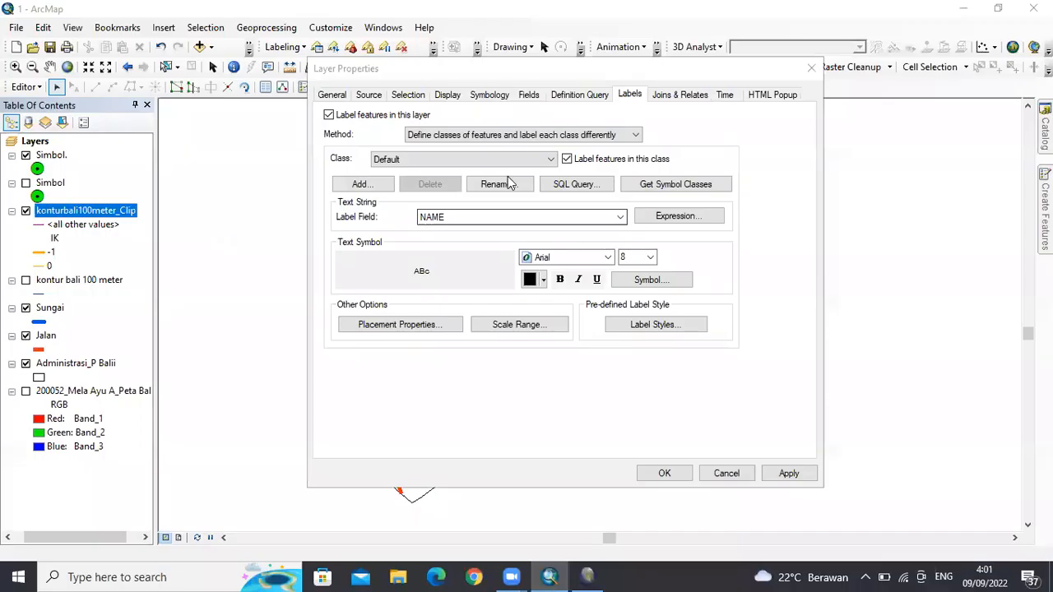
# Step: Label the Default class by ELEVATION with the VBScript expression [ELEVATION] + "m"
pyautogui.click(620, 220)
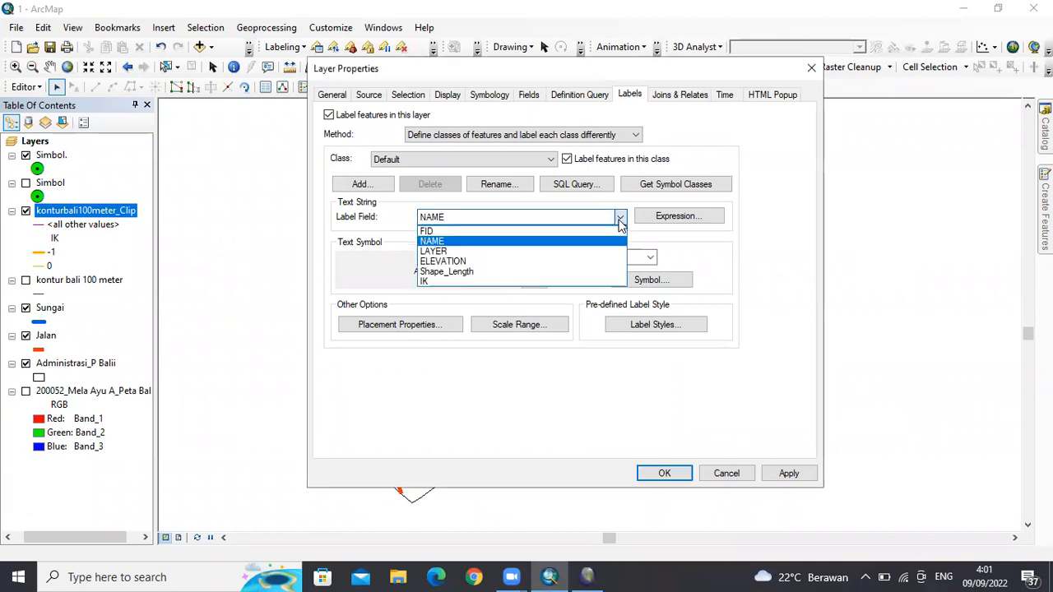
pyautogui.click(571, 261)
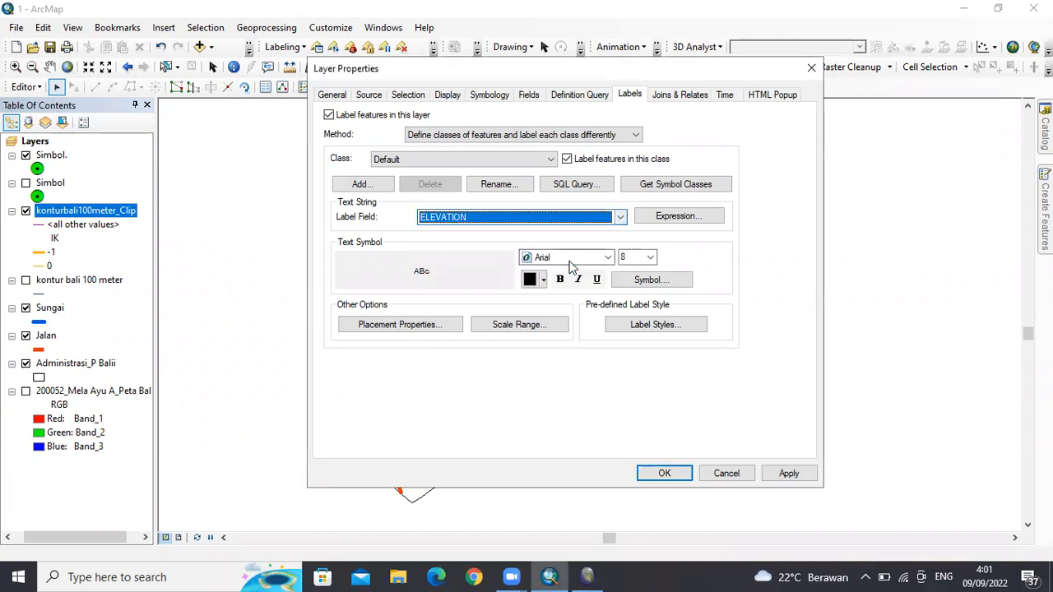
pyautogui.click(667, 215)
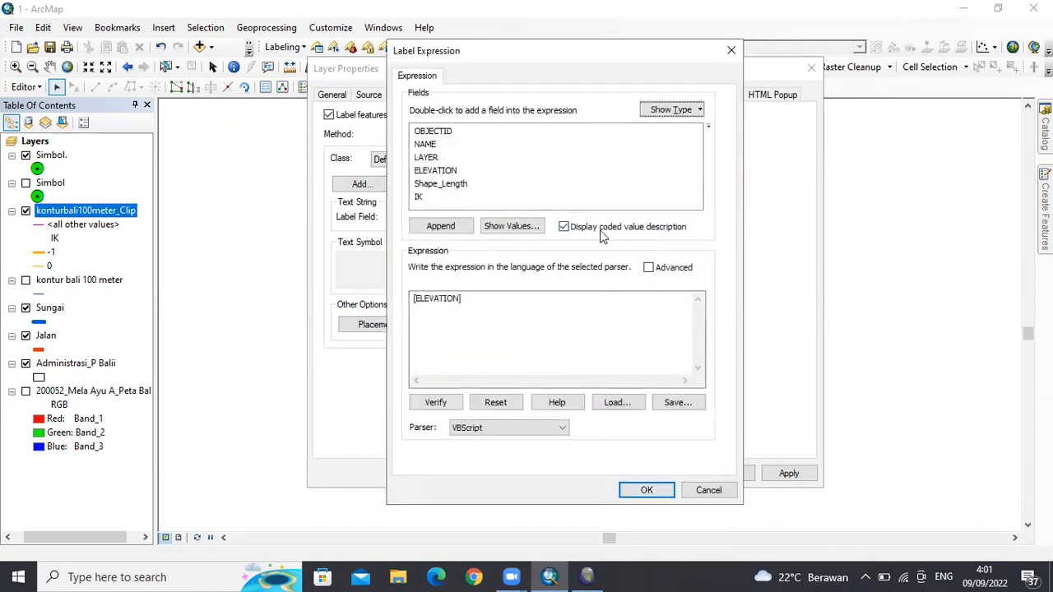
pyautogui.click(828, 41)
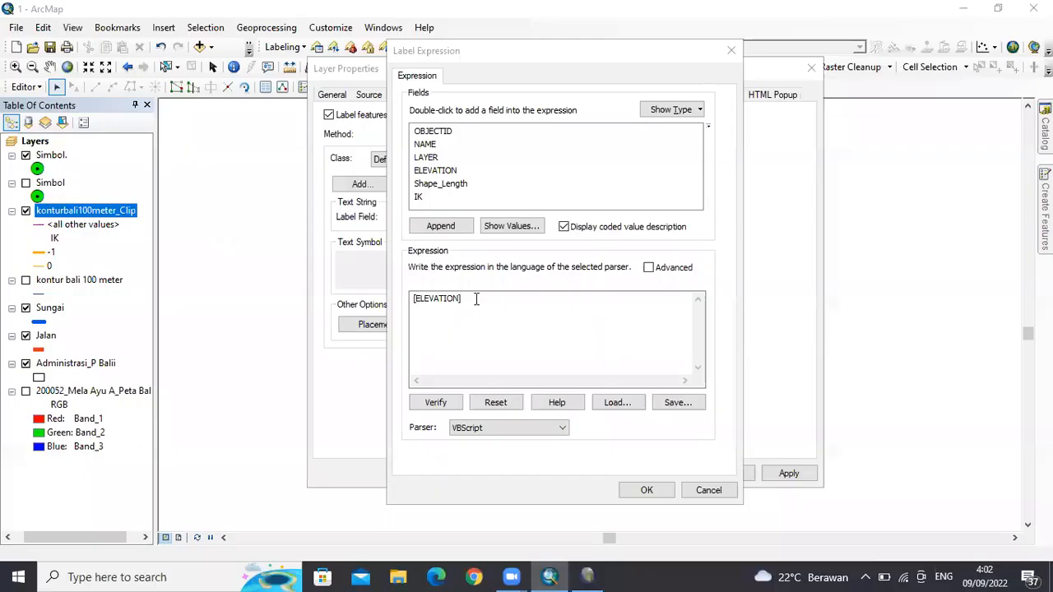
pyautogui.click(473, 301)
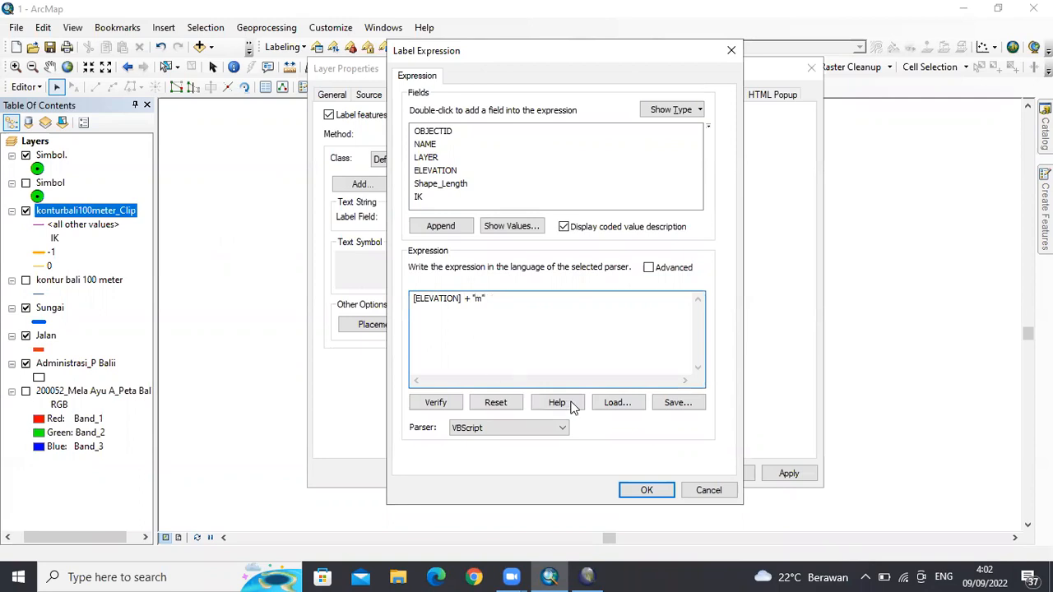
pyautogui.click(666, 489)
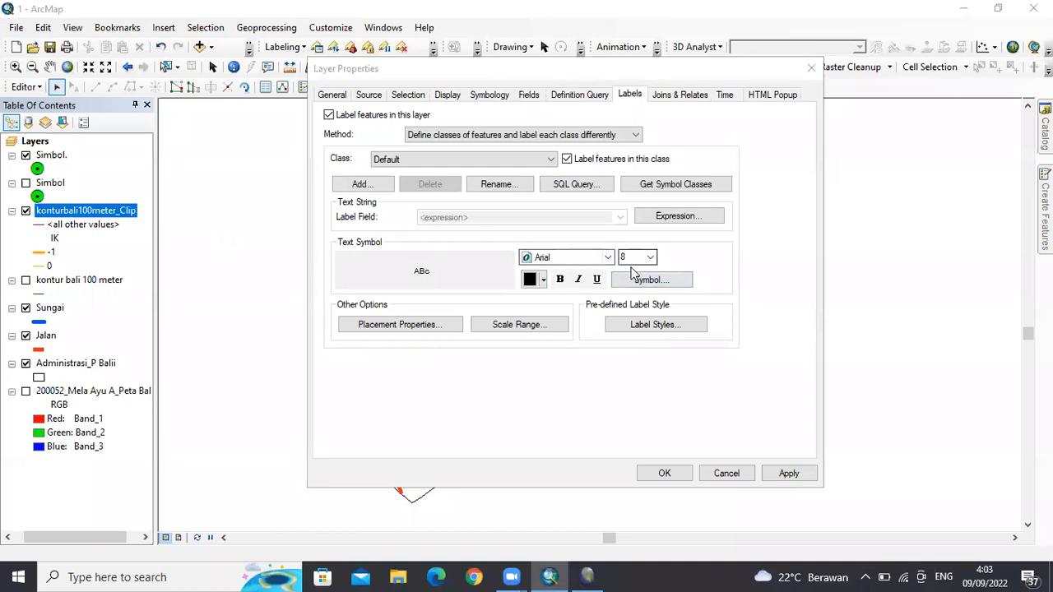
# Step: Apply a halo mask to the text symbol of the Default label class
pyautogui.click(646, 282)
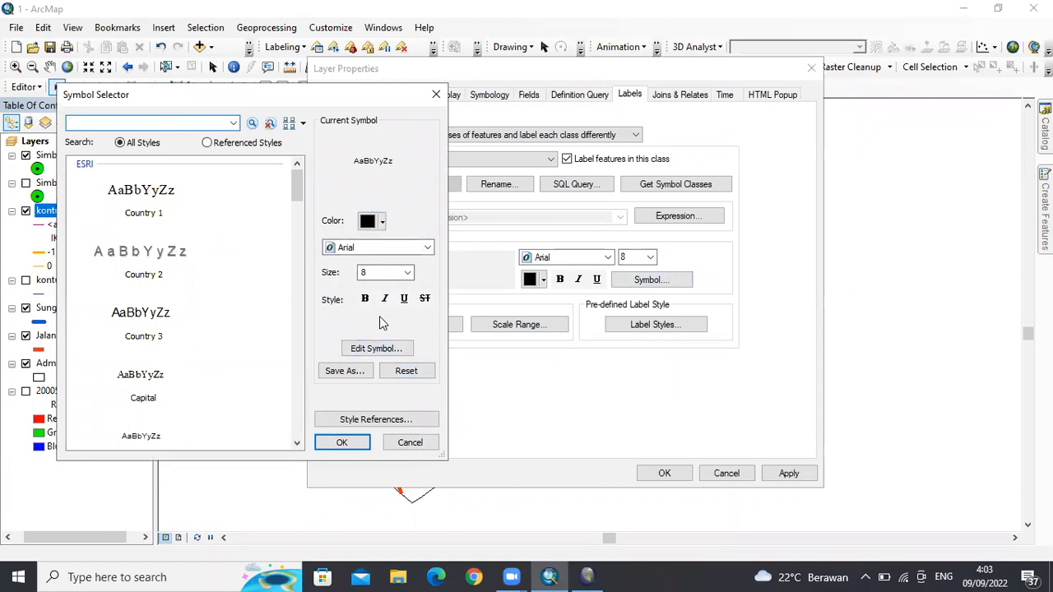
pyautogui.click(386, 349)
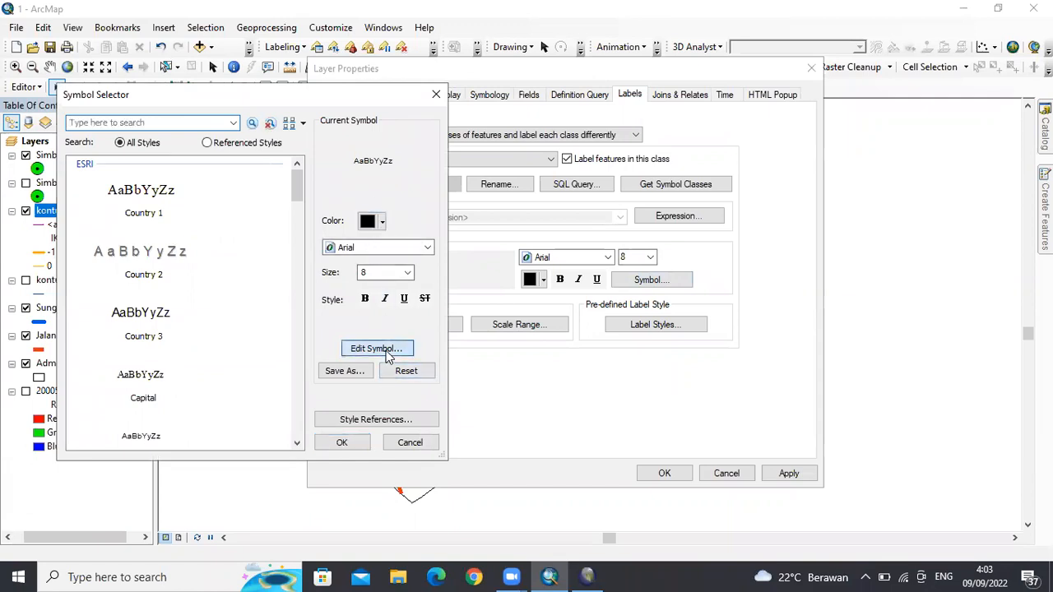
pyautogui.click(401, 164)
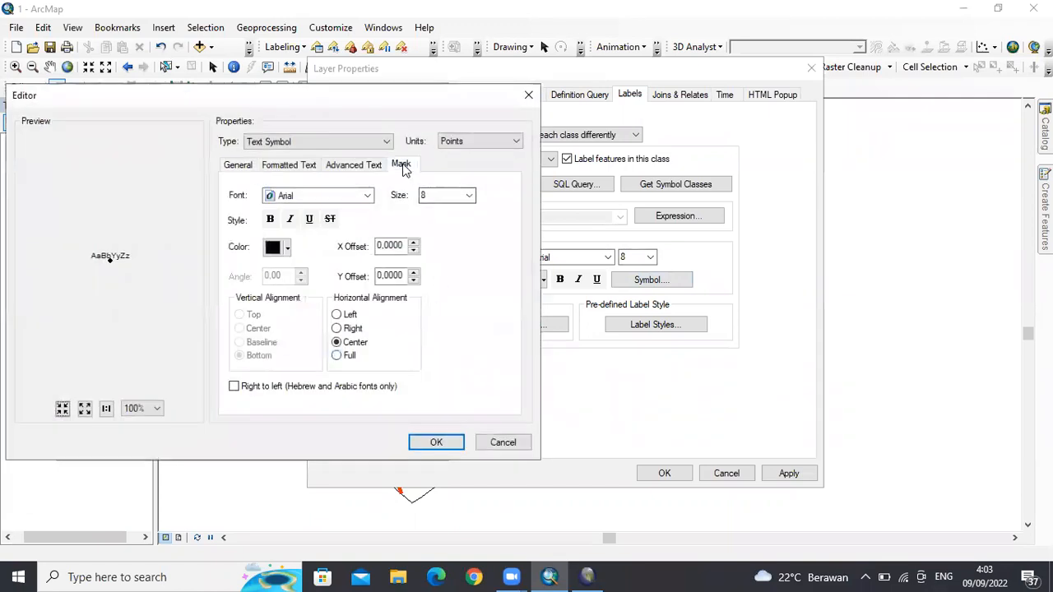
pyautogui.click(249, 233)
pyautogui.click(424, 443)
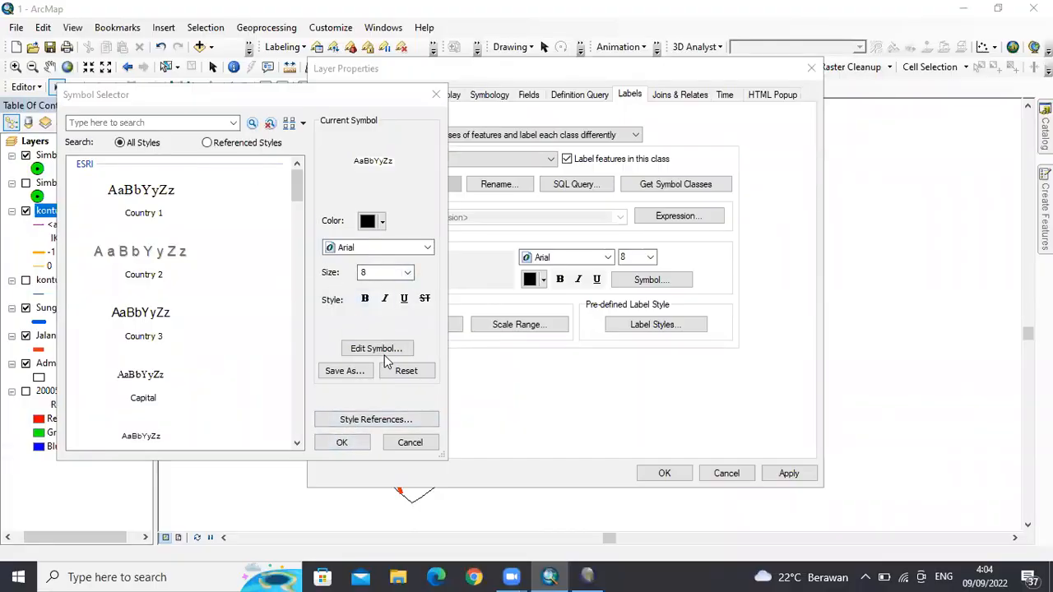
pyautogui.click(346, 442)
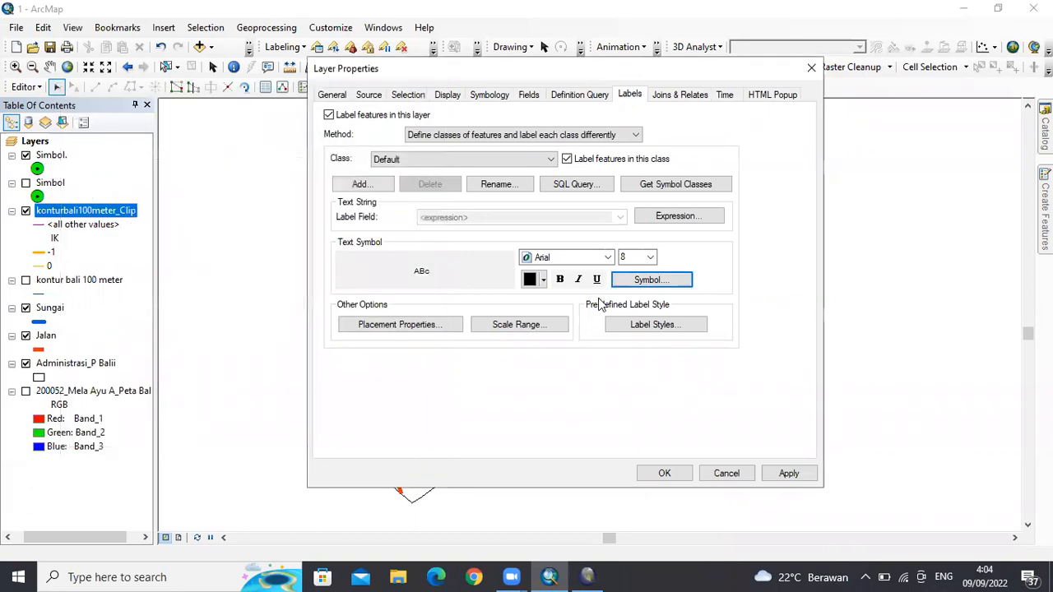
# Step: Set the label font of the Default class to Times New Roman
pyautogui.click(609, 258)
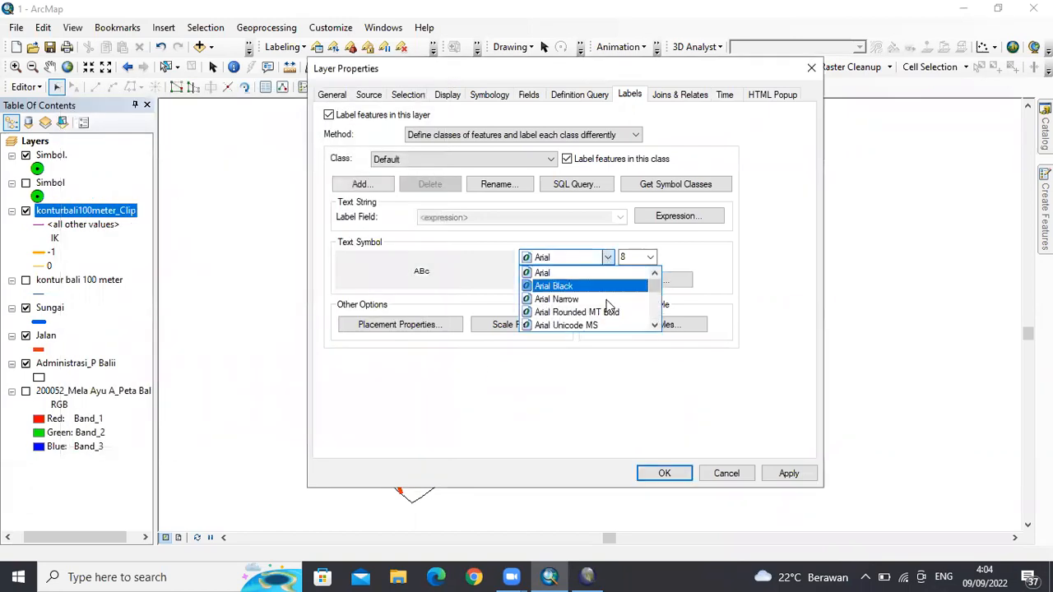
pyautogui.press('t')
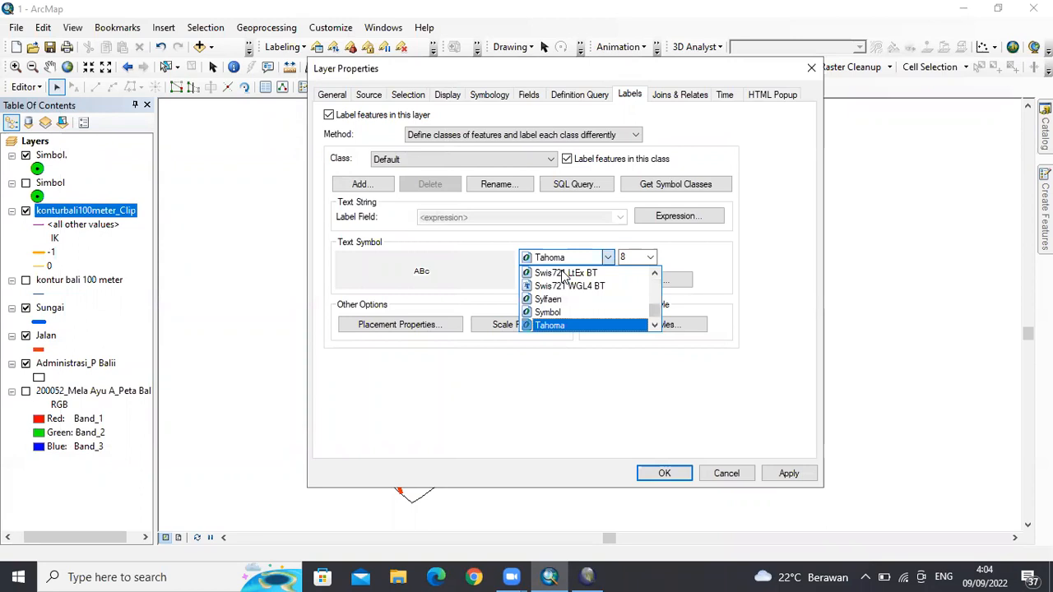
pyautogui.press('t')
pyautogui.press('t')
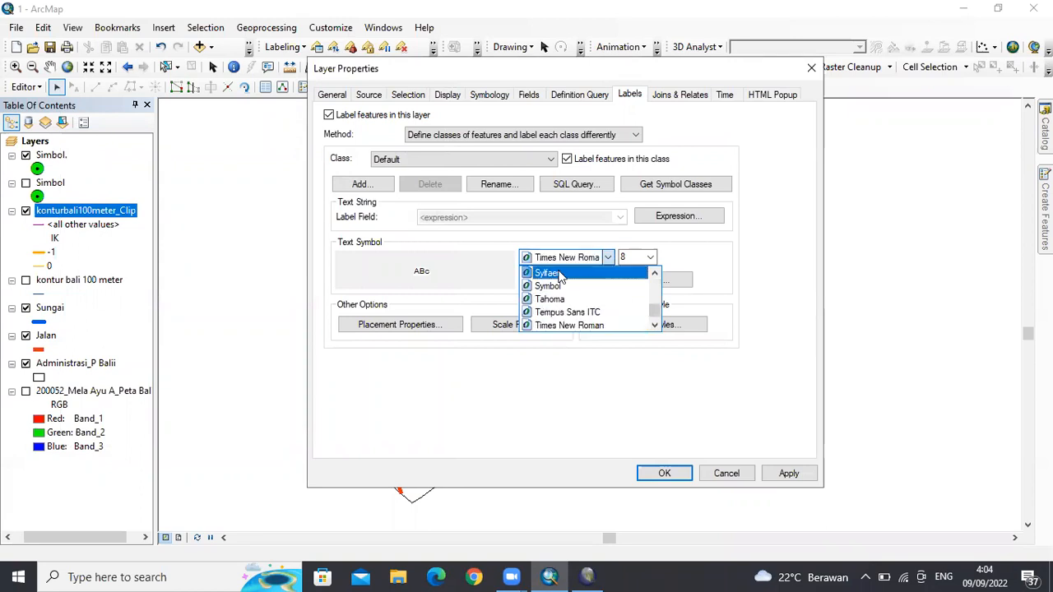
pyautogui.press('Return')
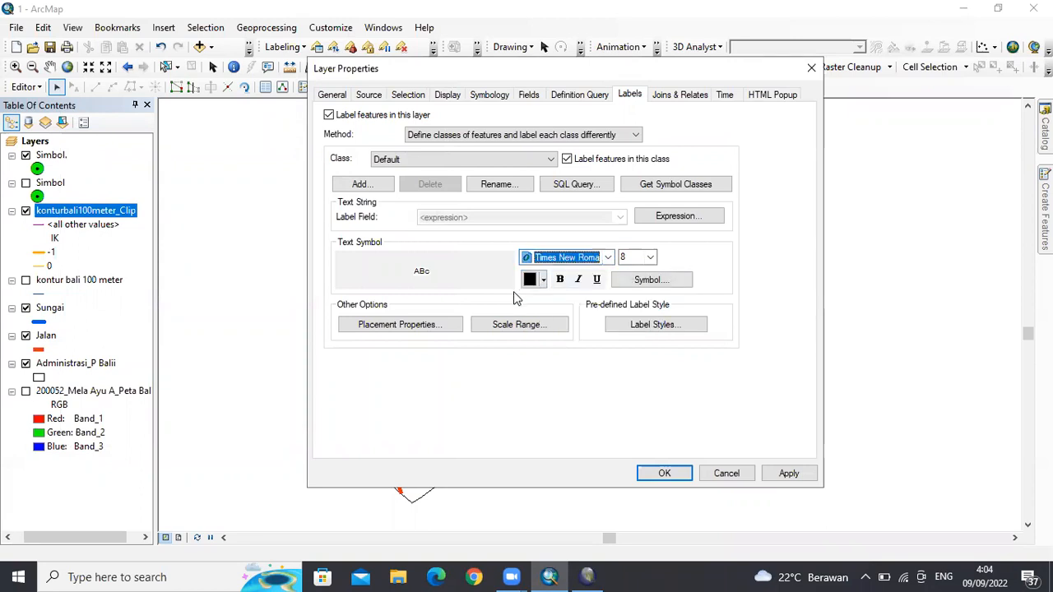
# Step: Place the contour labels on the line instead of above it, and apply the label settings to the layer
pyautogui.click(441, 325)
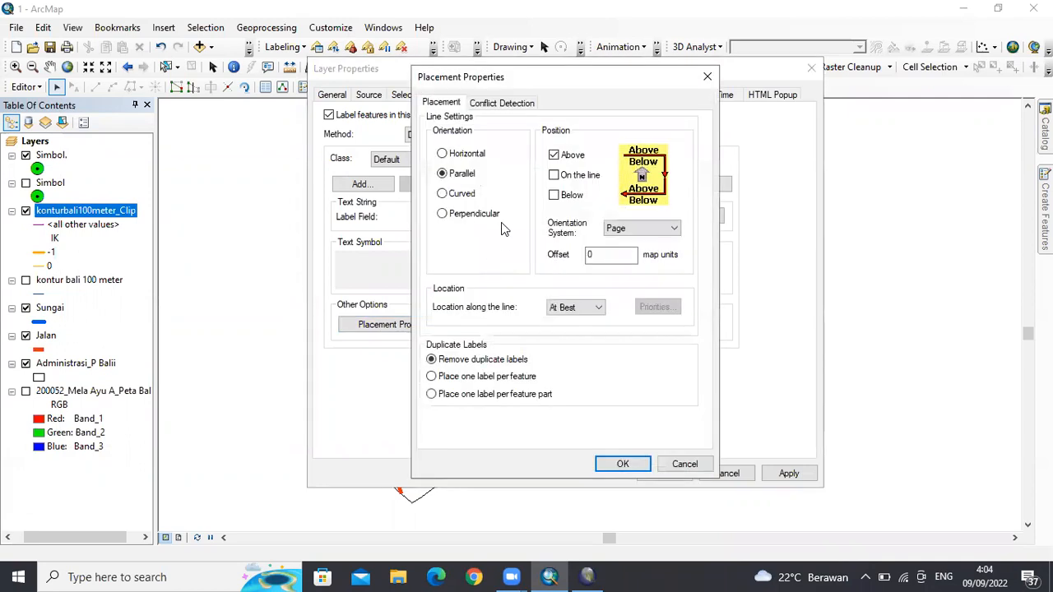
pyautogui.click(556, 175)
pyautogui.click(556, 156)
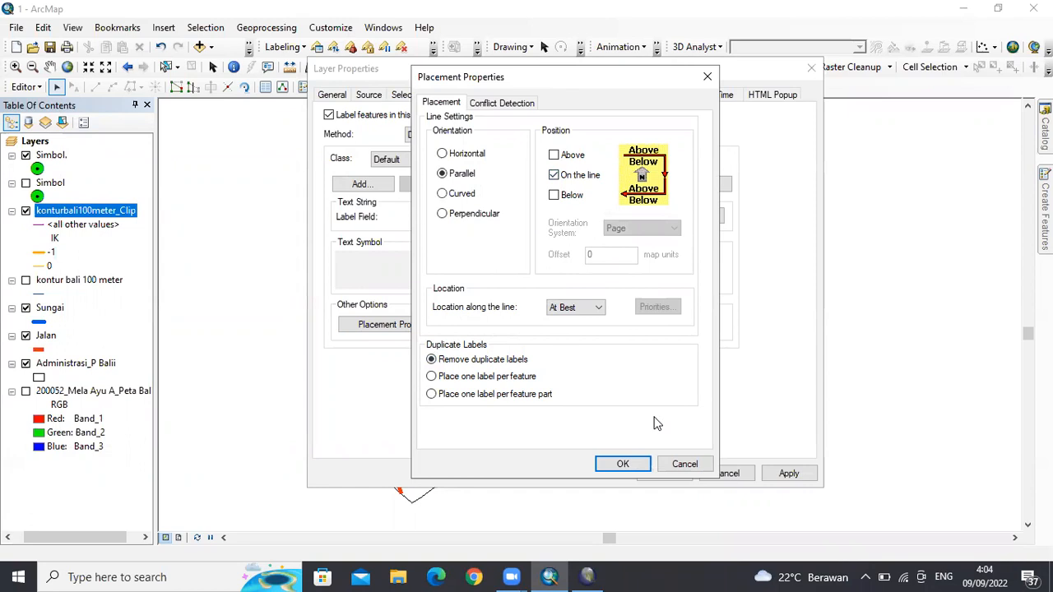
pyautogui.click(623, 465)
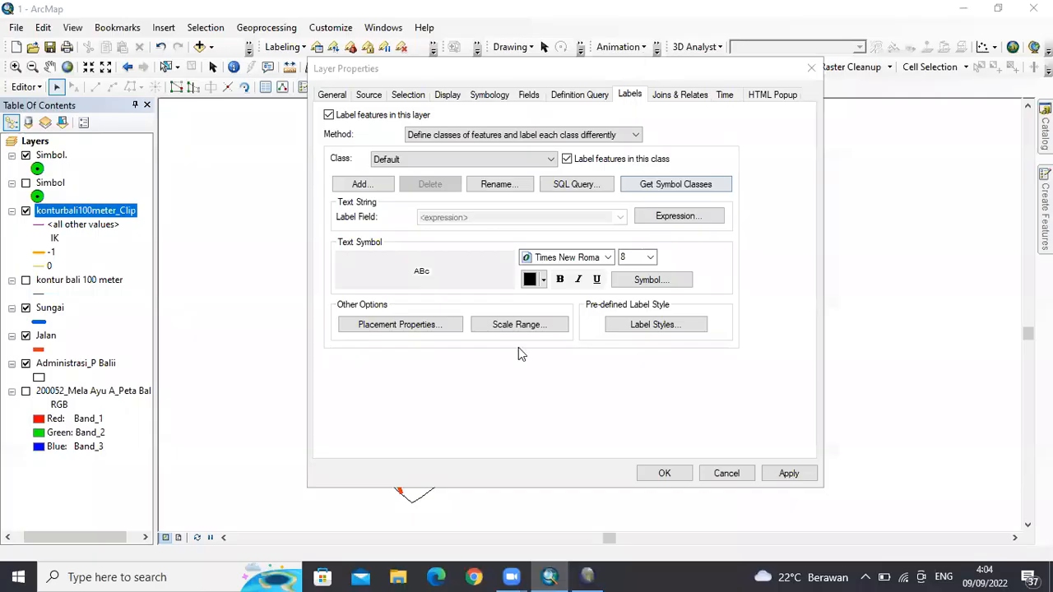
pyautogui.click(788, 473)
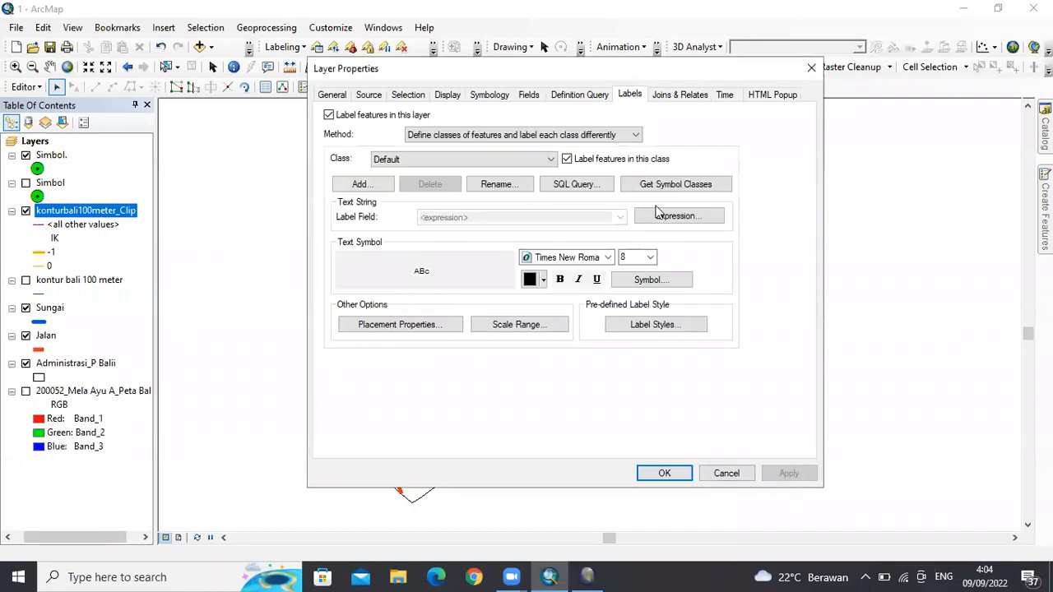
pyautogui.moveTo(585, 78); pyautogui.dragTo(922, 170)
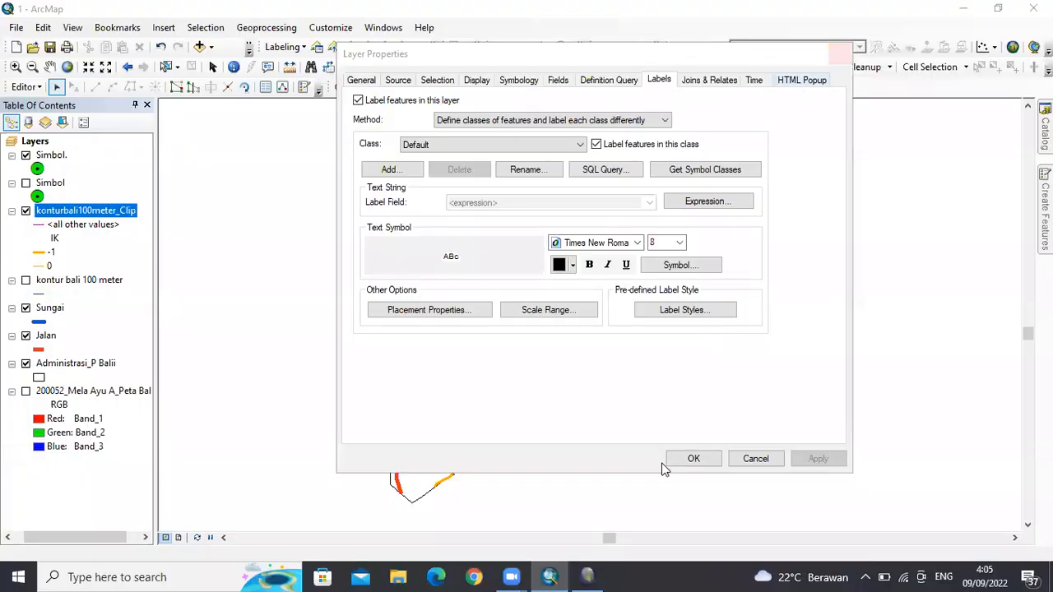
pyautogui.click(698, 459)
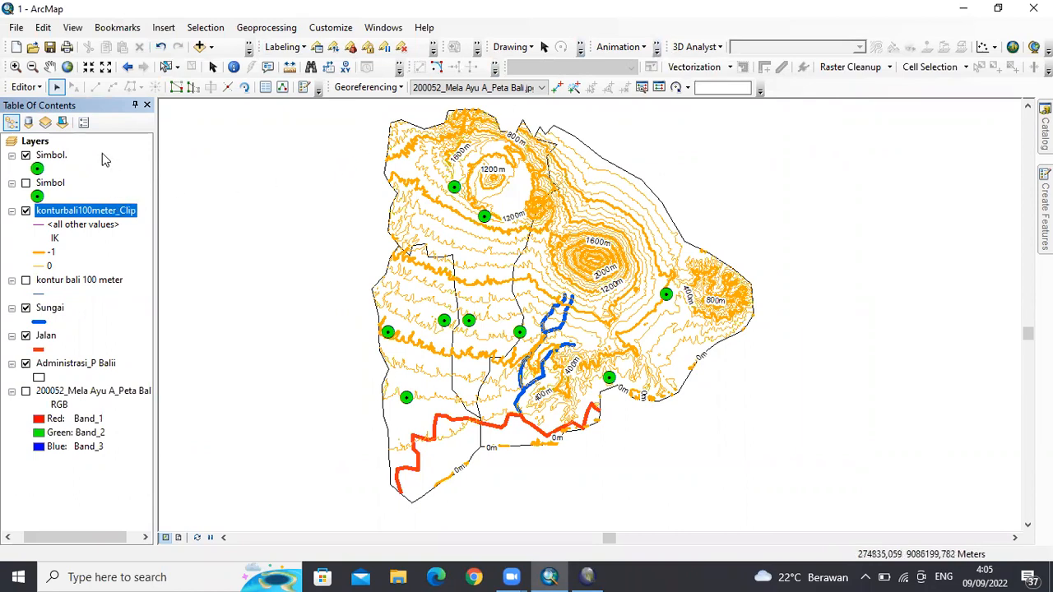
# Step: Stop the current edit session and save the edits
pyautogui.click(38, 87)
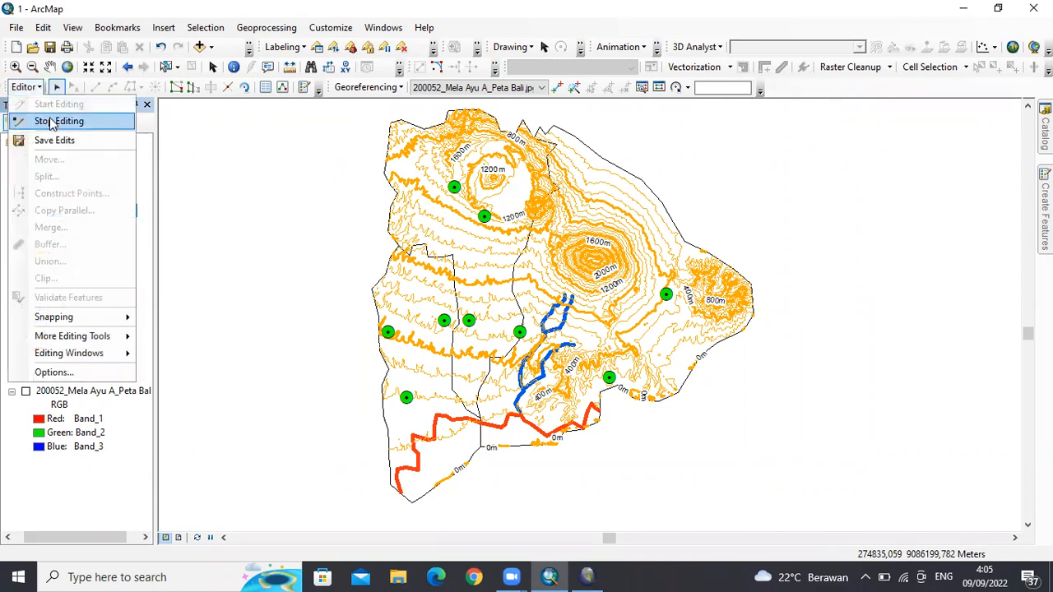
pyautogui.click(49, 123)
pyautogui.click(477, 336)
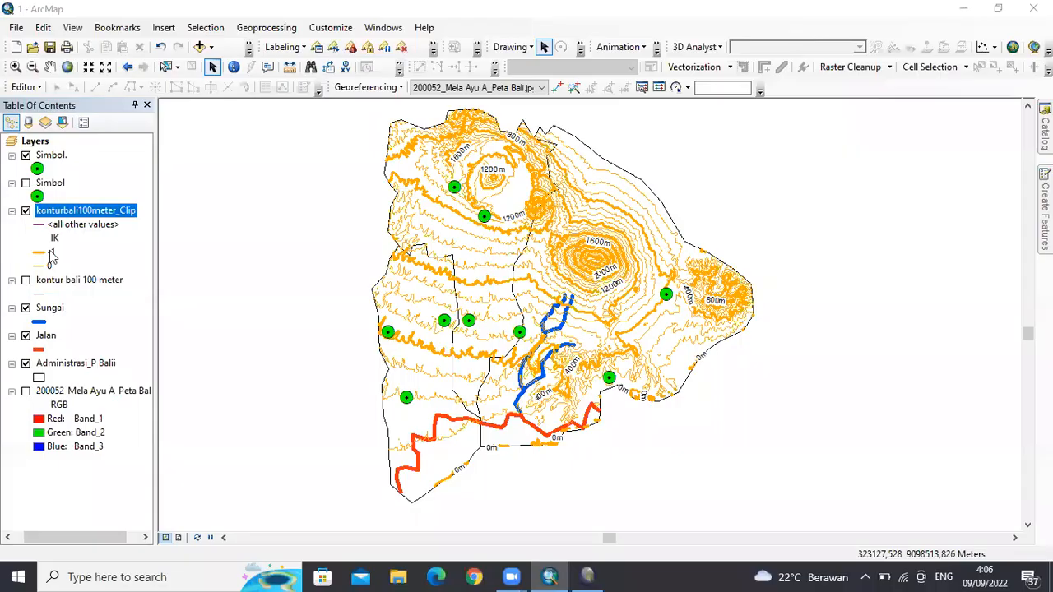
# Step: Open the attribute table of the Administrasi_P Balii layer
pyautogui.rightClick(95, 367)
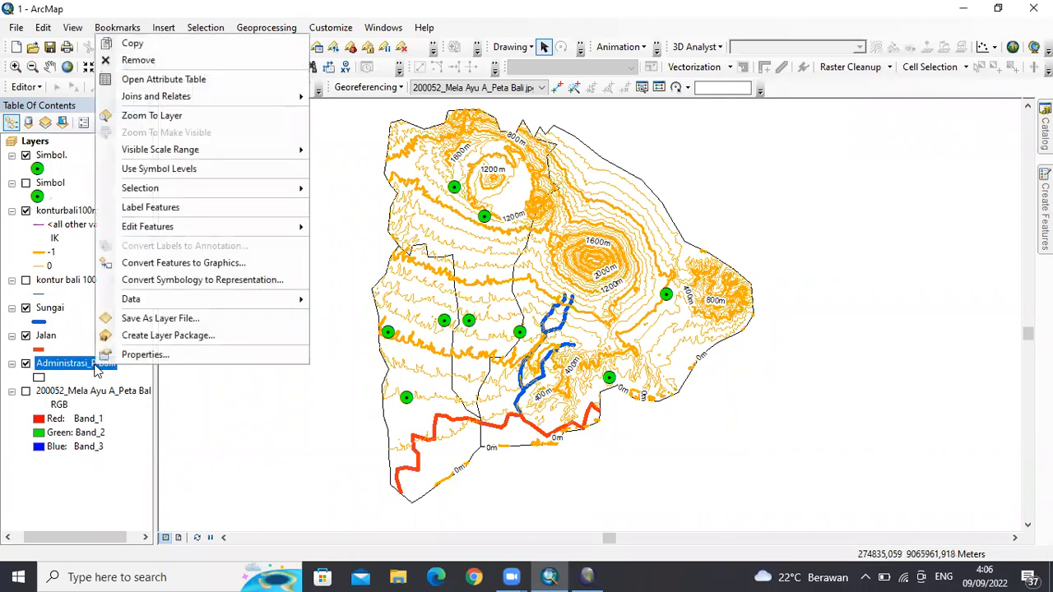
pyautogui.moveTo(299, 231)
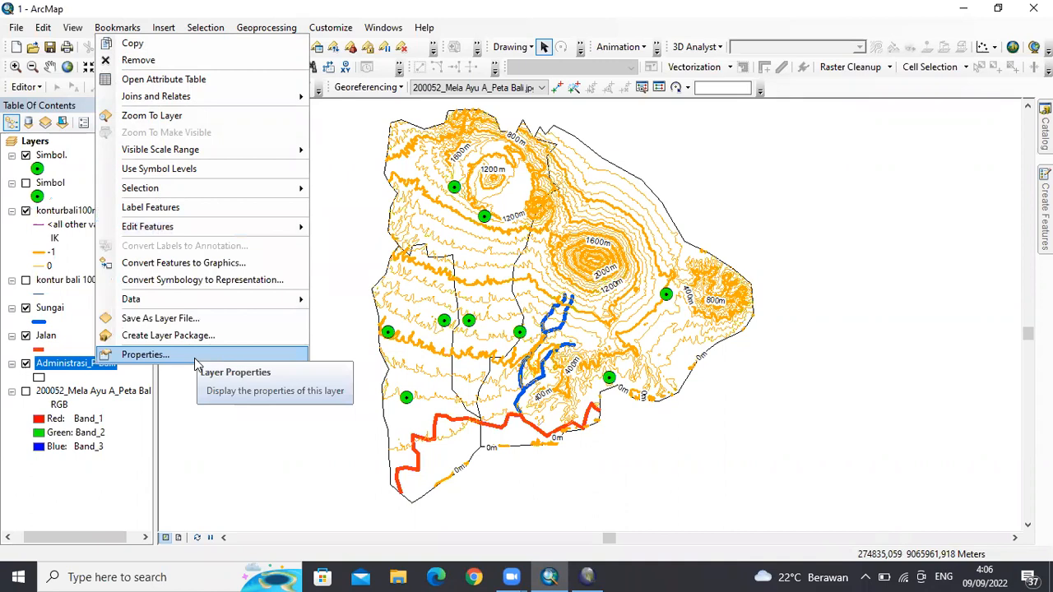
pyautogui.click(207, 80)
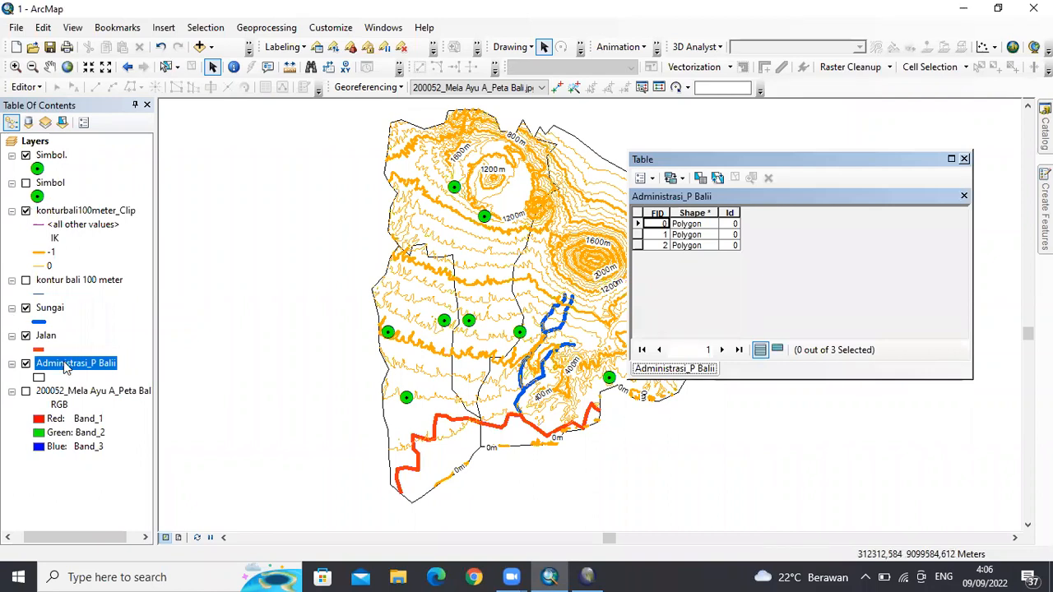
# Step: Start editing the Administrasi_P Balii layer and close its attribute table
pyautogui.rightClick(66, 368)
pyautogui.moveTo(187, 221)
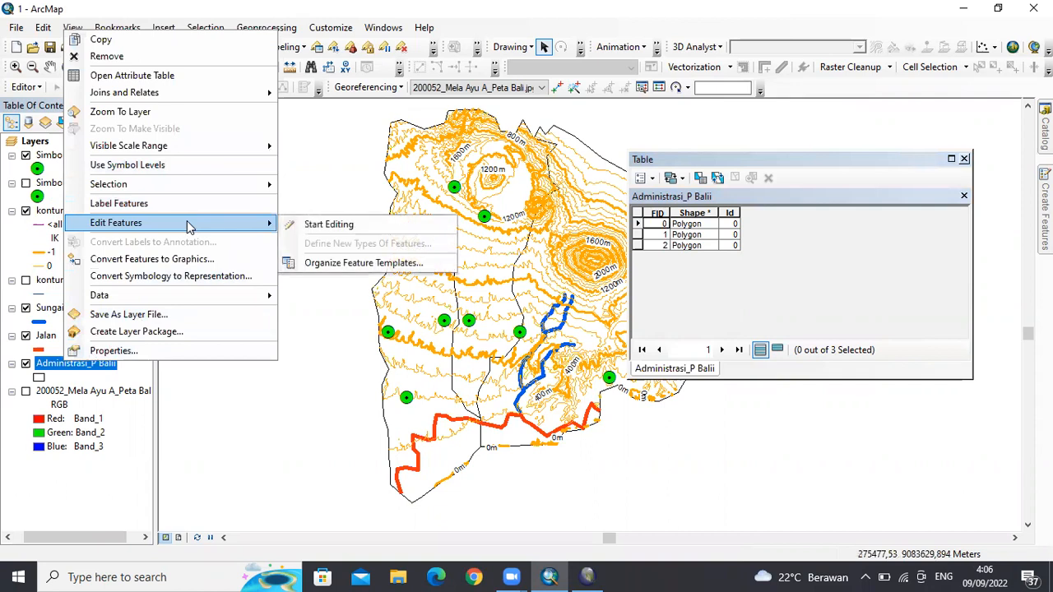
pyautogui.click(329, 225)
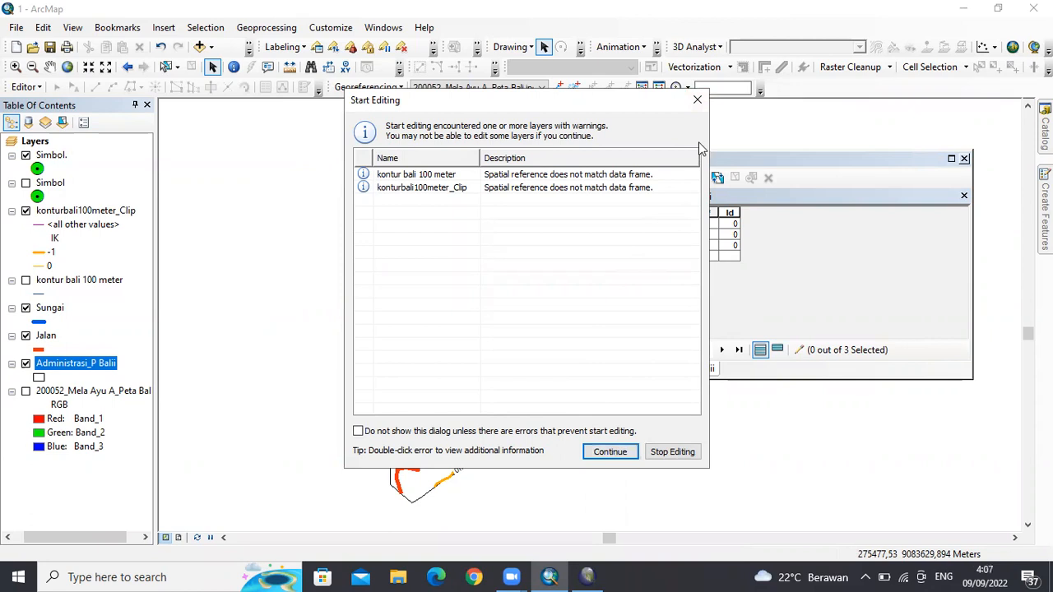
pyautogui.click(697, 102)
pyautogui.rightClick(107, 364)
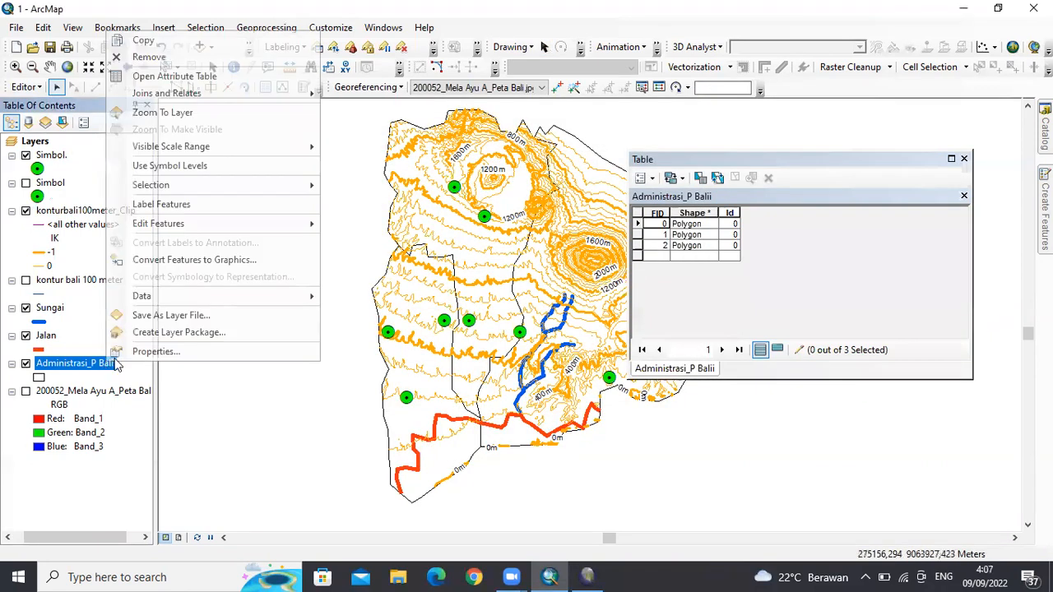
pyautogui.click(964, 159)
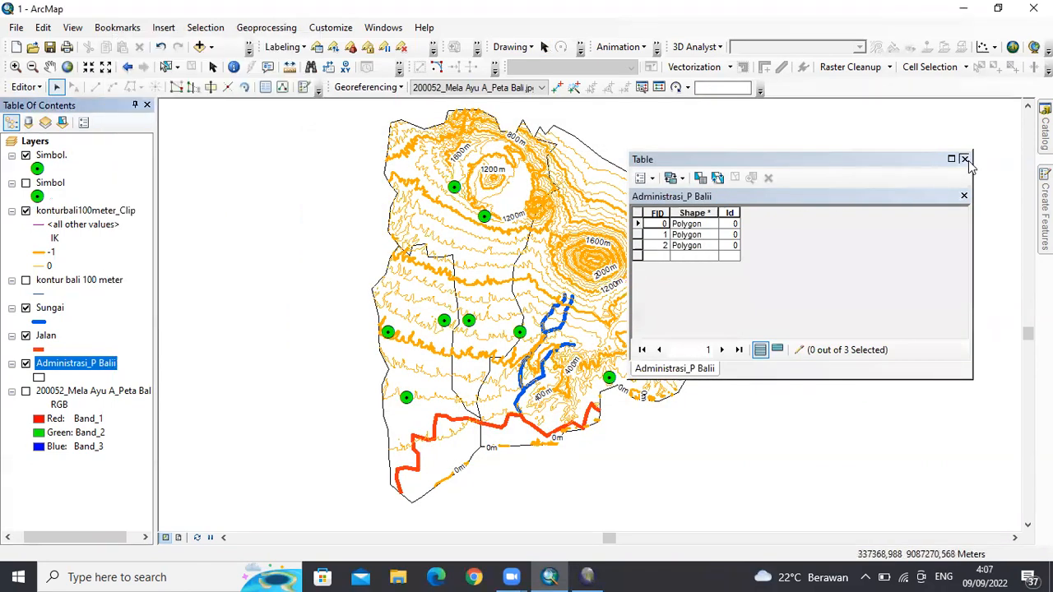
pyautogui.click(965, 159)
# Step: Reopen the attribute table of the Administrasi_P Balii layer
pyautogui.rightClick(59, 366)
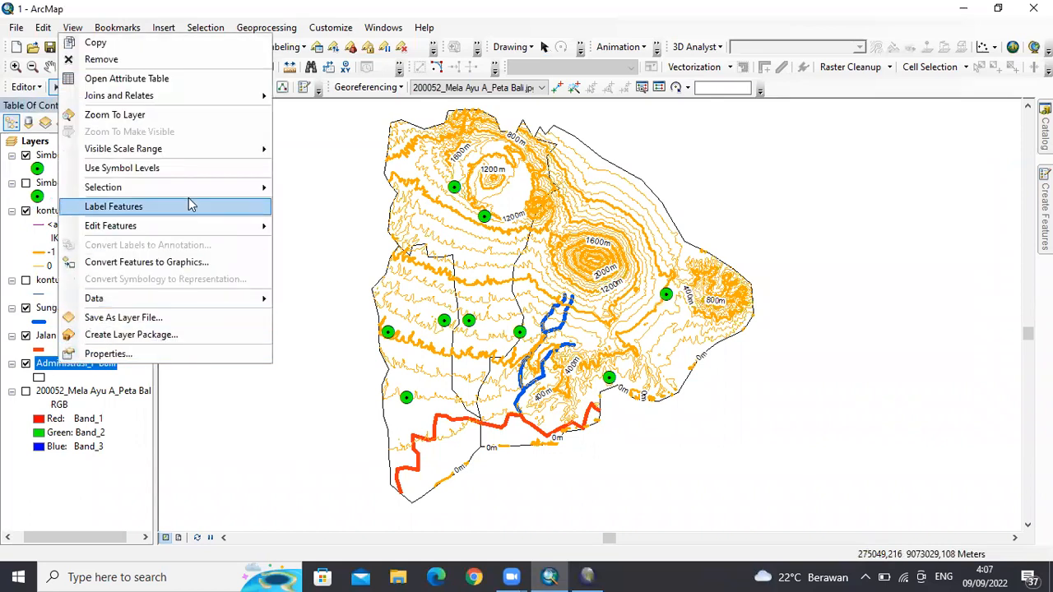
pyautogui.moveTo(198, 181)
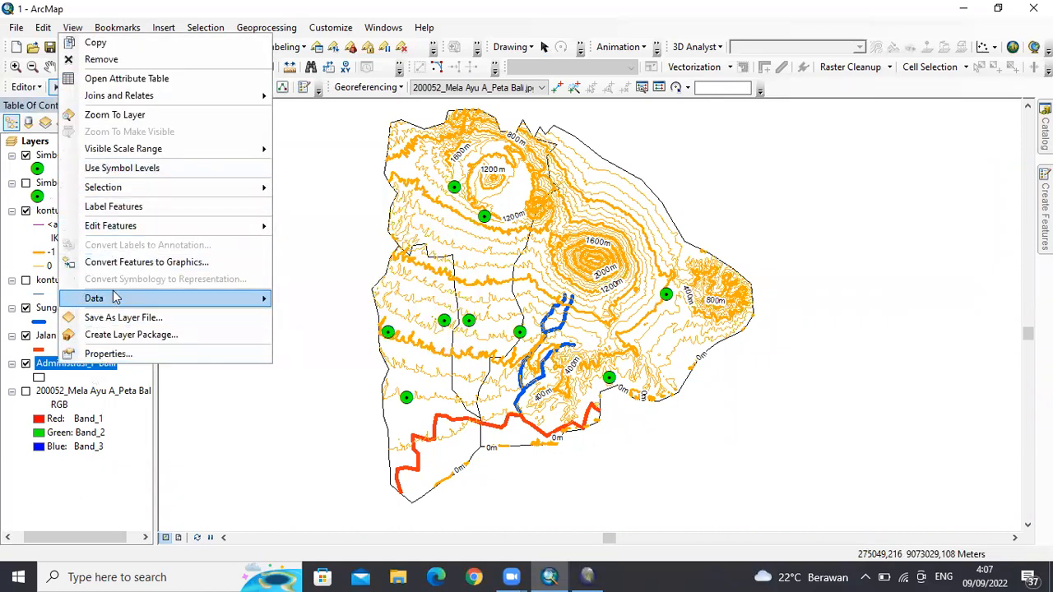
pyautogui.click(127, 78)
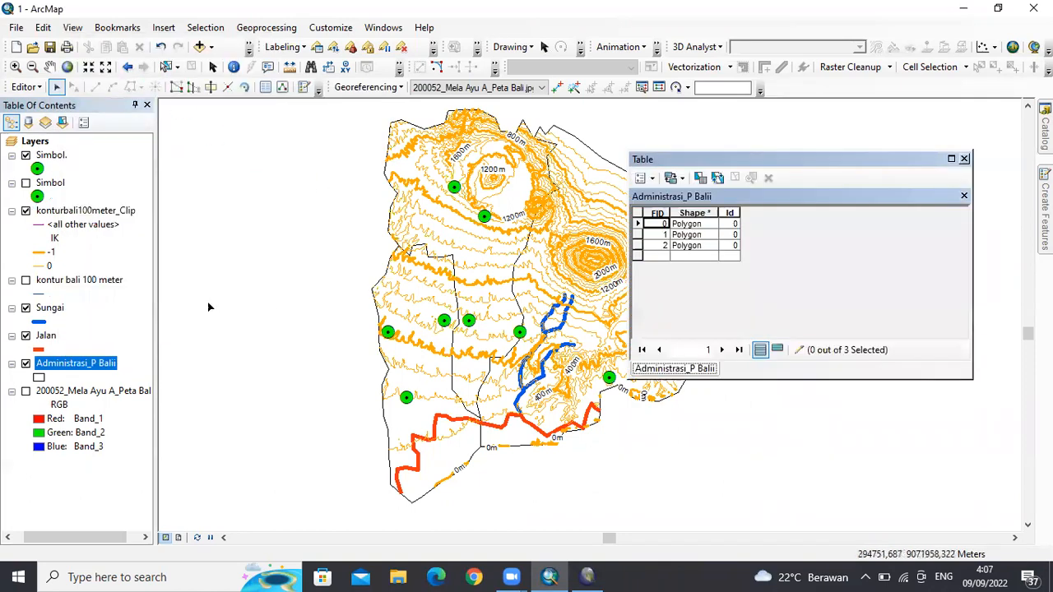
pyautogui.rightClick(113, 367)
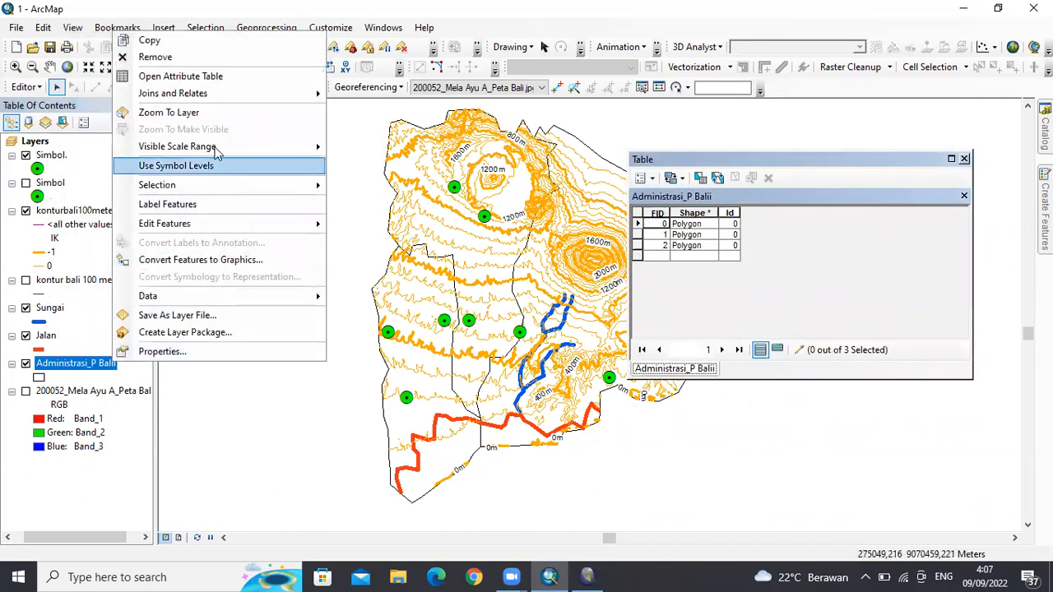
pyautogui.moveTo(307, 223)
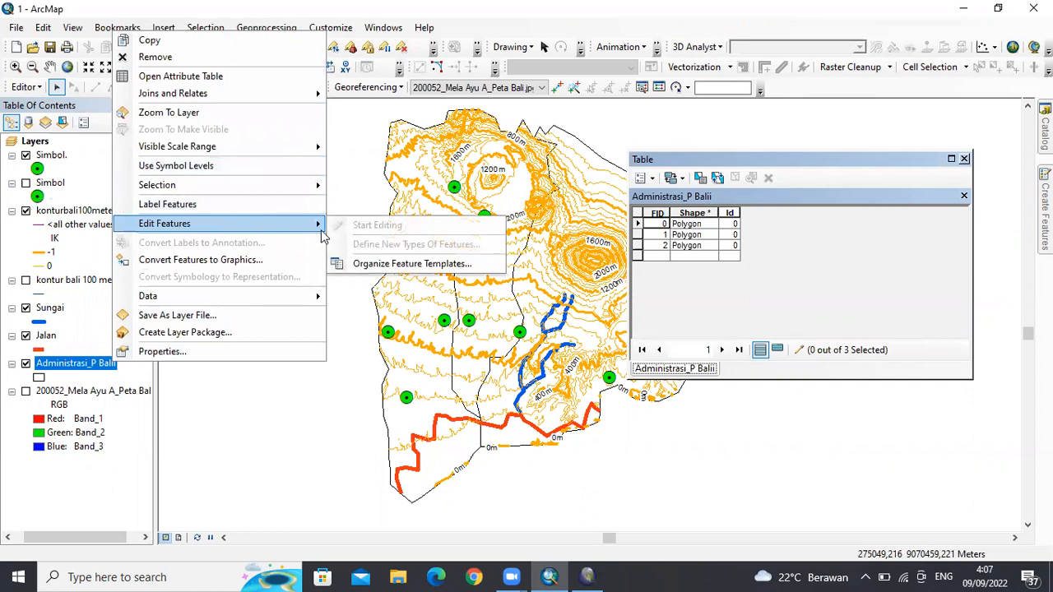
pyautogui.click(757, 311)
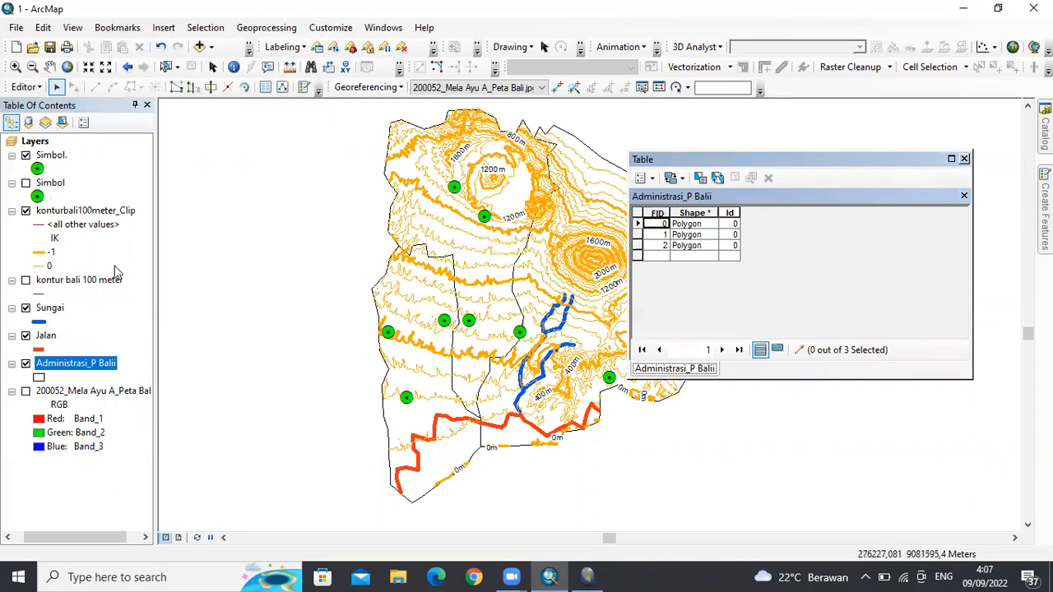
pyautogui.rightClick(86, 368)
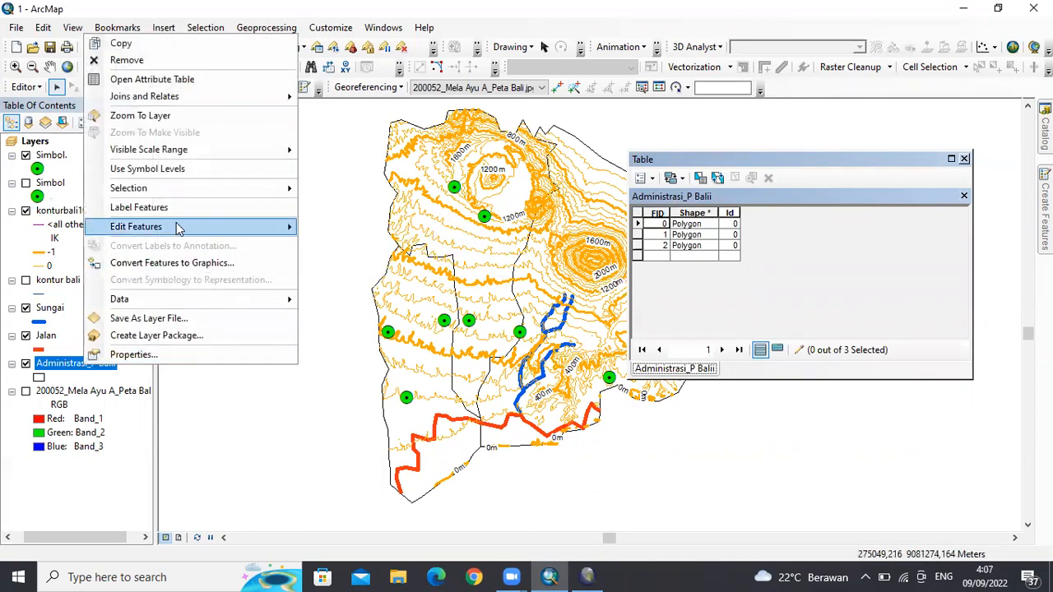
pyautogui.moveTo(180, 227)
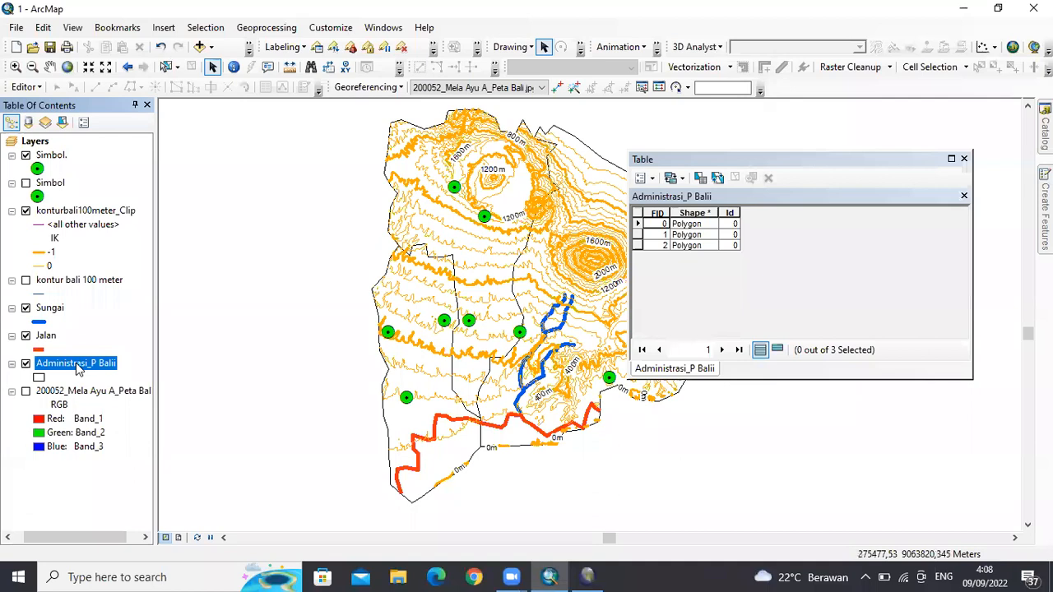
pyautogui.rightClick(78, 369)
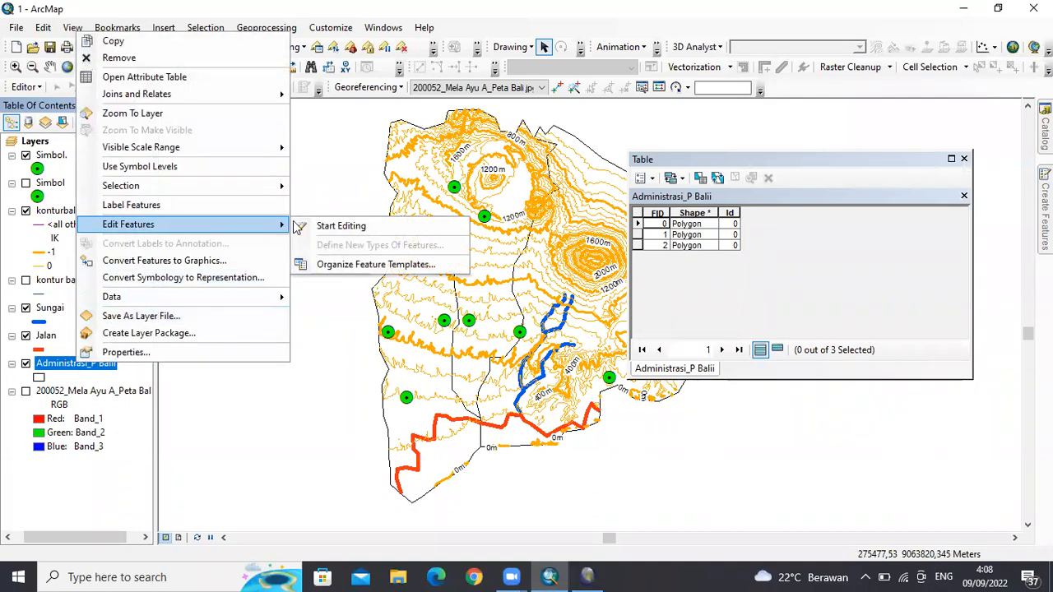
pyautogui.click(336, 228)
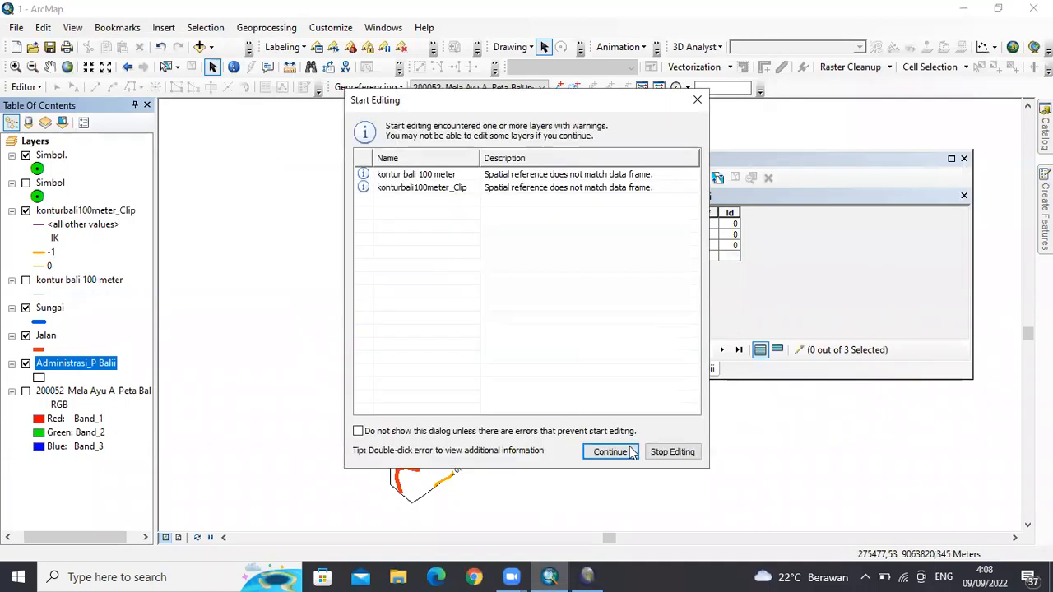
pyautogui.click(608, 447)
pyautogui.click(641, 178)
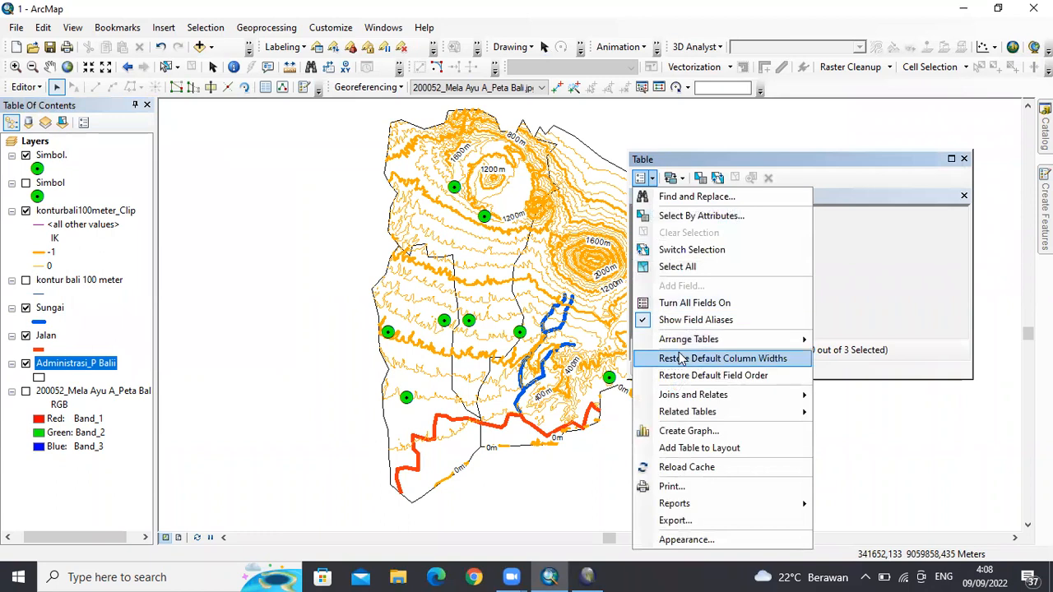
pyautogui.click(841, 271)
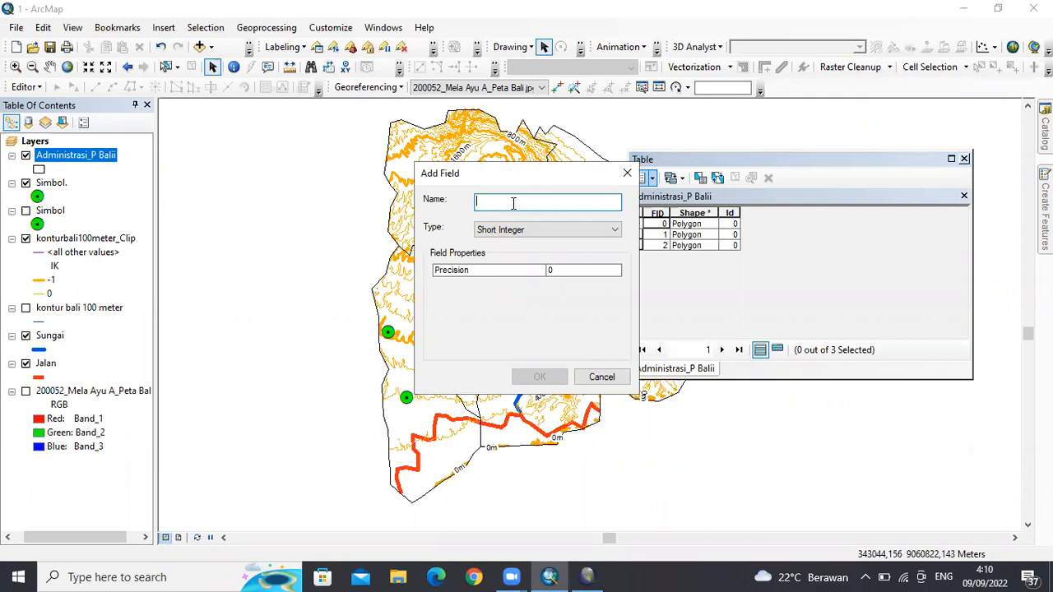
# Step: Add a field named Keterangan of type Text to the Administrasi_P Balii attribute table
pyautogui.write('Keterangan')
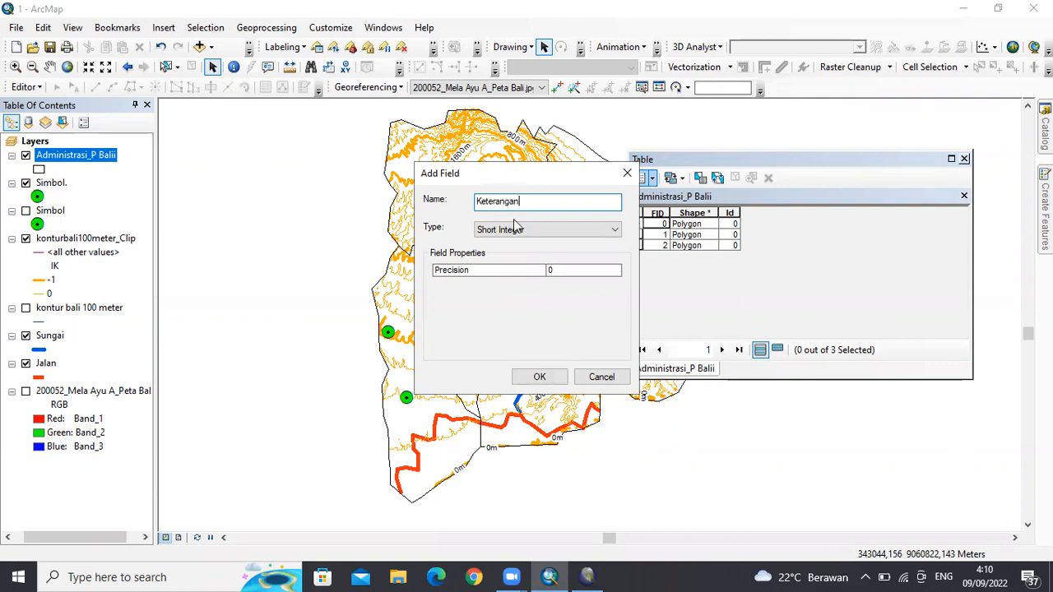
pyautogui.click(515, 232)
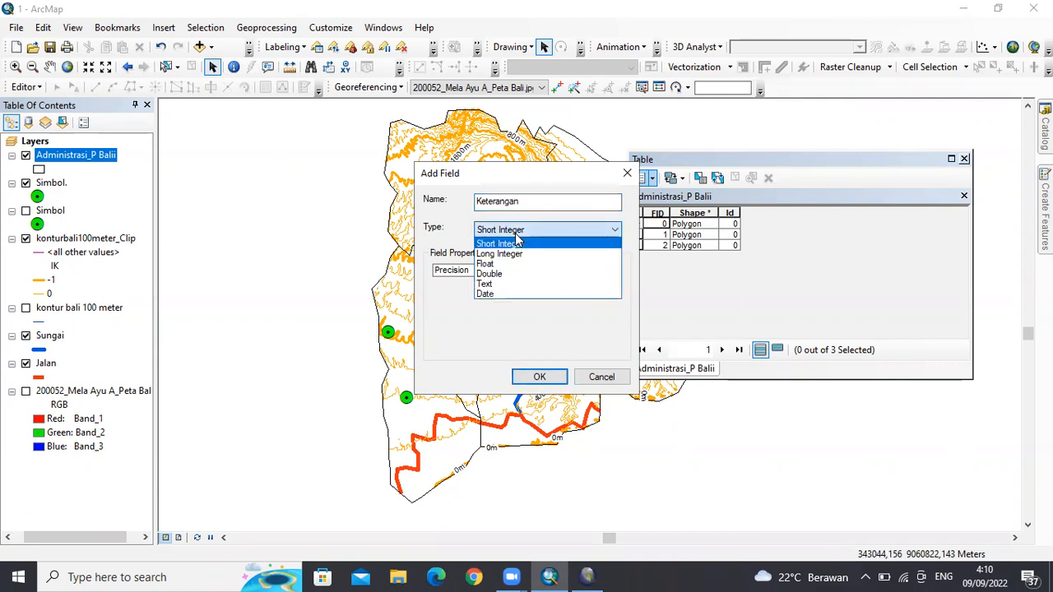
pyautogui.click(510, 284)
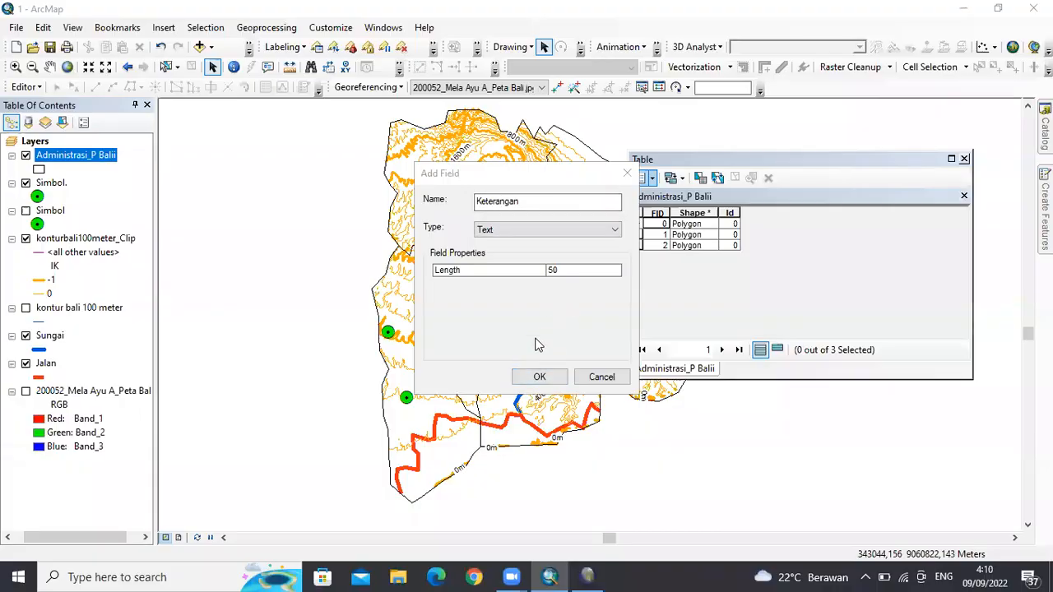
pyautogui.click(539, 377)
# Step: Select the first record's Keterangan cell and start editing the Administrasi_P Balii layer, continuing past the spatial reference warnings
pyautogui.click(775, 218)
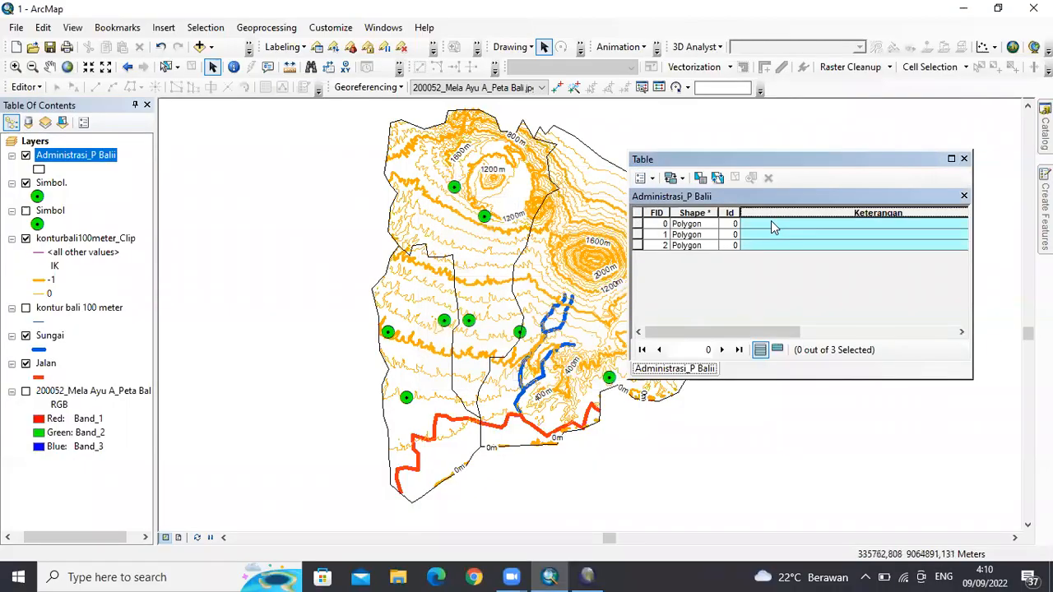
pyautogui.click(771, 222)
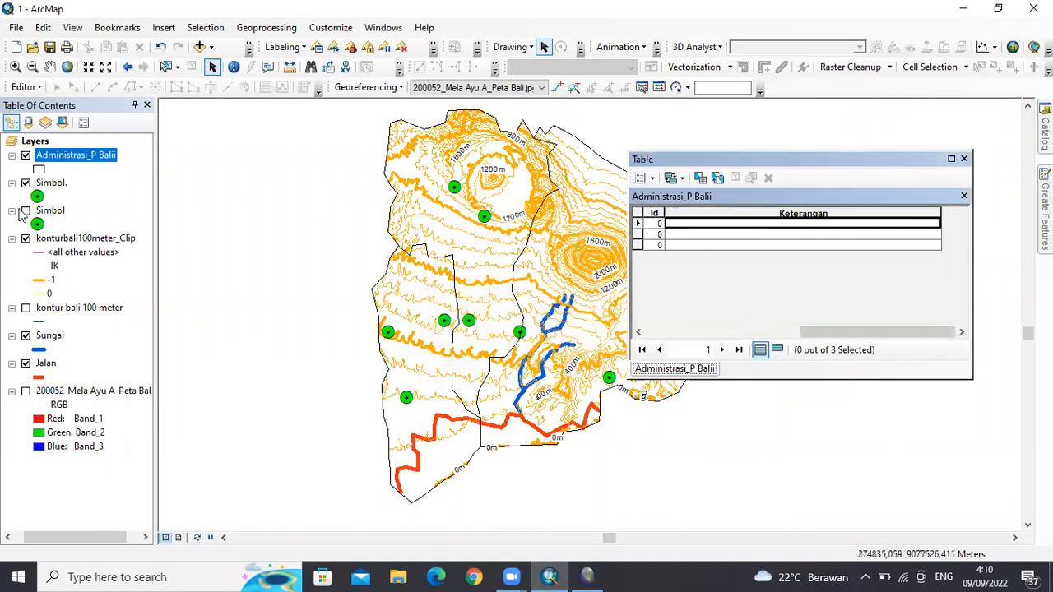
pyautogui.rightClick(52, 161)
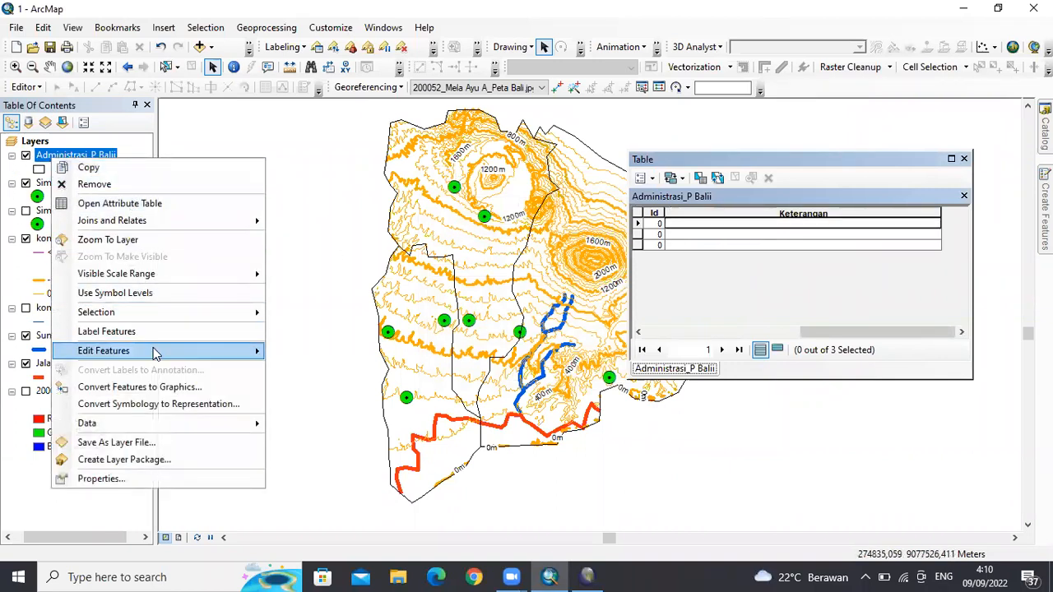
pyautogui.moveTo(244, 360)
pyautogui.click(285, 353)
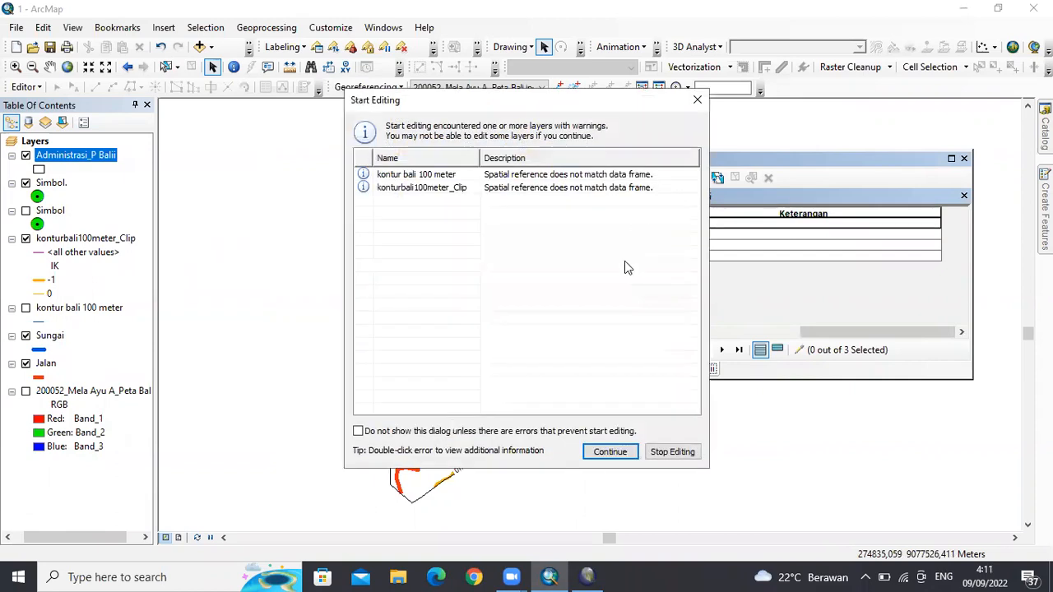
pyautogui.click(627, 452)
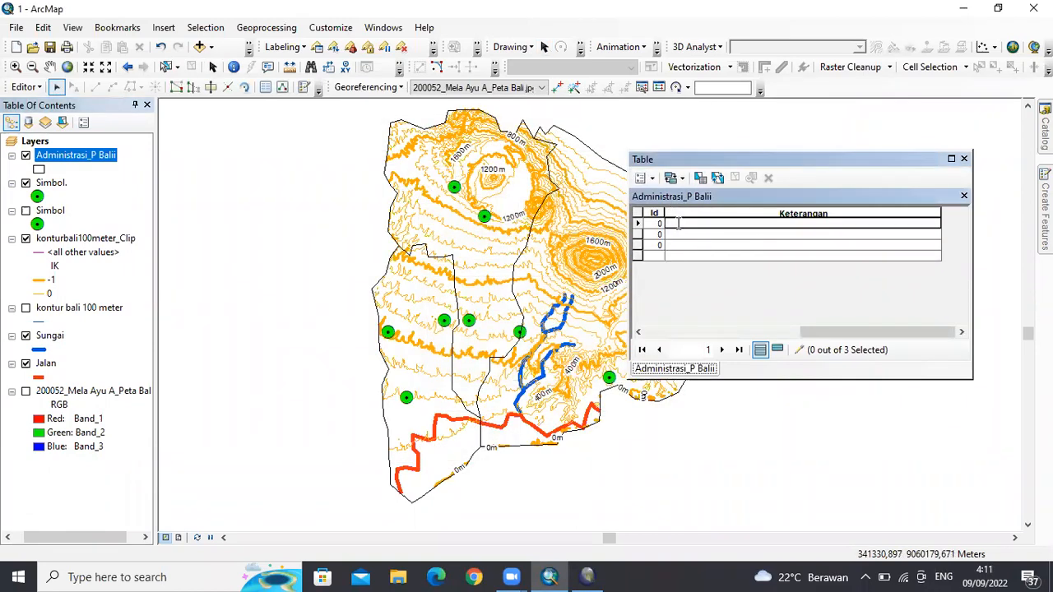
# Step: Fill the Keterangan field of the three polygons with Ladang, Sawah and Kebun, in record order
pyautogui.write('P')
pyautogui.click(702, 236)
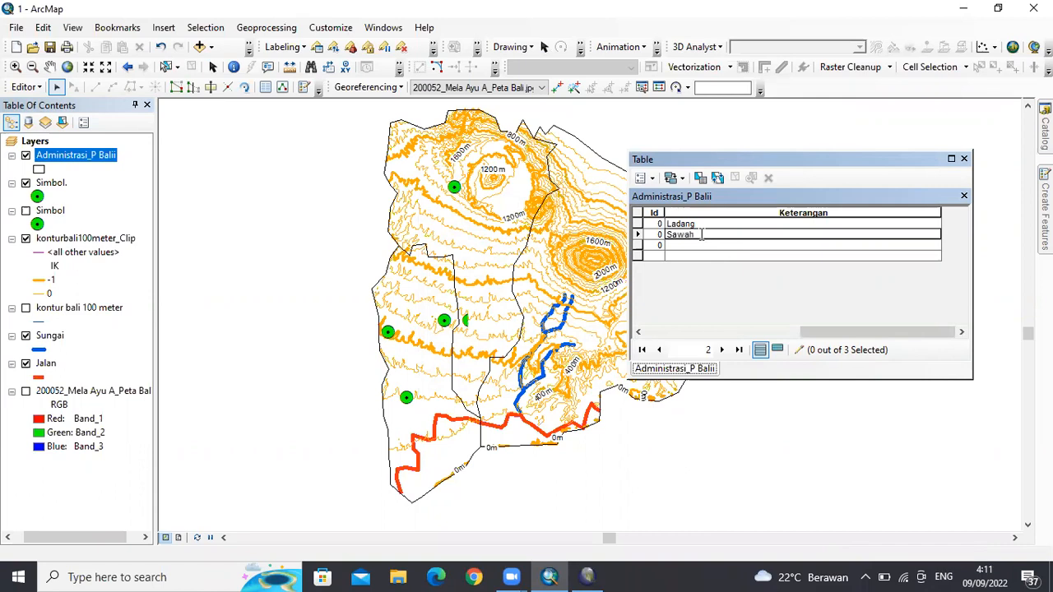
pyautogui.click(699, 245)
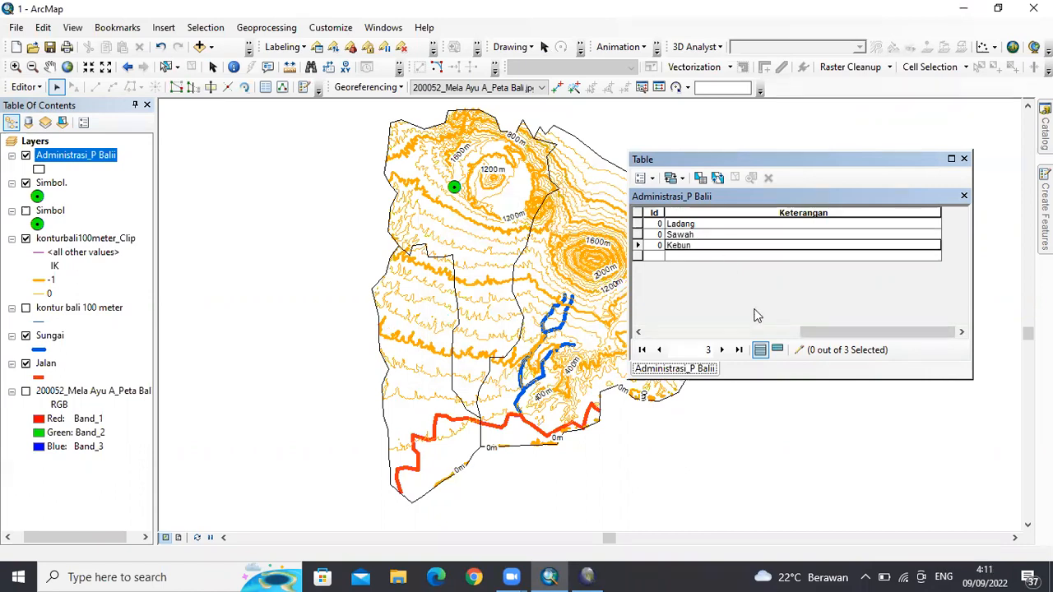
# Step: Highlight the Ladang, Sawah and Kebun polygons on the map one by one, clear the selection and close the attribute table
pyautogui.moveTo(803, 331); pyautogui.dragTo(673, 333)
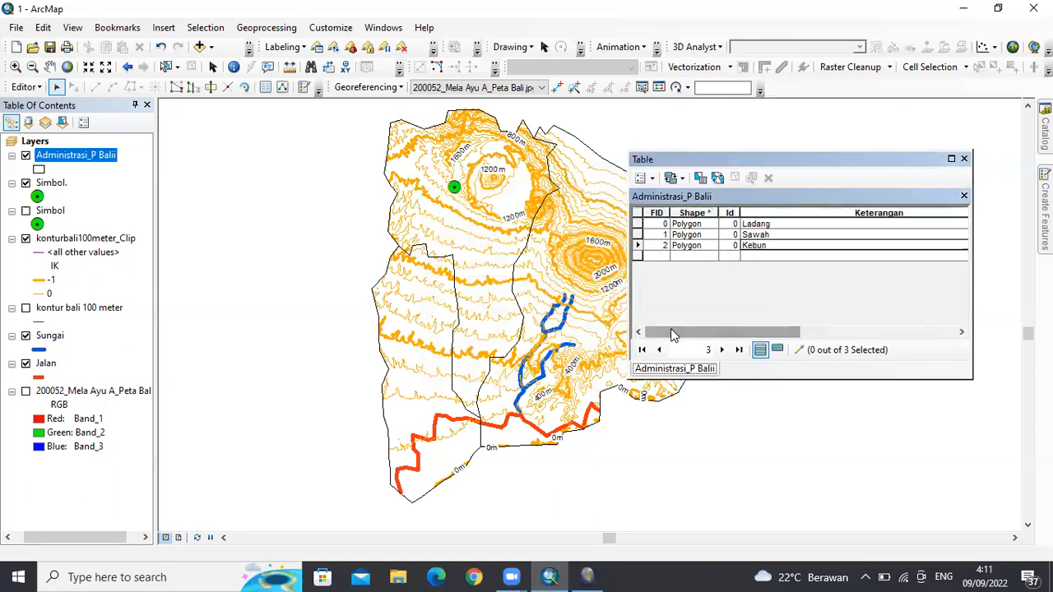
pyautogui.click(636, 225)
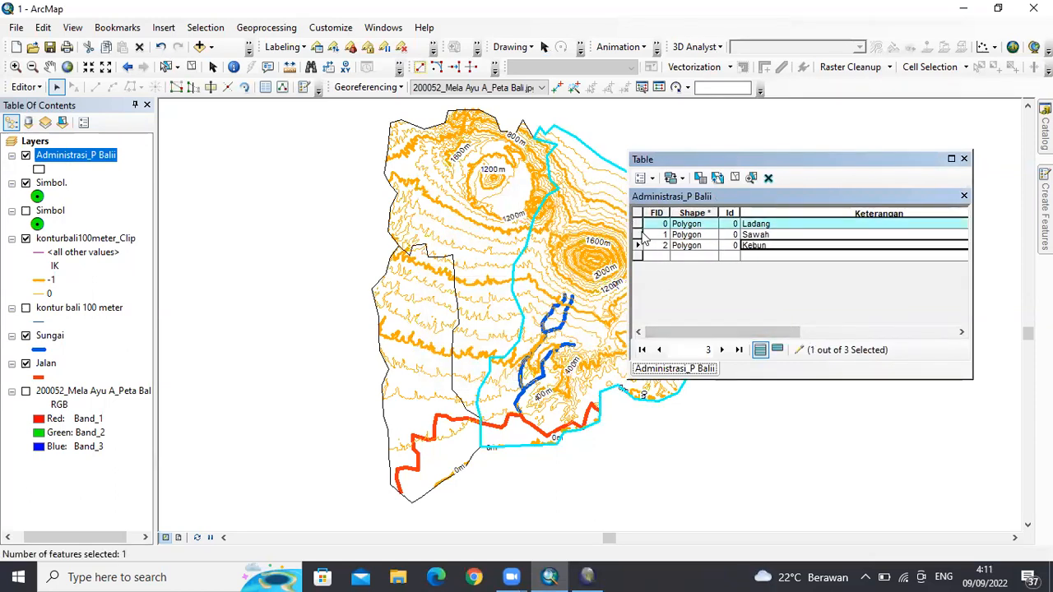
pyautogui.click(638, 235)
pyautogui.click(639, 246)
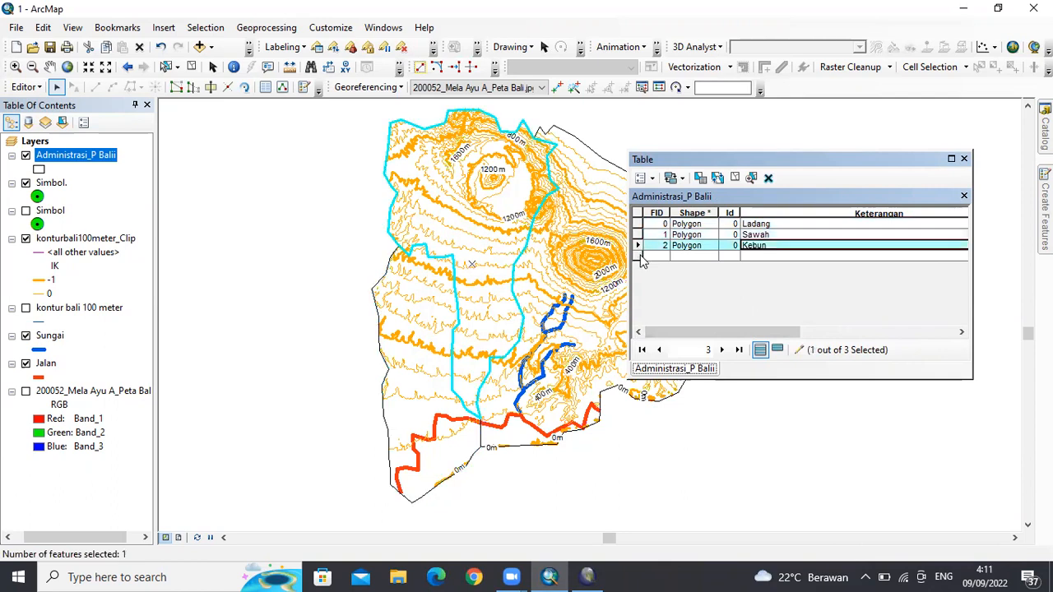
pyautogui.click(641, 256)
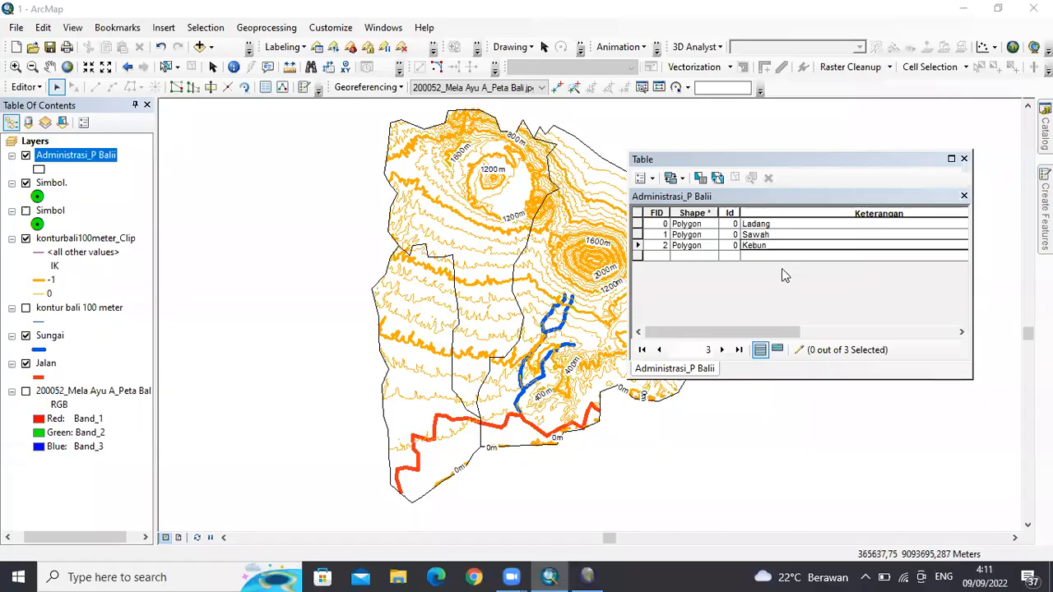
pyautogui.click(965, 159)
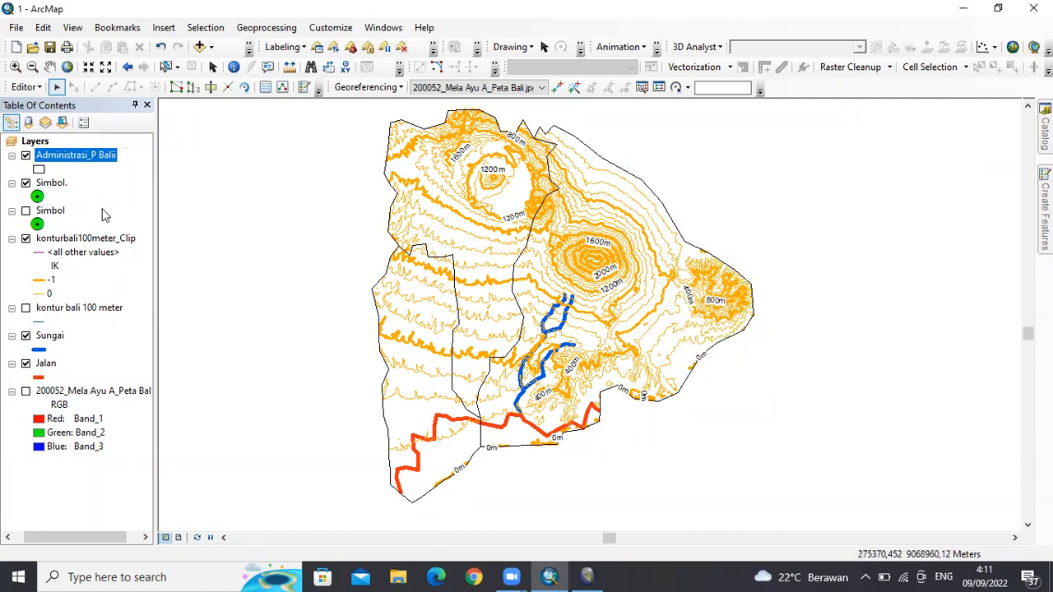
# Step: Symbolize the Administrasi_P Balii layer by unique values of the Keterangan field and add all values
pyautogui.rightClick(107, 158)
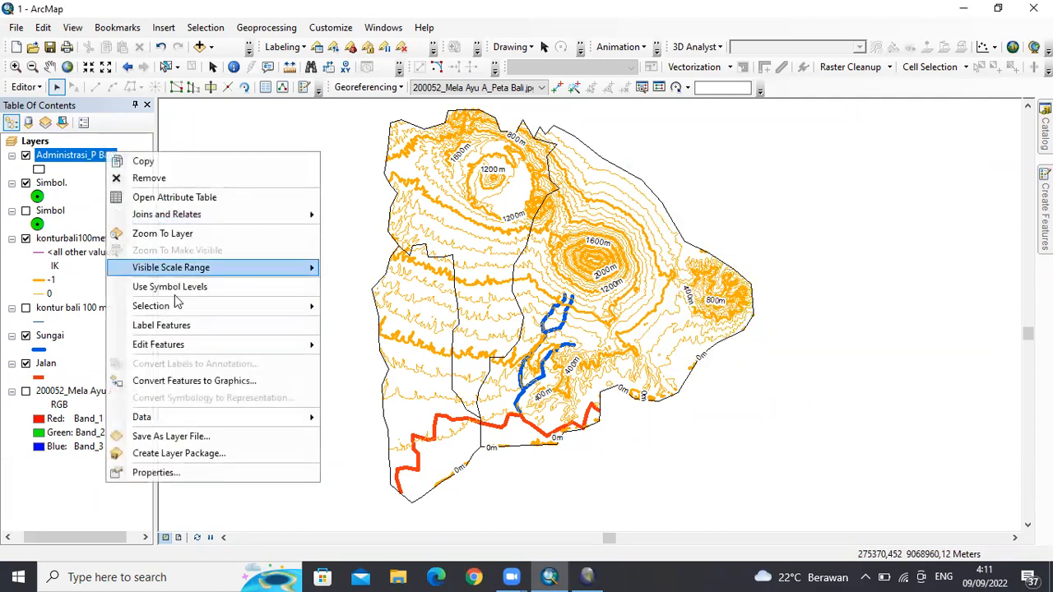
pyautogui.click(206, 470)
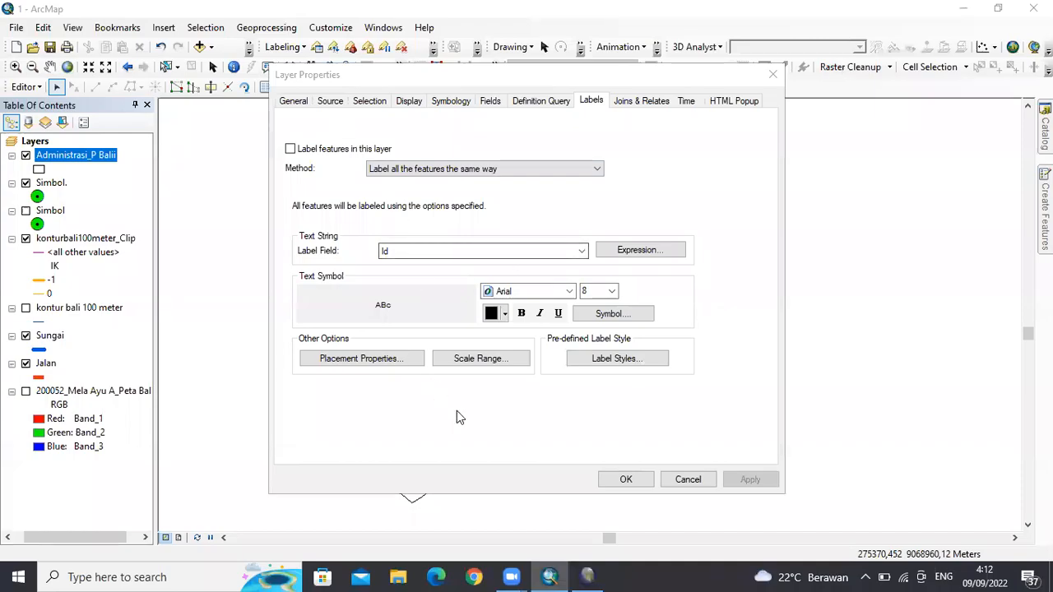
pyautogui.click(438, 105)
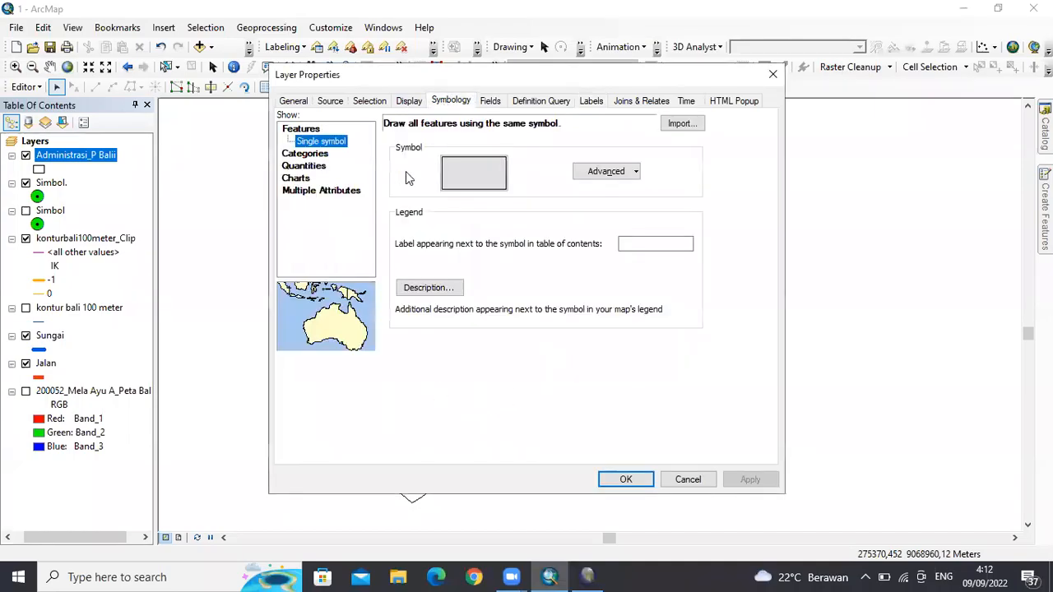
pyautogui.click(322, 166)
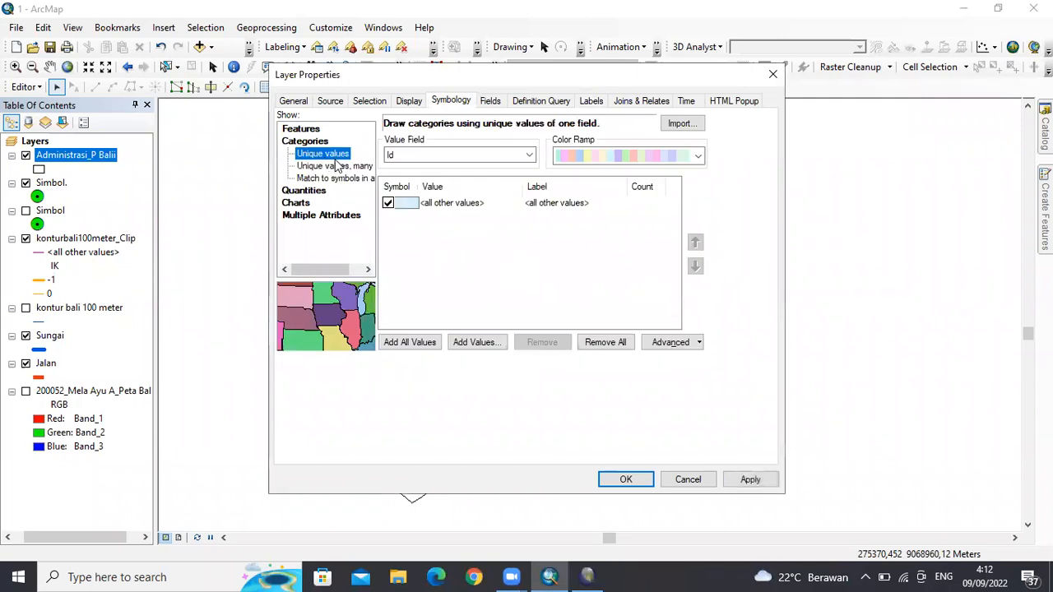
pyautogui.click(485, 157)
pyautogui.click(460, 179)
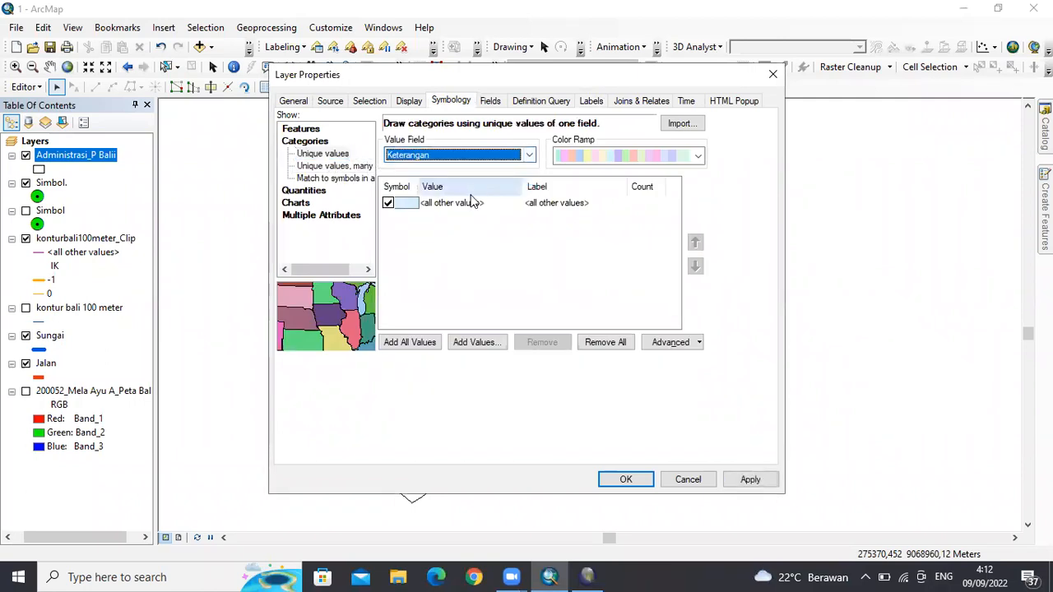
pyautogui.click(408, 346)
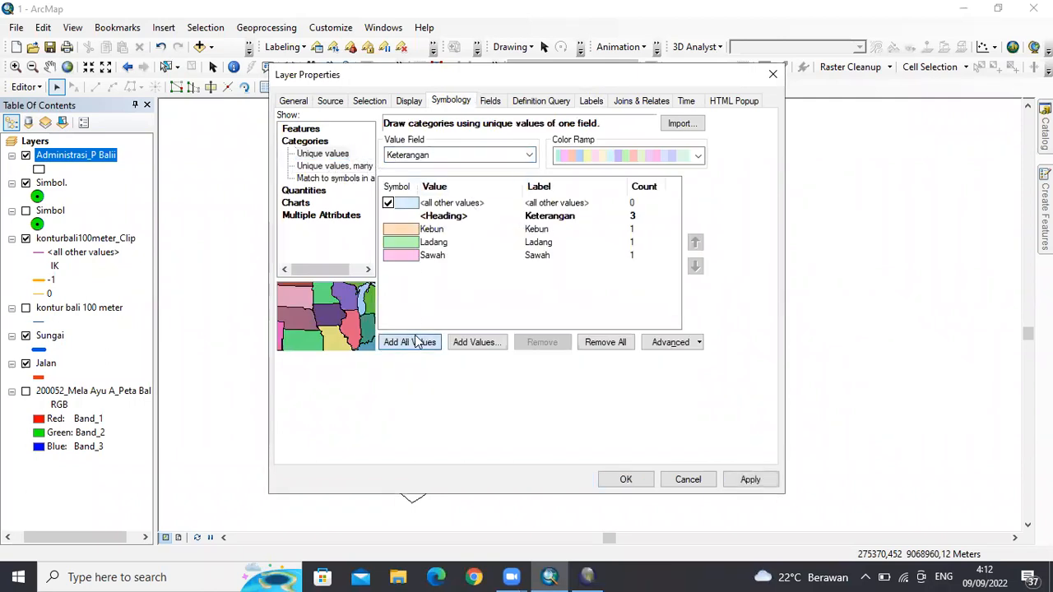
# Step: Open the Kebun class symbol and add the Simbol RBI.style file to the style references
pyautogui.doubleClick(406, 236)
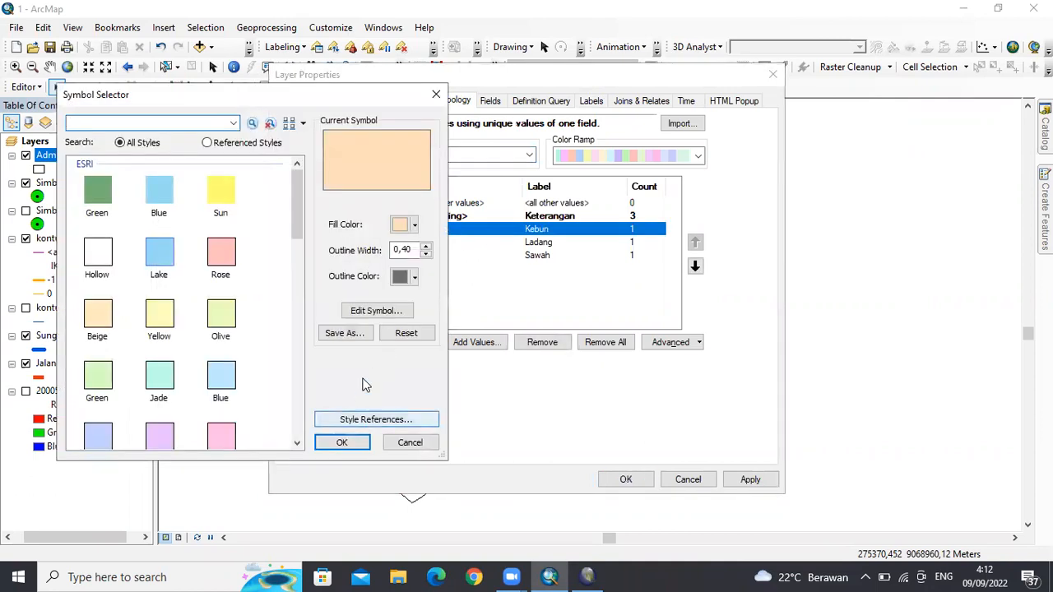
pyautogui.moveTo(299, 223); pyautogui.dragTo(296, 194)
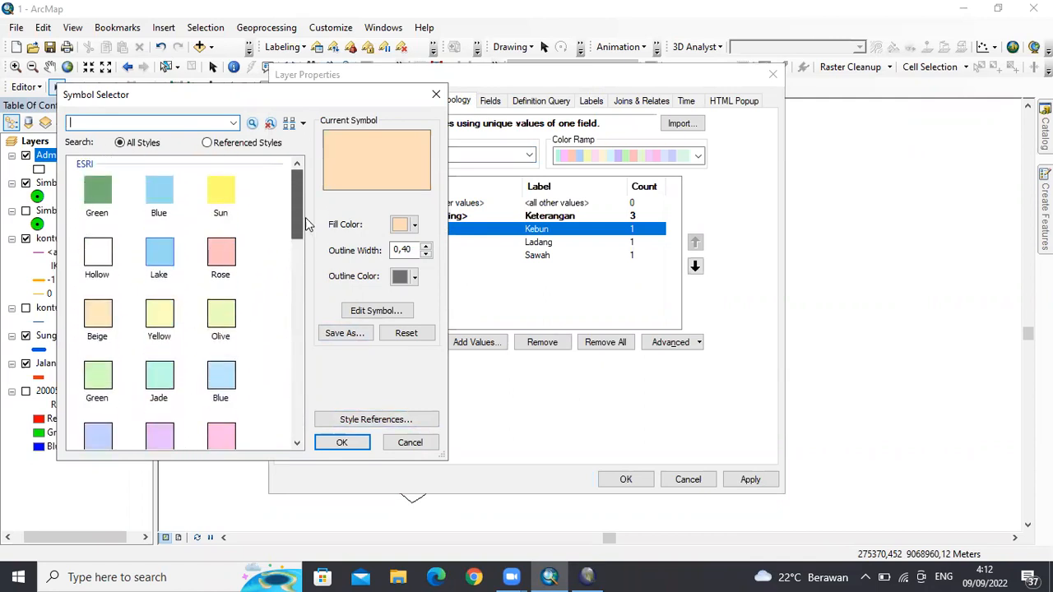
pyautogui.click(374, 420)
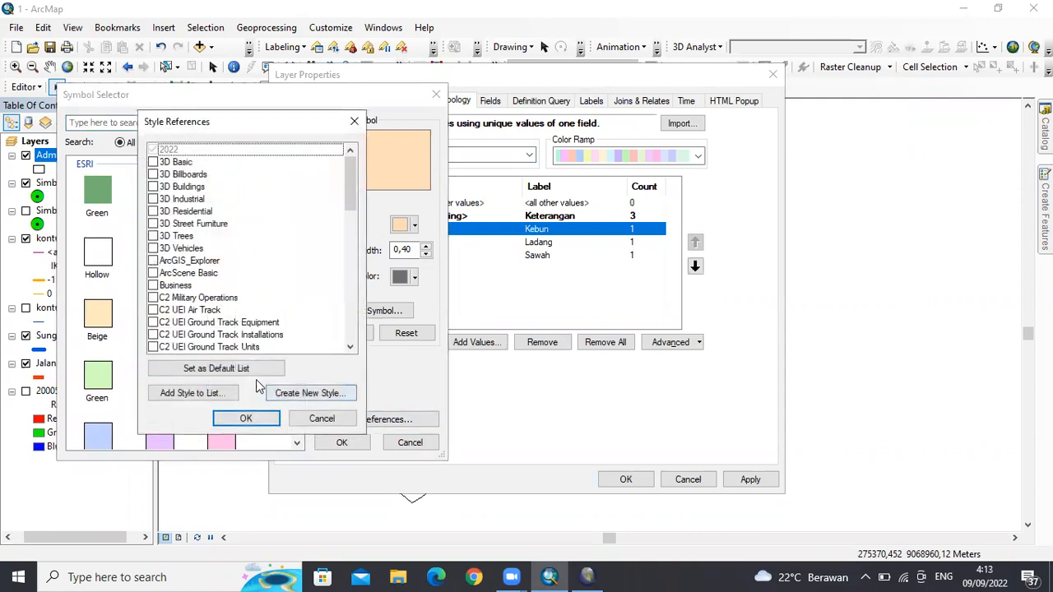
pyautogui.click(216, 393)
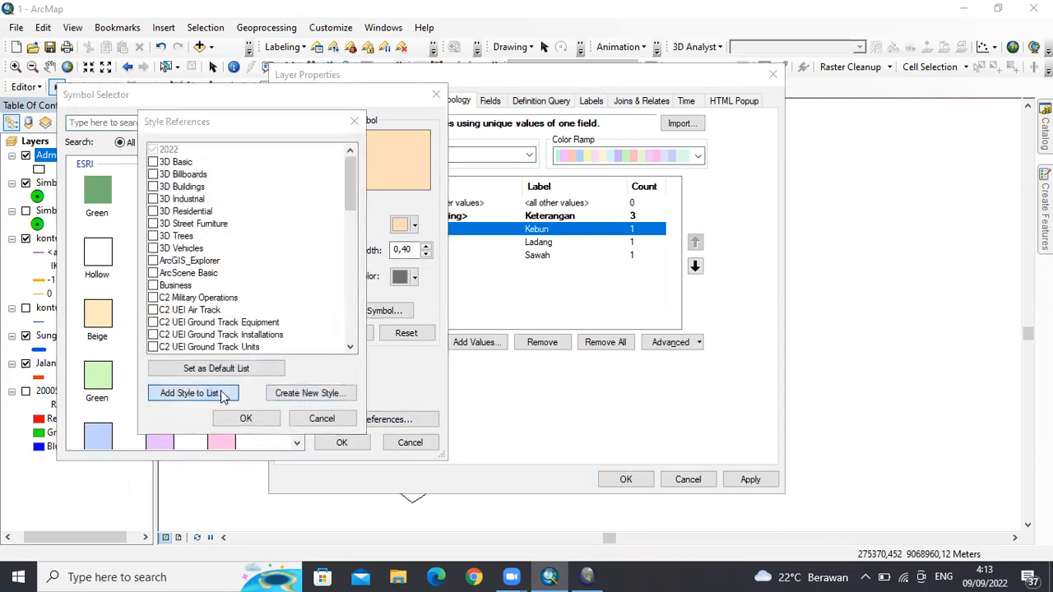
pyautogui.click(265, 220)
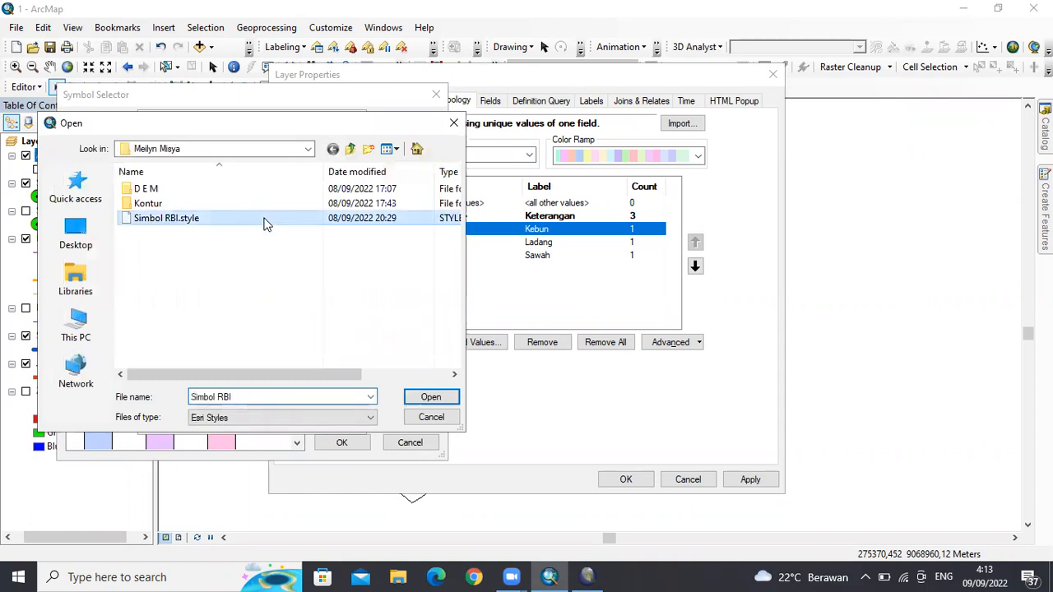
pyautogui.click(414, 398)
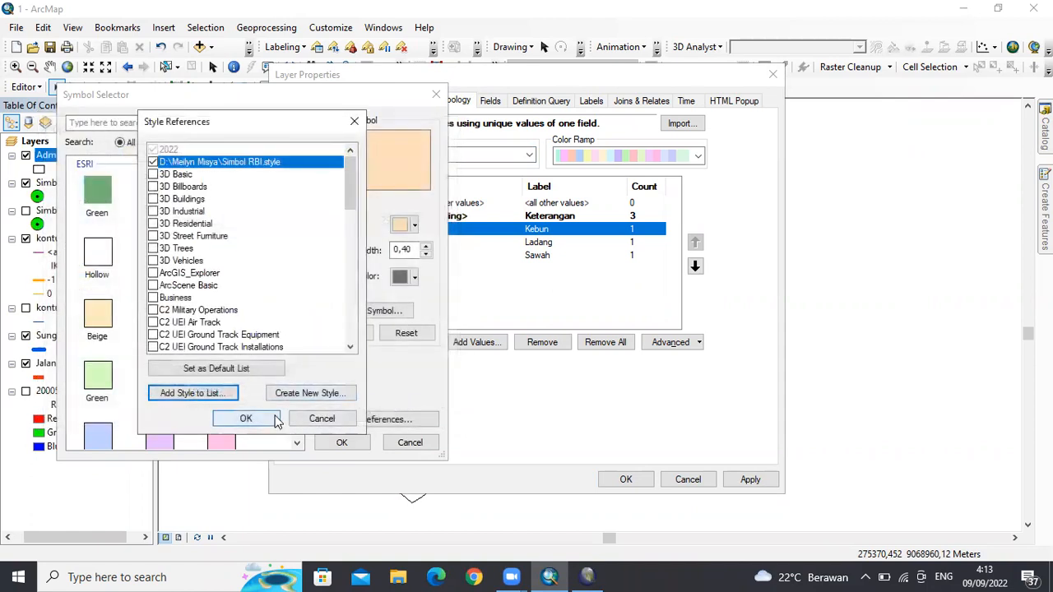
pyautogui.scroll(-1, 265, 292)
pyautogui.scroll(-20, 265, 292)
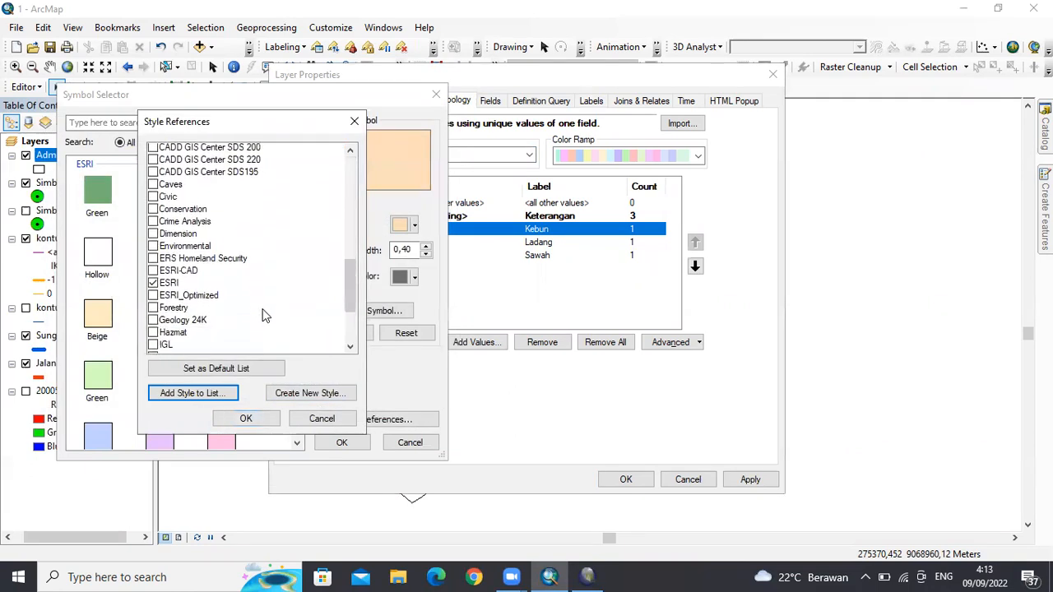
pyautogui.scroll(2, 259, 325)
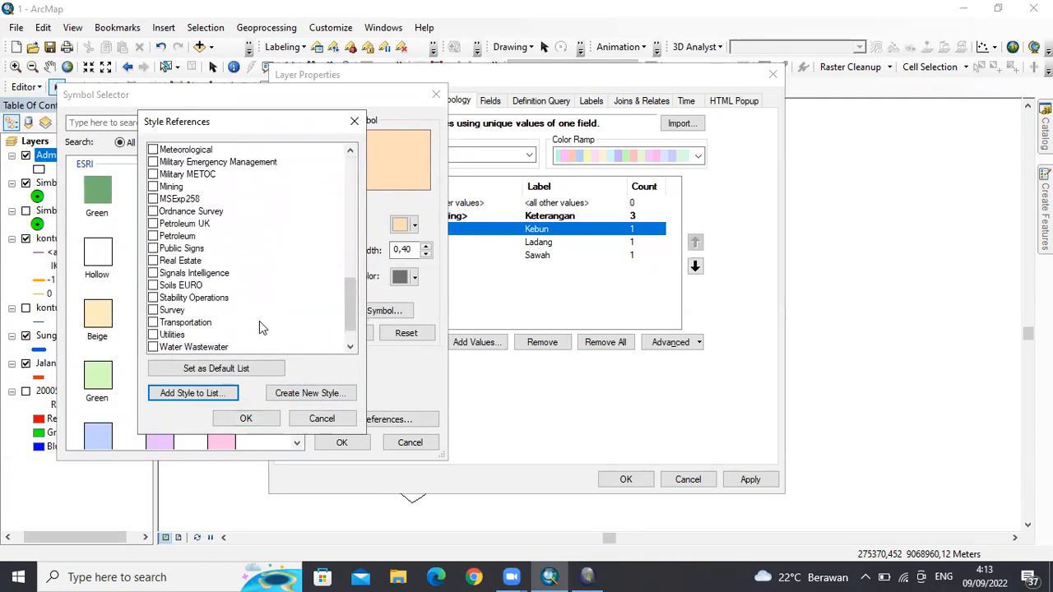
pyautogui.scroll(5, 259, 327)
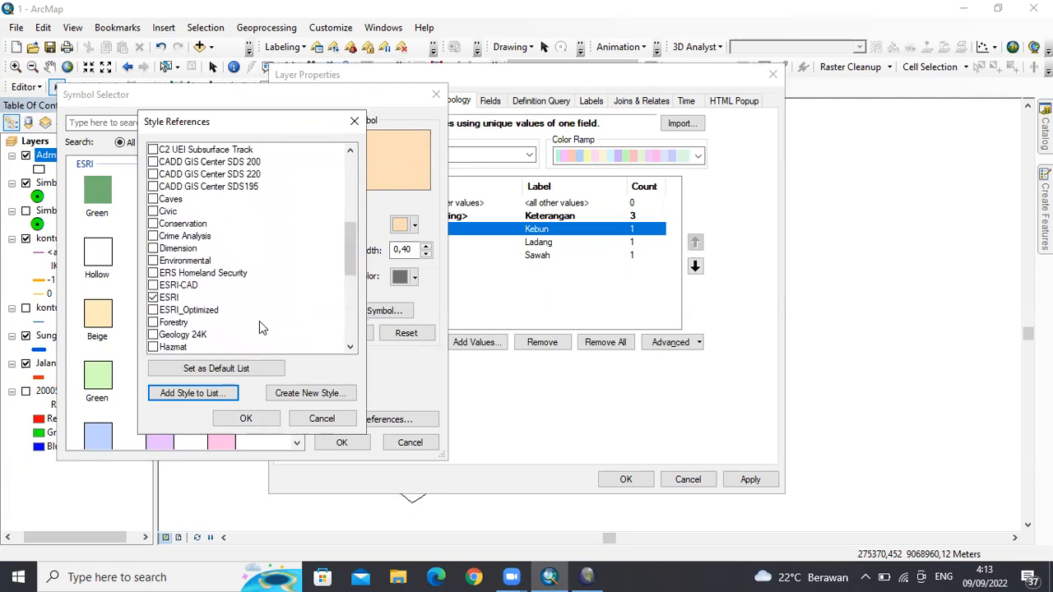
pyautogui.scroll(5, 259, 327)
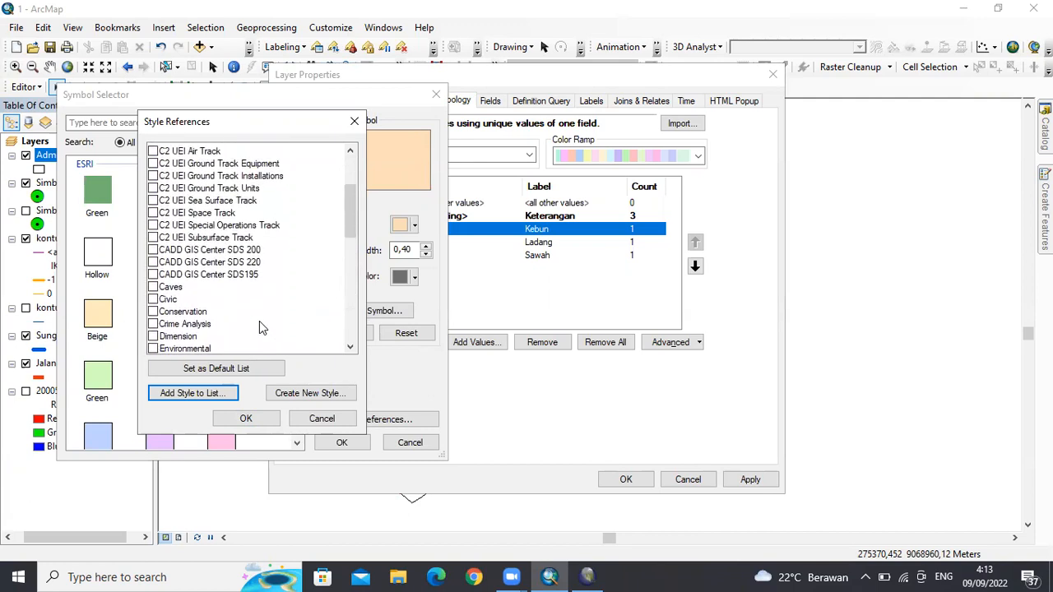
pyautogui.scroll(1, 261, 325)
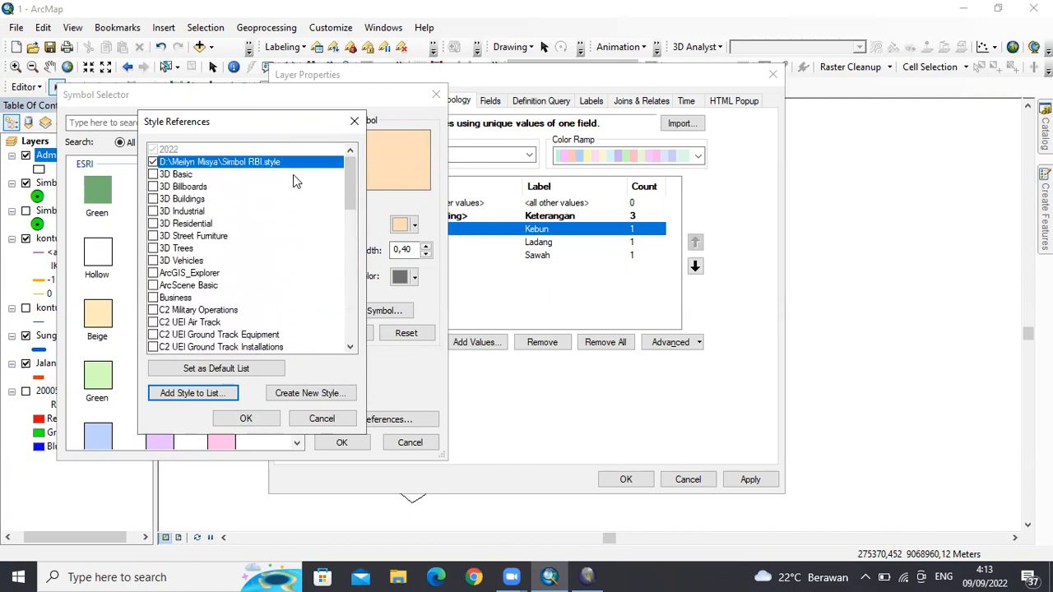
pyautogui.click(246, 418)
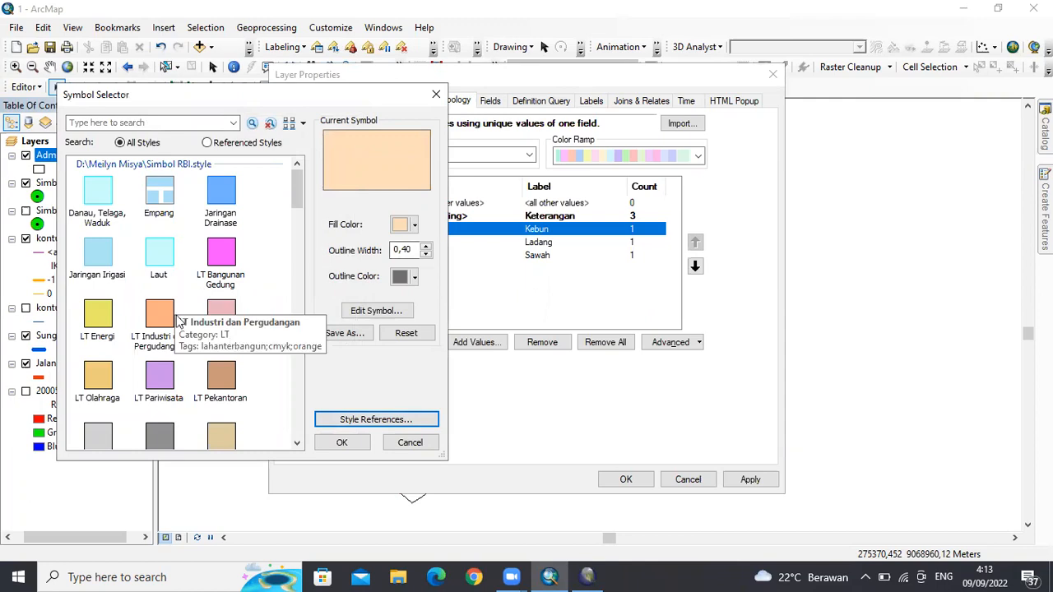
# Step: Assign RBI style symbols to the classes, light green for Kebun, yellow for Ladang and the blue line pattern for Sawah, and apply them
pyautogui.scroll(-3, 215, 303)
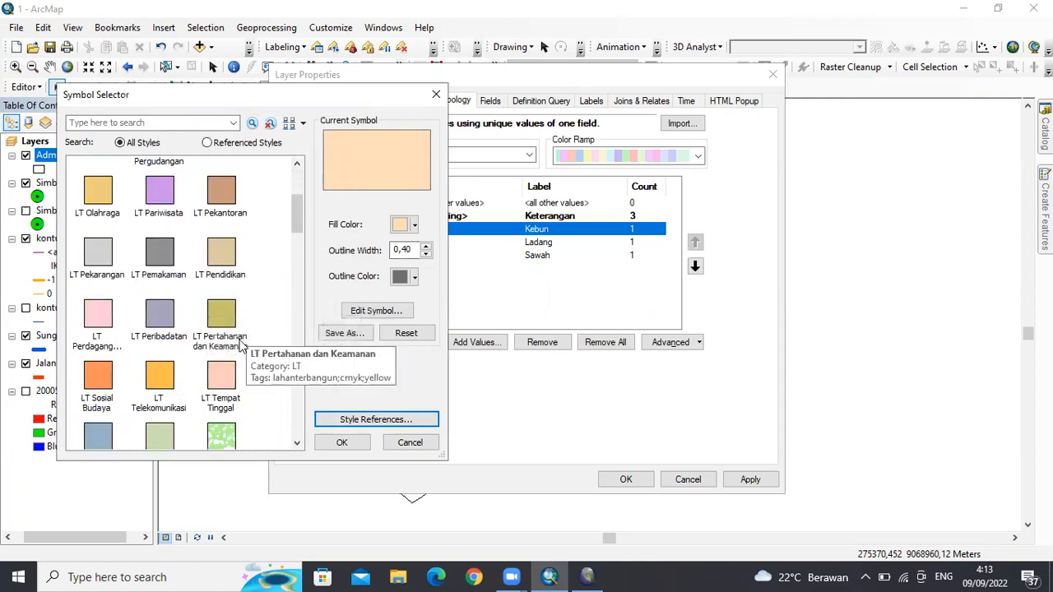
pyautogui.scroll(-2, 236, 338)
pyautogui.scroll(-3, 242, 348)
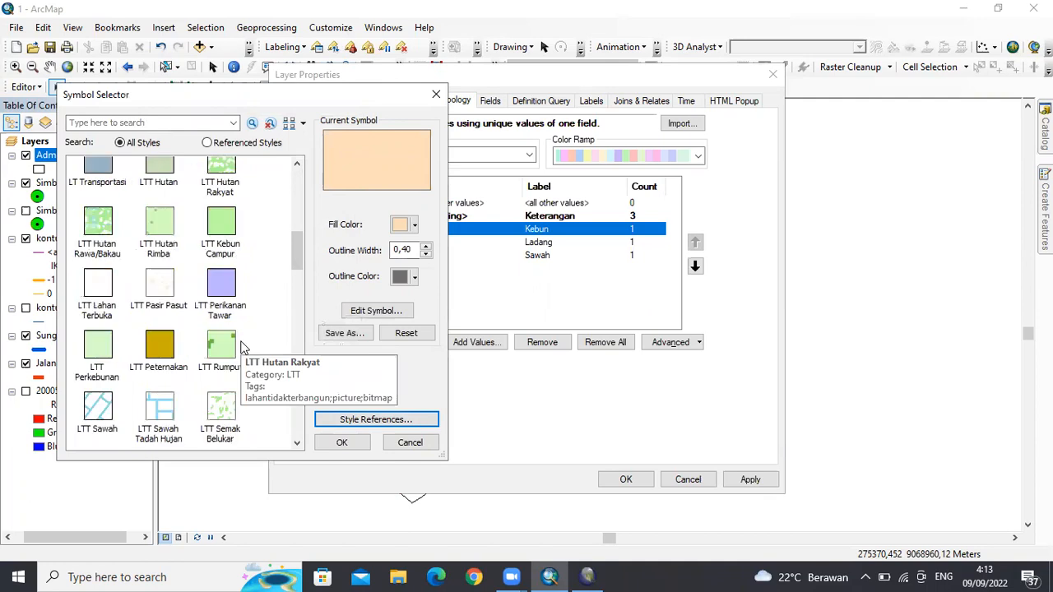
pyautogui.scroll(8, 242, 348)
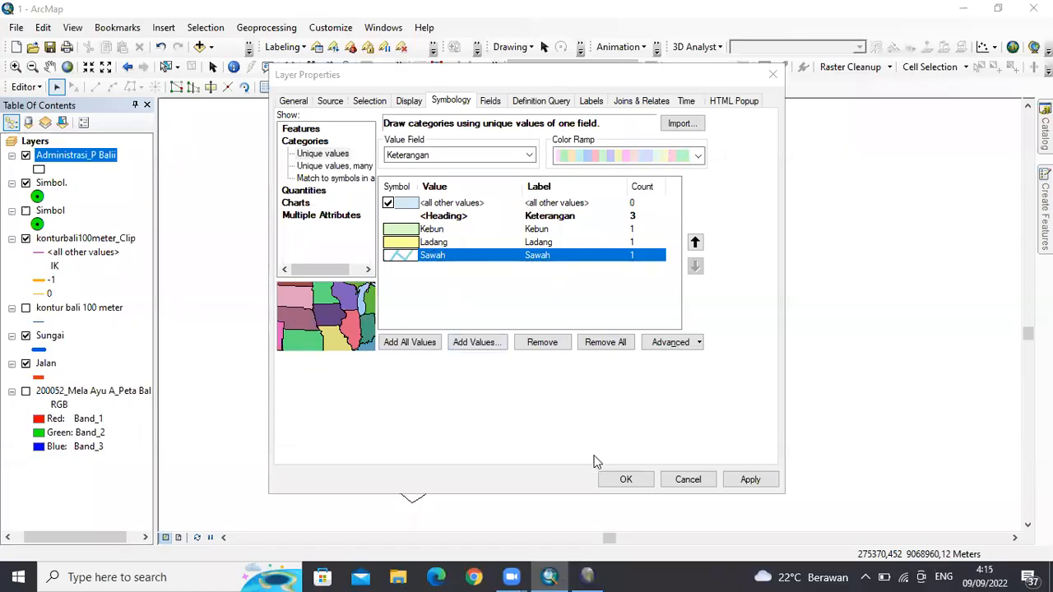
pyautogui.click(747, 481)
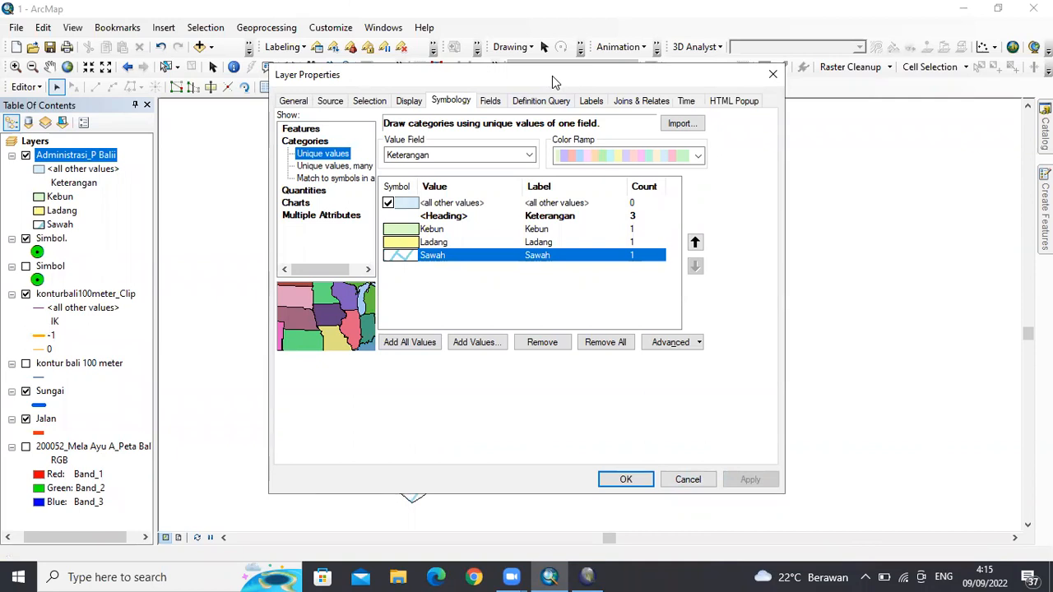
# Step: Turn on labels for the Administrasi_P Balii layer, labelling all features the same way with the Keterangan field
pyautogui.moveTo(552, 76); pyautogui.dragTo(567, 92)
pyautogui.click(609, 120)
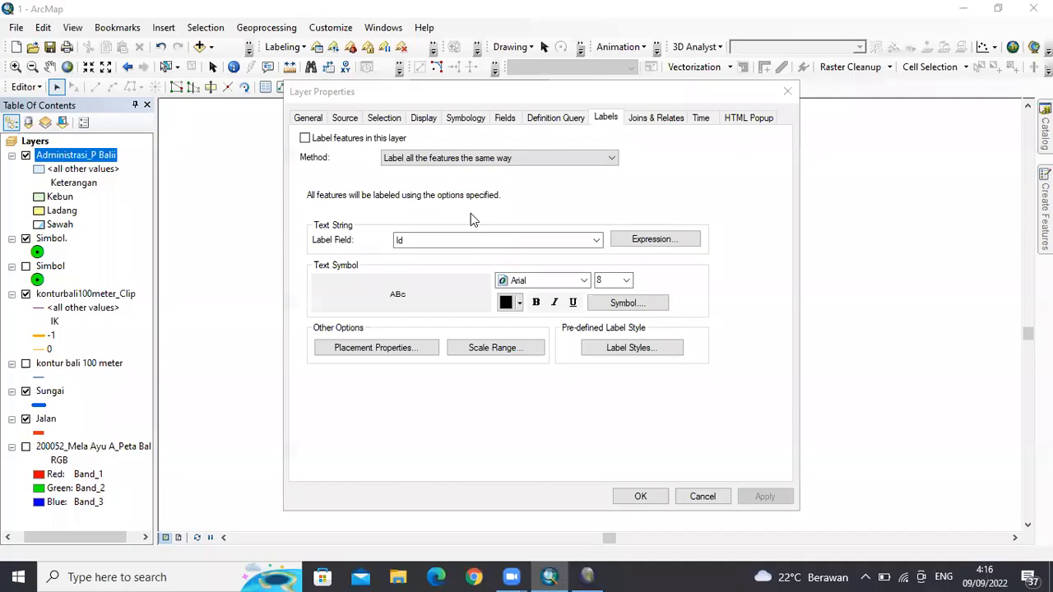
pyautogui.click(333, 139)
pyautogui.click(451, 160)
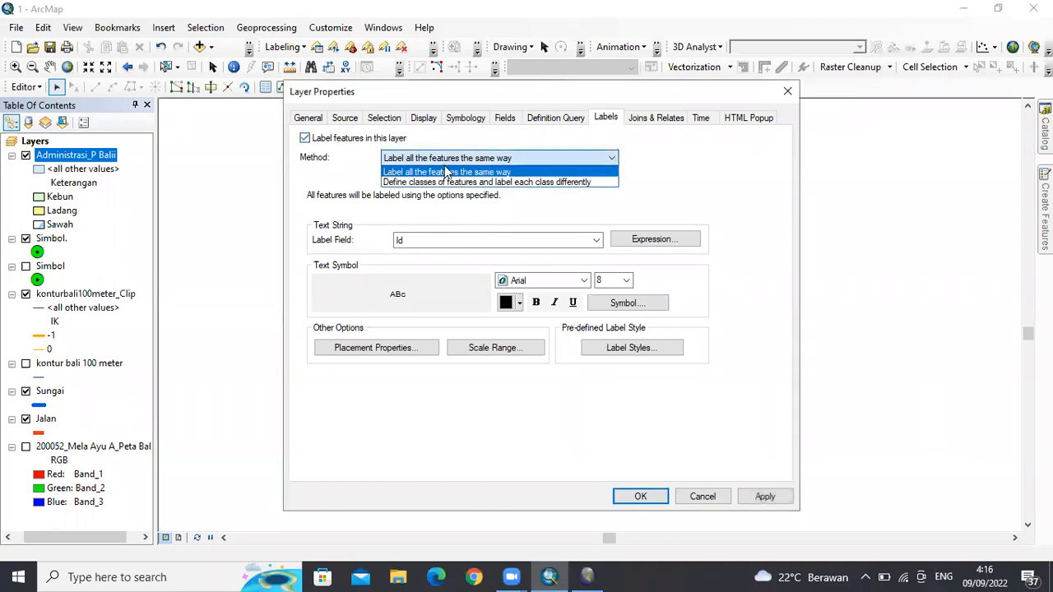
pyautogui.click(448, 172)
pyautogui.click(463, 240)
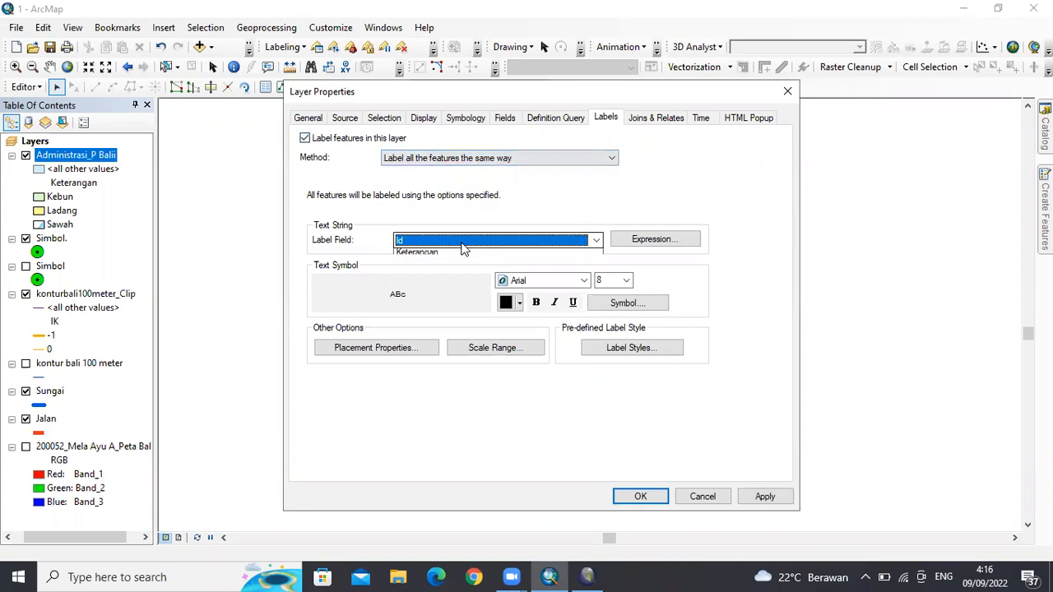
pyautogui.click(453, 275)
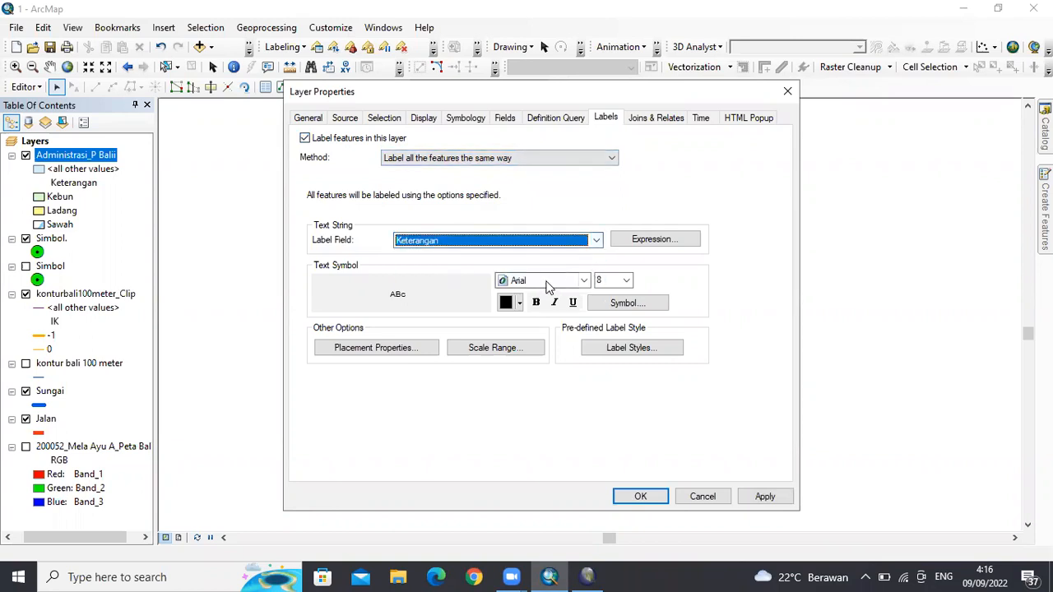
# Step: Set the label font to Times New Roman, apply the label settings and close the layer properties
pyautogui.click(547, 281)
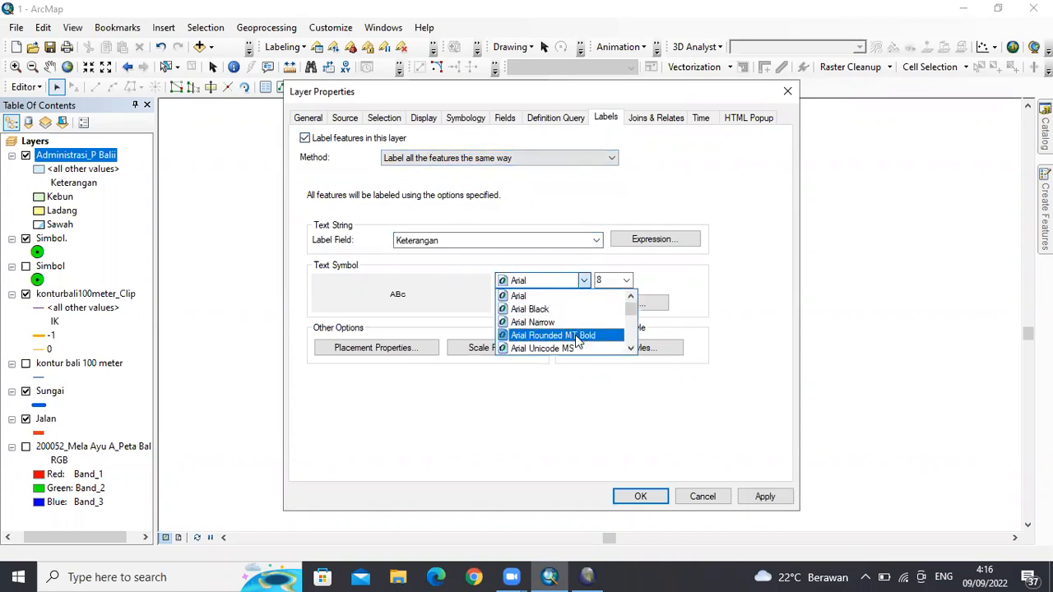
pyautogui.press('t')
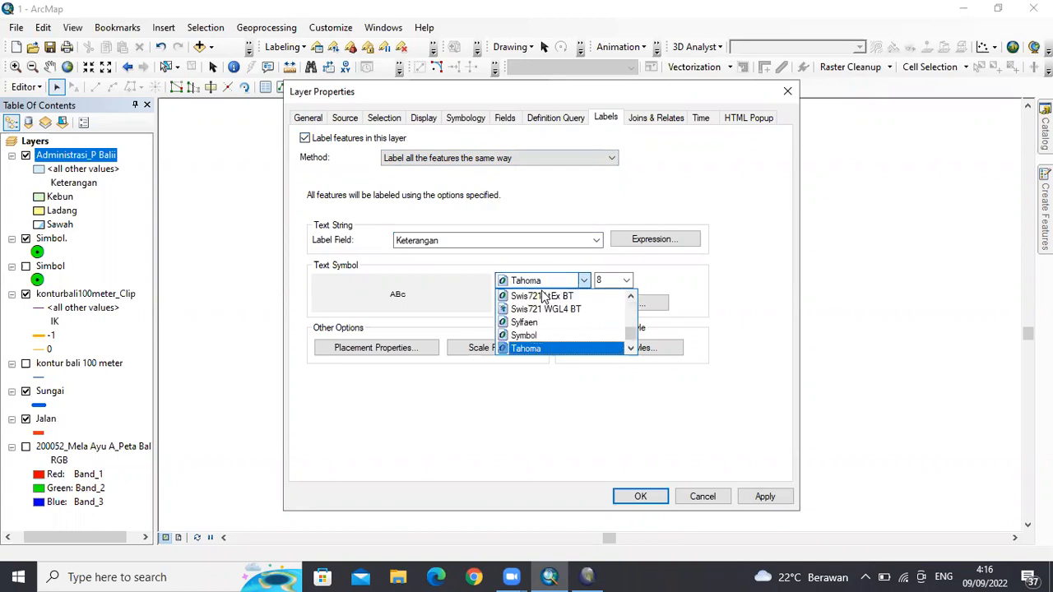
pyautogui.press('i')
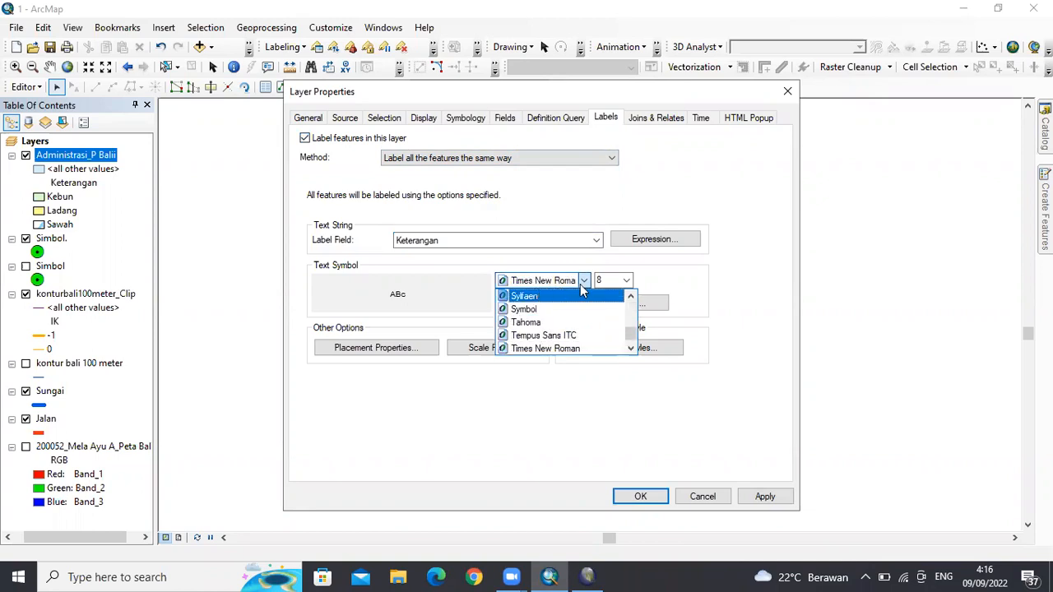
pyautogui.click(688, 272)
pyautogui.click(403, 350)
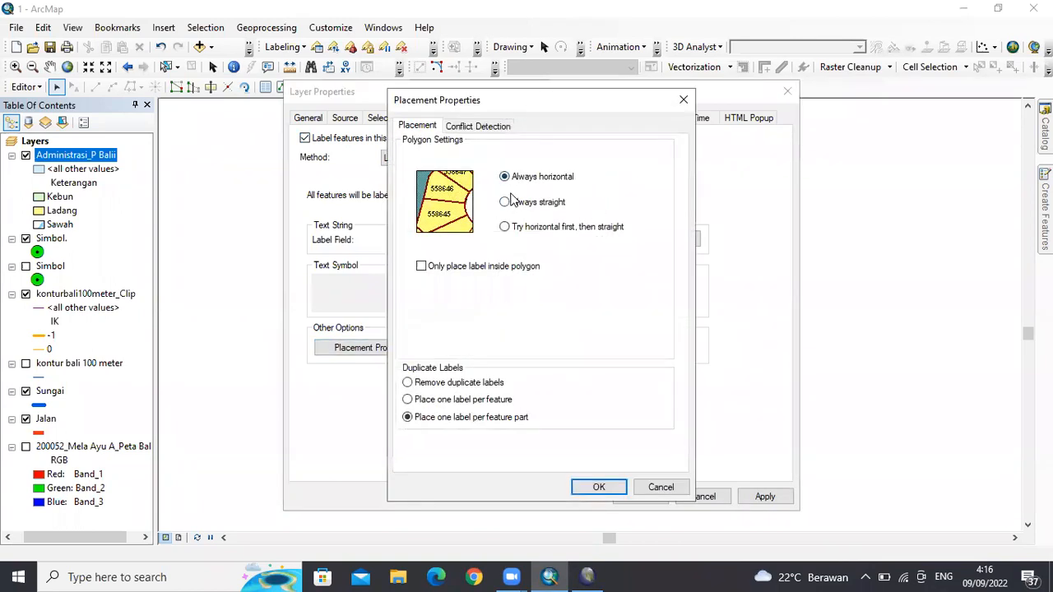
pyautogui.click(684, 100)
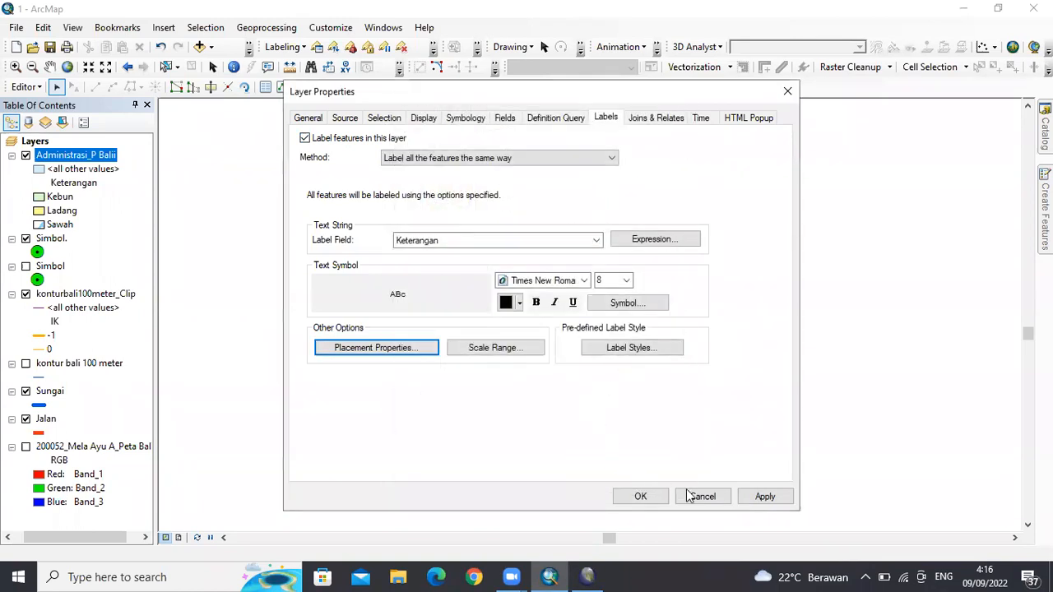
pyautogui.click(762, 497)
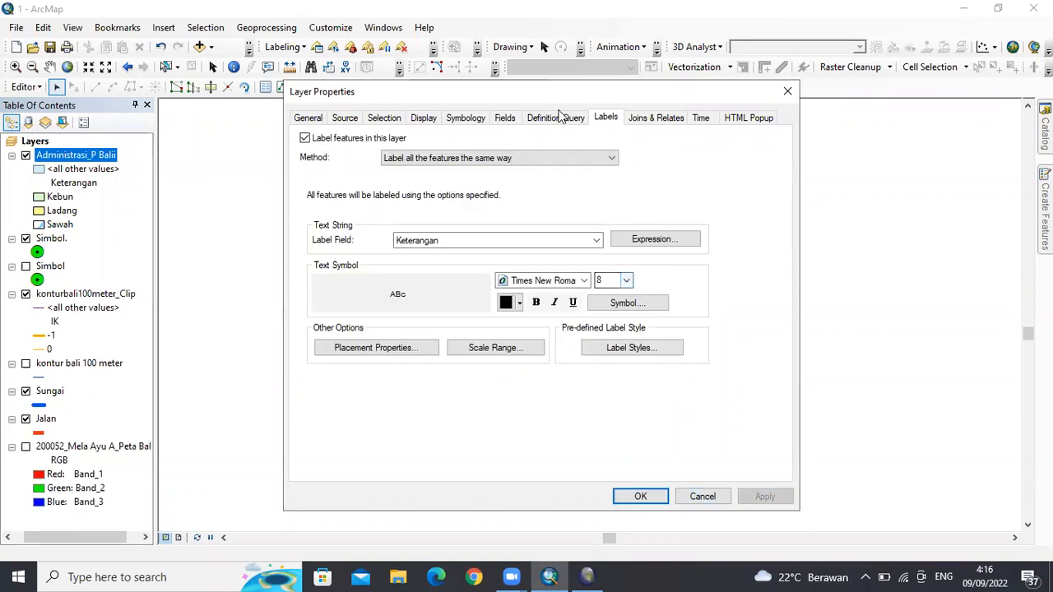
pyautogui.moveTo(552, 93); pyautogui.dragTo(994, 187)
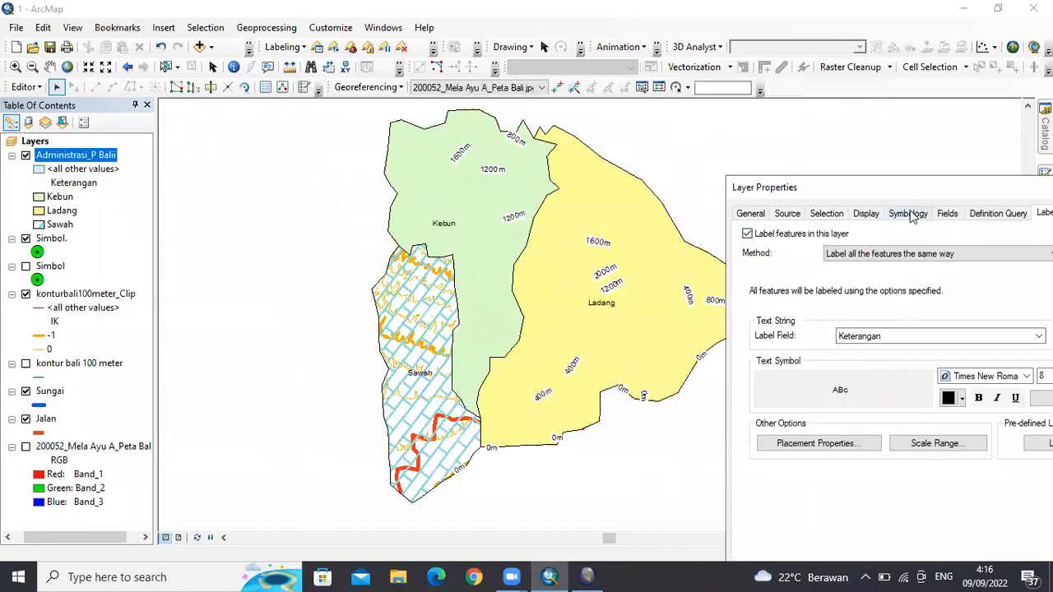
pyautogui.moveTo(899, 190); pyautogui.dragTo(458, 59)
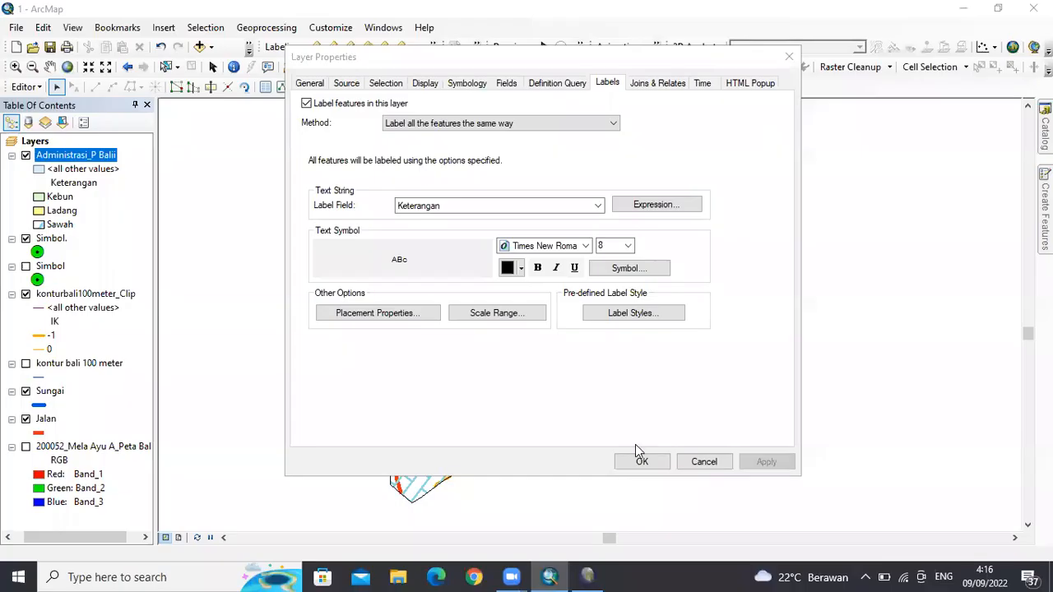
pyautogui.click(642, 463)
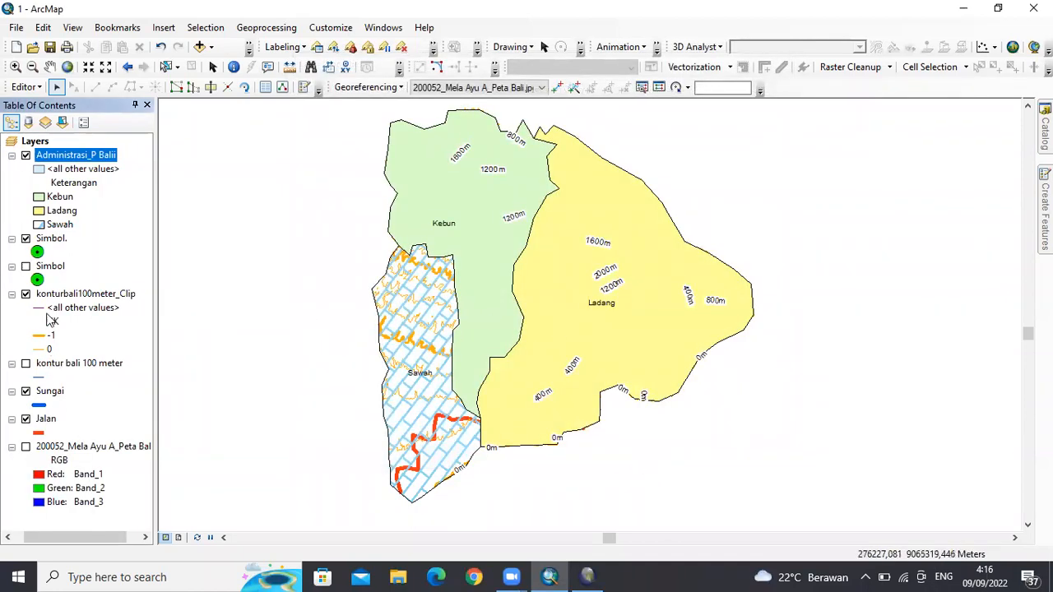
# Step: Move the konturbali100meter_Clip layer above Administrasi_P Balii in the layer order, and stop editing with the edits saved
pyautogui.moveTo(59, 298); pyautogui.dragTo(90, 155)
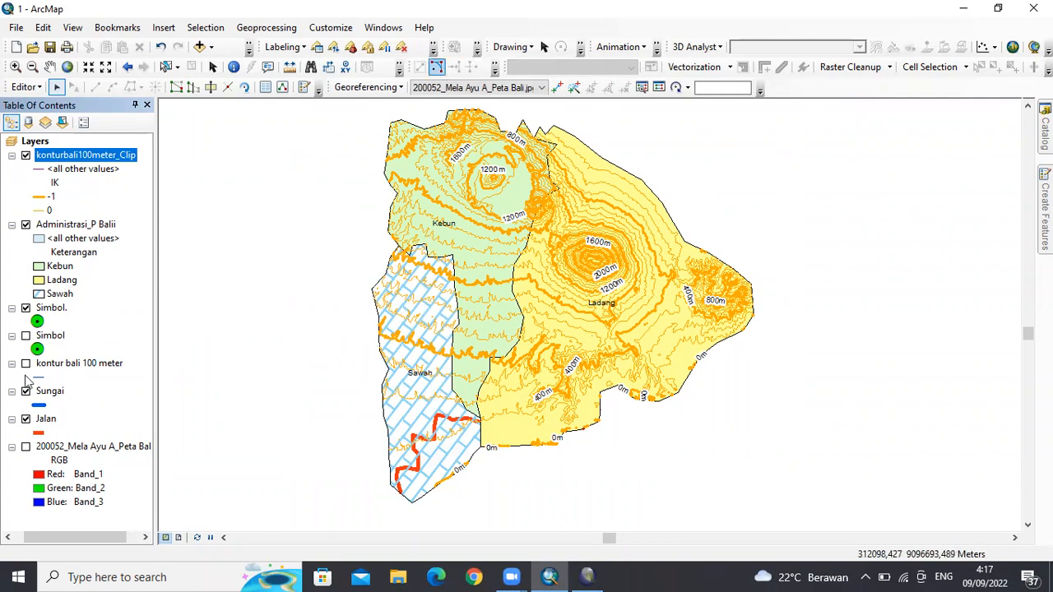
pyautogui.rightClick(66, 225)
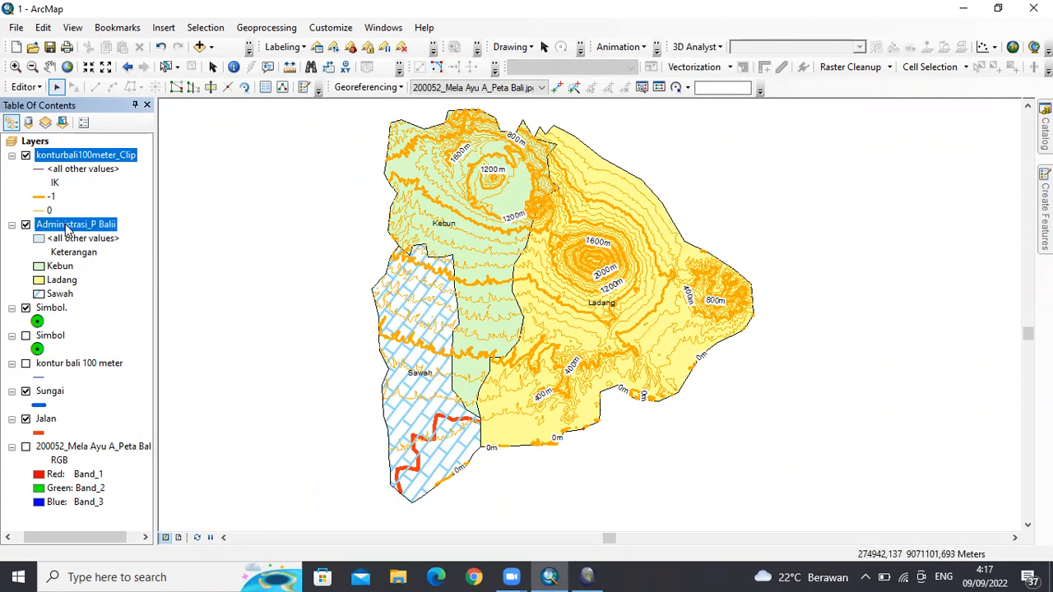
pyautogui.click(41, 88)
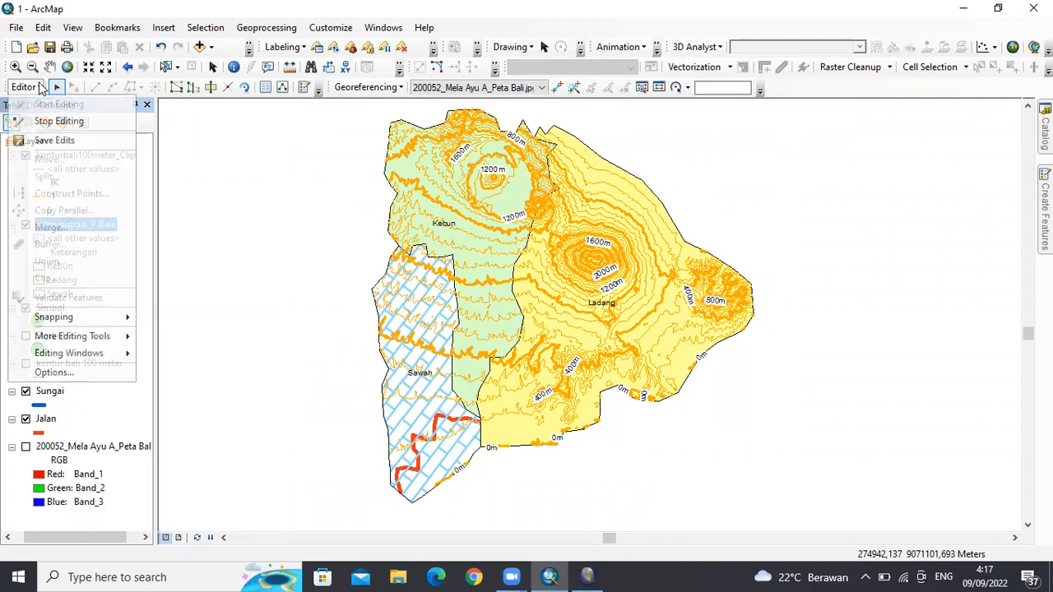
pyautogui.click(47, 121)
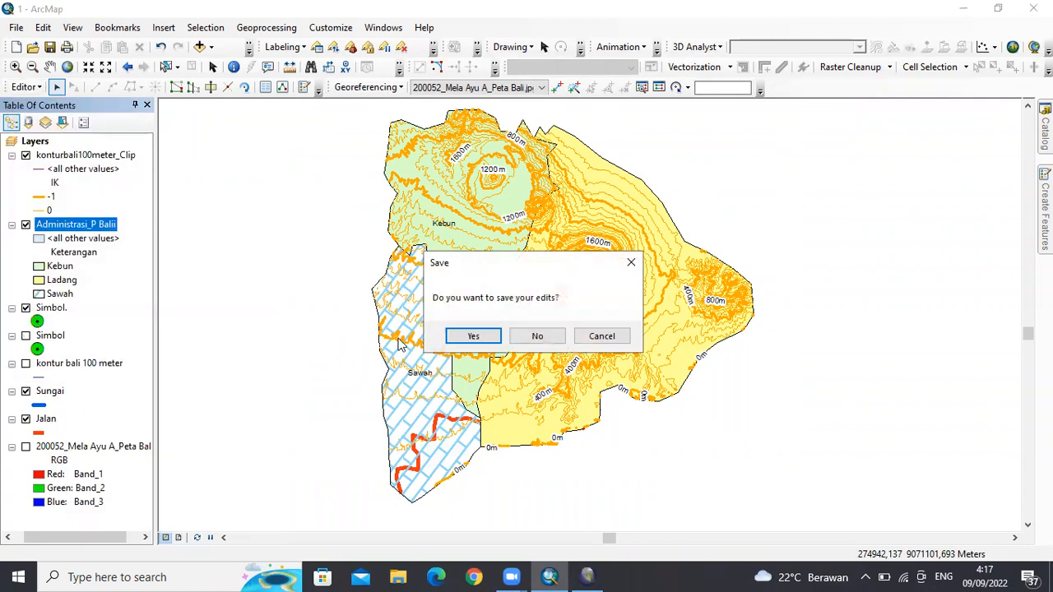
pyautogui.click(469, 336)
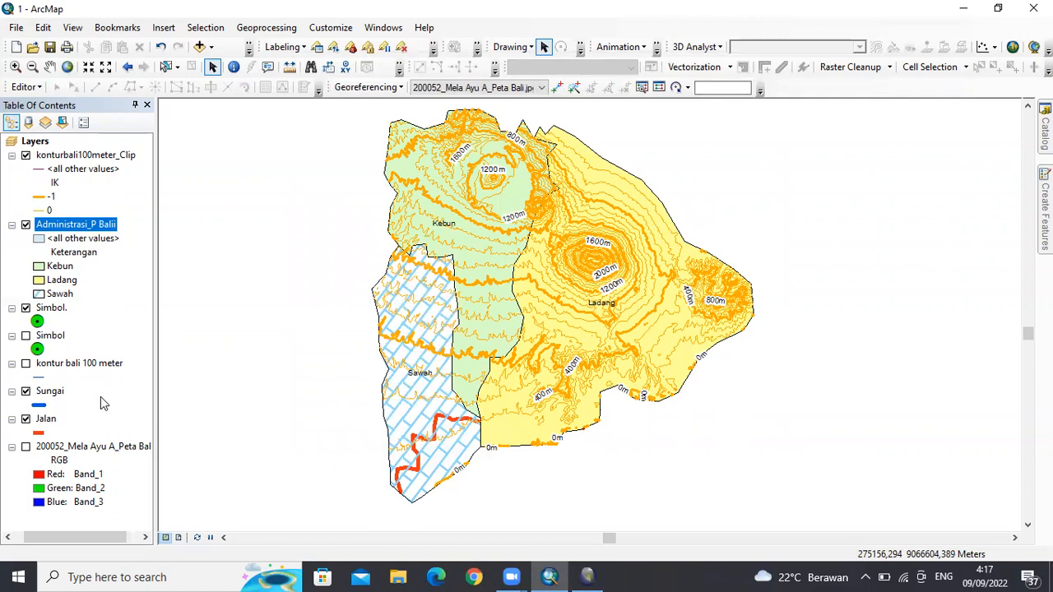
pyautogui.hscroll(1, 96, 417)
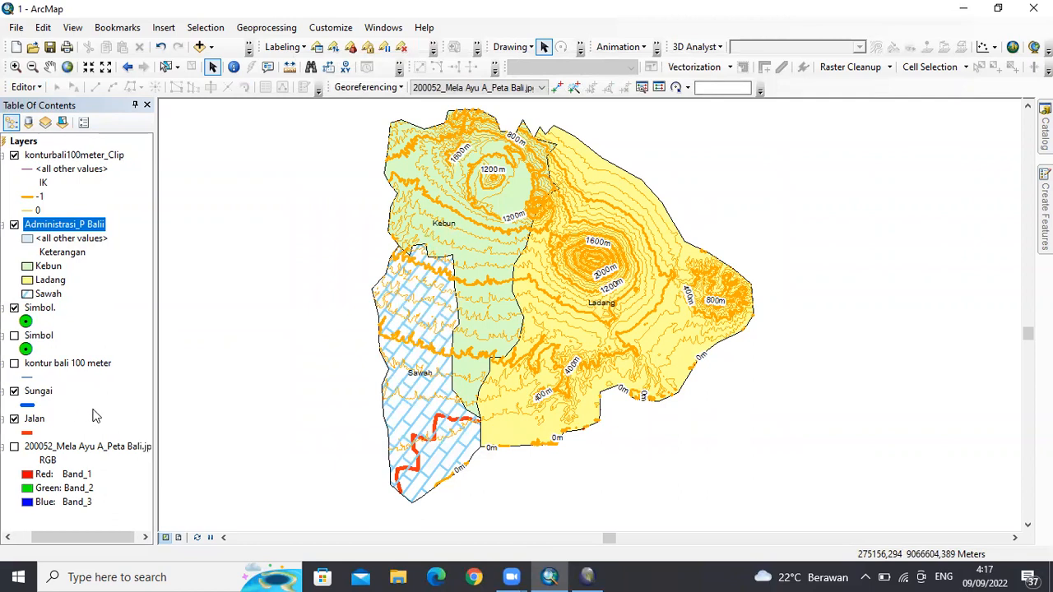
# Step: Open the attribute table of the Jalan layer
pyautogui.rightClick(36, 420)
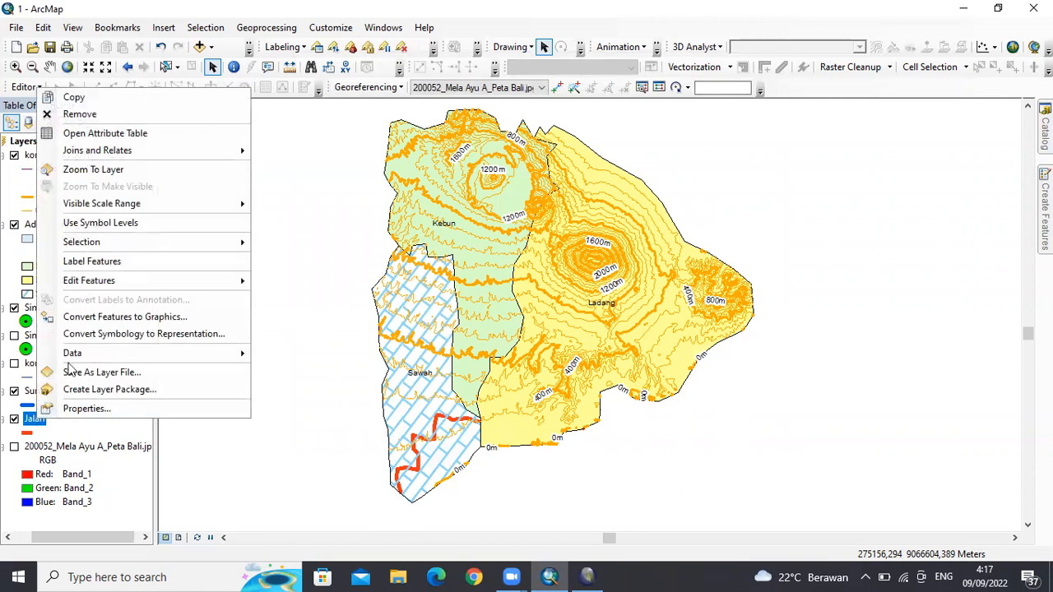
pyautogui.click(128, 133)
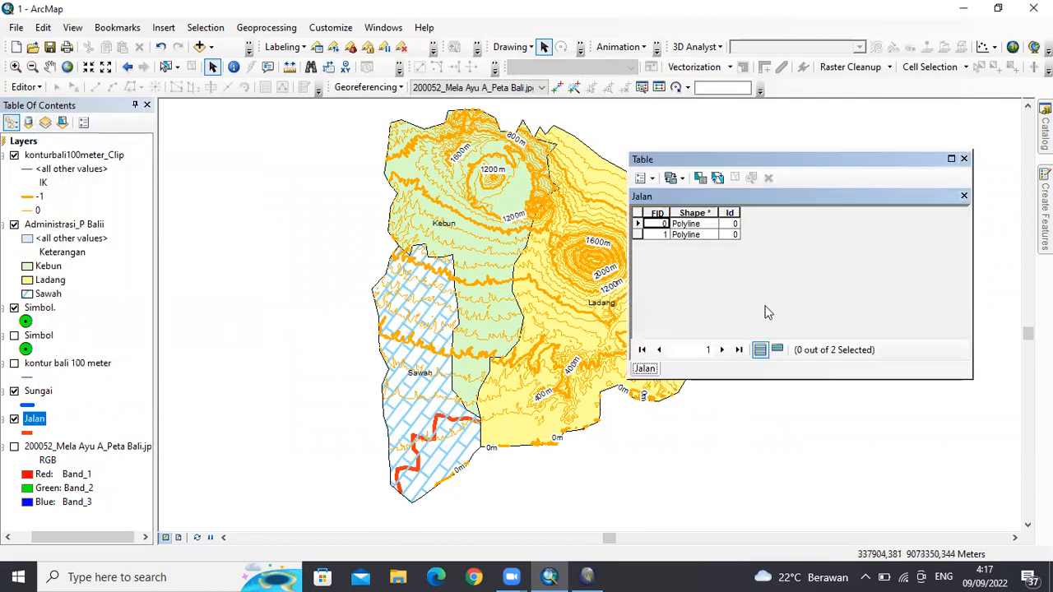
pyautogui.click(642, 177)
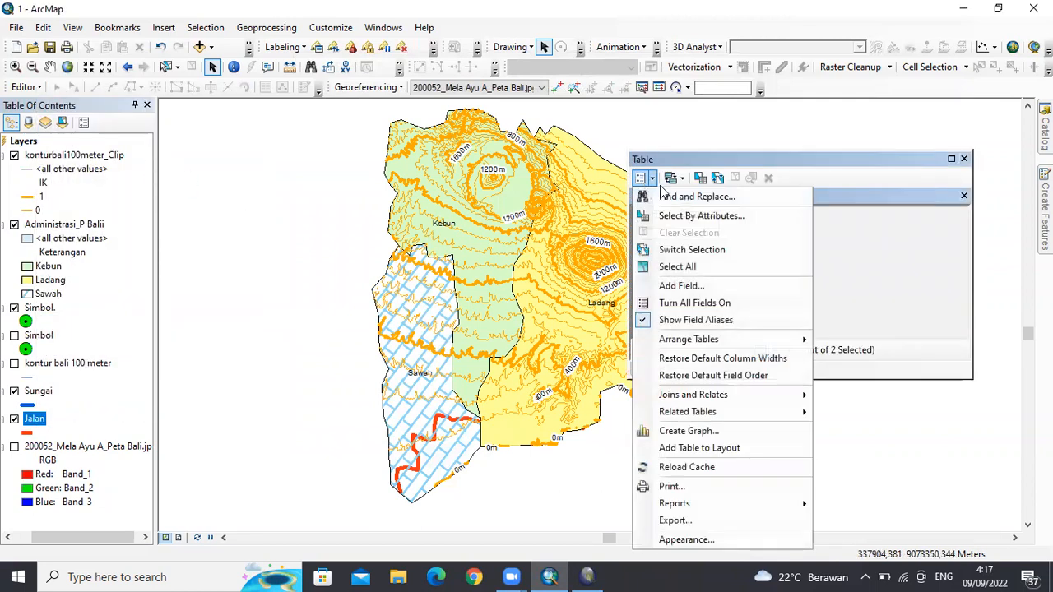
pyautogui.click(836, 271)
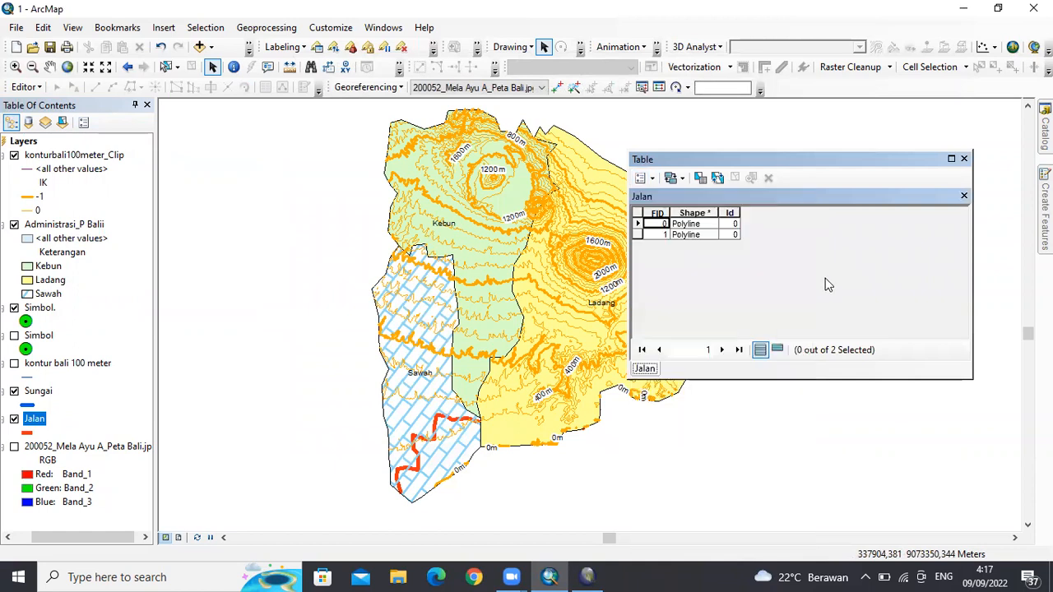
pyautogui.rightClick(31, 426)
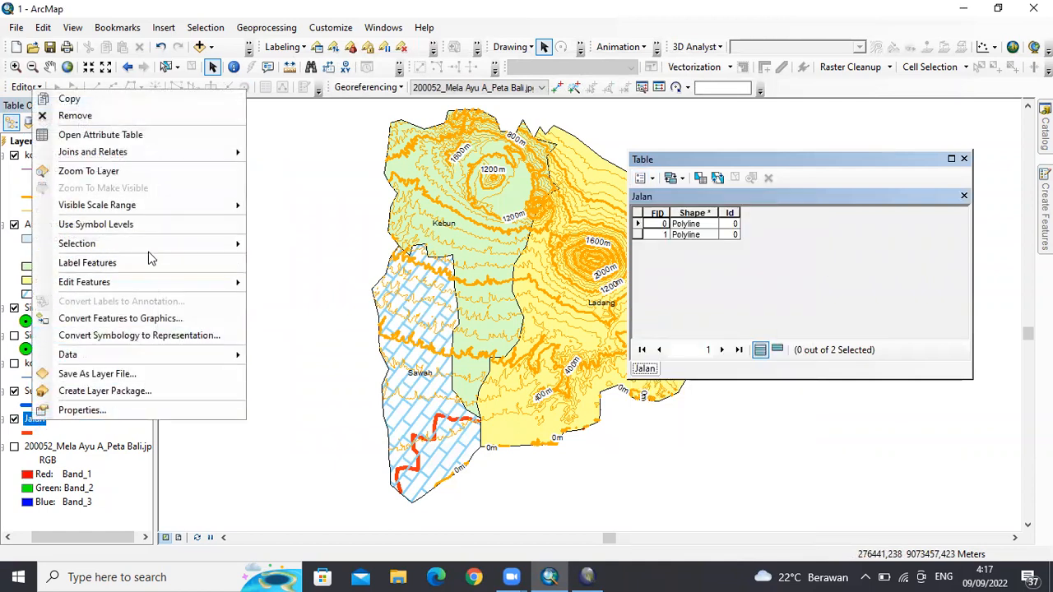
pyautogui.moveTo(152, 245)
pyautogui.moveTo(159, 282)
pyautogui.click(284, 283)
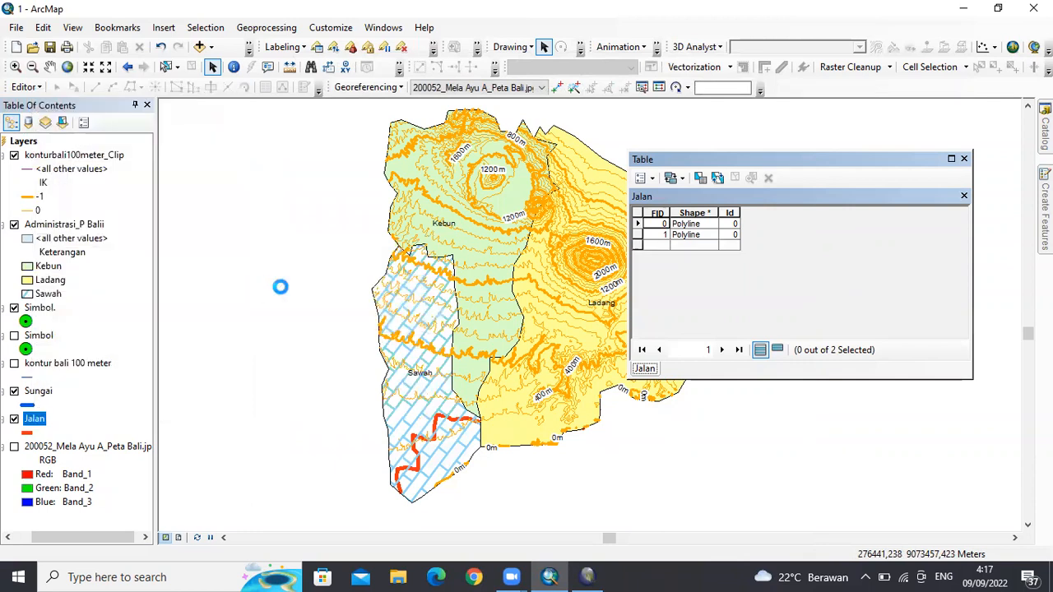
pyautogui.click(609, 450)
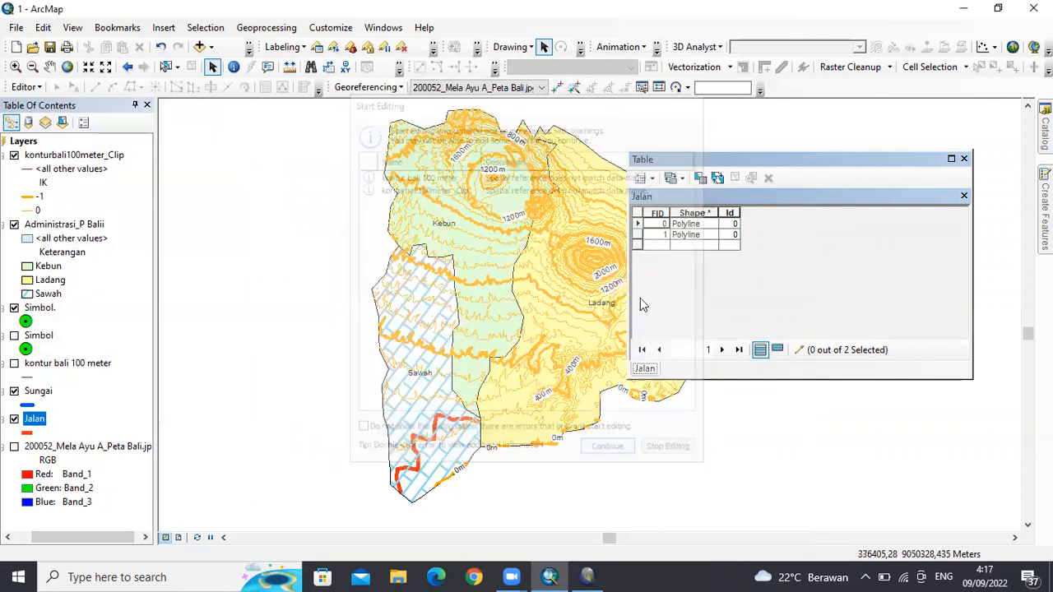
pyautogui.click(645, 178)
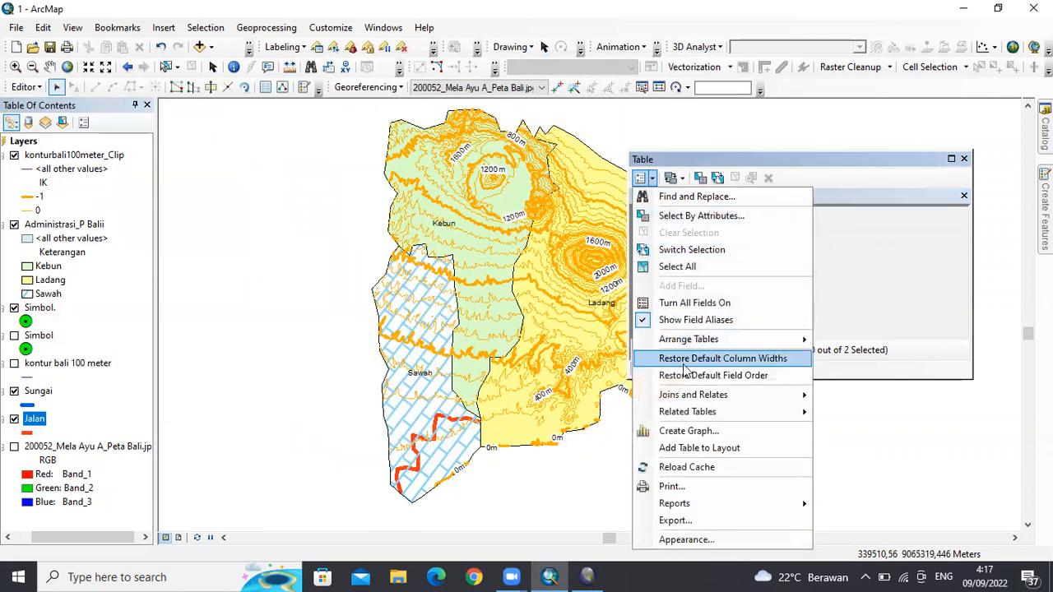
pyautogui.click(823, 287)
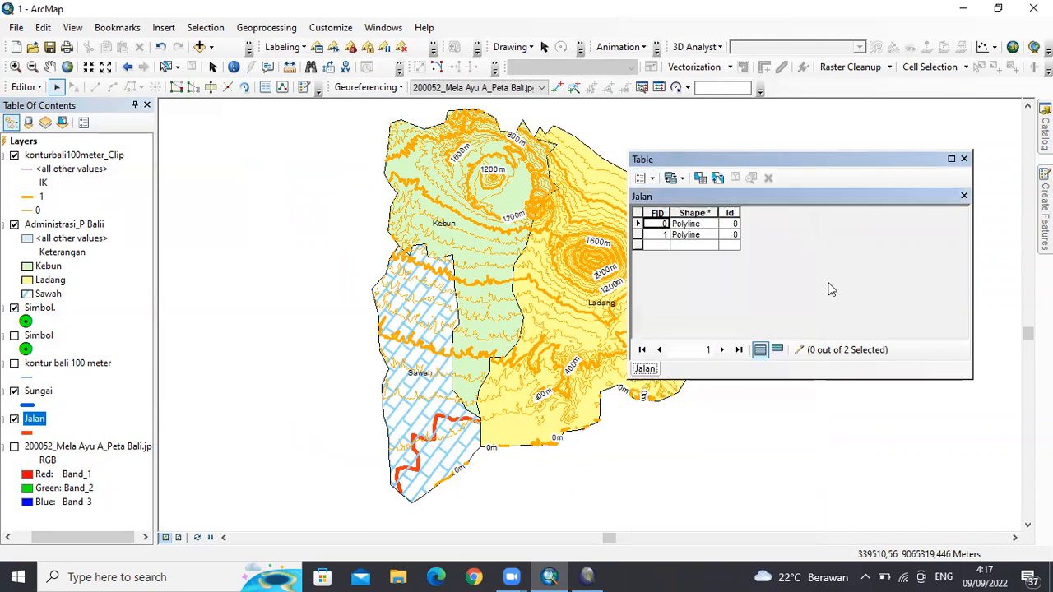
pyautogui.click(26, 87)
pyautogui.click(41, 123)
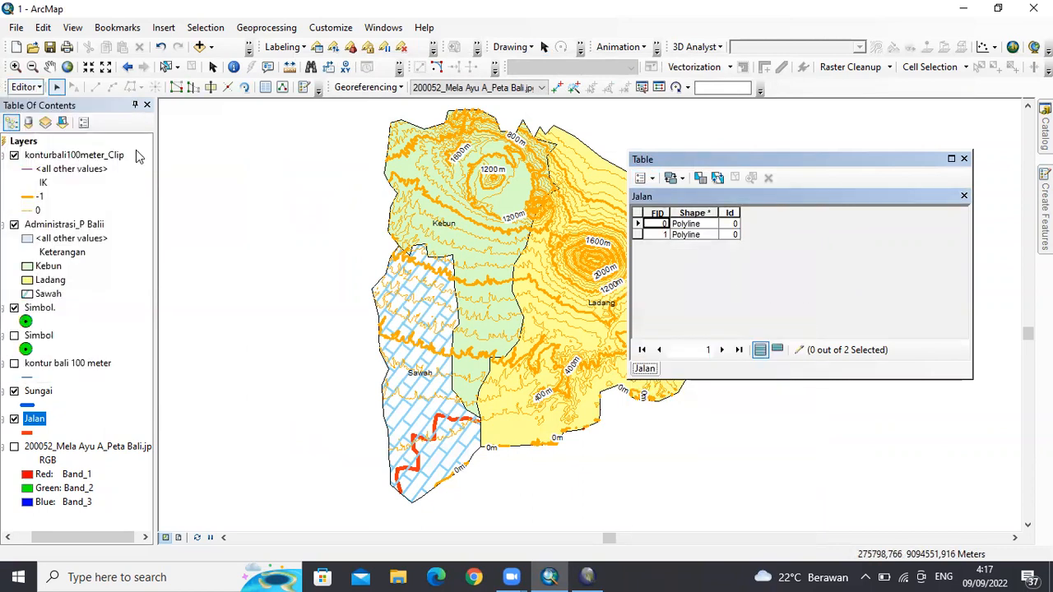
# Step: Add a text field named Keterangan with a length of 50 to the Jalan attribute table
pyautogui.click(641, 178)
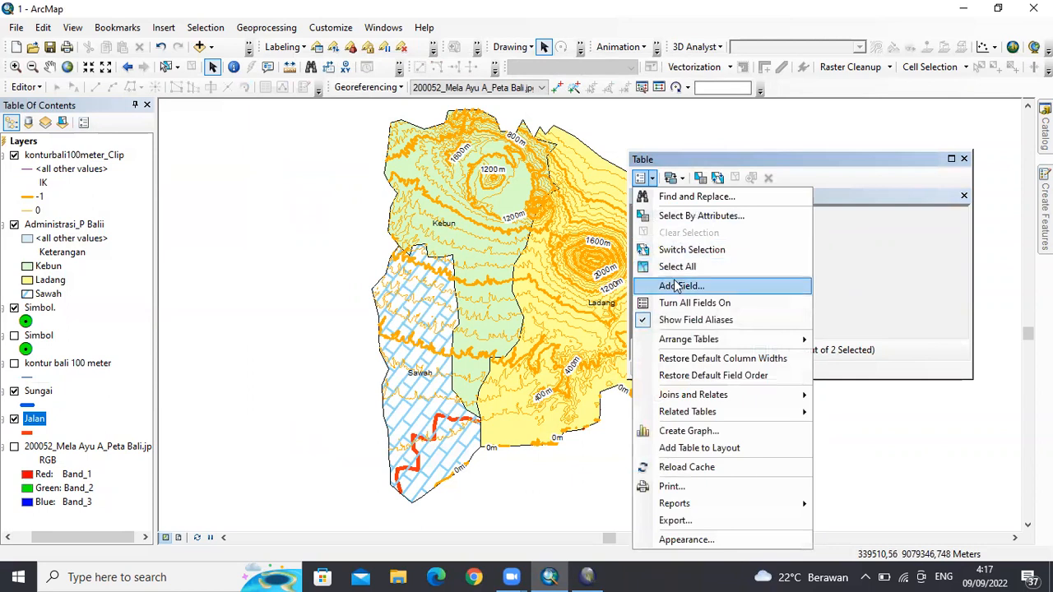
pyautogui.click(673, 285)
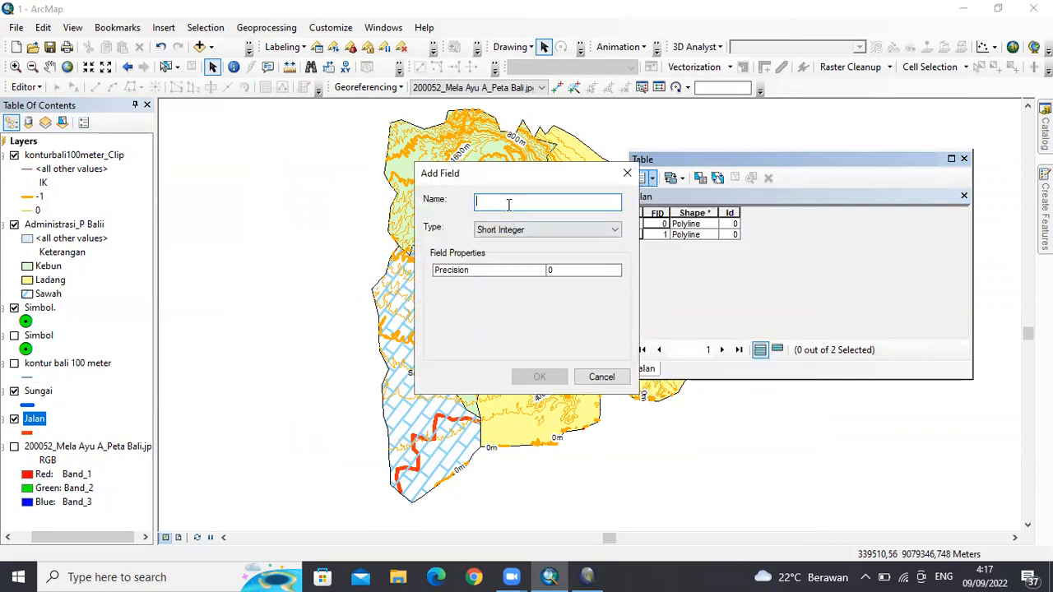
pyautogui.write('Keterangan')
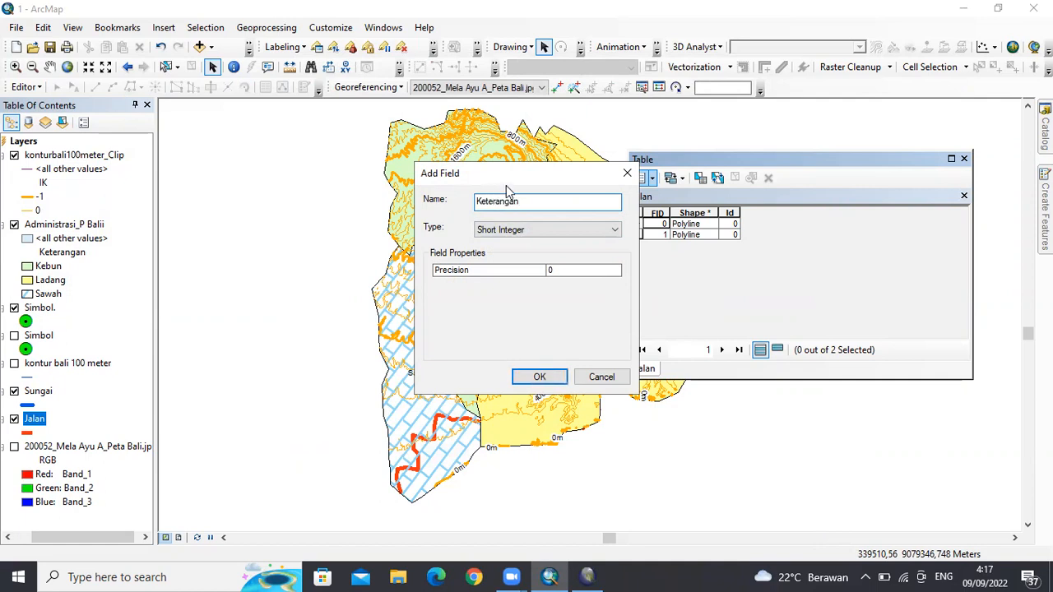
pyautogui.click(533, 229)
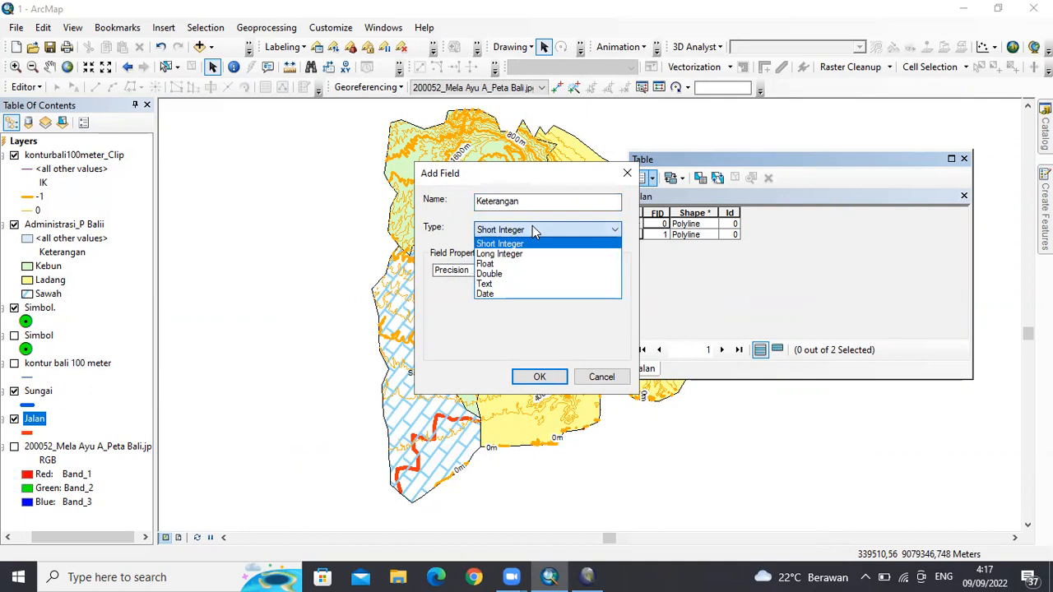
pyautogui.click(510, 58)
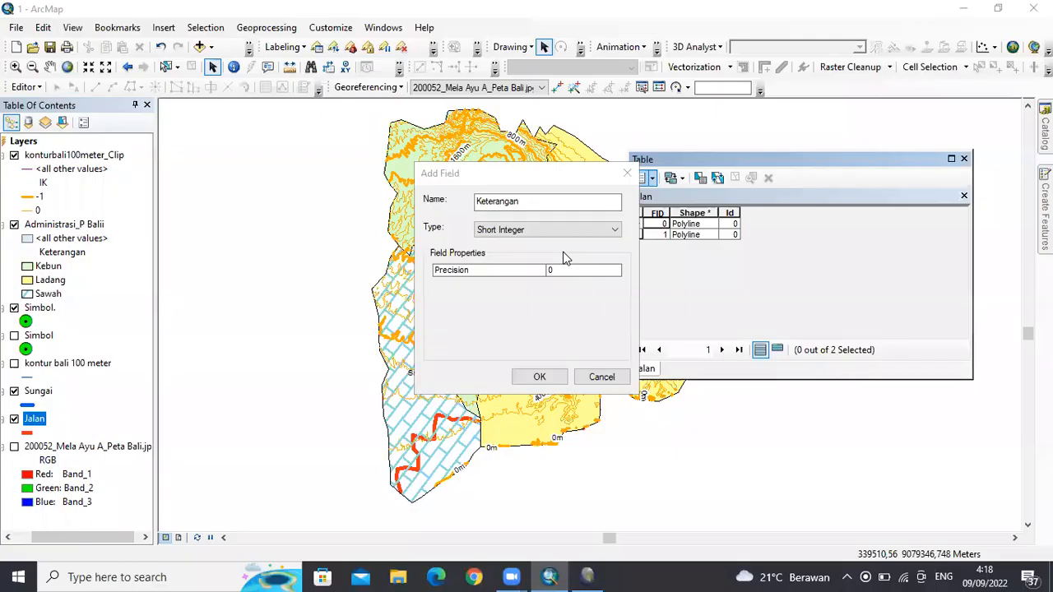
pyautogui.click(550, 230)
pyautogui.click(550, 281)
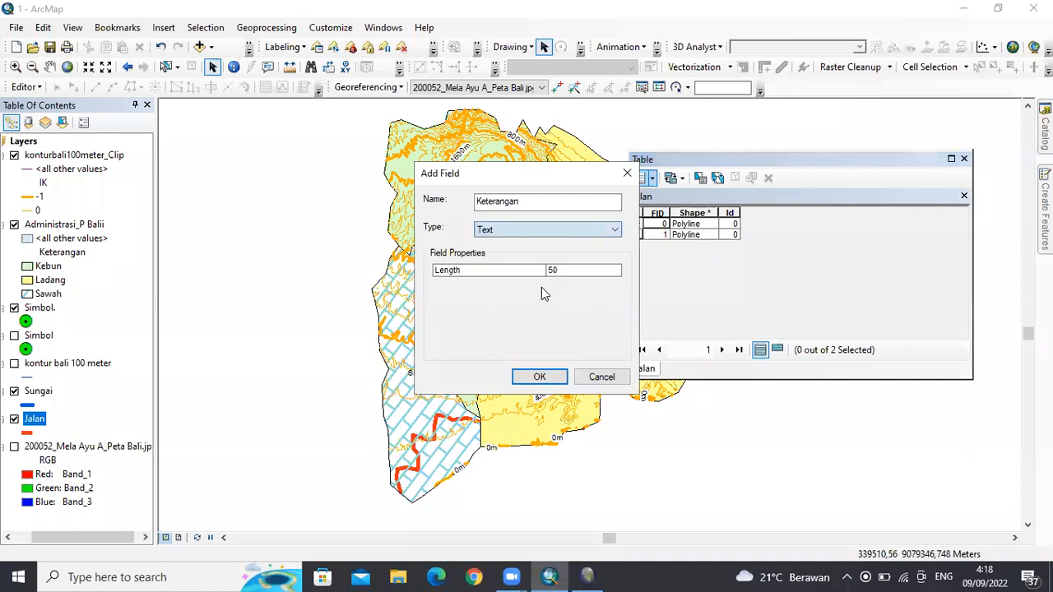
pyautogui.click(538, 377)
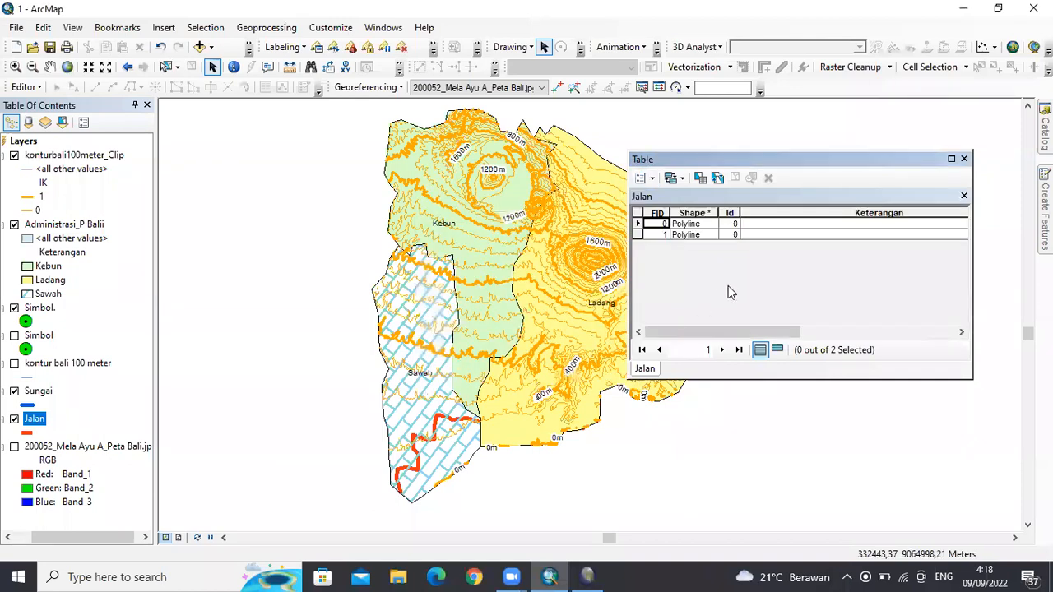
# Step: Start editing the Jalan layer, fill the Keterangan values with Jalan Nakula and Jalan Setapak, and close the table
pyautogui.click(756, 223)
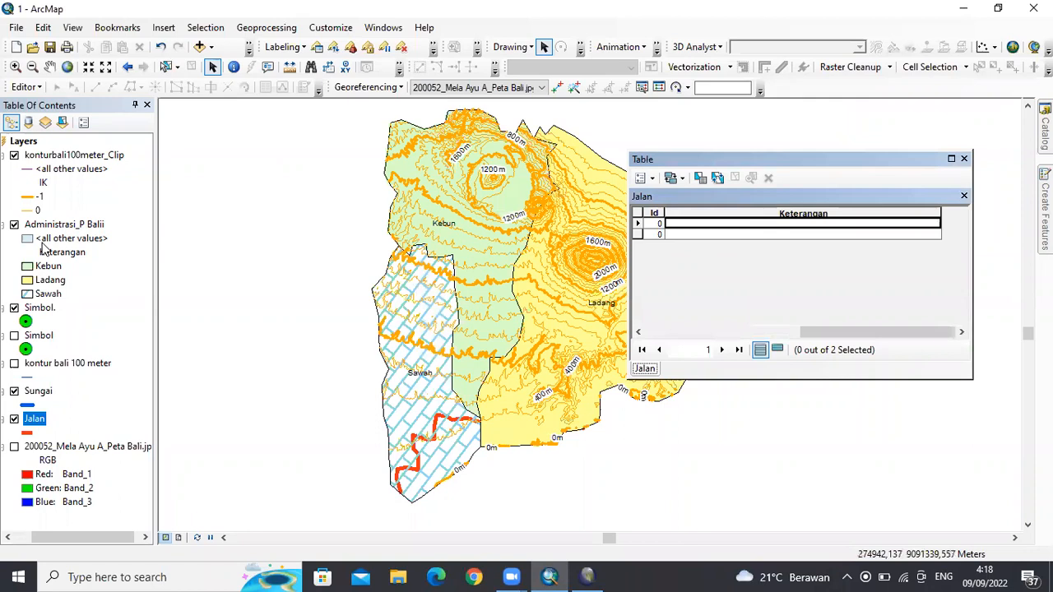
pyautogui.rightClick(35, 419)
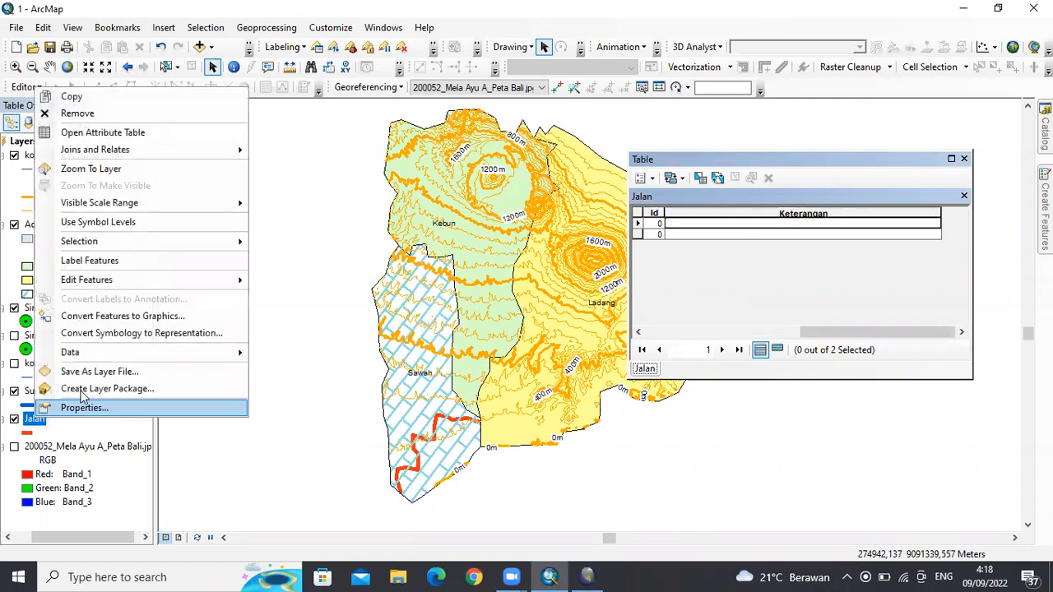
pyautogui.moveTo(196, 287)
pyautogui.click(280, 281)
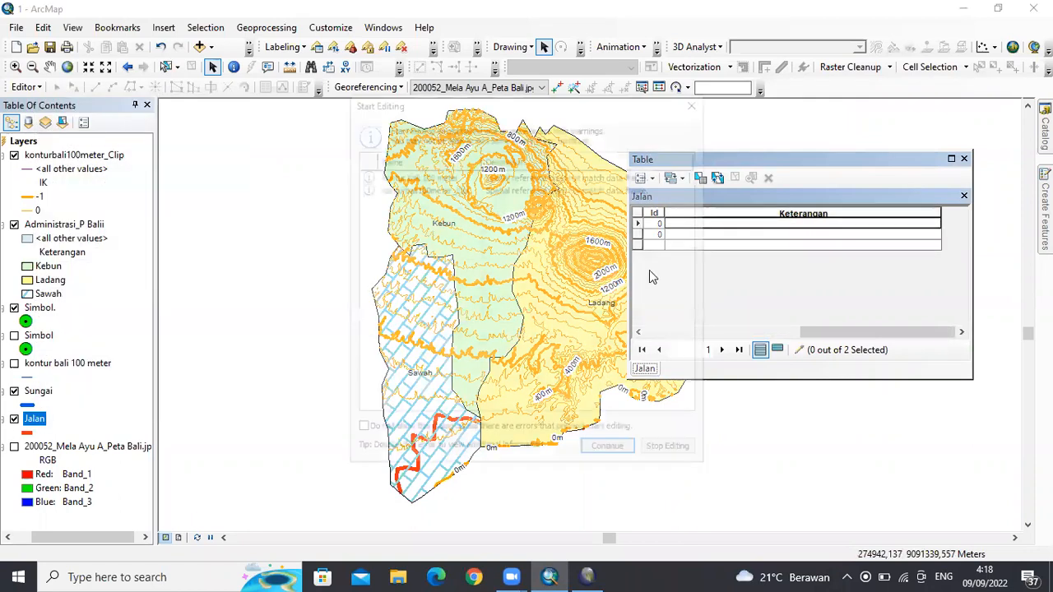
pyautogui.click(609, 455)
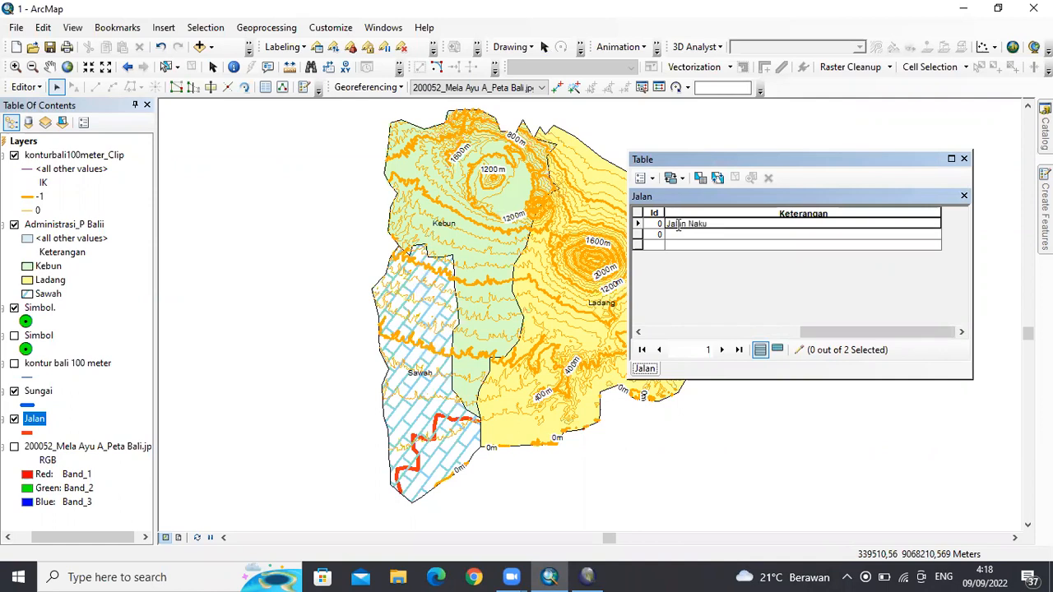
pyautogui.click(678, 237)
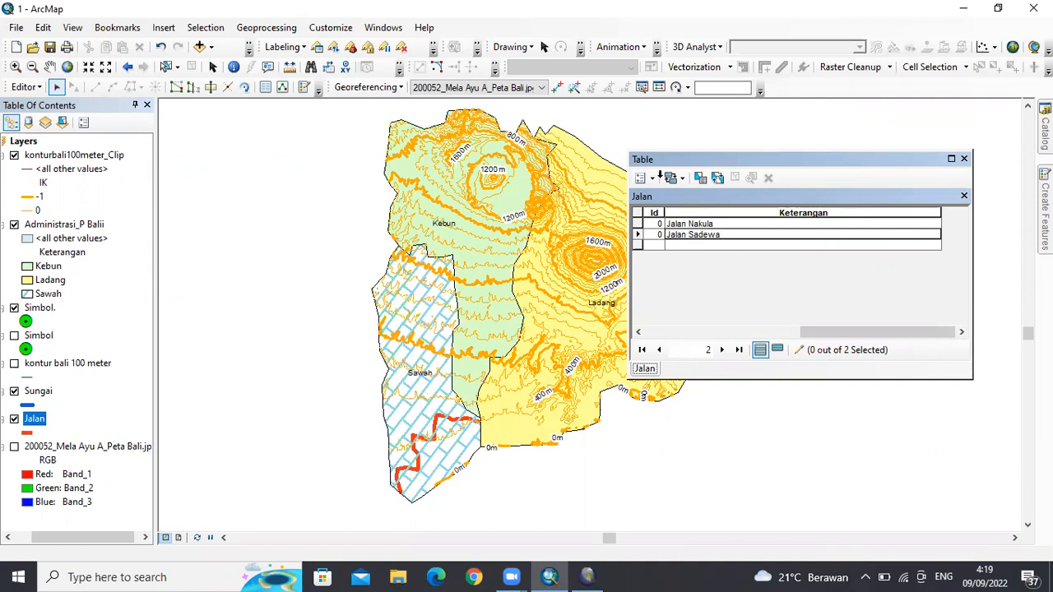
pyautogui.click(601, 48)
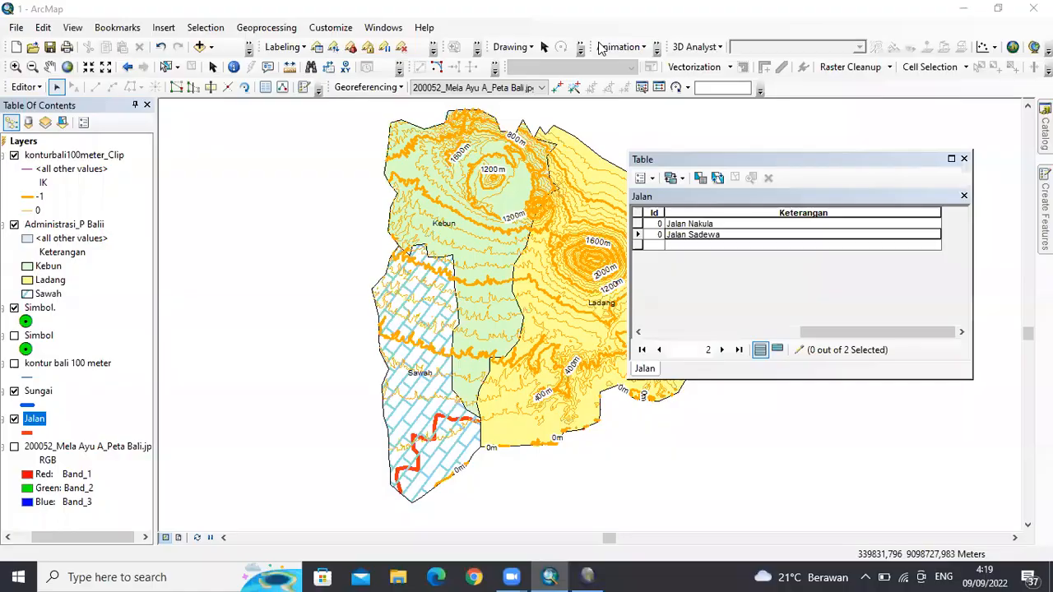
pyautogui.click(723, 234)
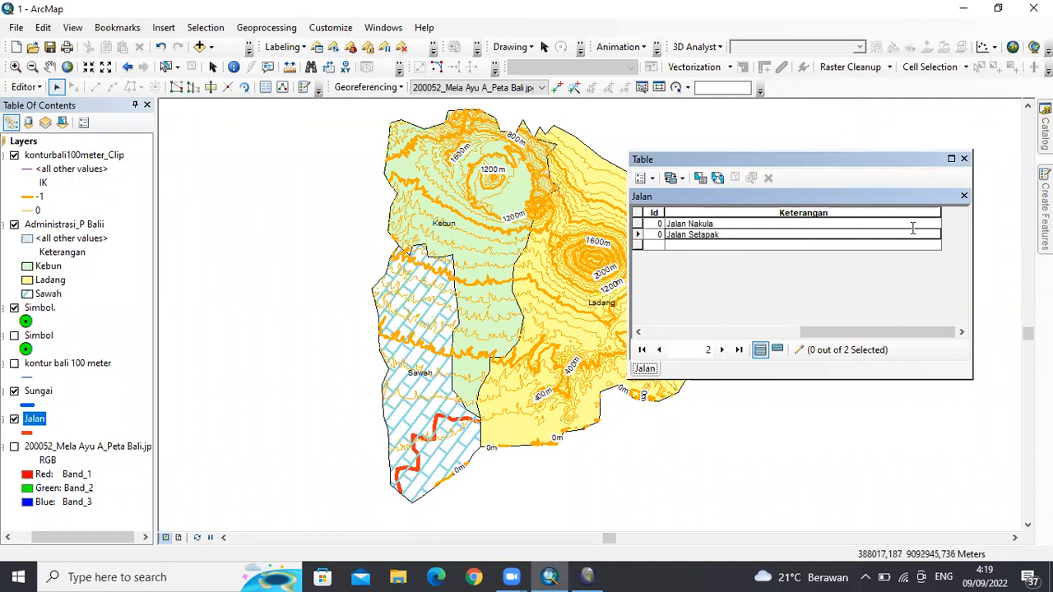
pyautogui.click(965, 158)
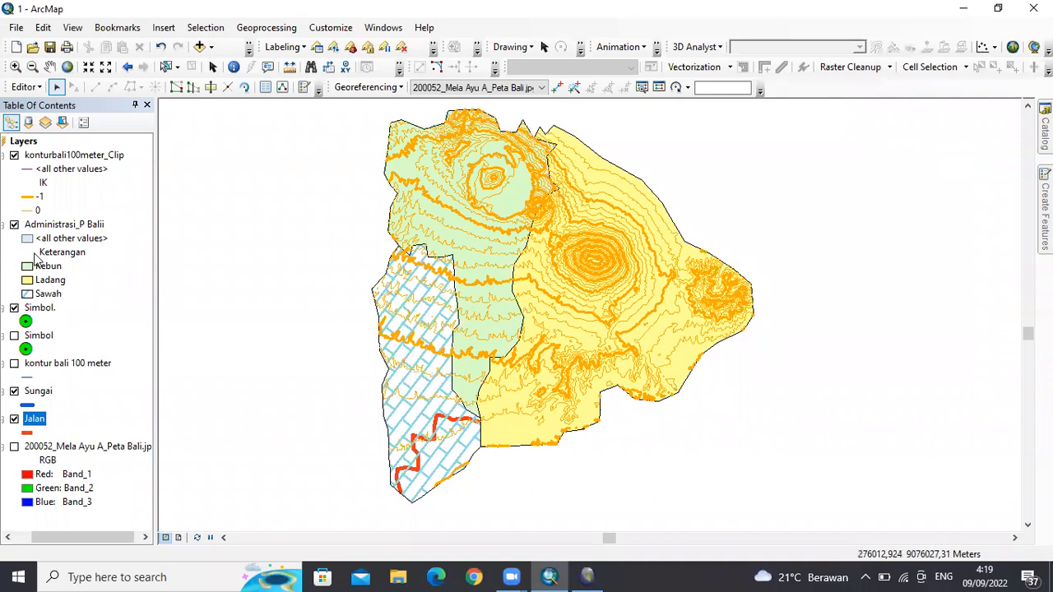
# Step: Categorize the Jalan layer's symbology by unique values of the Keterangan field and add all values
pyautogui.rightClick(29, 424)
pyautogui.click(78, 411)
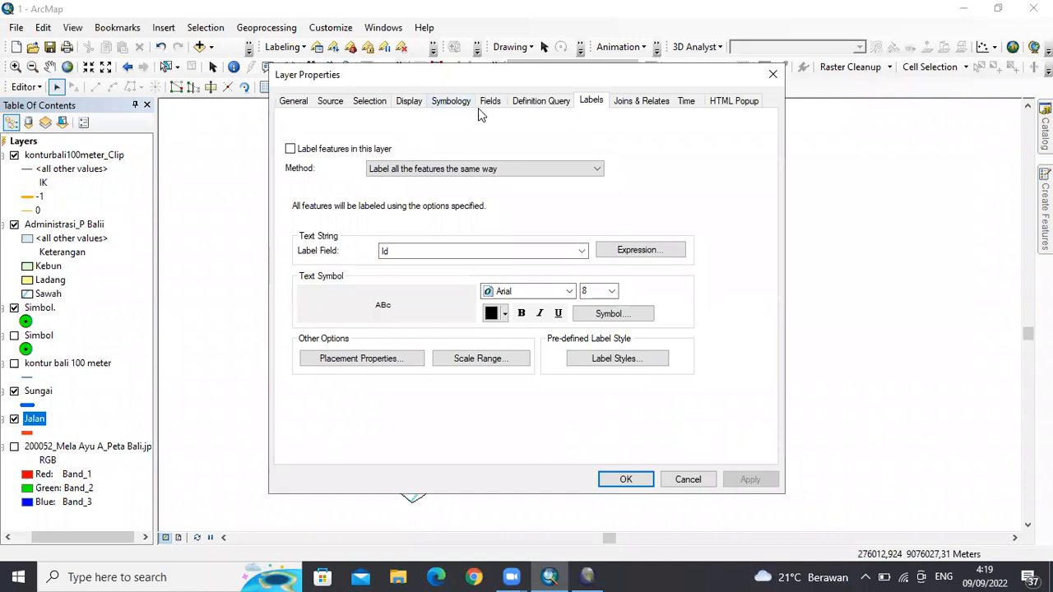
pyautogui.click(455, 101)
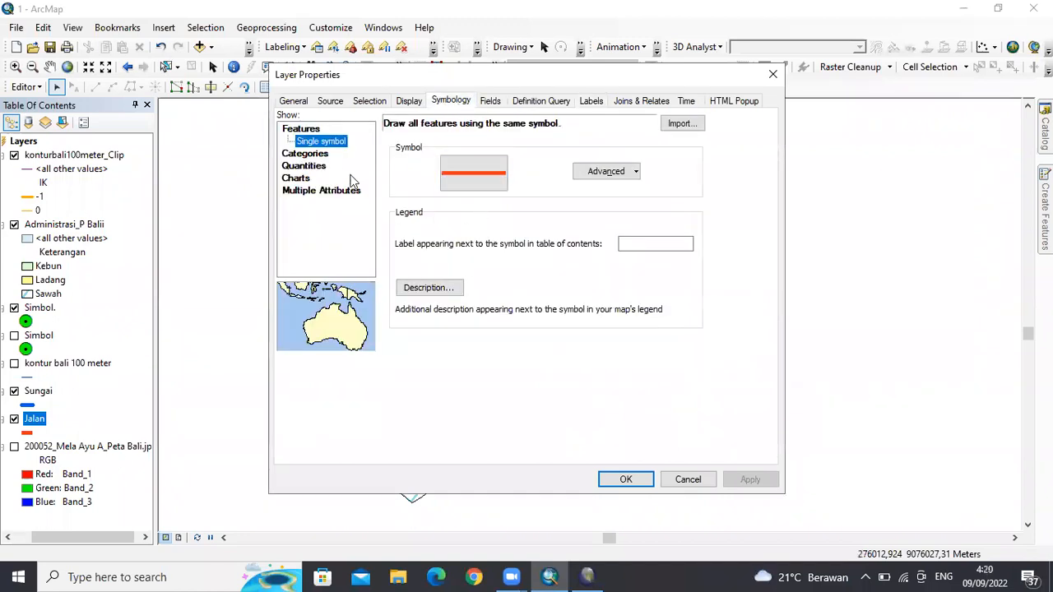
pyautogui.click(320, 155)
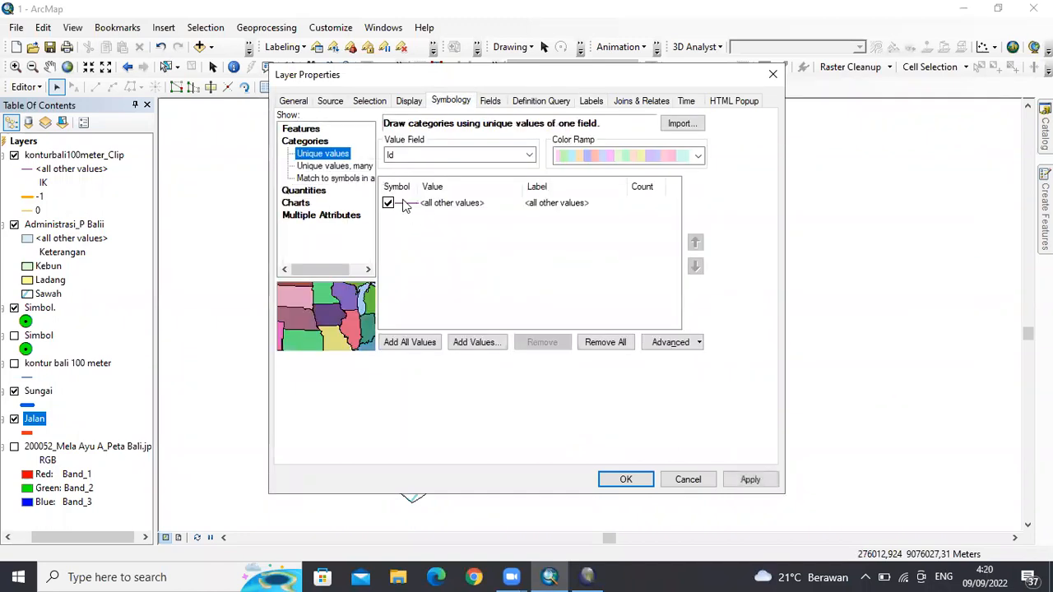
pyautogui.click(415, 156)
pyautogui.click(415, 181)
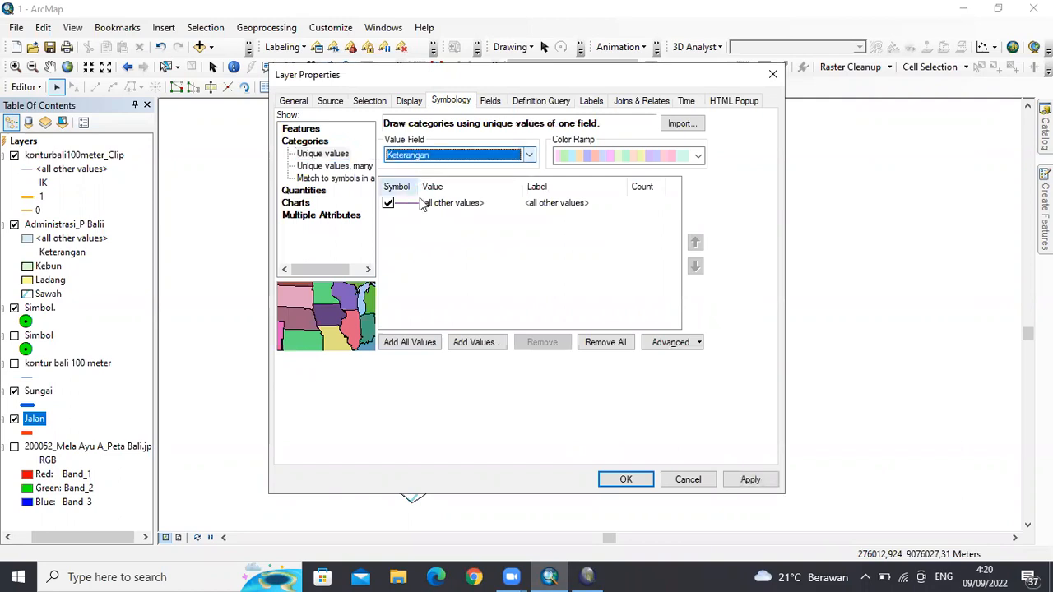
pyautogui.click(420, 339)
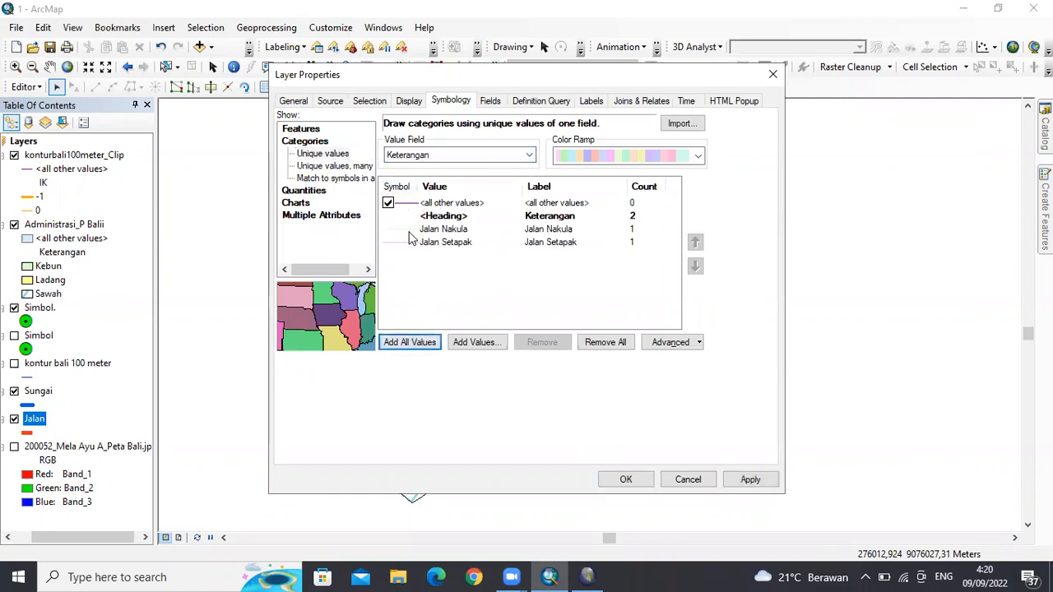
# Step: Choose the Jalan Lokal symbol from the Simbol RBI style for the Jalan Nakula value
pyautogui.doubleClick(409, 236)
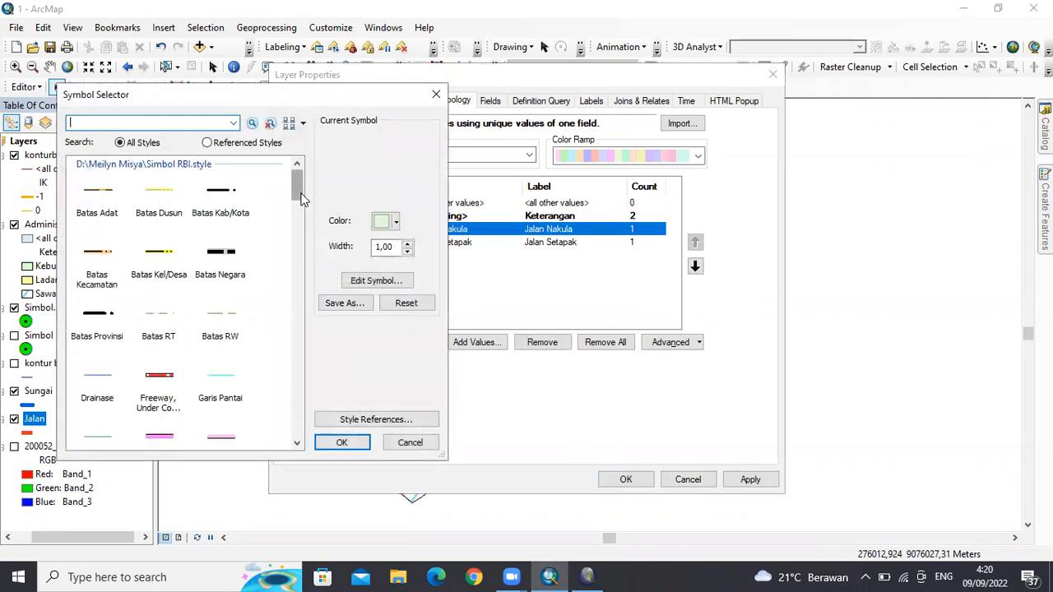
pyautogui.moveTo(297, 195); pyautogui.dragTo(299, 220)
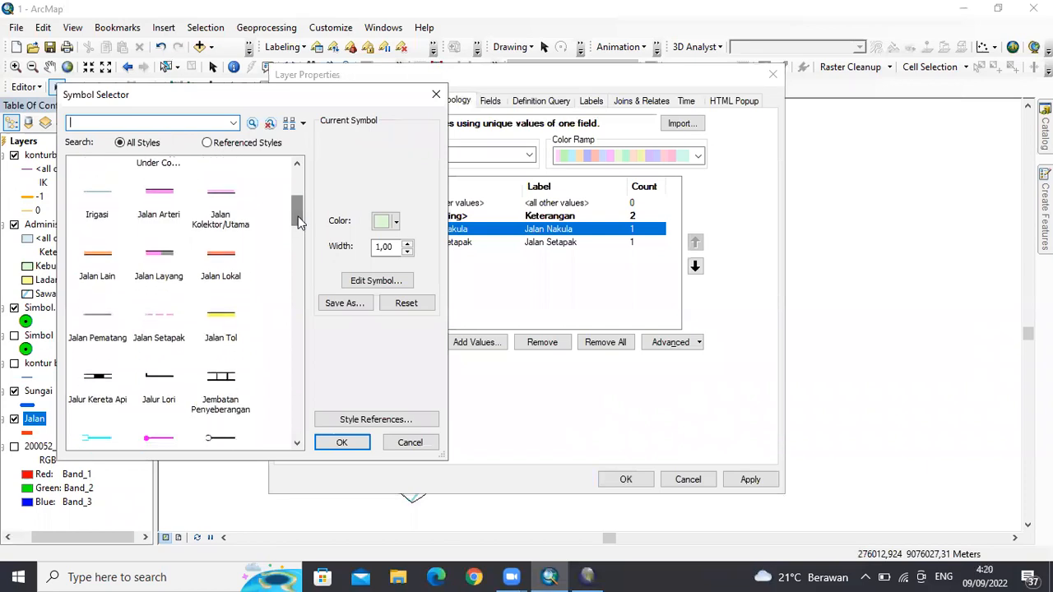
pyautogui.moveTo(344, 96); pyautogui.dragTo(355, 85)
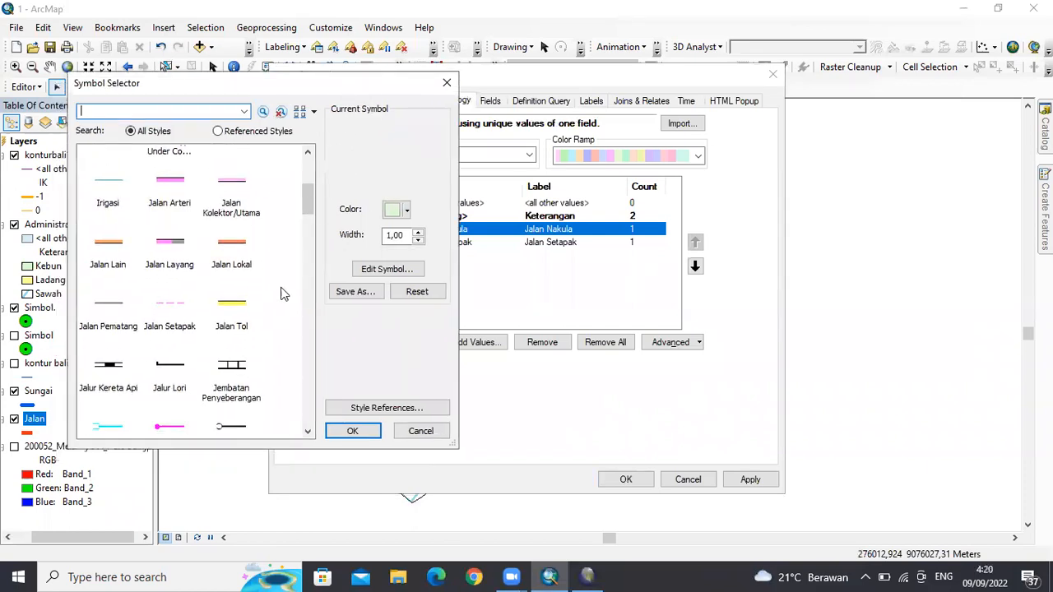
pyautogui.click(233, 245)
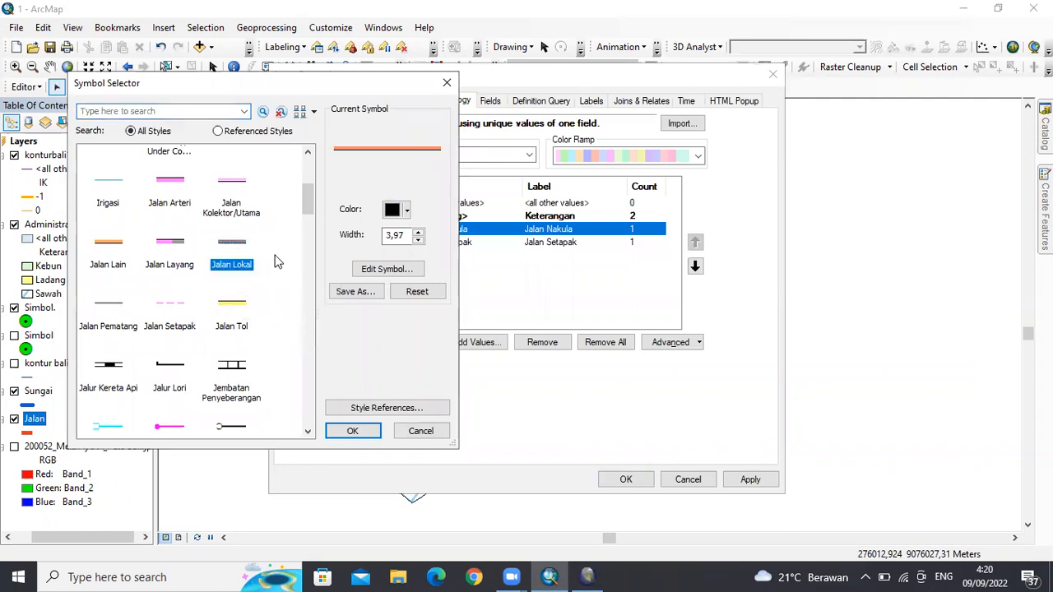
# Step: Set the color of the Jalan Nakula road symbol to orange and accept the symbol
pyautogui.click(408, 211)
pyautogui.click(403, 212)
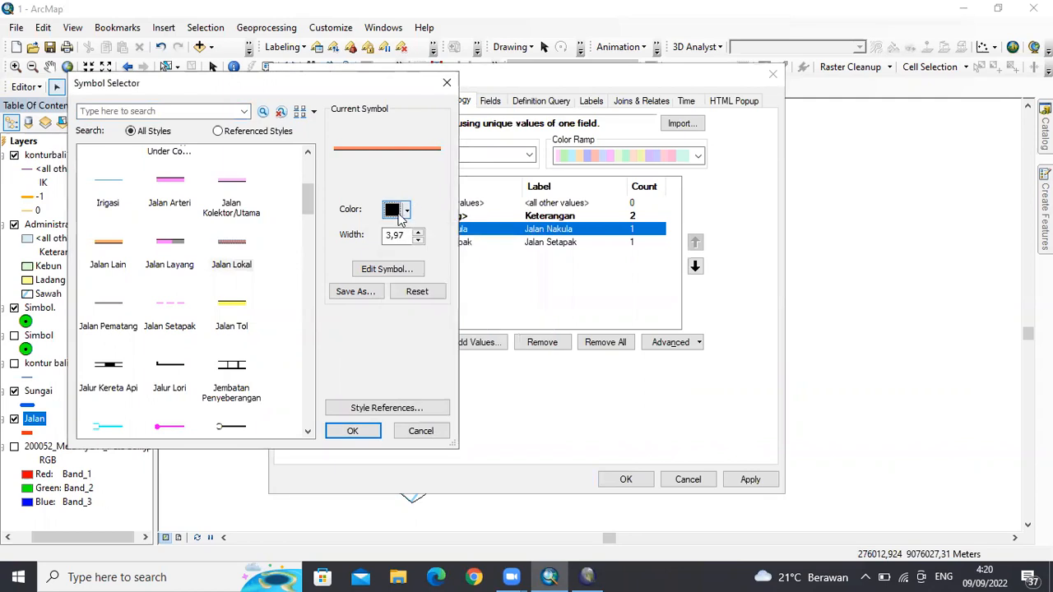
pyautogui.click(407, 212)
pyautogui.click(409, 214)
pyautogui.click(409, 214)
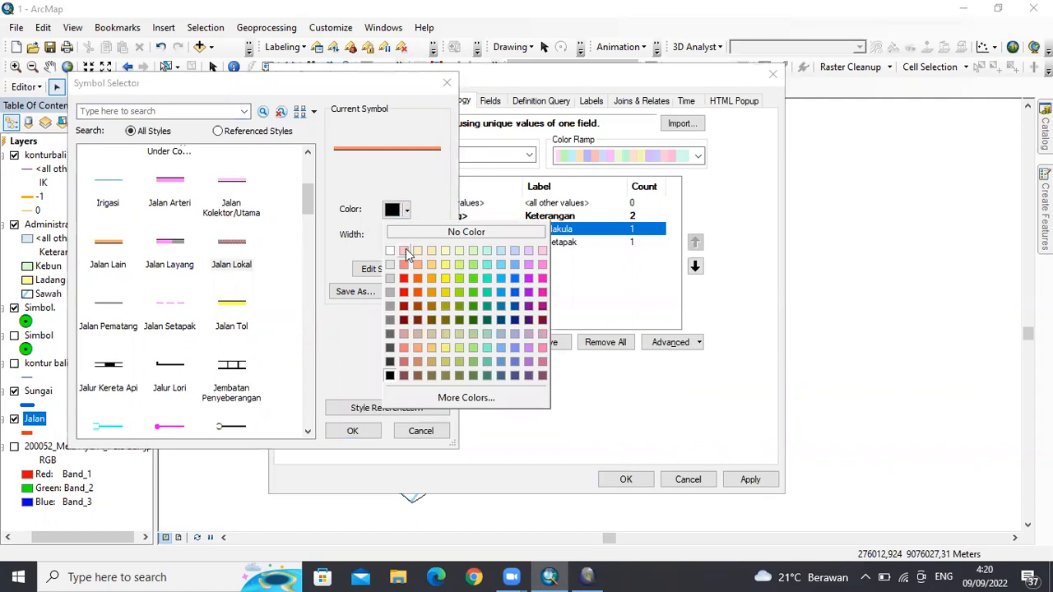
pyautogui.click(411, 284)
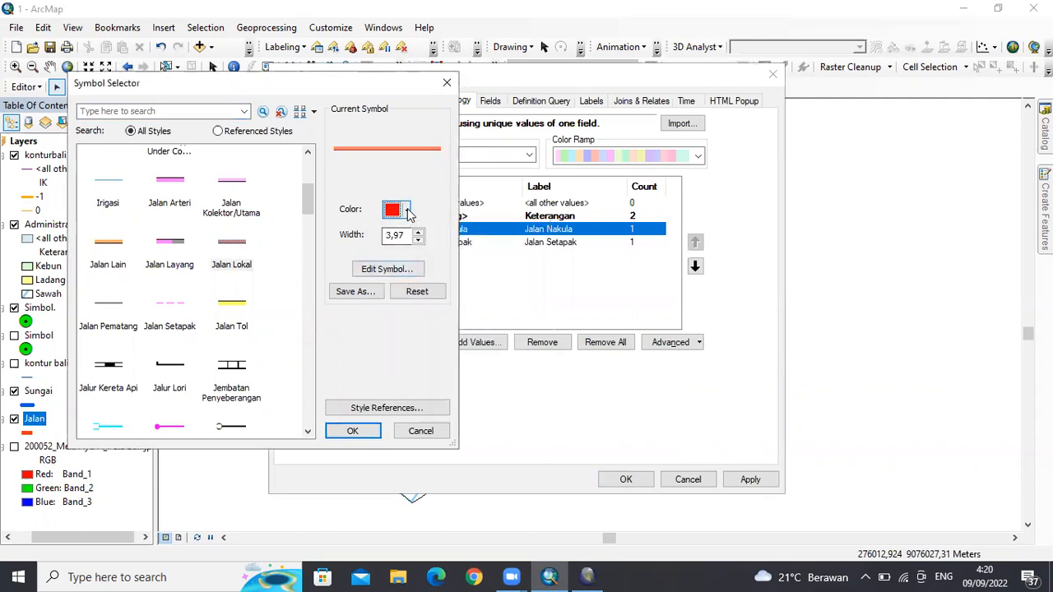
pyautogui.click(406, 211)
pyautogui.click(419, 268)
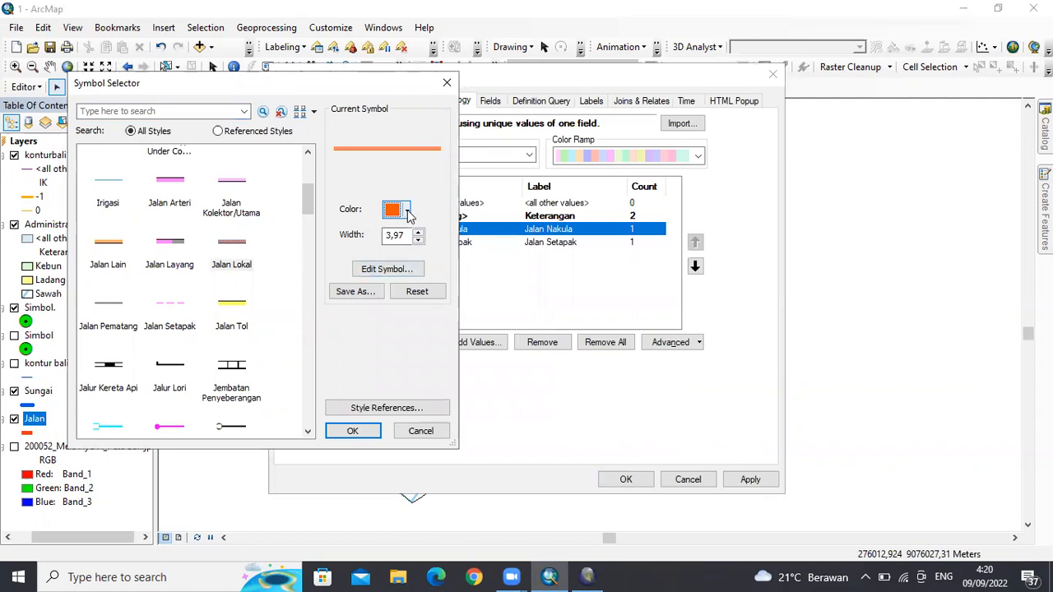
pyautogui.click(362, 430)
# Step: Choose the dashed Jalan Setapak symbol from the RBI style for the Jalan Setapak value
pyautogui.doubleClick(409, 244)
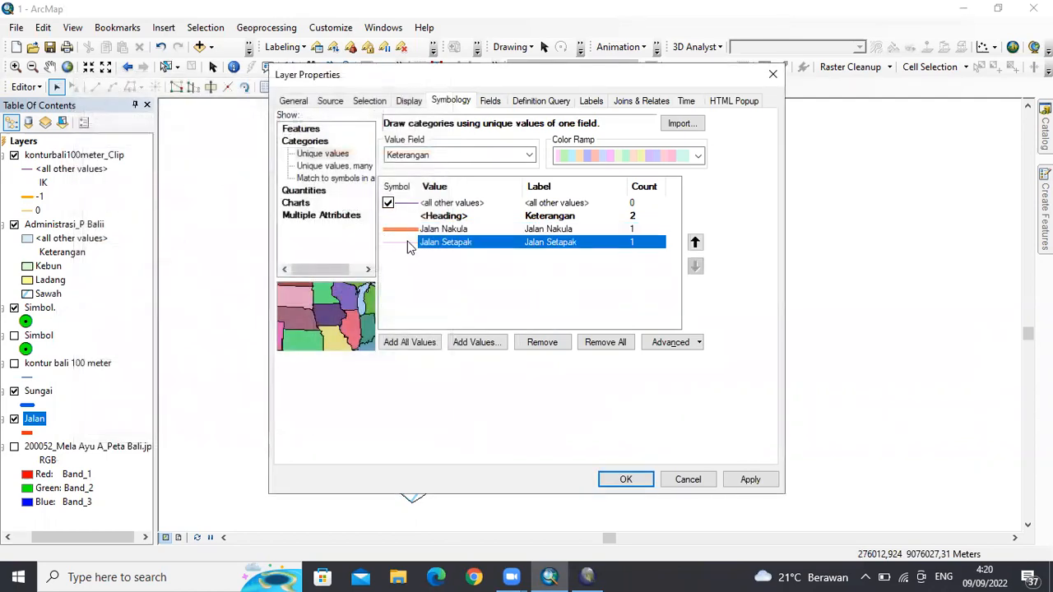
pyautogui.scroll(-3, 195, 306)
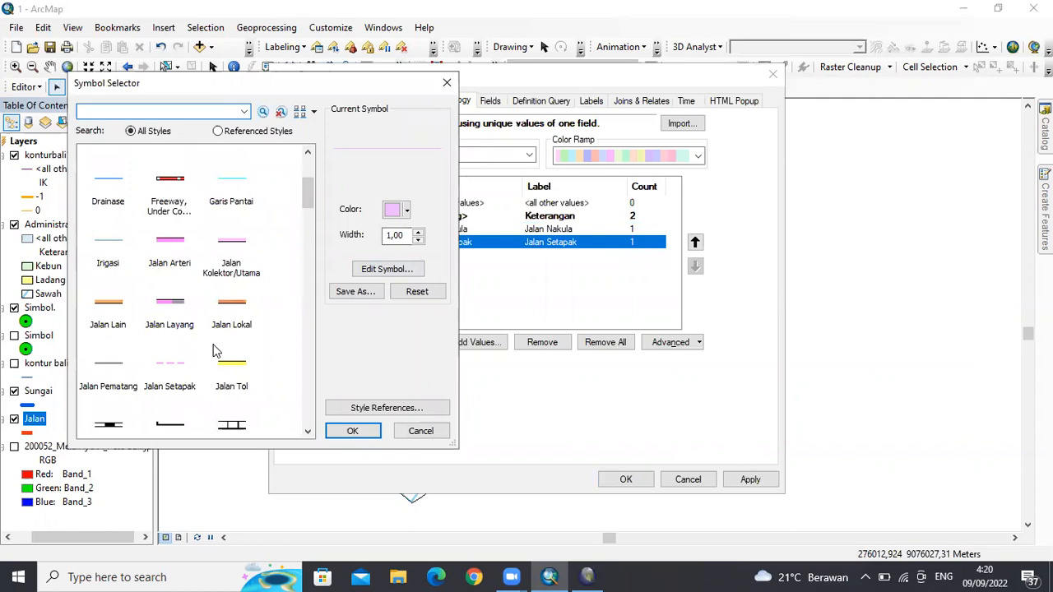
pyautogui.click(179, 363)
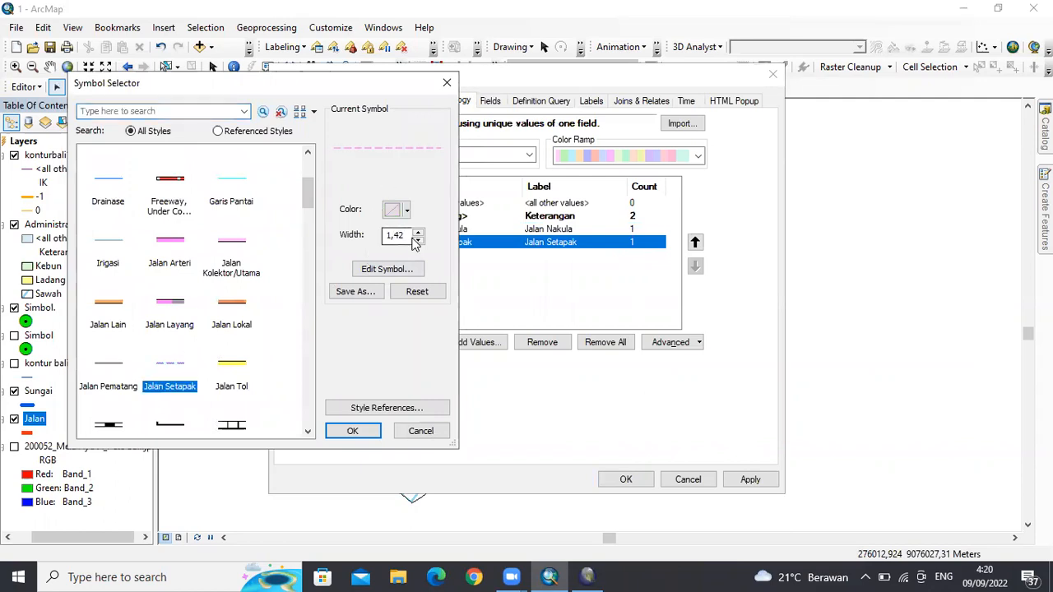
# Step: Try to recolor the dashed Jalan Setapak symbol through its overall color, first orange and finally red
pyautogui.click(404, 212)
pyautogui.click(416, 279)
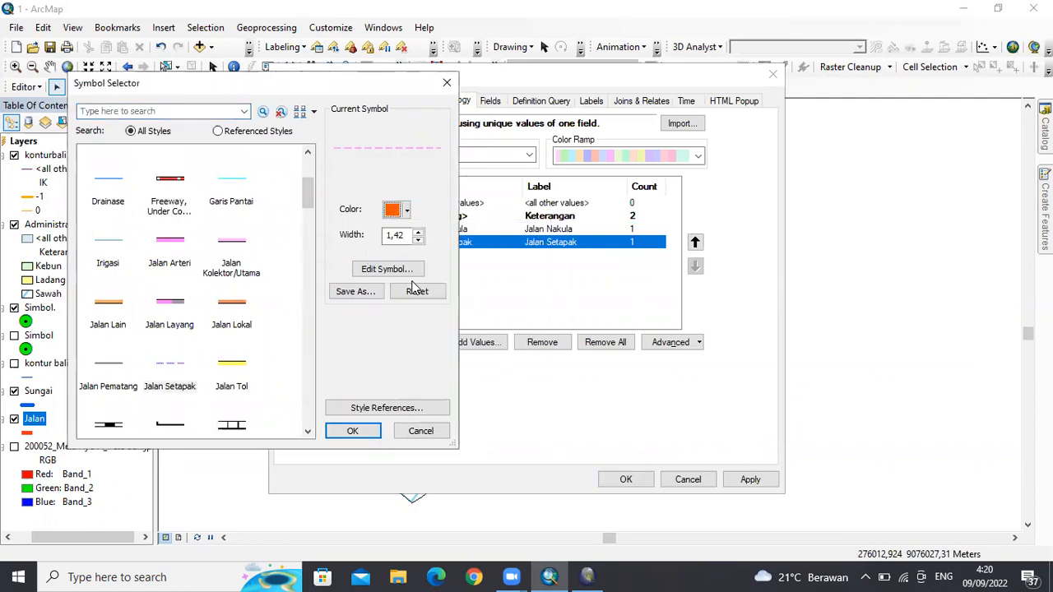
pyautogui.click(401, 213)
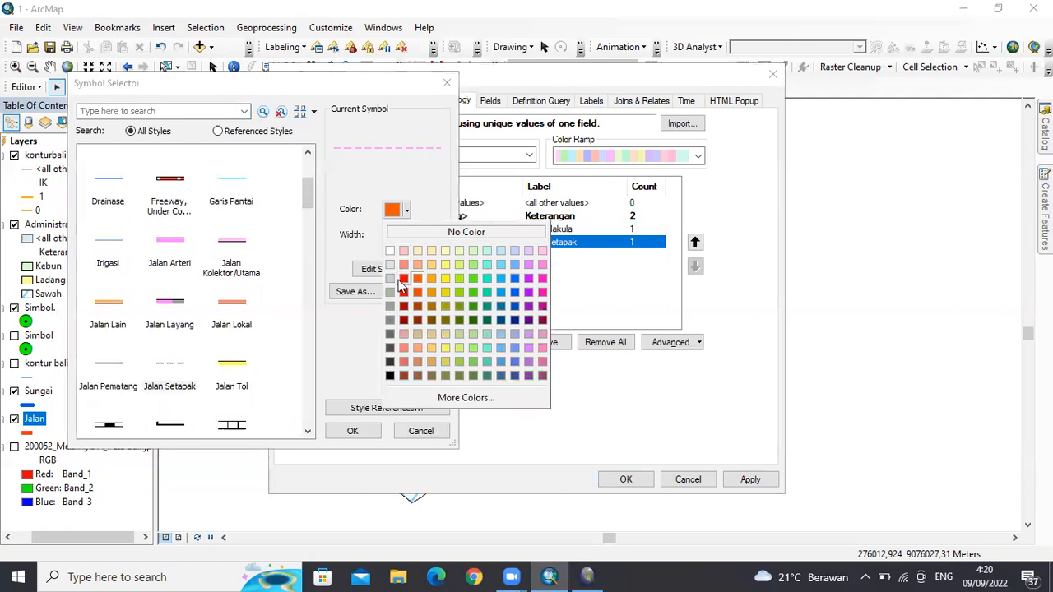
pyautogui.click(403, 292)
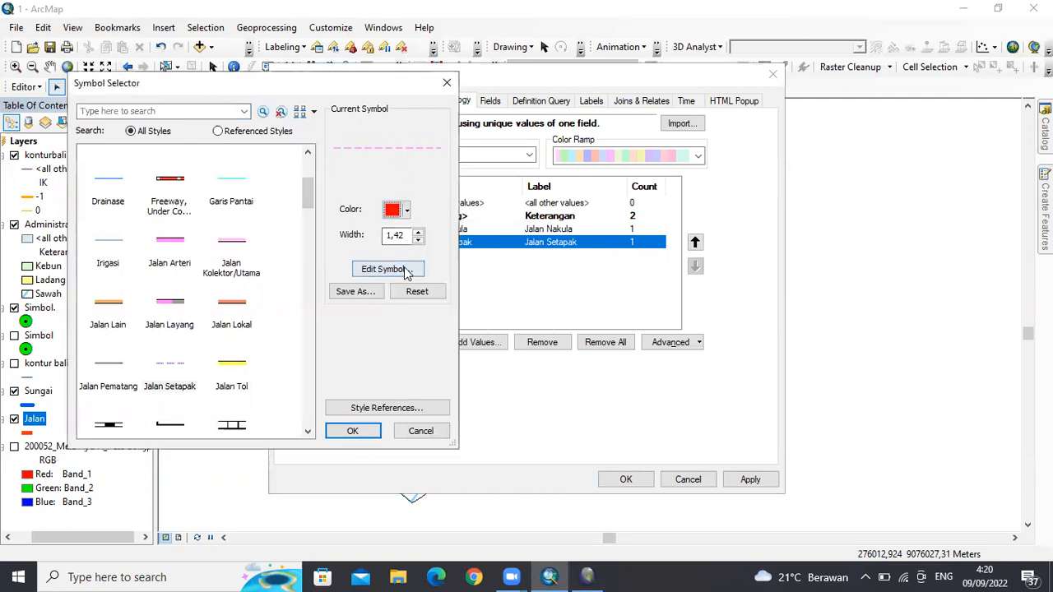
# Step: Edit the Jalan Setapak symbol's properties so its cartographic line is red, and accept the symbol
pyautogui.click(404, 269)
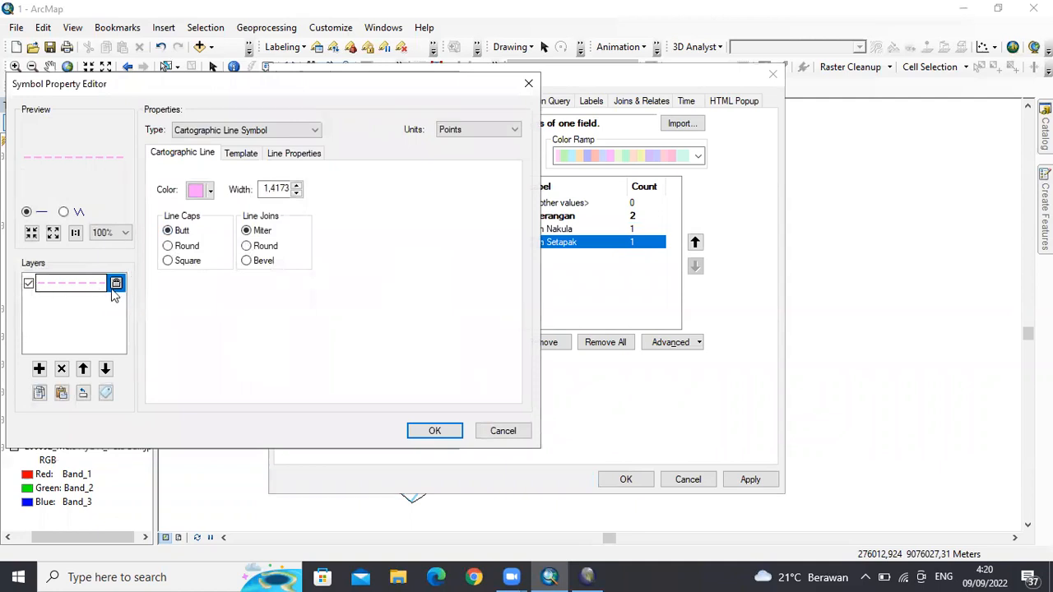
pyautogui.click(196, 190)
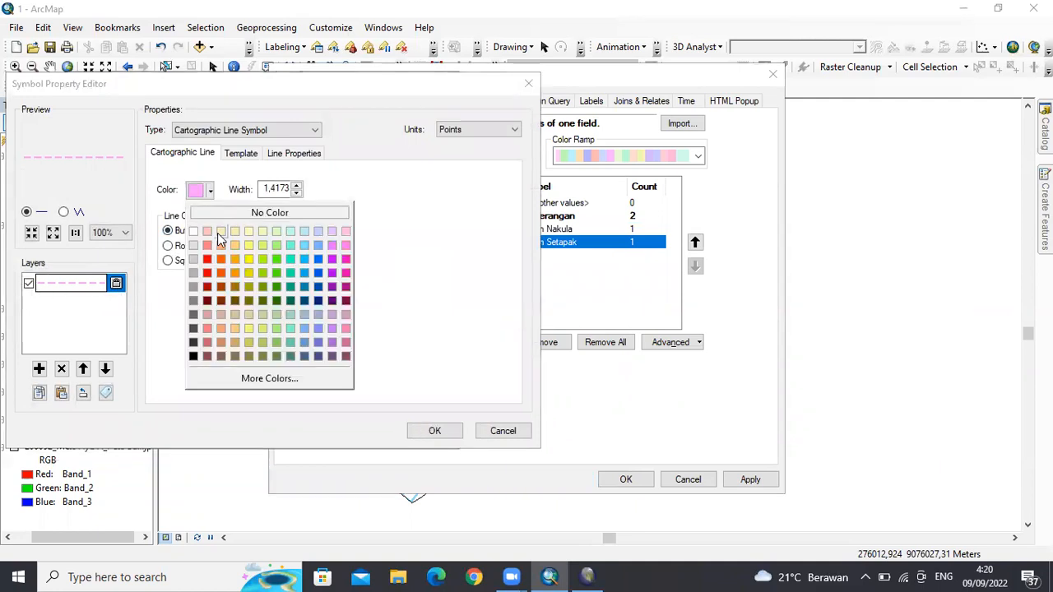
pyautogui.click(208, 260)
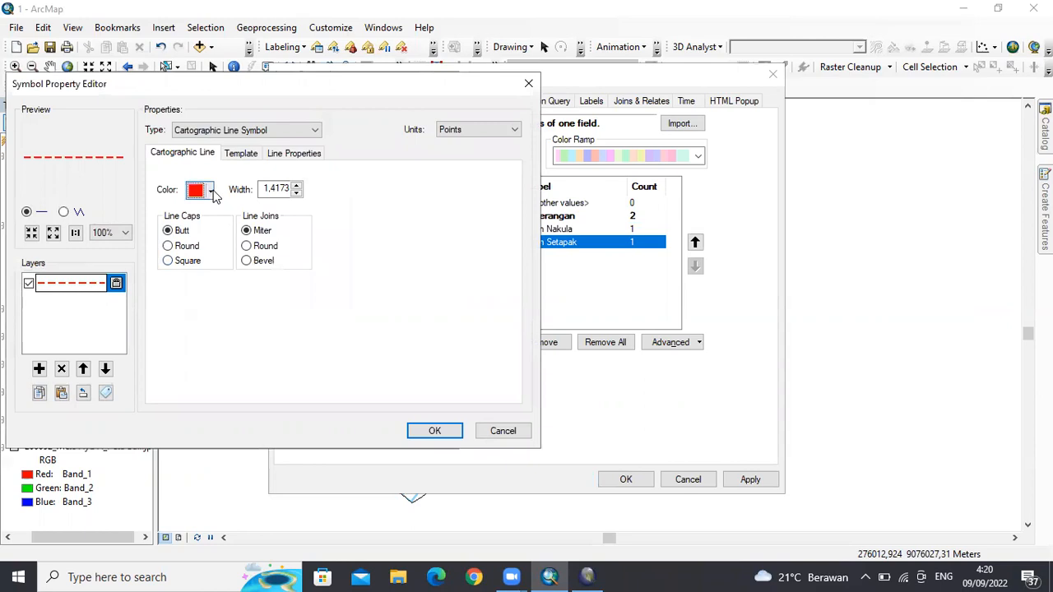
pyautogui.click(431, 431)
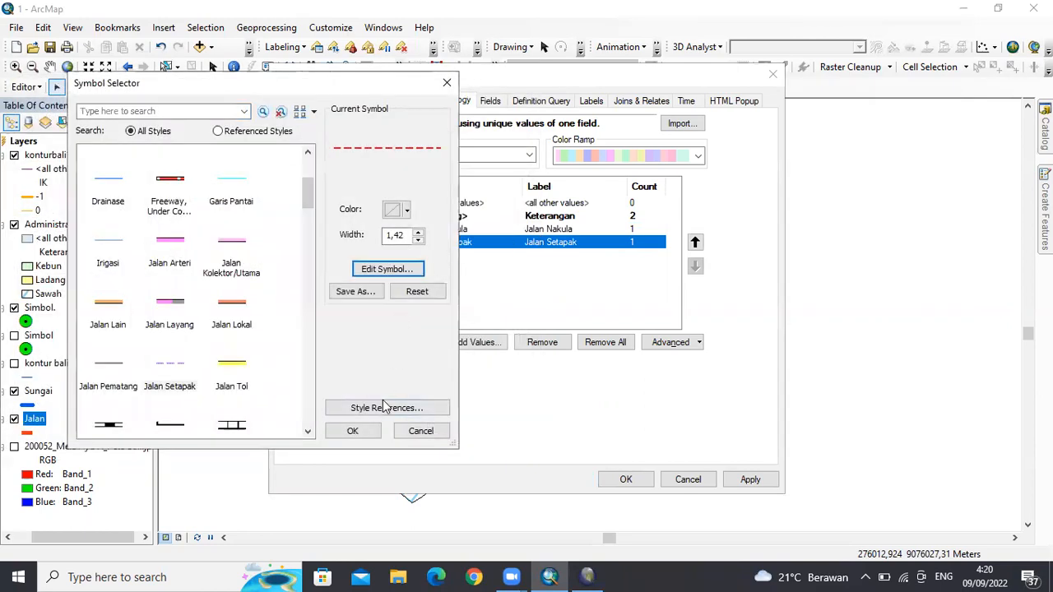
pyautogui.click(352, 430)
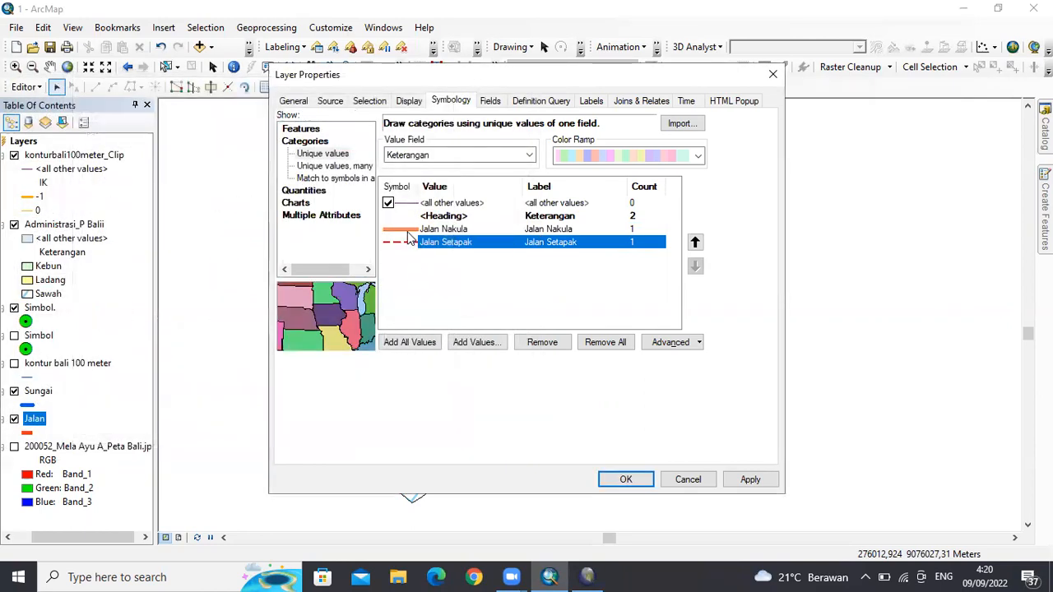
# Step: Hide the upper line layer of the Jalan Nakula symbol, color that layer red, and apply the symbology
pyautogui.doubleClick(407, 232)
pyautogui.click(388, 269)
pyautogui.click(29, 284)
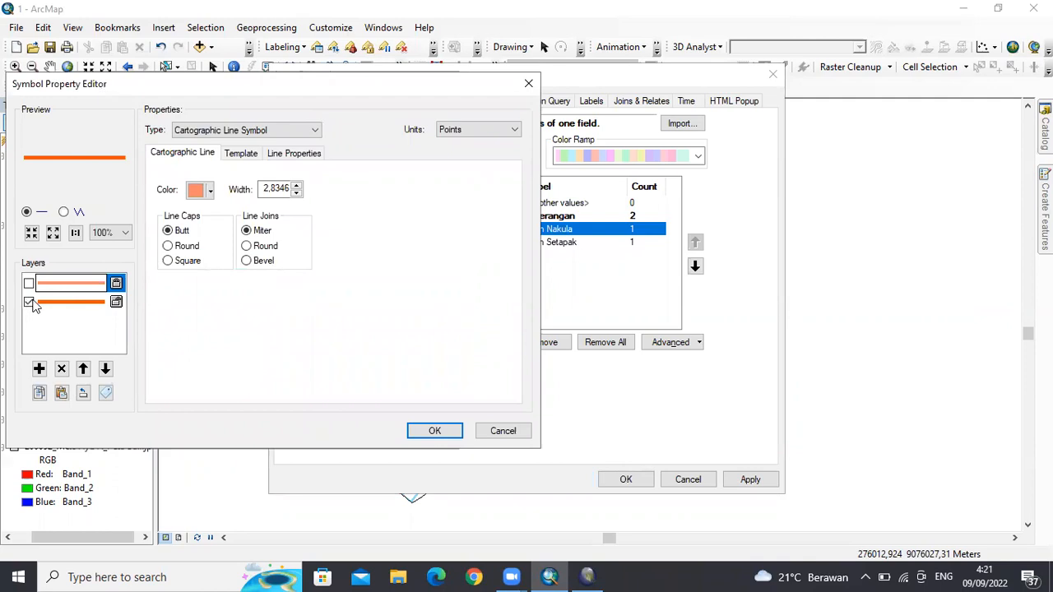
pyautogui.click(210, 190)
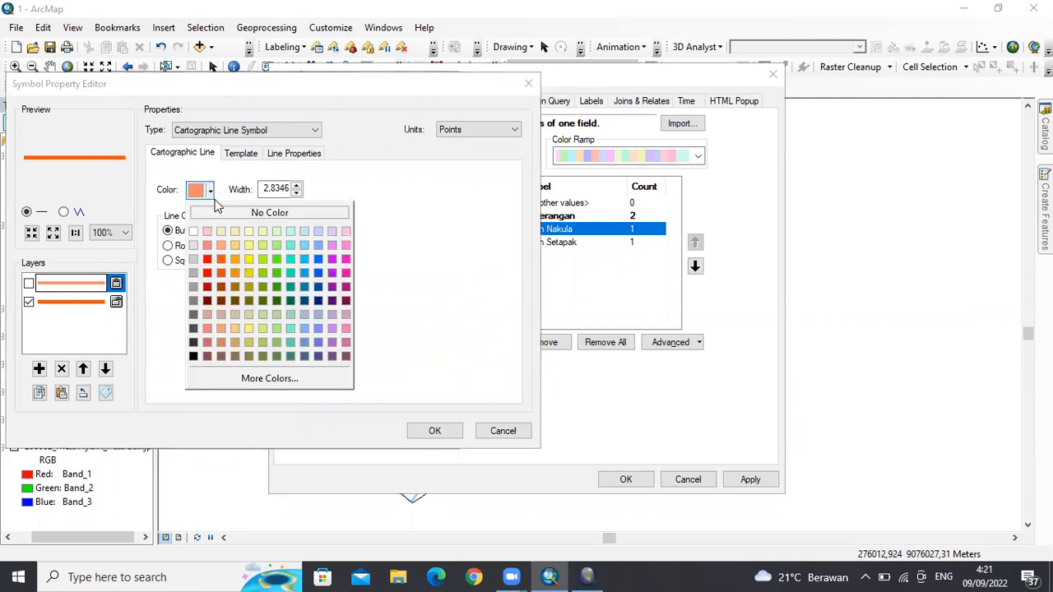
pyautogui.click(209, 252)
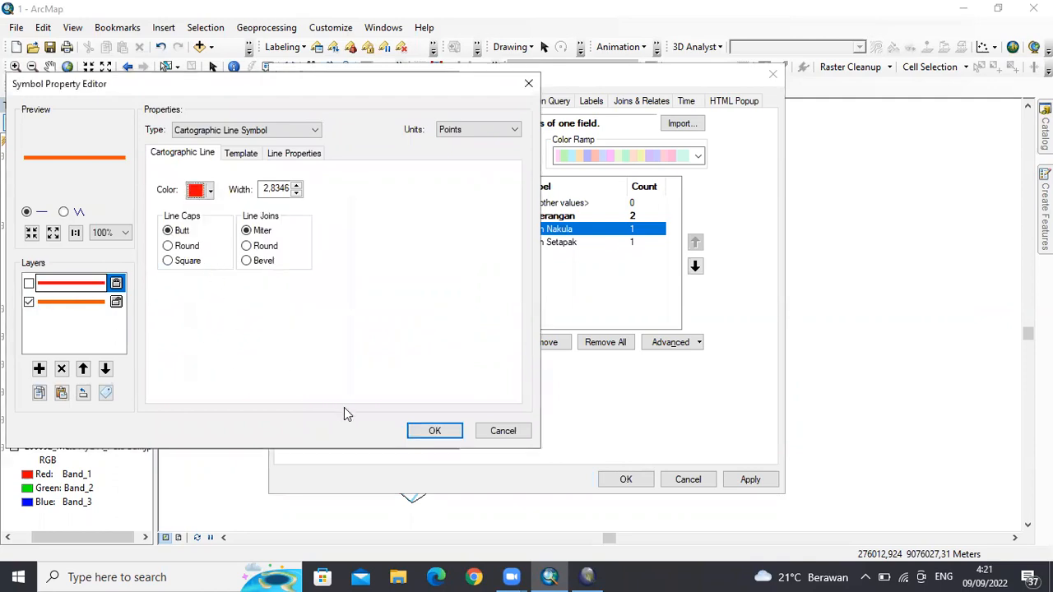
pyautogui.click(415, 431)
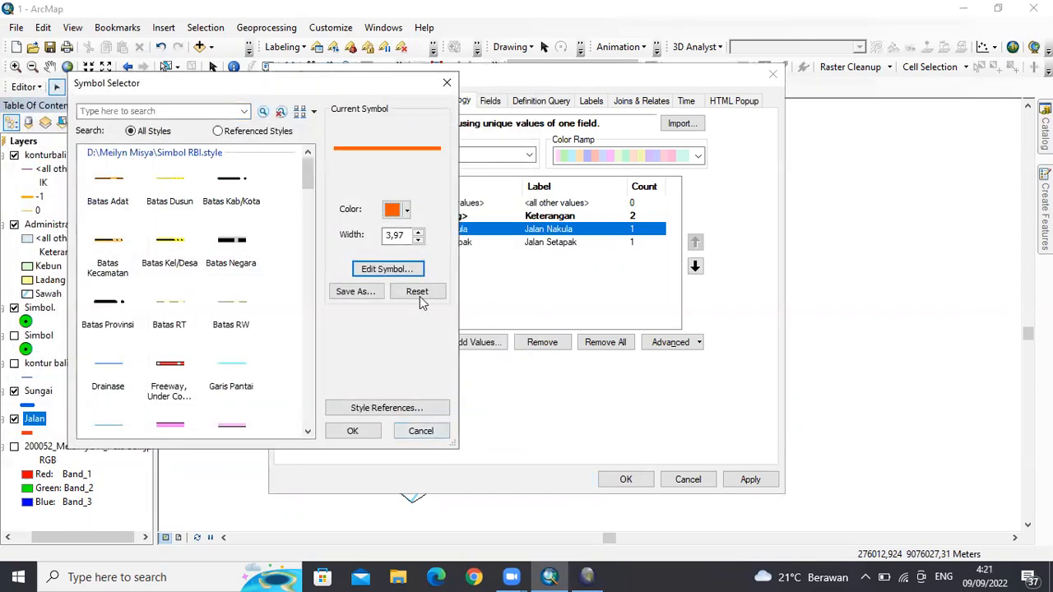
pyautogui.click(368, 432)
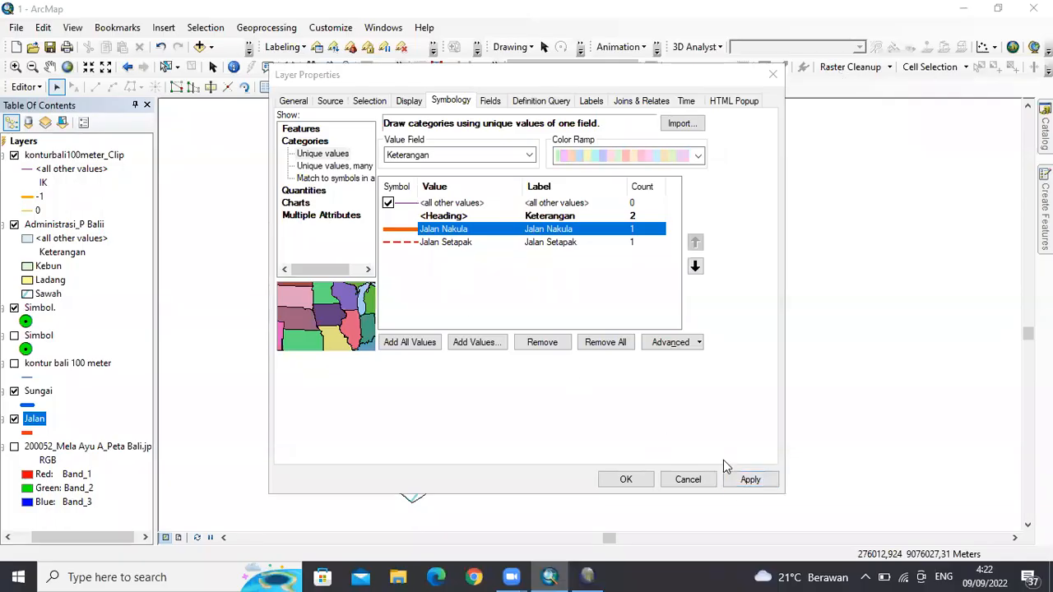
pyautogui.click(750, 479)
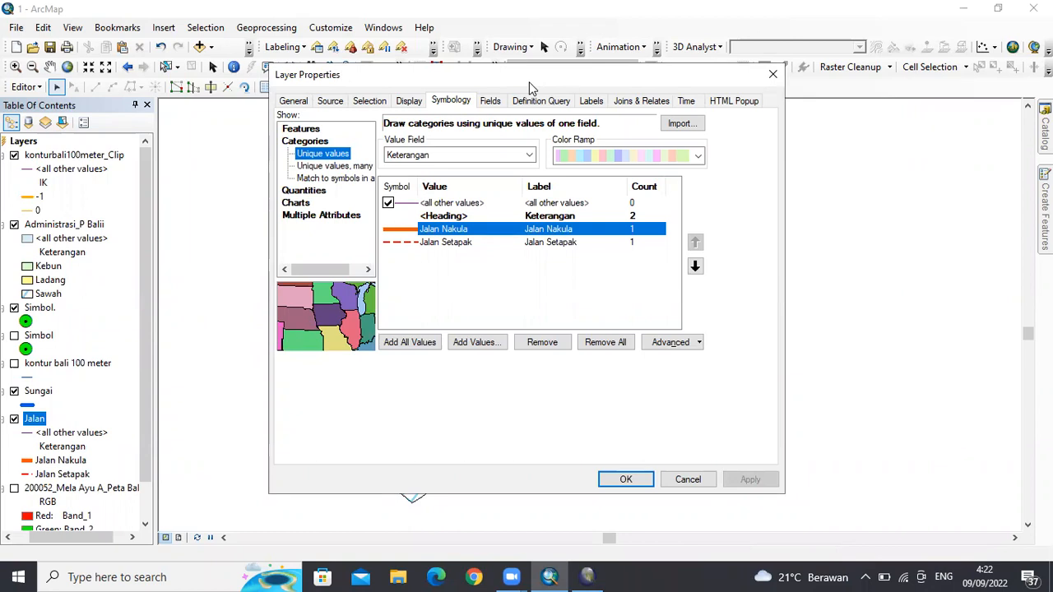
# Step: Turn on labeling for the Jalan layer, labeling all features the same way with the Keterangan field
pyautogui.moveTo(530, 87); pyautogui.dragTo(627, 100)
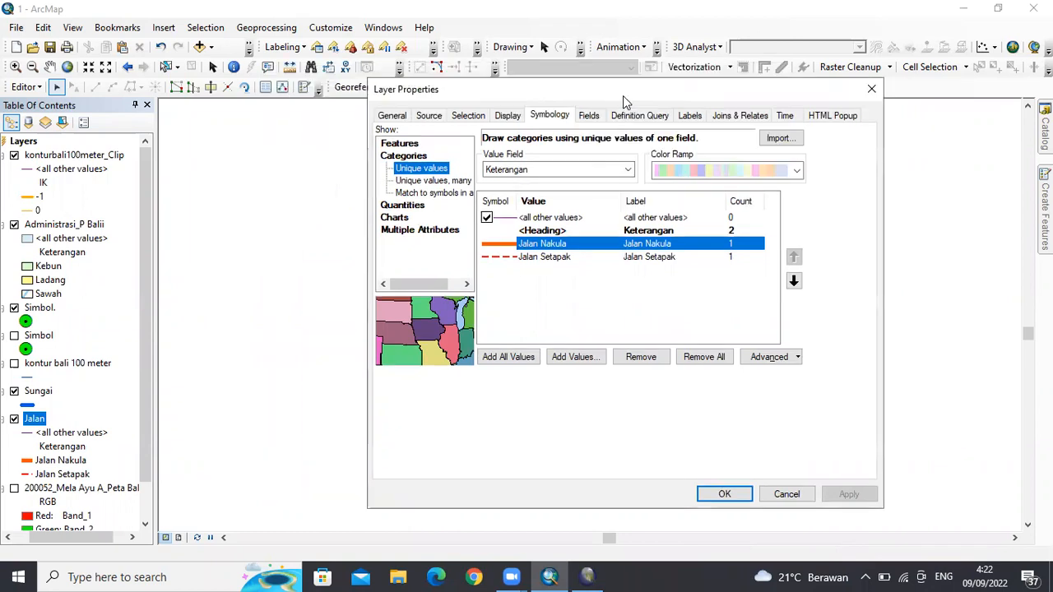
pyautogui.click(691, 115)
pyautogui.click(439, 137)
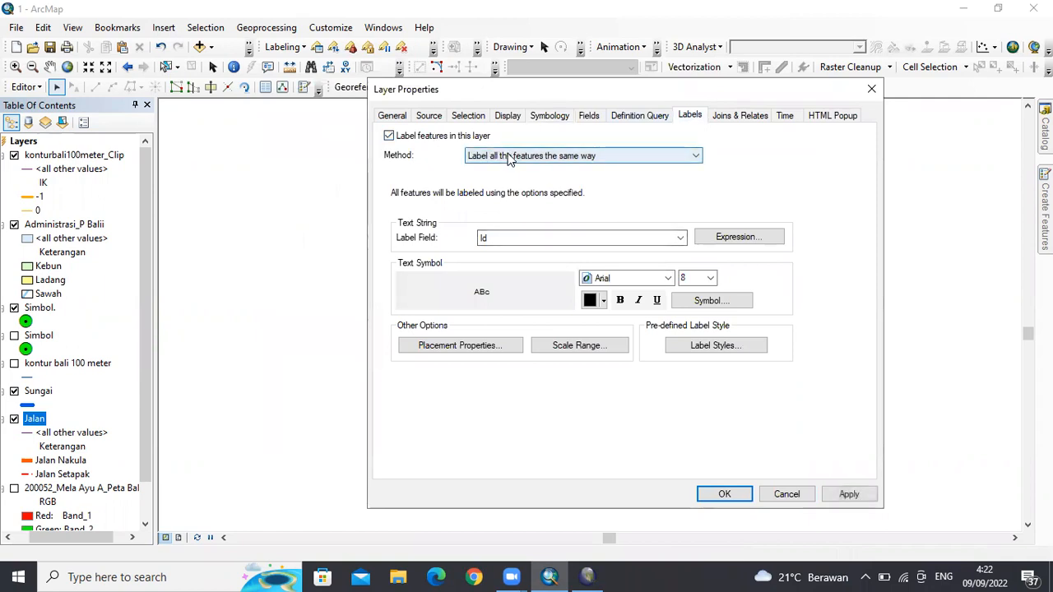
pyautogui.click(510, 159)
pyautogui.click(511, 171)
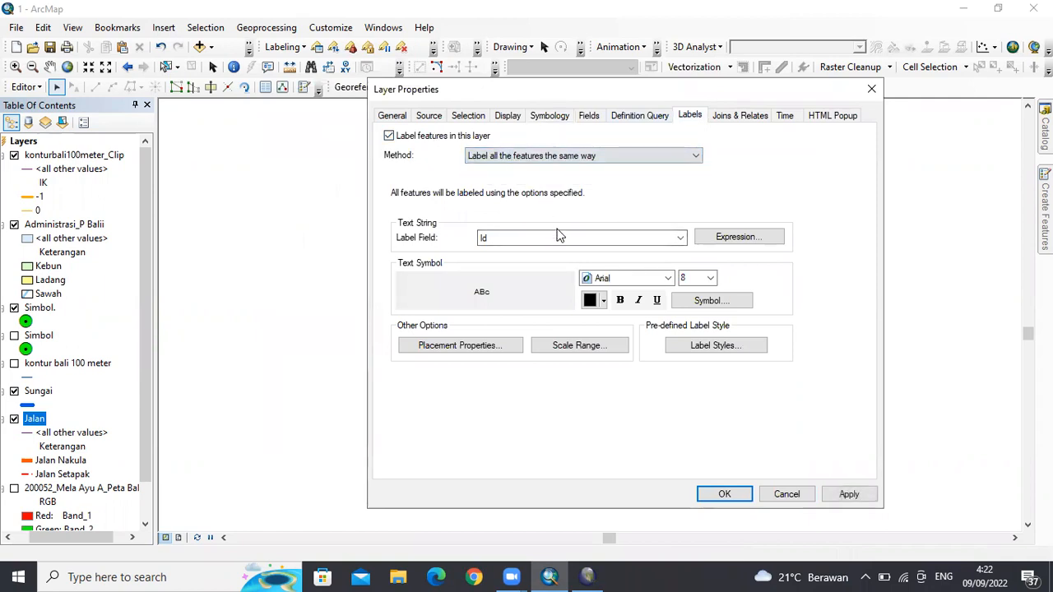
pyautogui.click(559, 238)
pyautogui.click(563, 271)
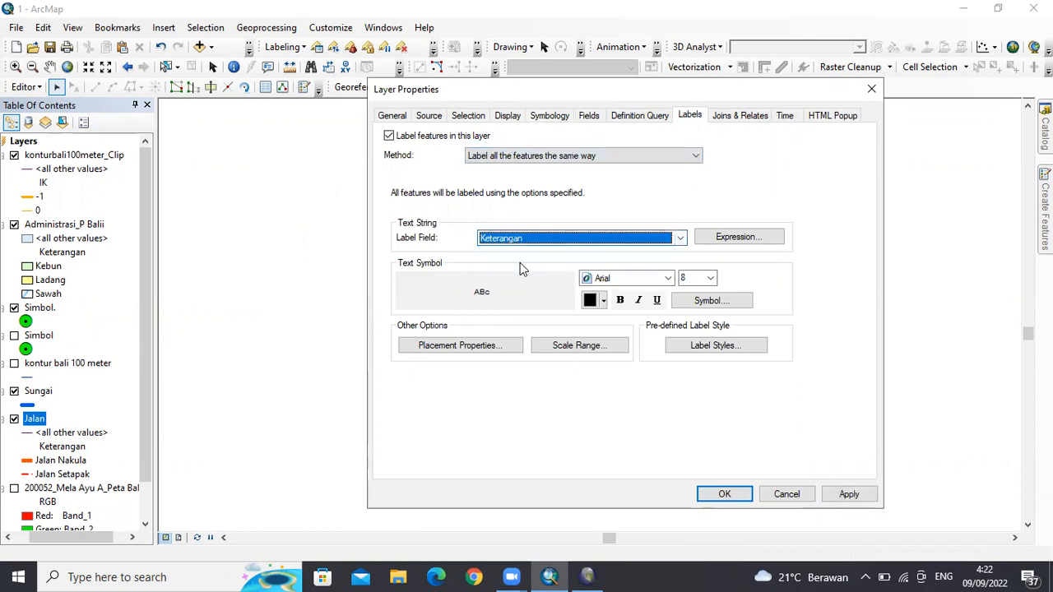
# Step: Set the Jalan label font to Times New Roman, apply the label settings, and close the layer properties
pyautogui.click(642, 280)
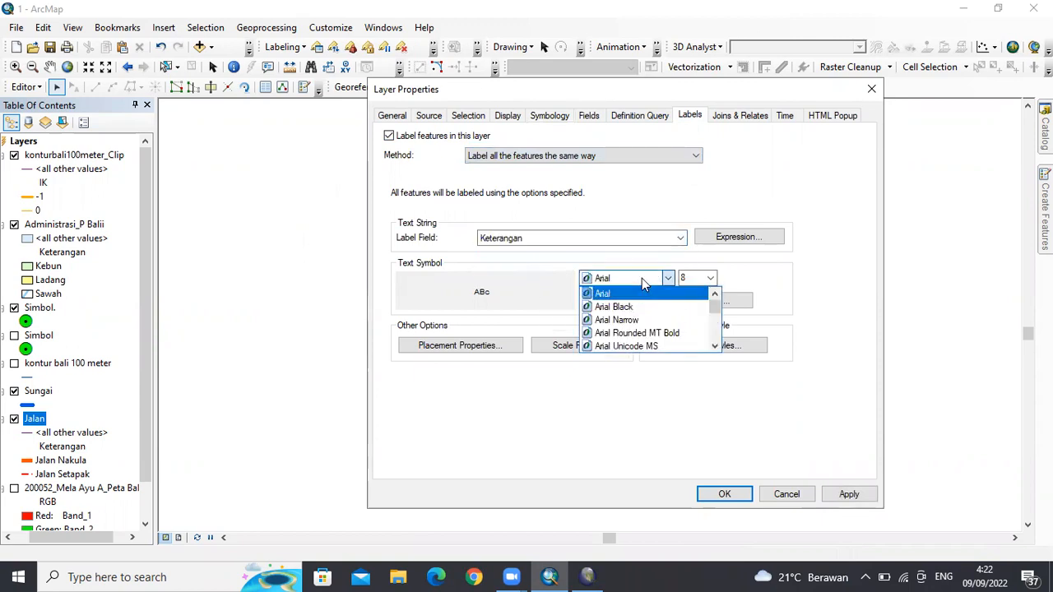
pyautogui.write('ti')
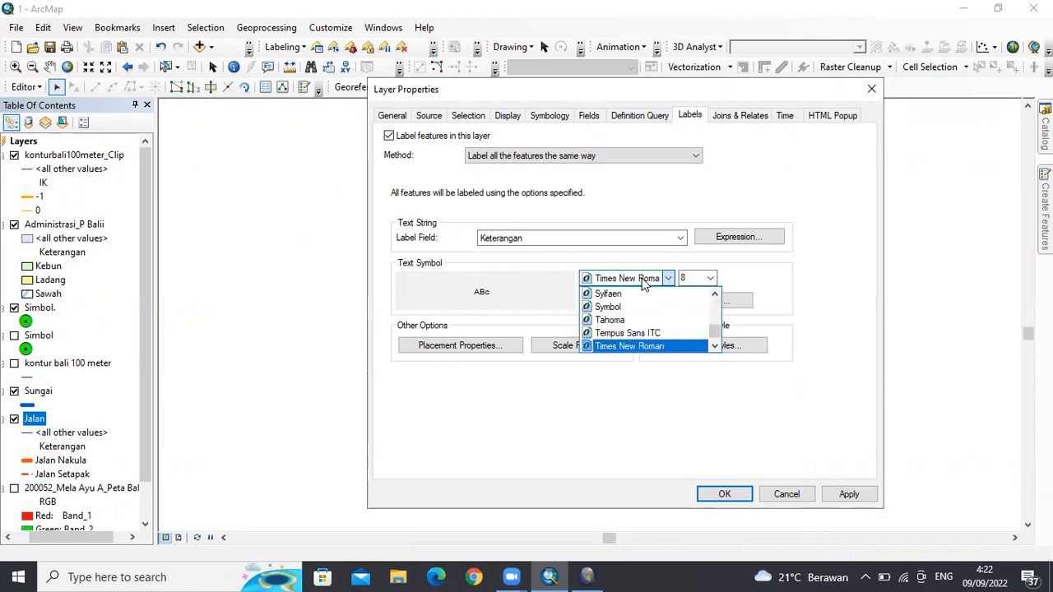
pyautogui.click(773, 279)
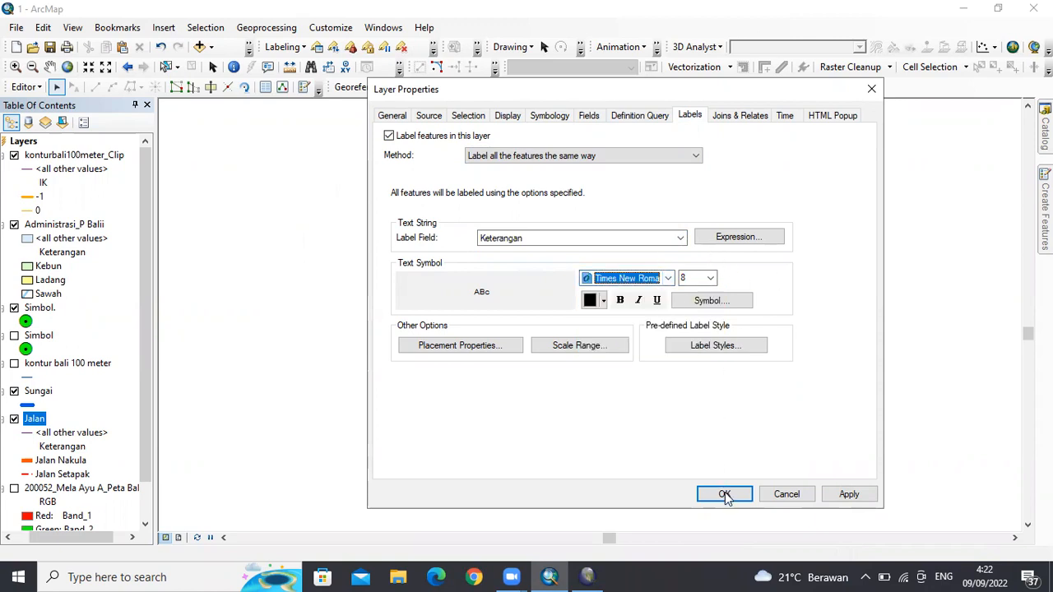
pyautogui.click(849, 494)
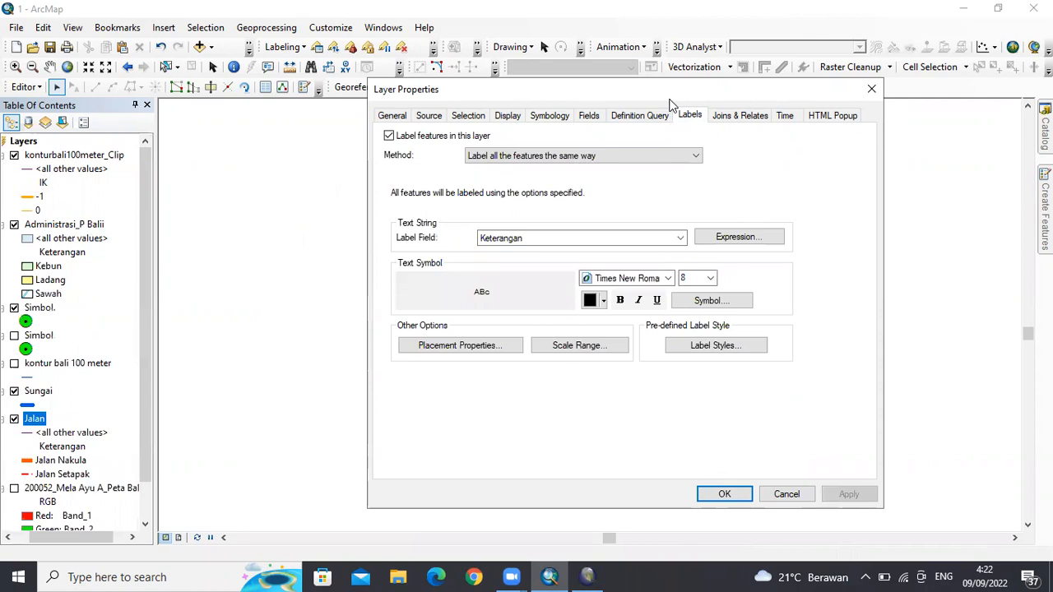
pyautogui.moveTo(670, 98); pyautogui.dragTo(666, 80)
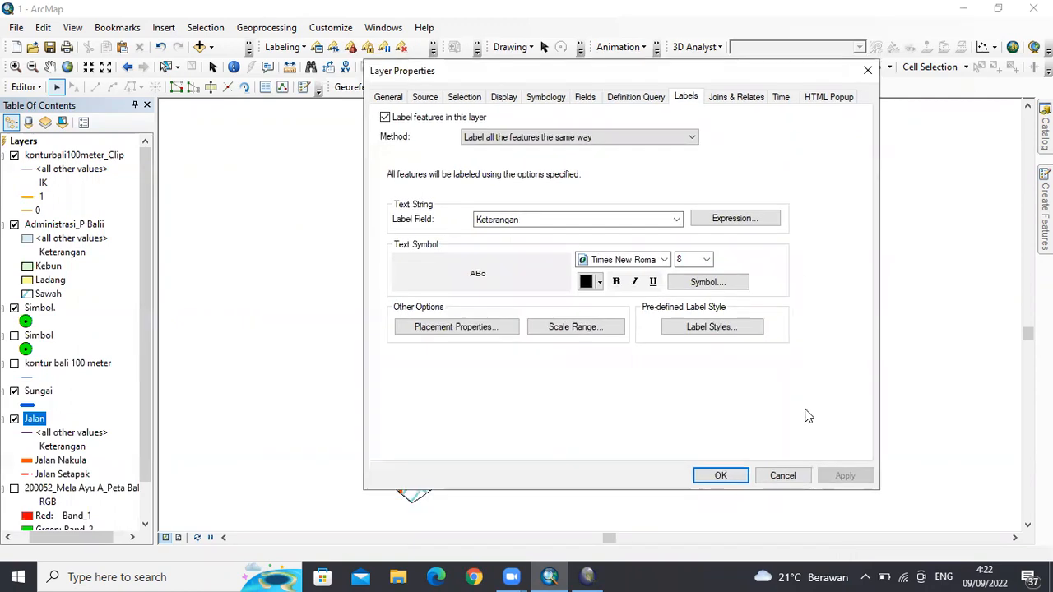
pyautogui.click(721, 477)
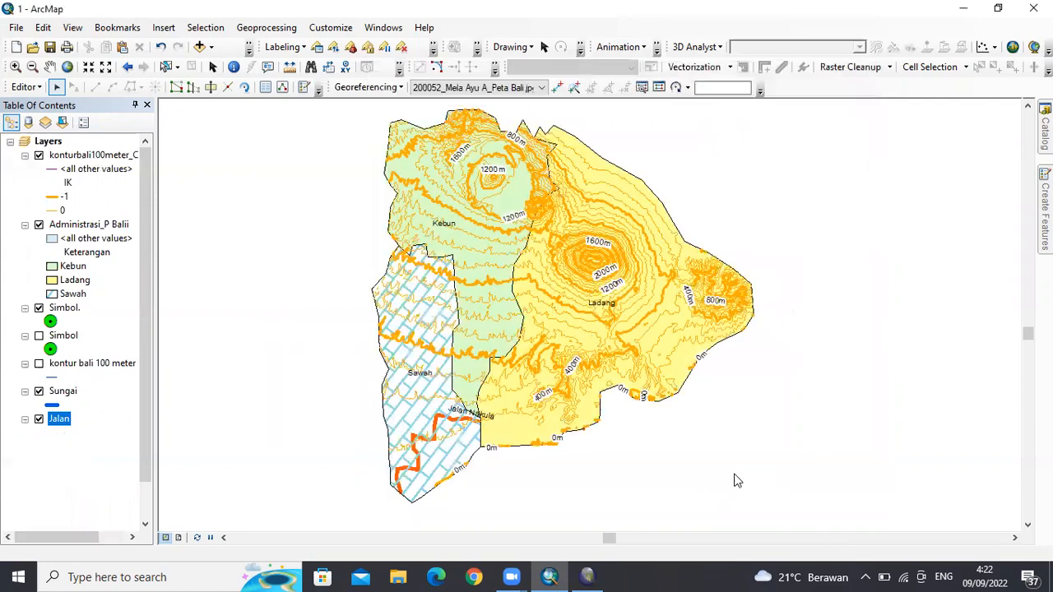
# Step: Stop the current editing session and save the edits made to the map layers
pyautogui.rightClick(32, 421)
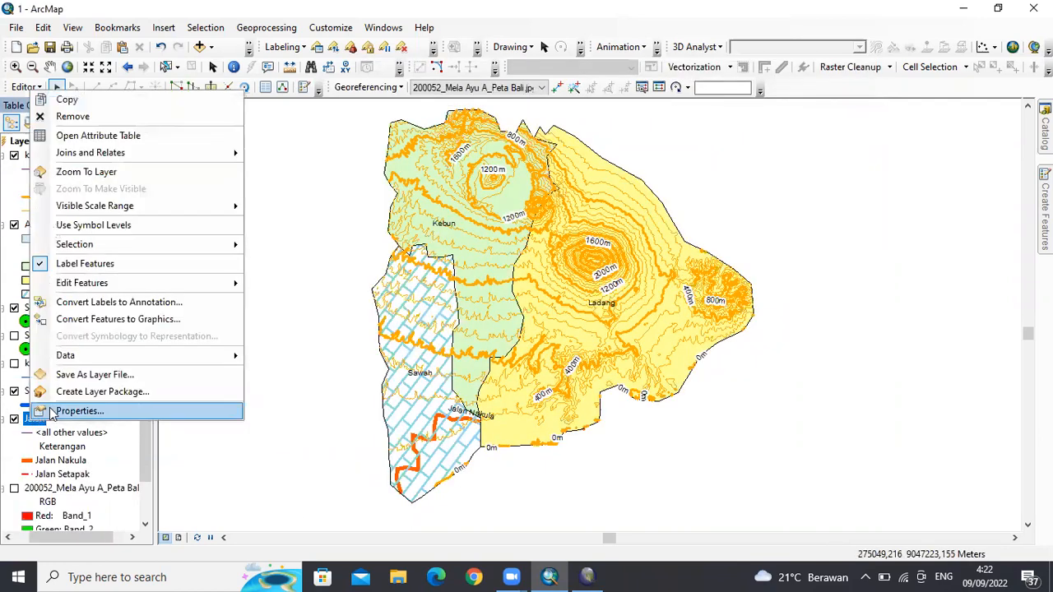
pyautogui.click(25, 86)
pyautogui.click(47, 122)
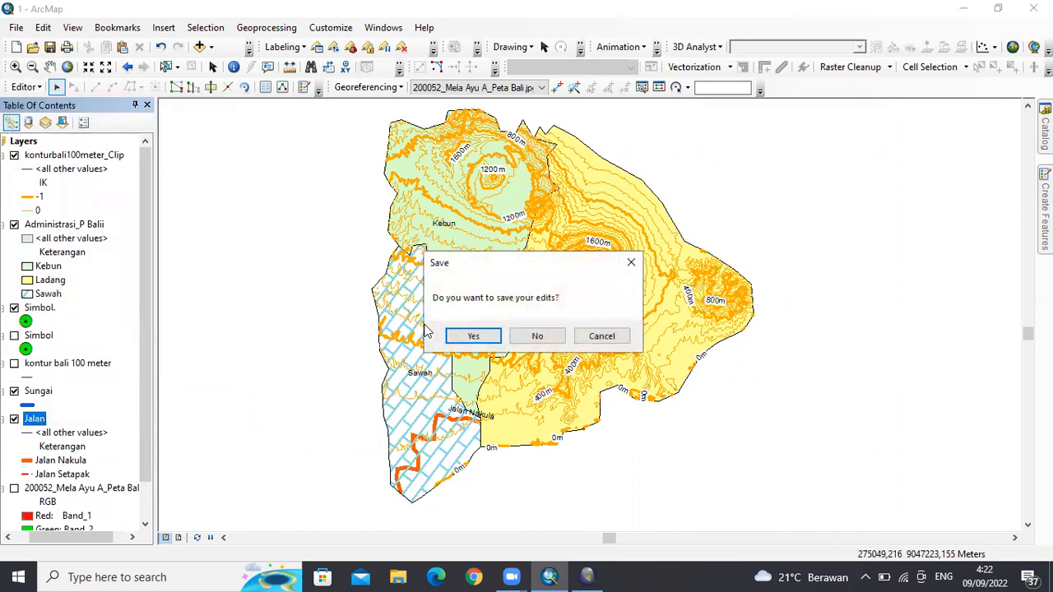
pyautogui.click(467, 335)
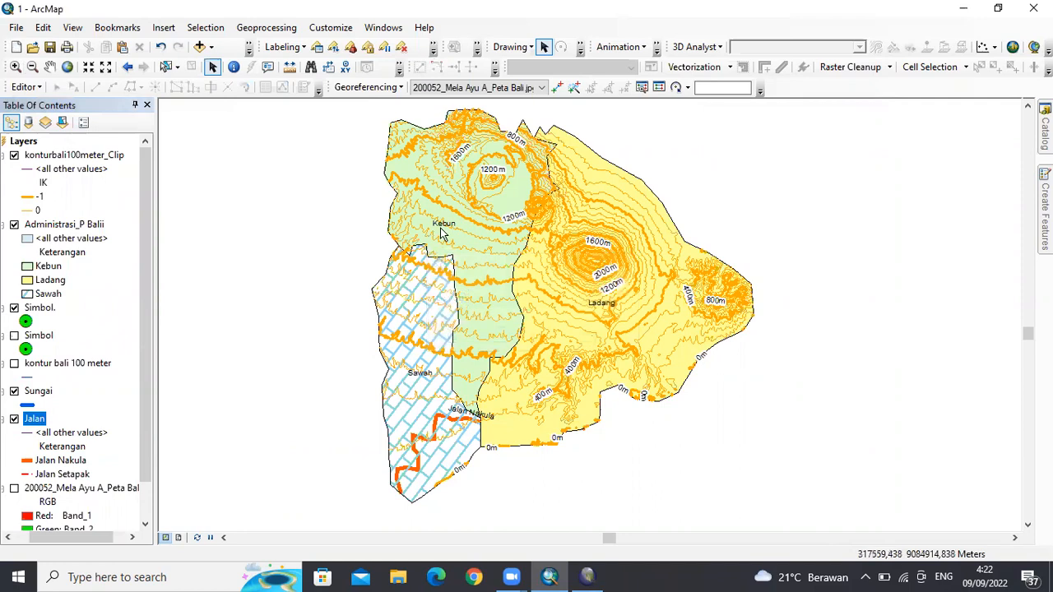
# Step: Reorder the layers so Sungai and Jalan are drawn above Administrasi_P Balii, with Sungai directly above Jalan
pyautogui.moveTo(145, 397); pyautogui.dragTo(152, 486)
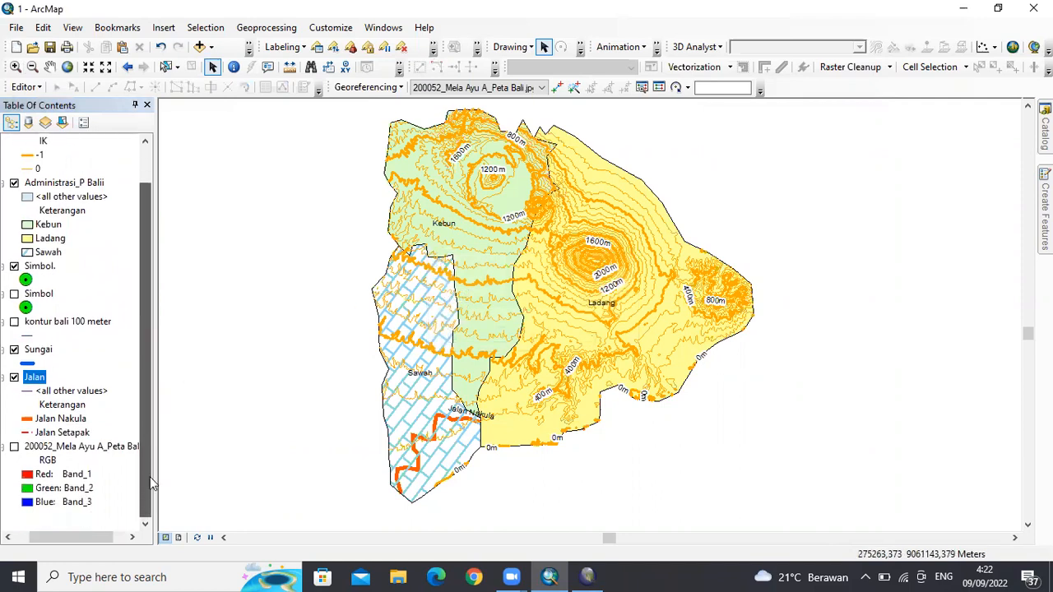
pyautogui.click(38, 351)
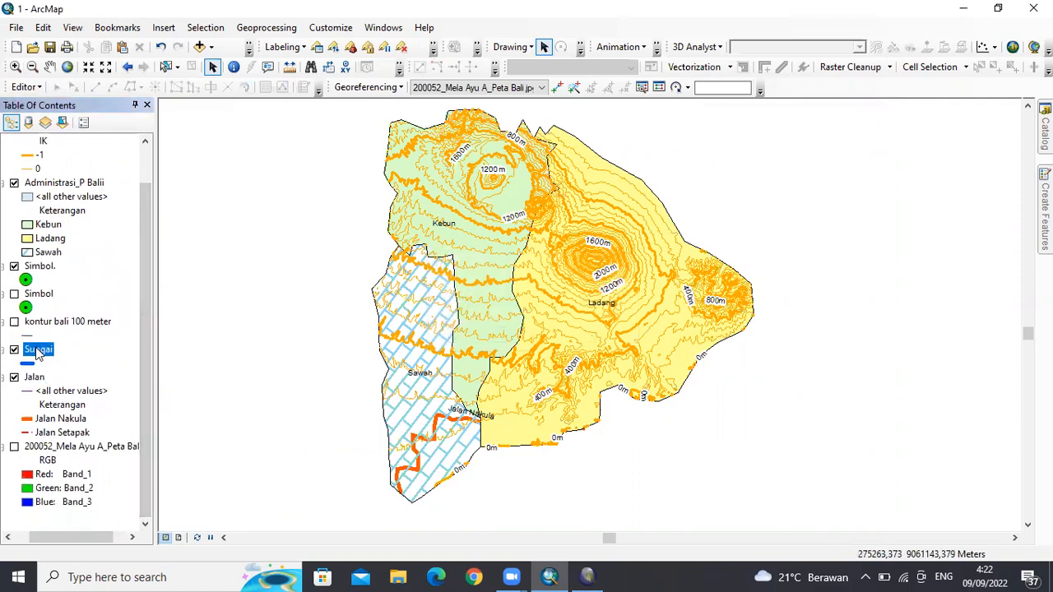
pyautogui.moveTo(148, 387); pyautogui.dragTo(149, 352)
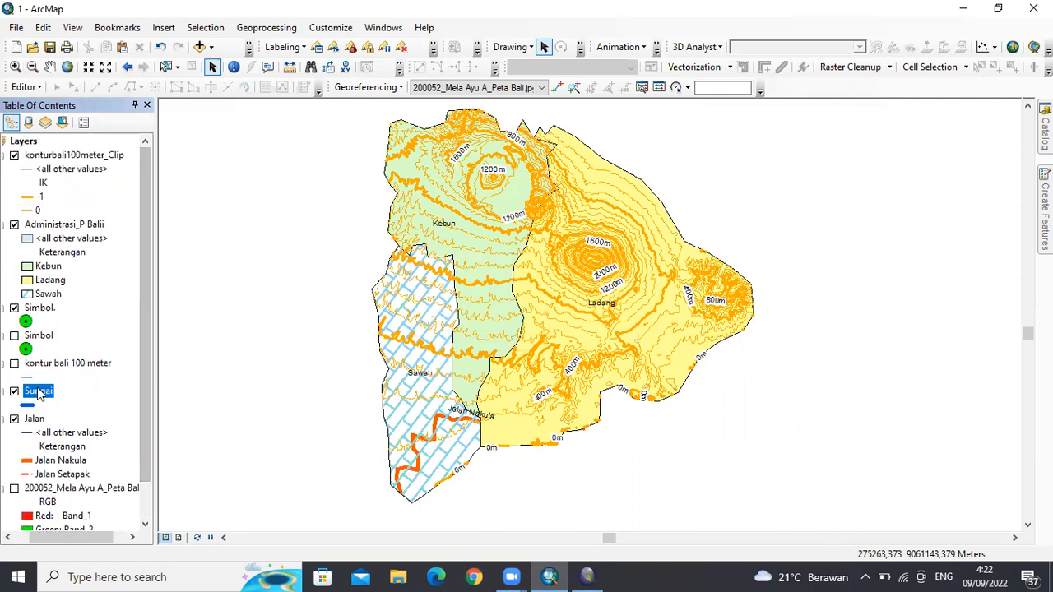
pyautogui.moveTo(53, 344)
pyautogui.mouseDown()
pyautogui.moveTo(65, 271)
pyautogui.moveTo(59, 228)
pyautogui.mouseUp()
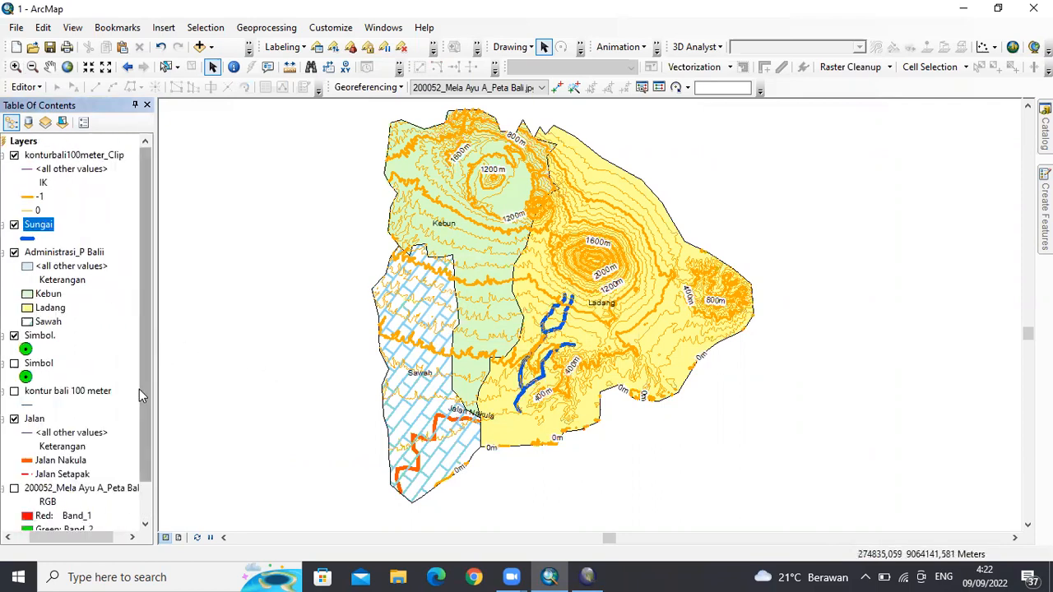
pyautogui.click(35, 419)
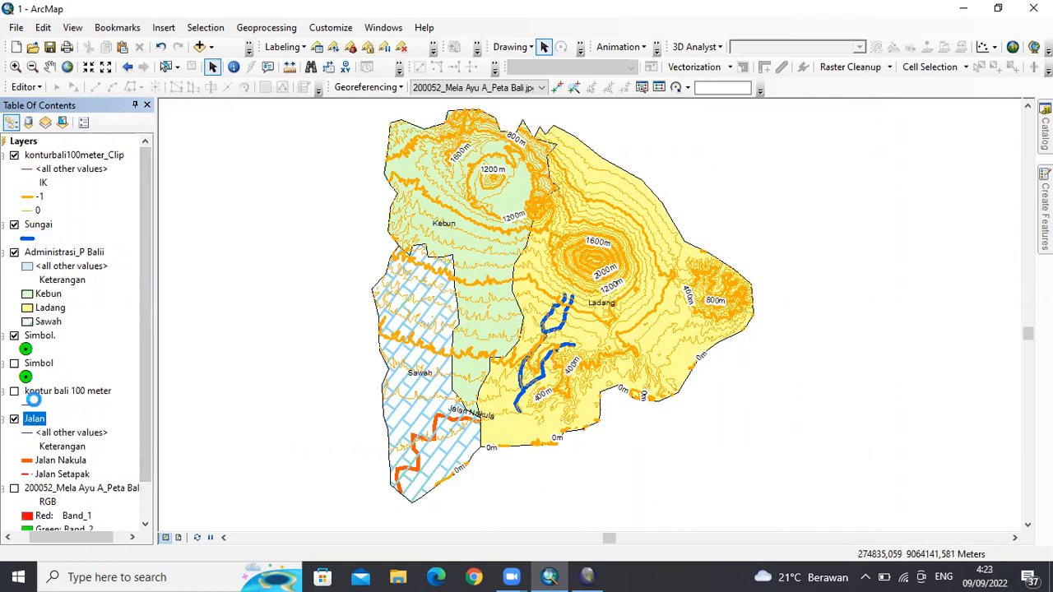
pyautogui.moveTo(27, 270); pyautogui.dragTo(26, 247)
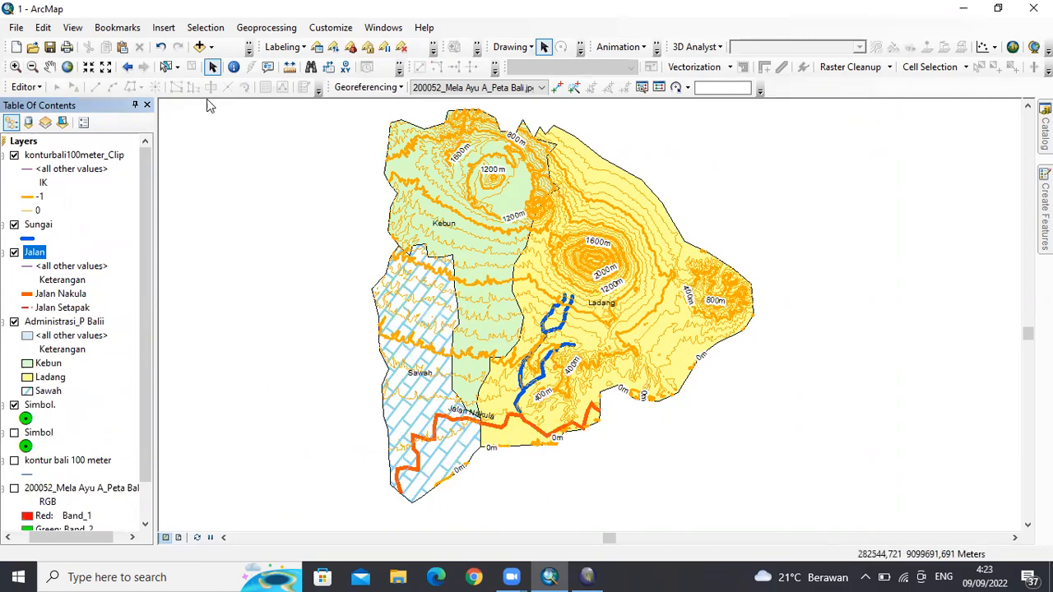
# Step: Open the Sungai layer's attribute table and add a Text field named Keterangan
pyautogui.keyDown('ctrl'); pyautogui.click(47, 231); pyautogui.keyUp('ctrl')
pyautogui.rightClick(47, 231)
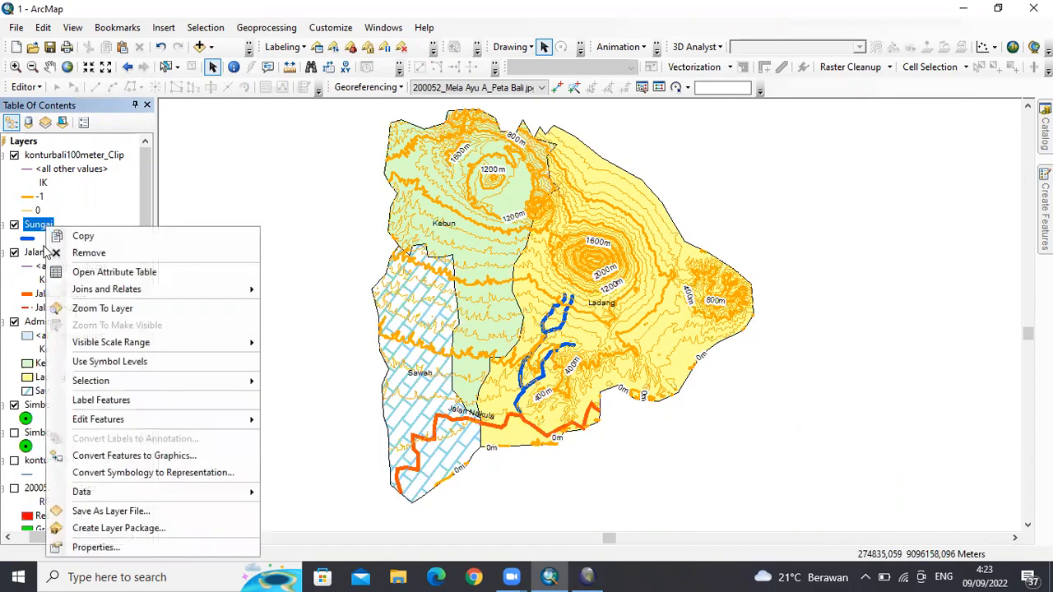
pyautogui.click(53, 274)
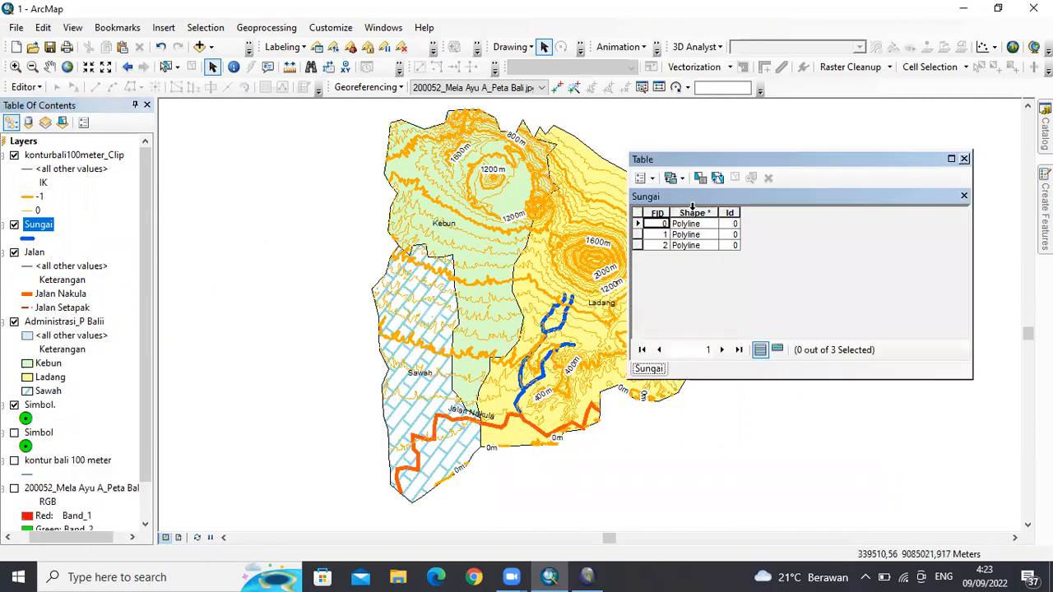
pyautogui.click(645, 178)
pyautogui.click(668, 286)
pyautogui.write('Keterangan')
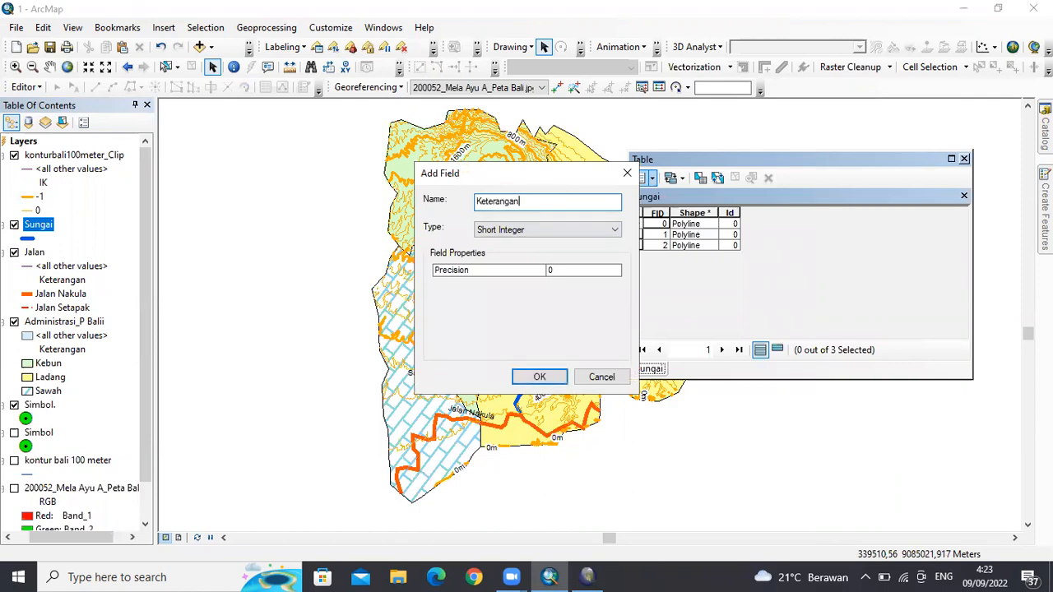
pyautogui.click(534, 228)
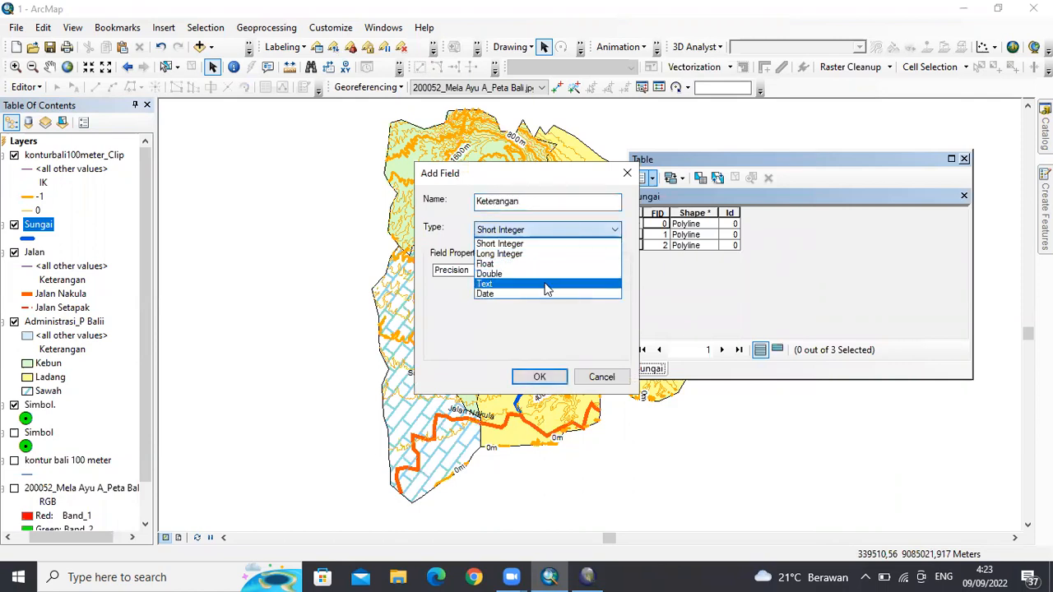
pyautogui.click(546, 285)
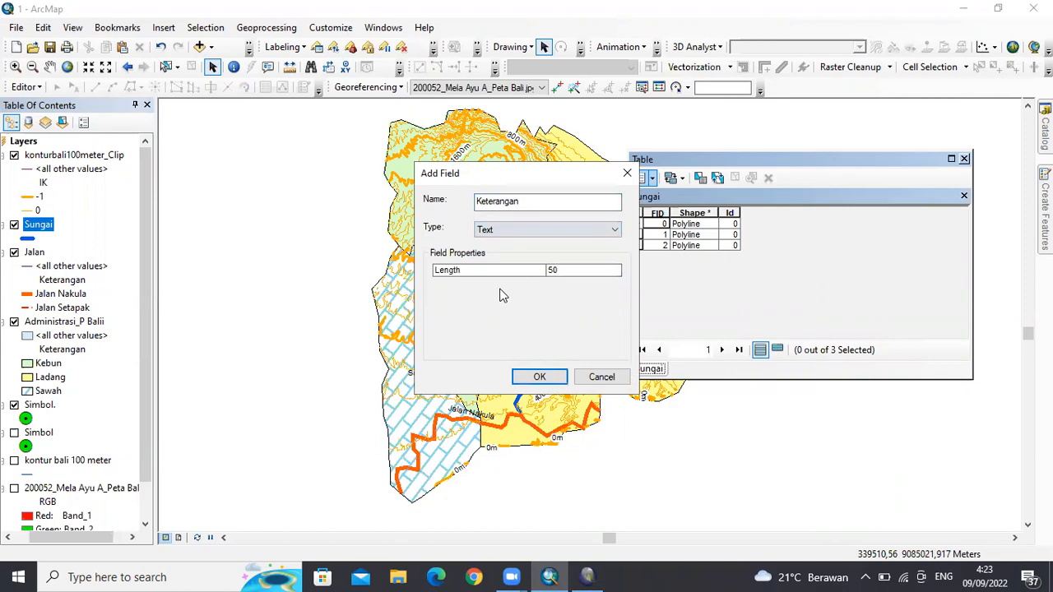
pyautogui.click(547, 379)
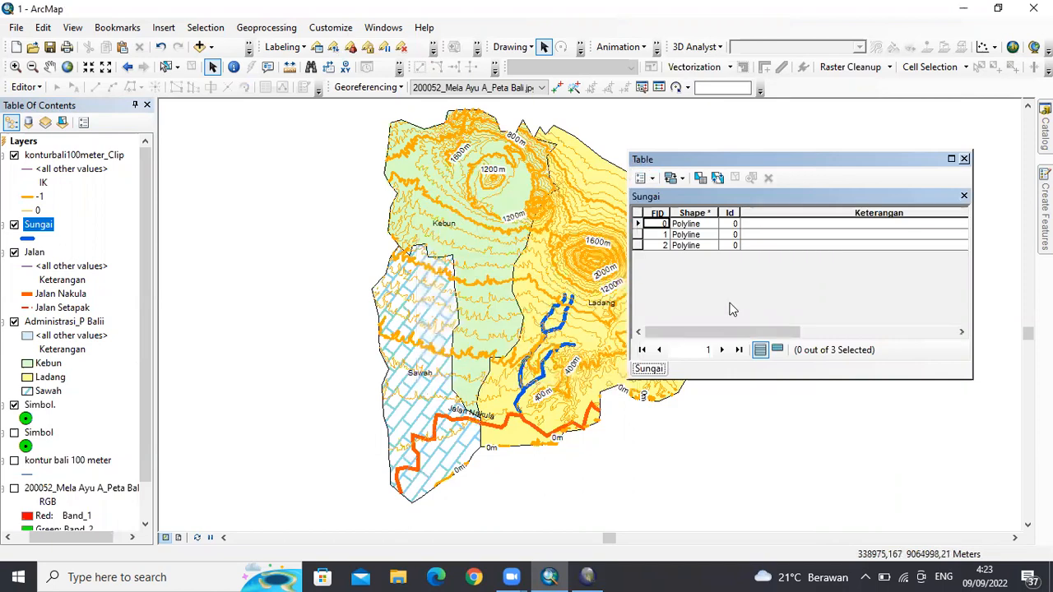
# Step: Start editing the Sungai layer and fill Keterangan in row order with Sungai Bengawan Solo, Sungai Musi and Sungai Mataram, then close the table
pyautogui.click(749, 227)
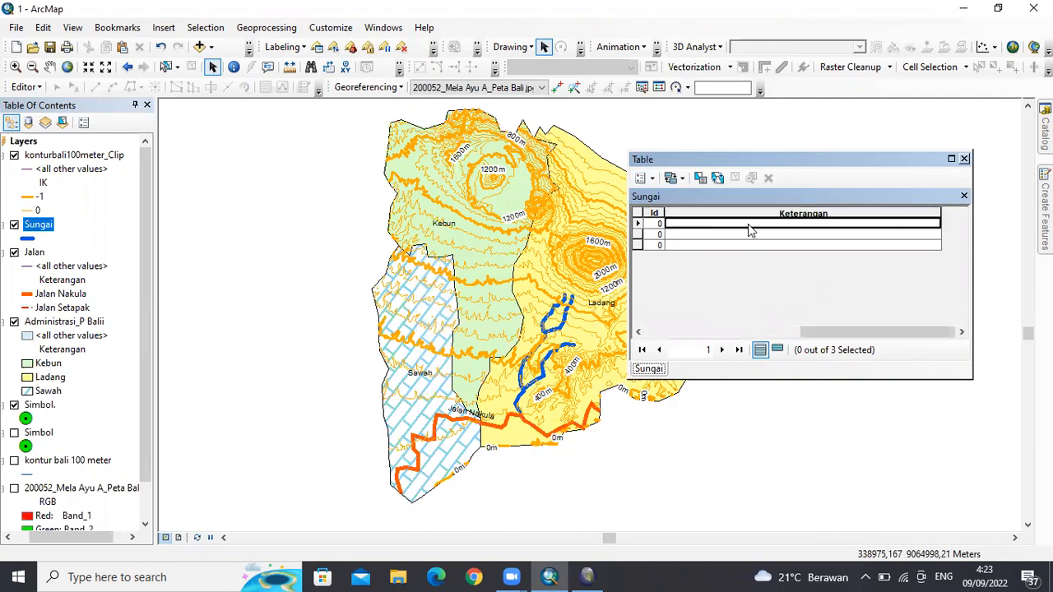
pyautogui.rightClick(43, 225)
pyautogui.moveTo(198, 421)
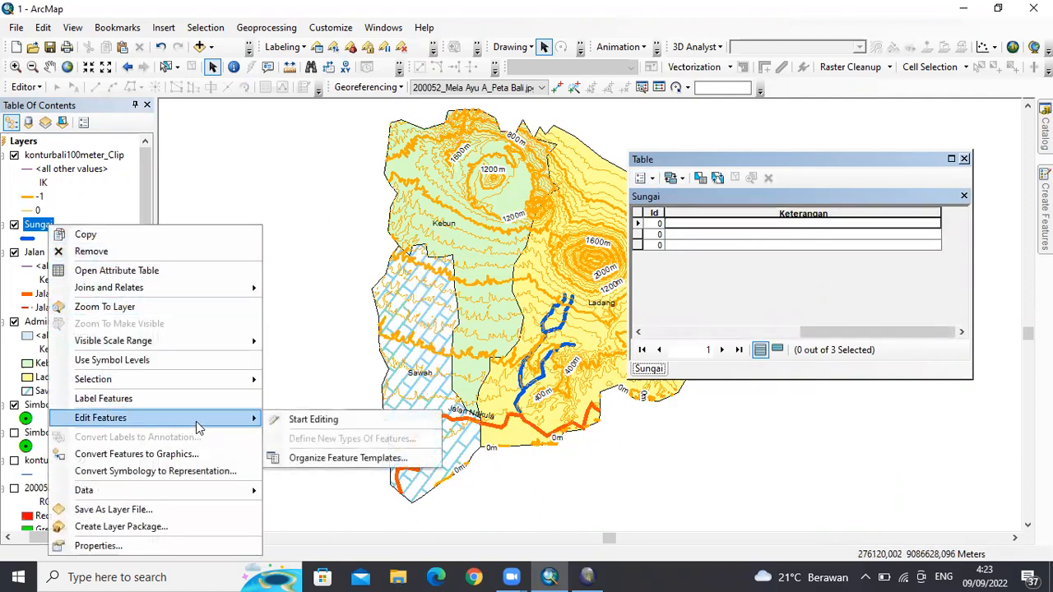
pyautogui.click(313, 420)
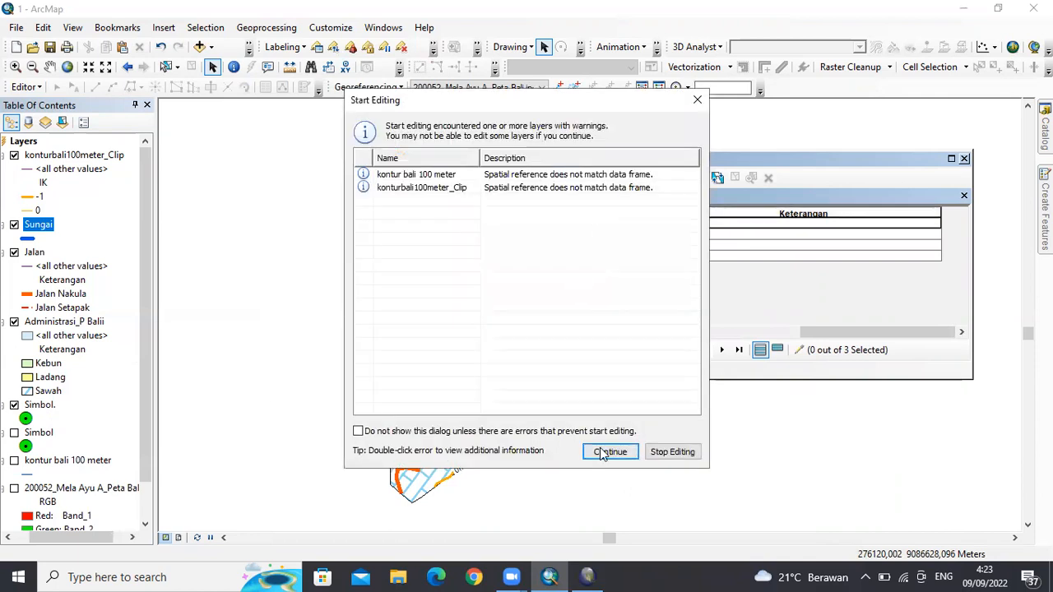
pyautogui.click(606, 448)
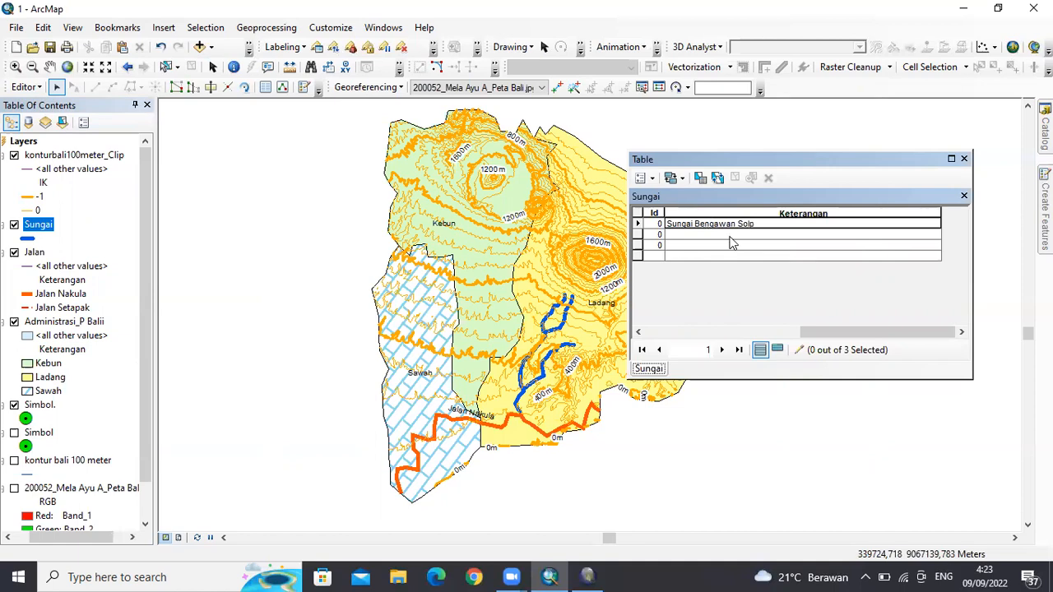
pyautogui.click(735, 235)
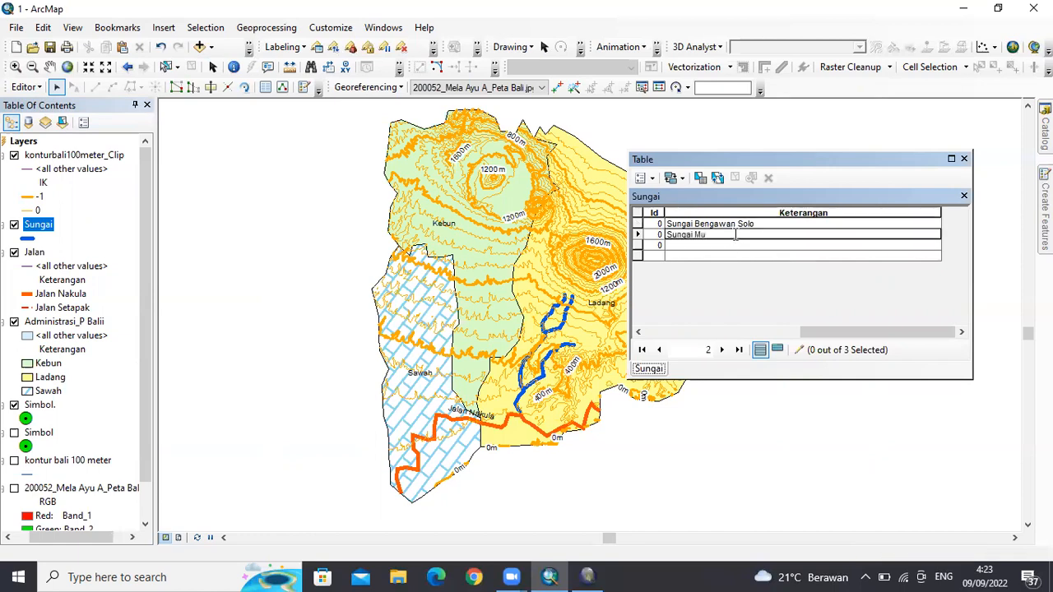
pyautogui.click(725, 245)
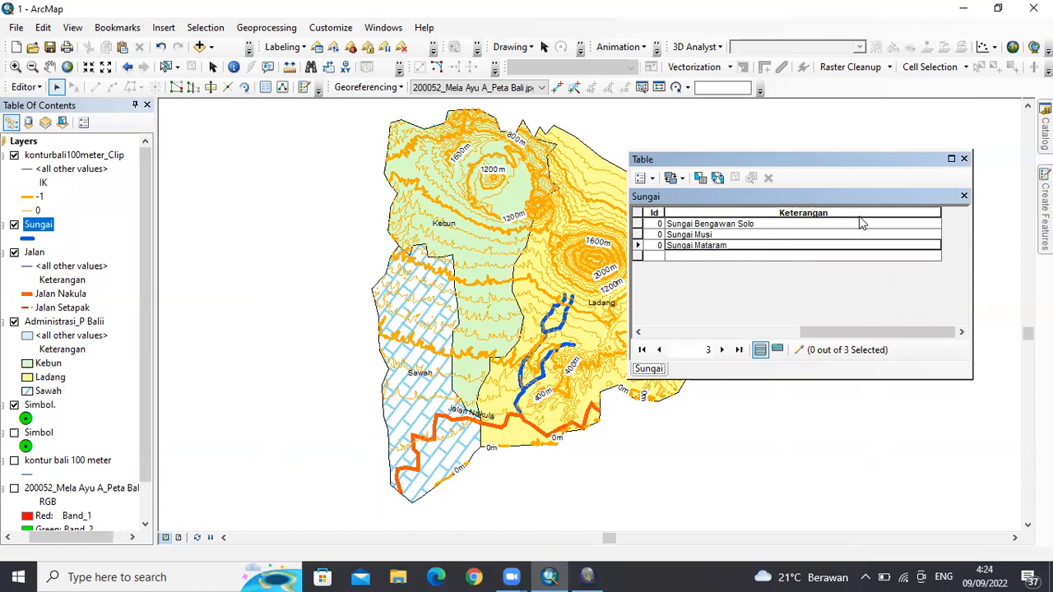
pyautogui.click(966, 159)
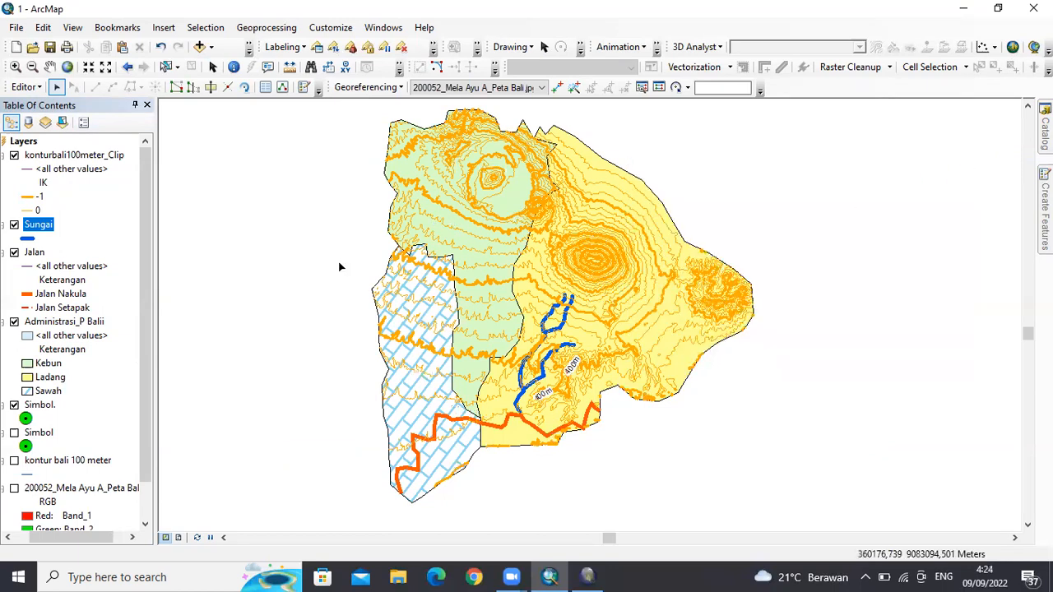
# Step: Symbolize the Sungai layer by unique values of the Keterangan field and add all its values
pyautogui.rightClick(33, 232)
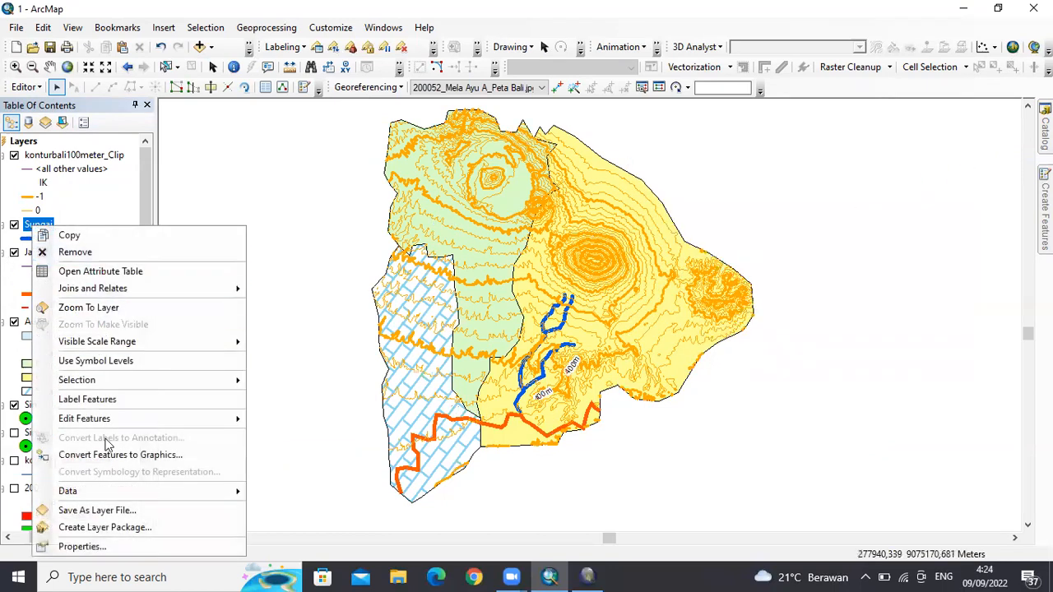
pyautogui.click(107, 546)
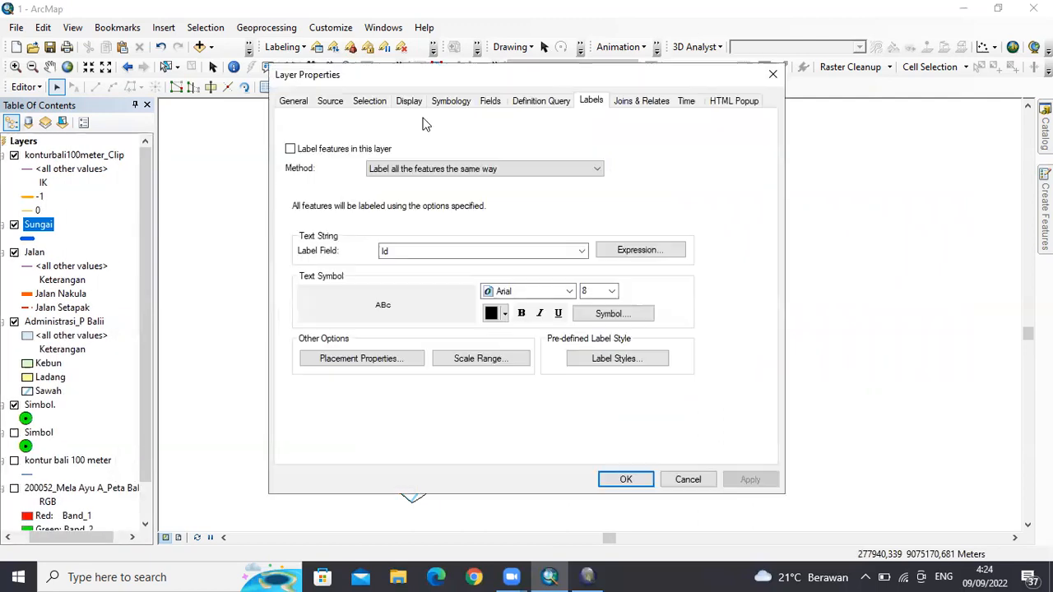
pyautogui.click(445, 103)
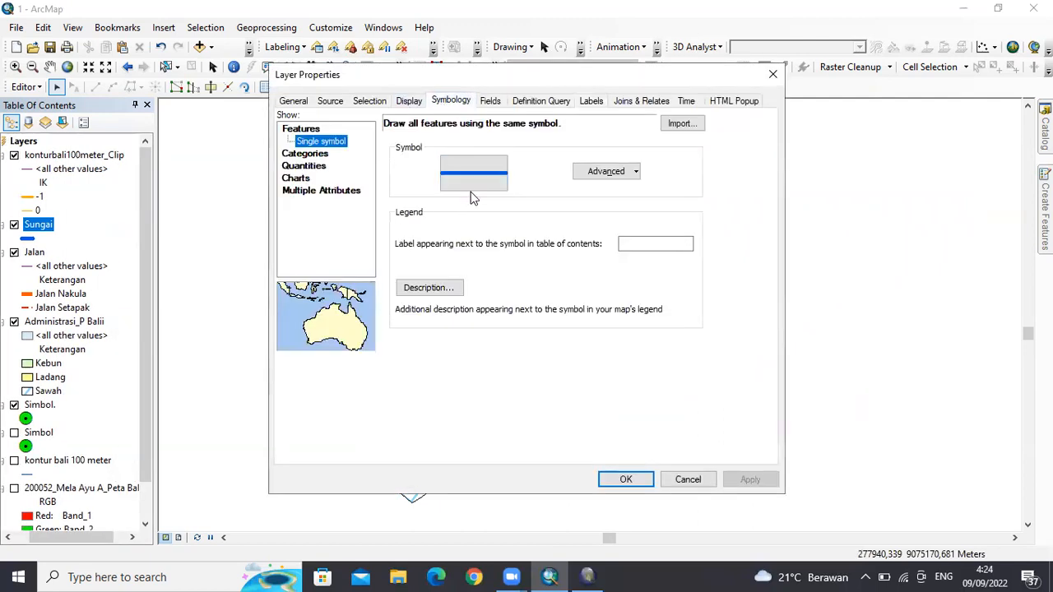
pyautogui.click(317, 154)
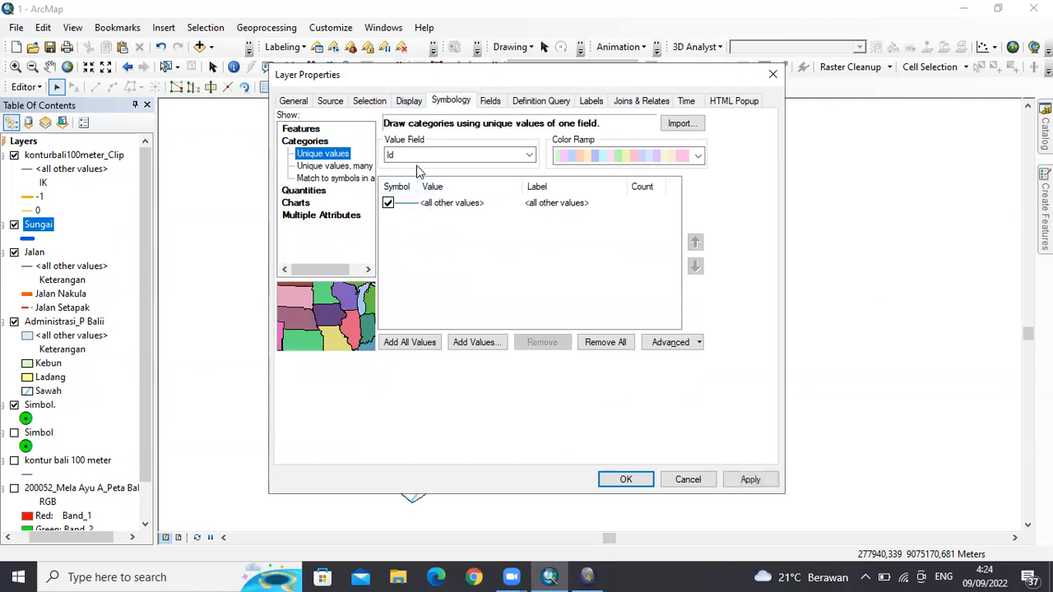
pyautogui.click(422, 156)
pyautogui.click(428, 181)
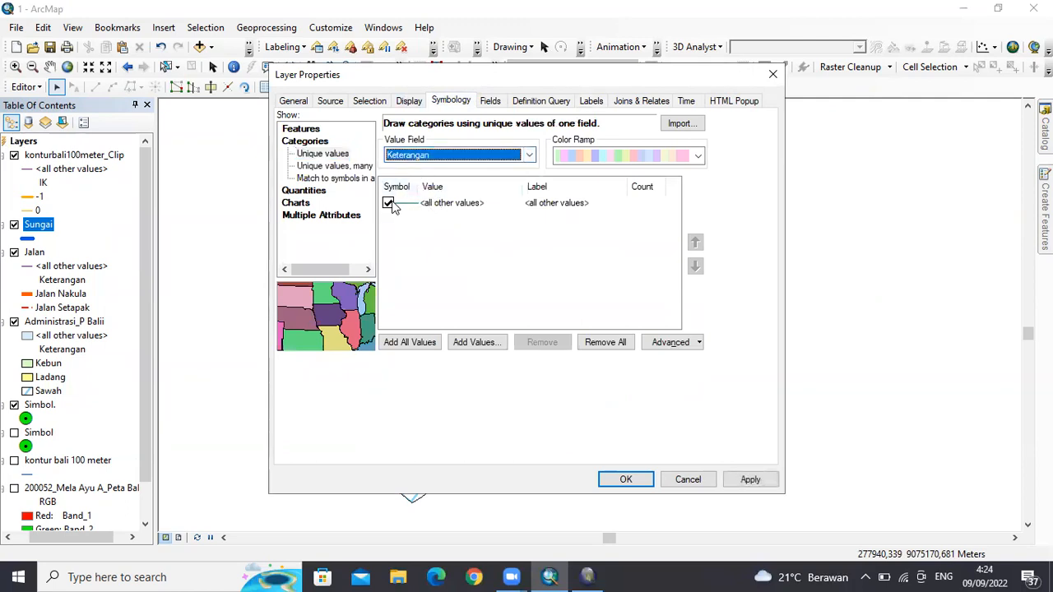
pyautogui.click(409, 342)
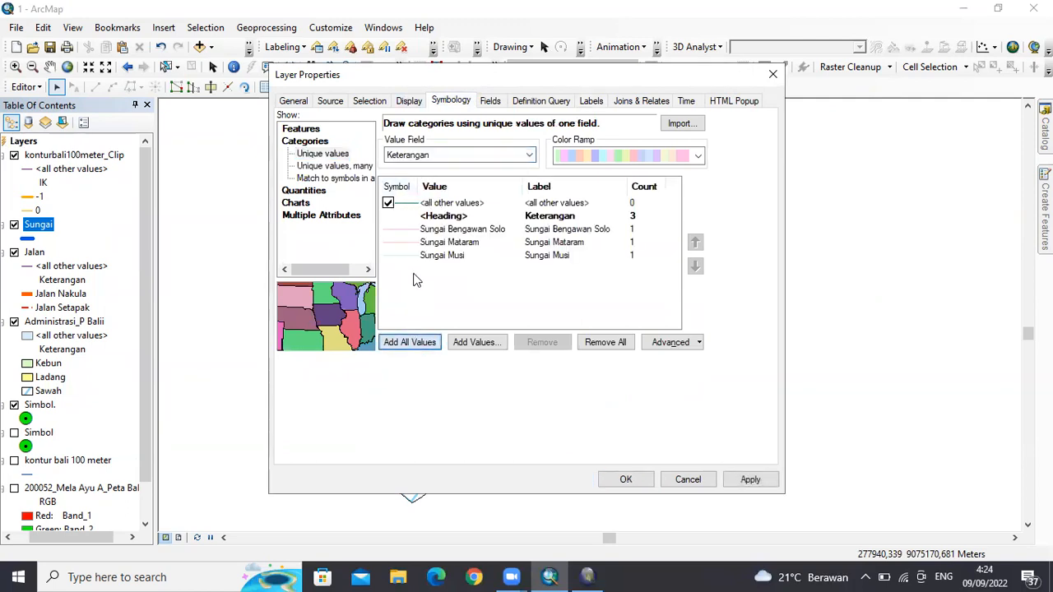
# Step: Assign the Sungai line symbol from the Simbol RBI style to the Sungai Bengawan Solo class
pyautogui.click(409, 229)
pyautogui.doubleClick(409, 229)
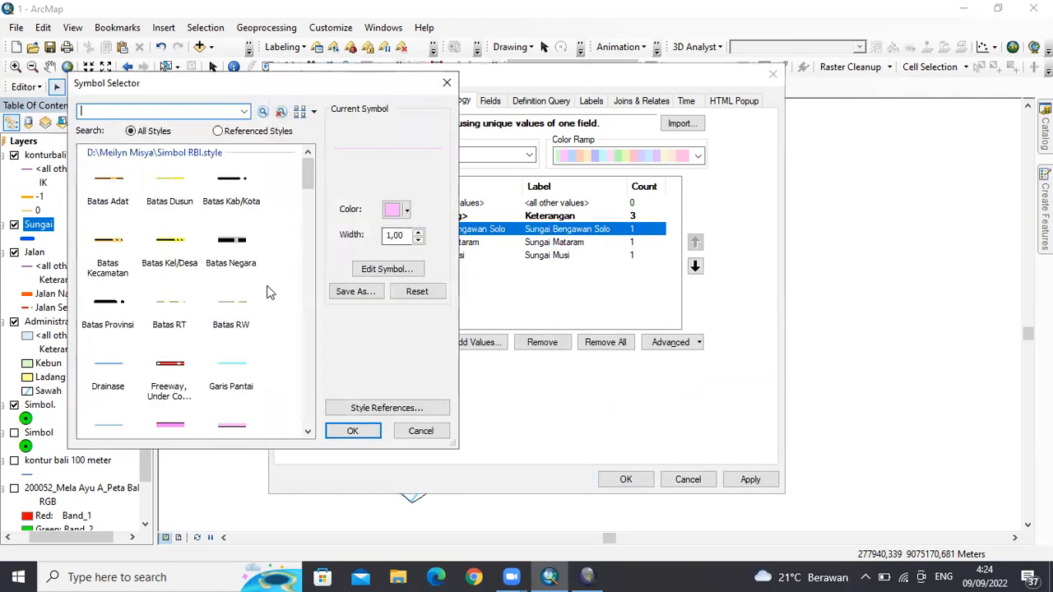
pyautogui.scroll(-5, 268, 296)
pyautogui.scroll(-3, 268, 302)
pyautogui.scroll(-3, 268, 301)
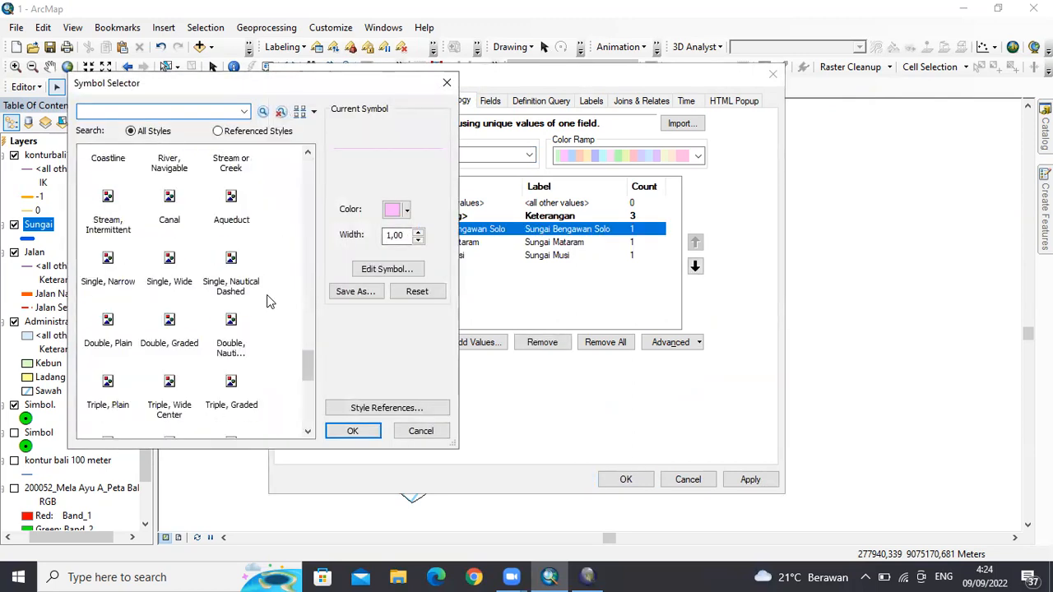
pyautogui.scroll(4, 269, 301)
pyautogui.scroll(10, 268, 301)
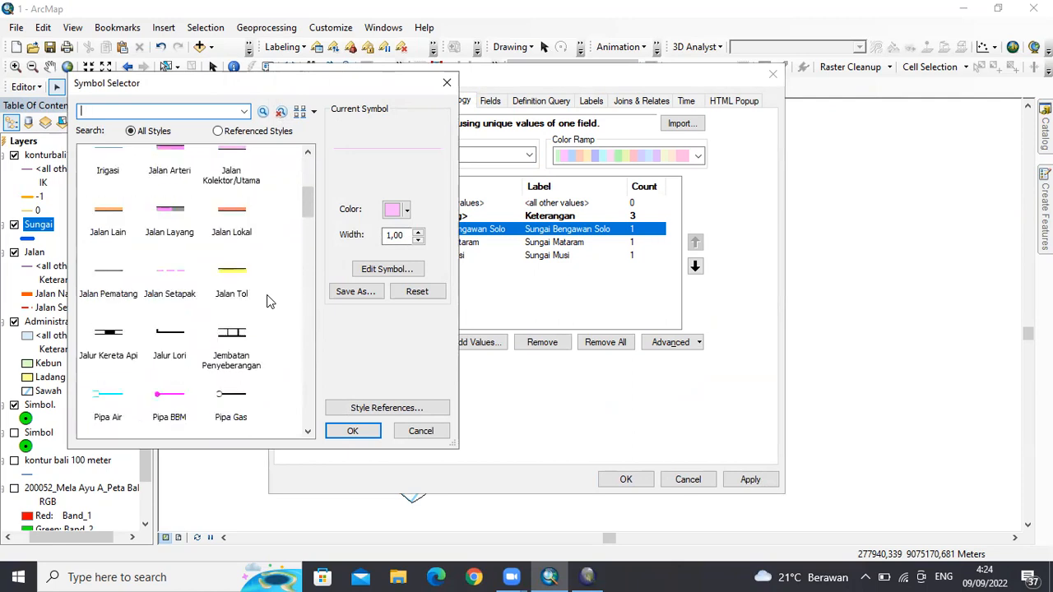
pyautogui.scroll(4, 268, 301)
pyautogui.scroll(-1, 268, 301)
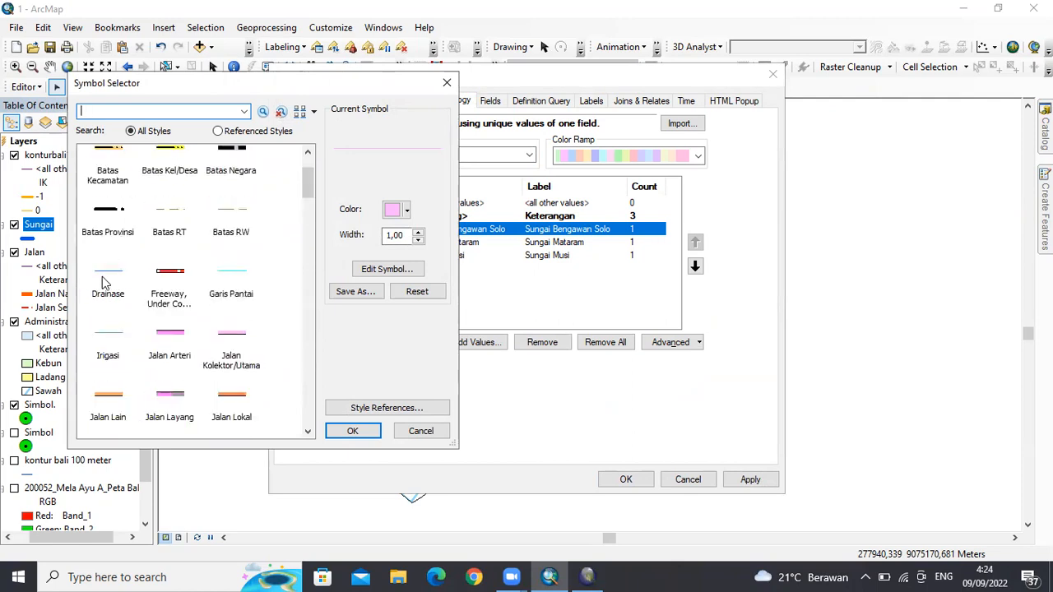
pyautogui.scroll(-2, 103, 284)
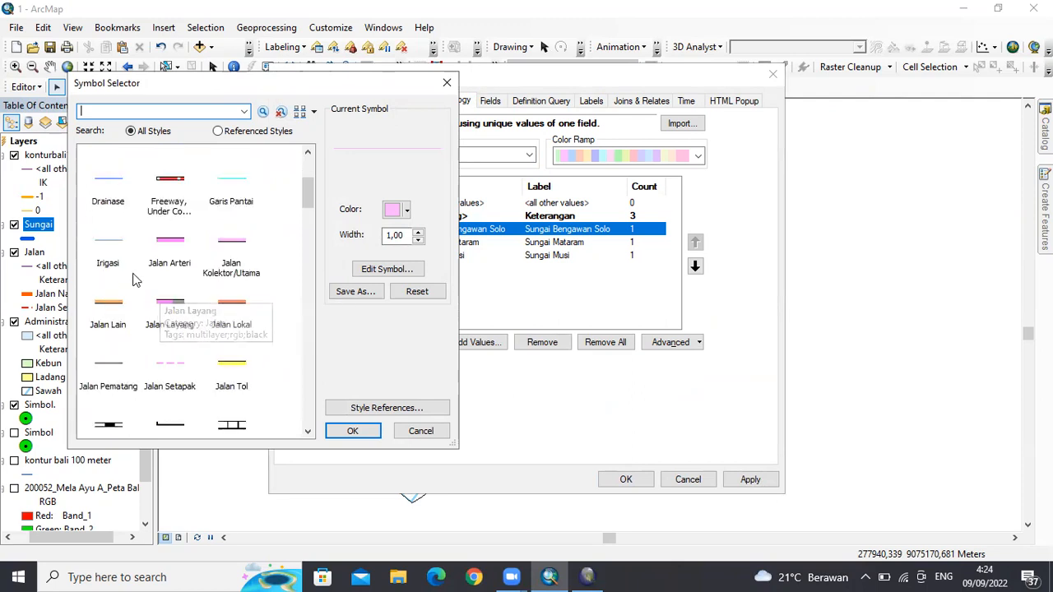
pyautogui.scroll(-3, 238, 352)
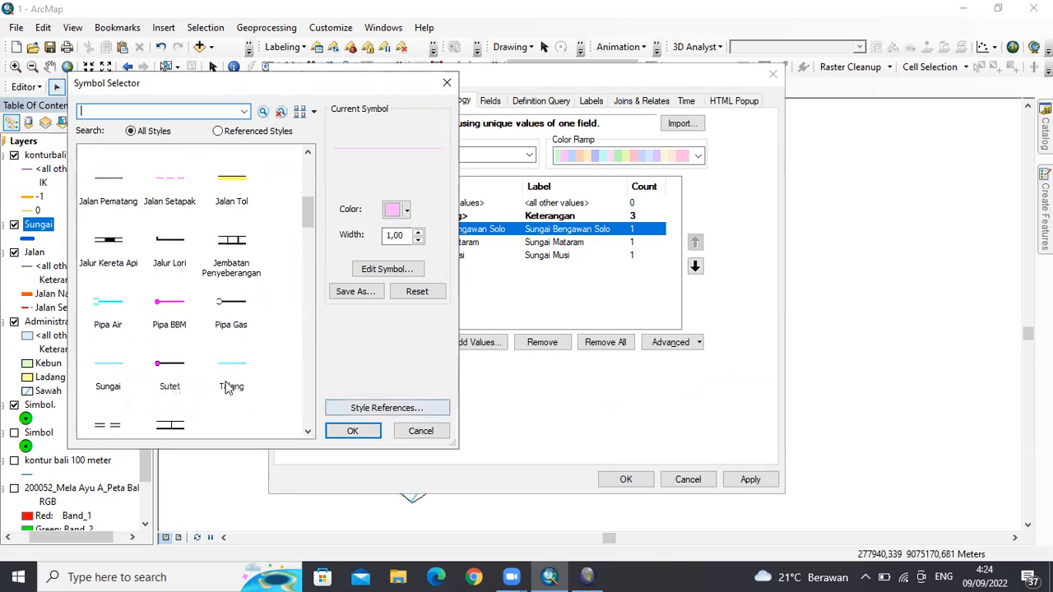
pyautogui.click(114, 371)
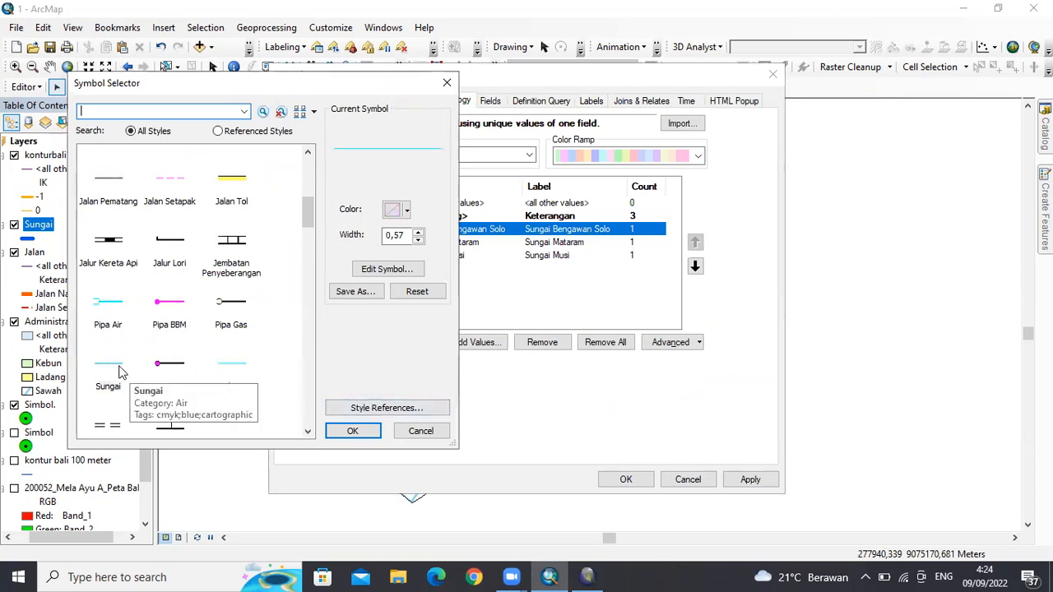
pyautogui.click(342, 432)
# Step: Assign the Simbol RBI style's Sungai line symbol to the Sungai Mataram class
pyautogui.click(398, 246)
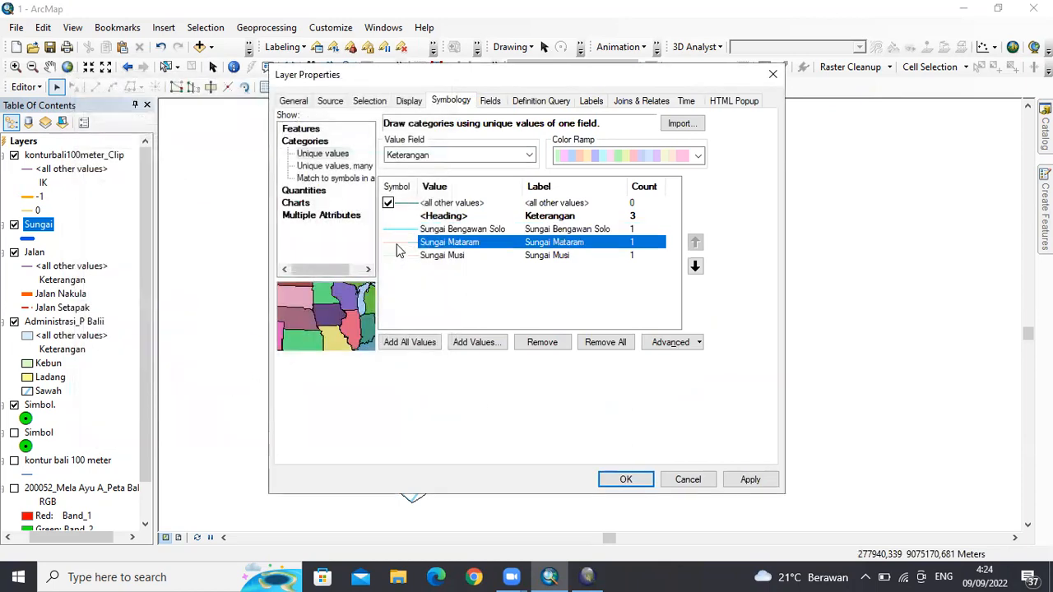
pyautogui.doubleClick(404, 242)
pyautogui.scroll(-10, 124, 329)
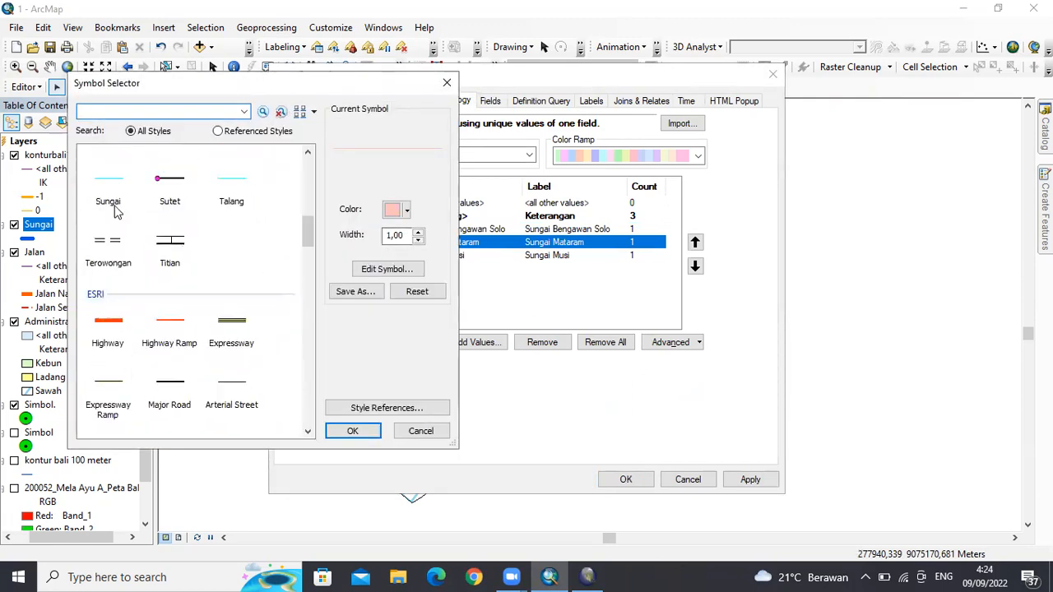
pyautogui.click(115, 186)
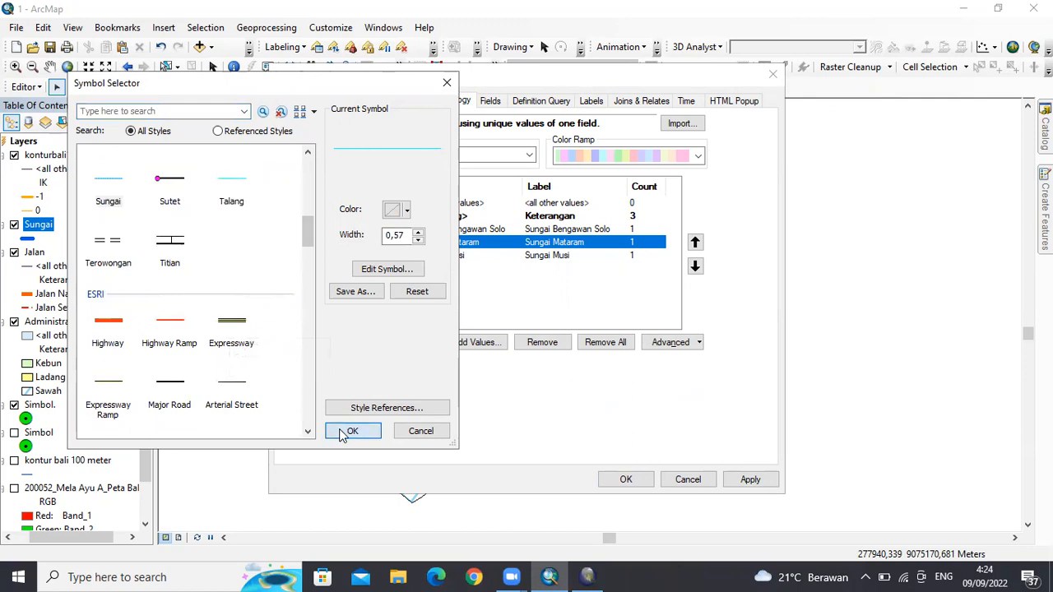
pyautogui.click(349, 431)
# Step: Give the Sungai Musi class the Simbol RBI style's Sungai line symbol and apply the river symbology
pyautogui.click(410, 257)
pyautogui.scroll(-3, 197, 284)
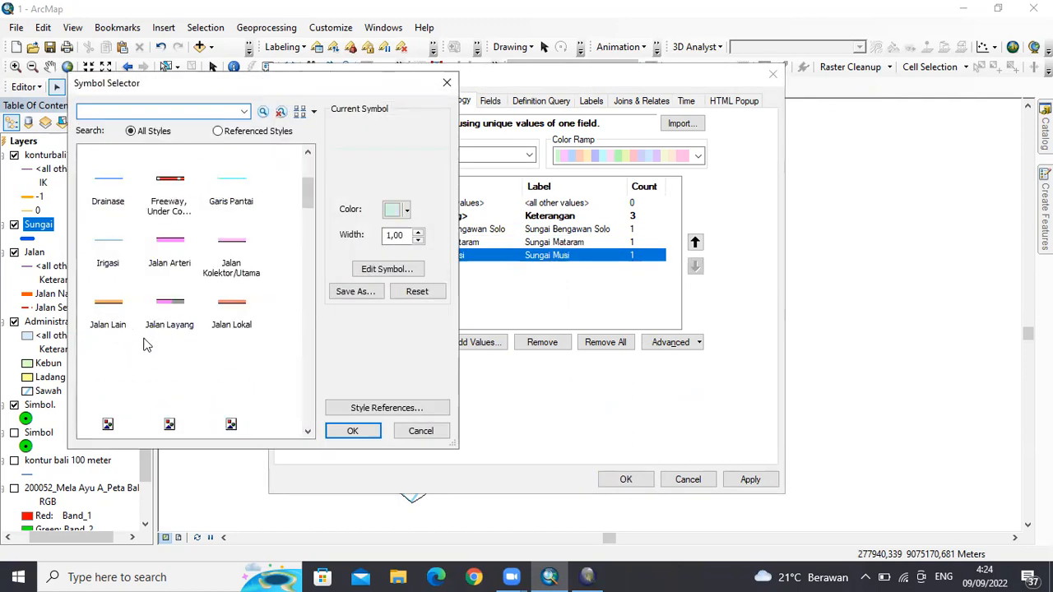
pyautogui.click(127, 260)
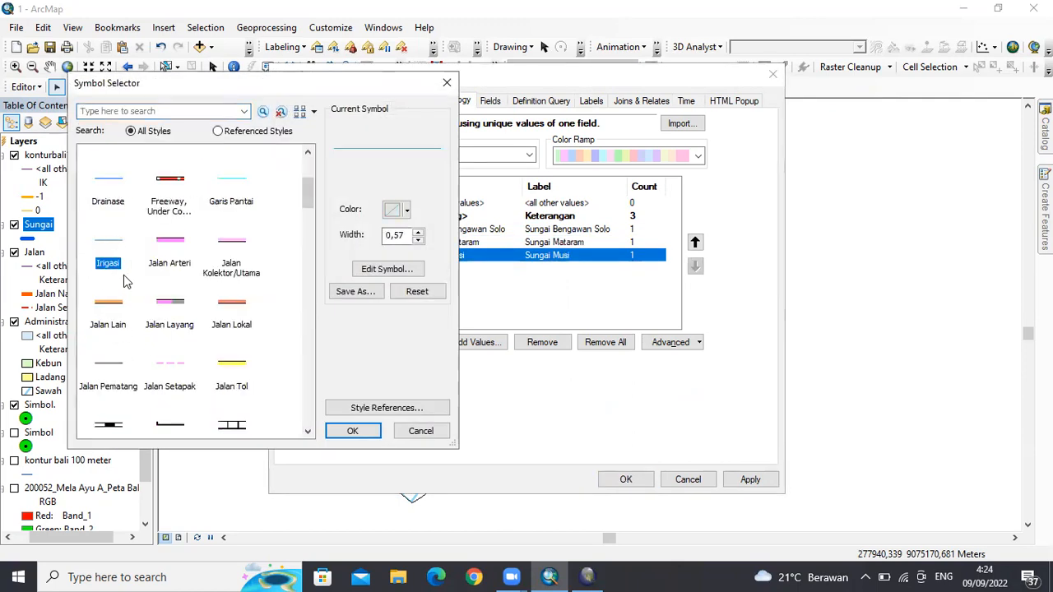
pyautogui.scroll(-3, 113, 367)
pyautogui.scroll(-9, 117, 418)
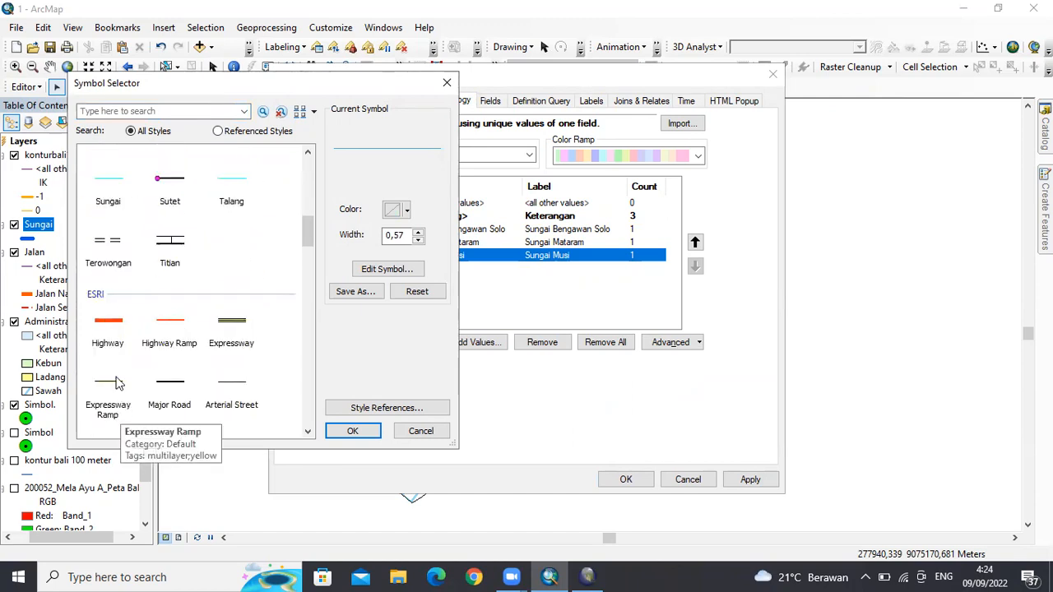
pyautogui.click(114, 186)
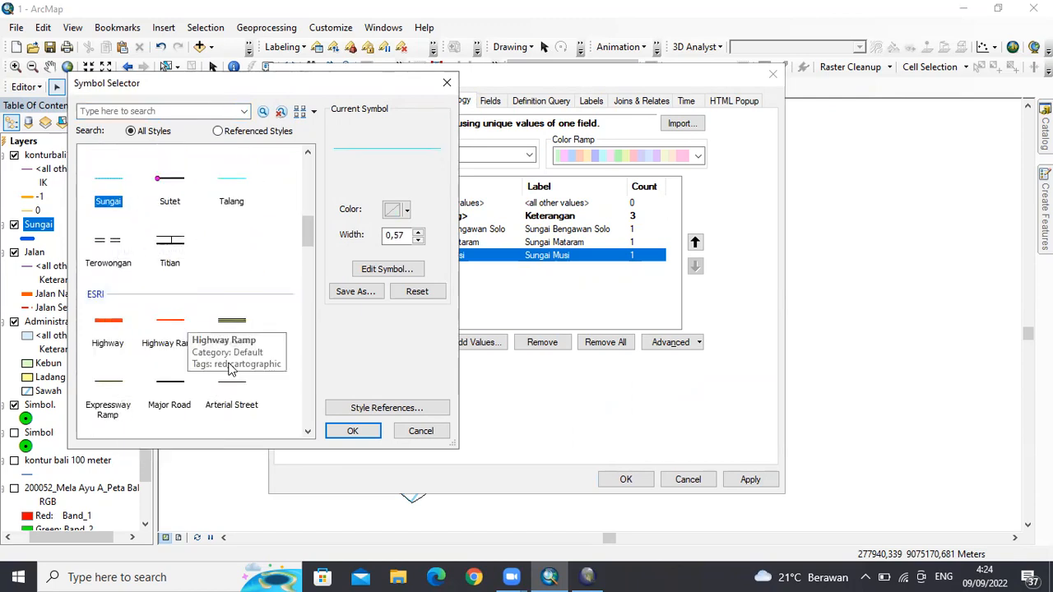
pyautogui.click(349, 431)
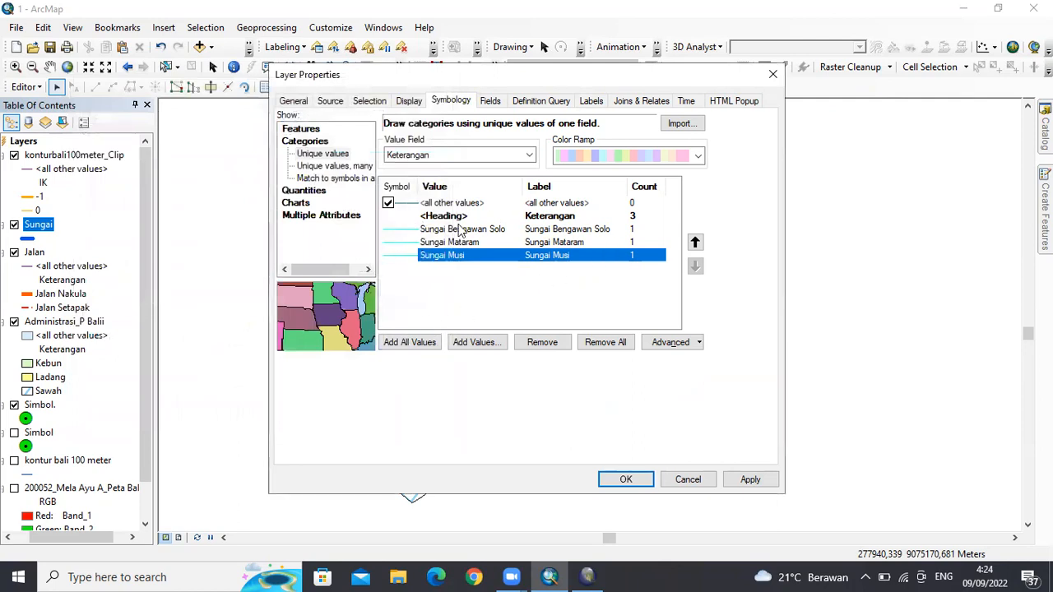
pyautogui.click(750, 481)
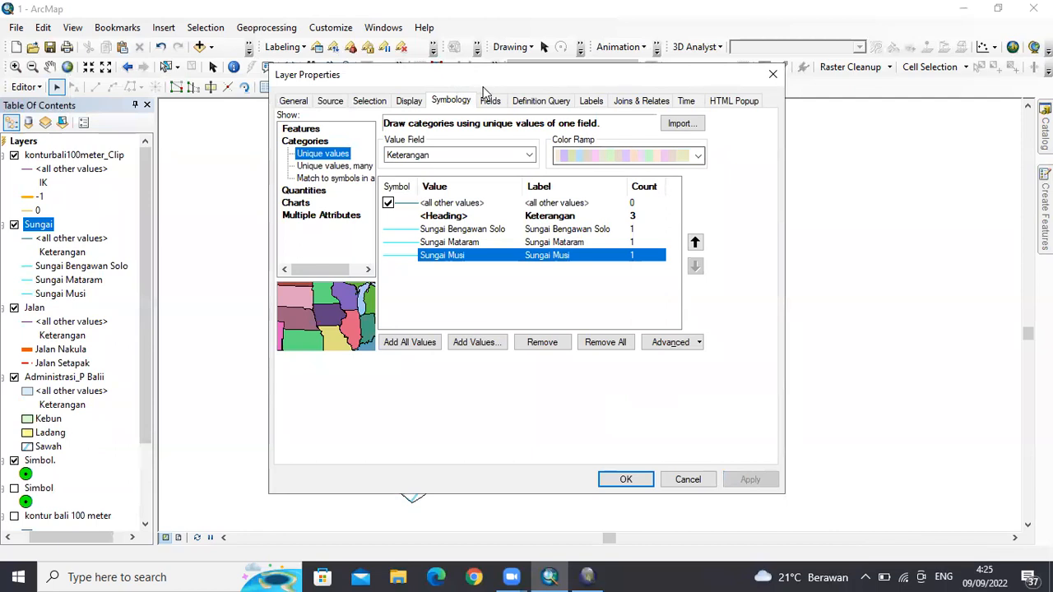
# Step: Set the line width of the Sungai Bengawan Solo symbol to 3
pyautogui.moveTo(483, 82); pyautogui.dragTo(512, 97)
pyautogui.doubleClick(436, 244)
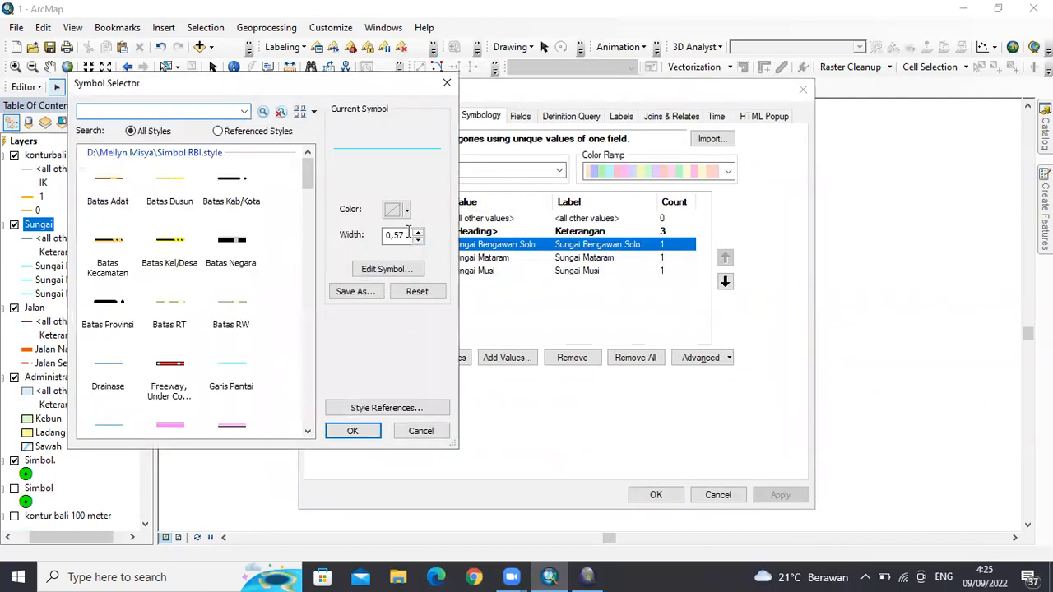
pyautogui.click(419, 232)
pyautogui.click(419, 232)
pyautogui.click(419, 232)
pyautogui.click(418, 233)
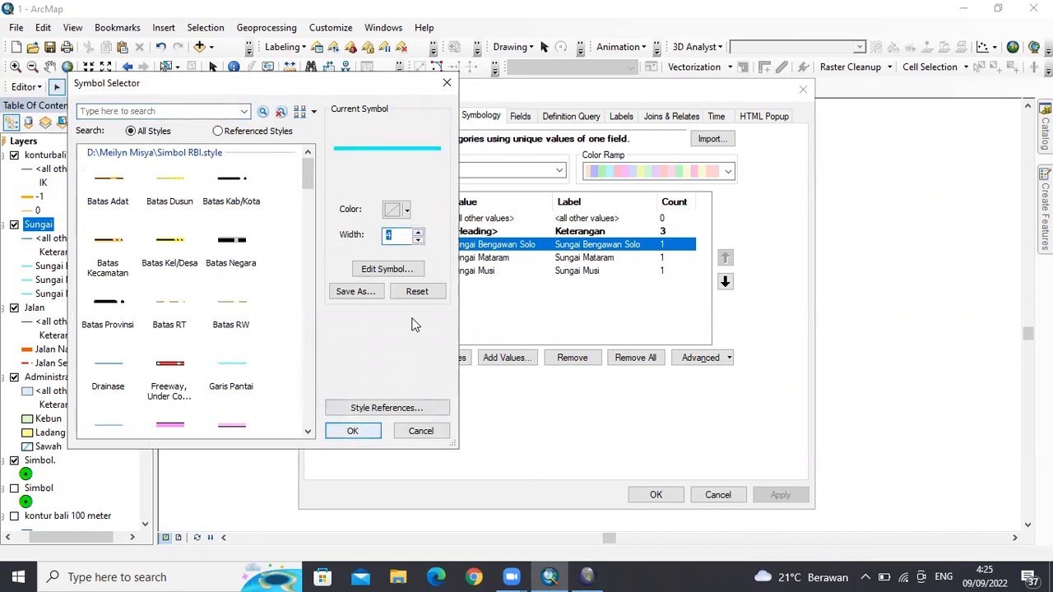
pyautogui.click(418, 240)
pyautogui.click(362, 431)
# Step: Set the line width of the Sungai Mataram symbol to 1
pyautogui.click(440, 262)
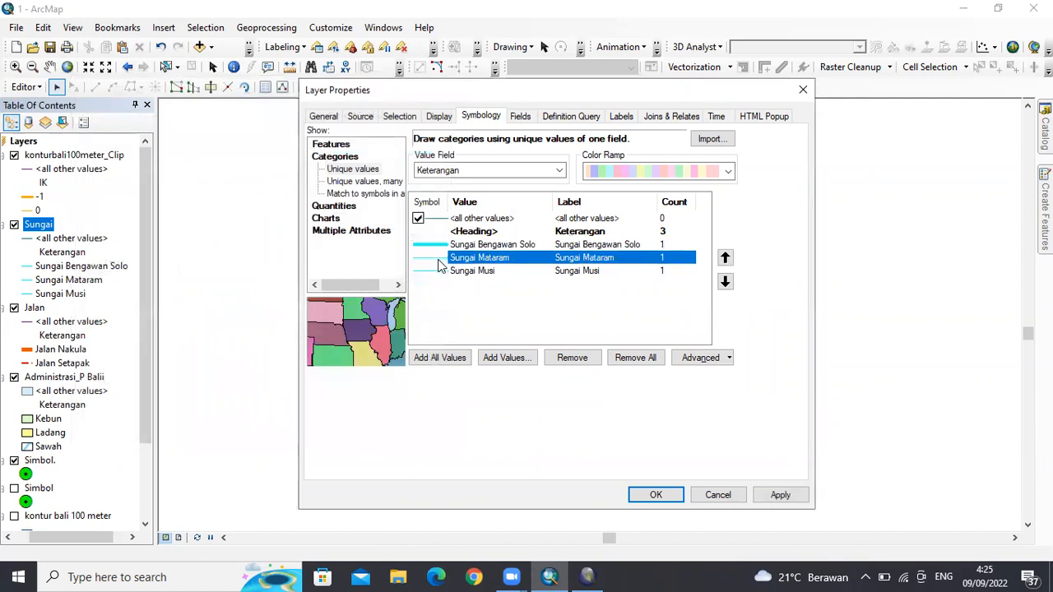
pyautogui.doubleClick(438, 260)
pyautogui.click(418, 239)
pyautogui.click(419, 234)
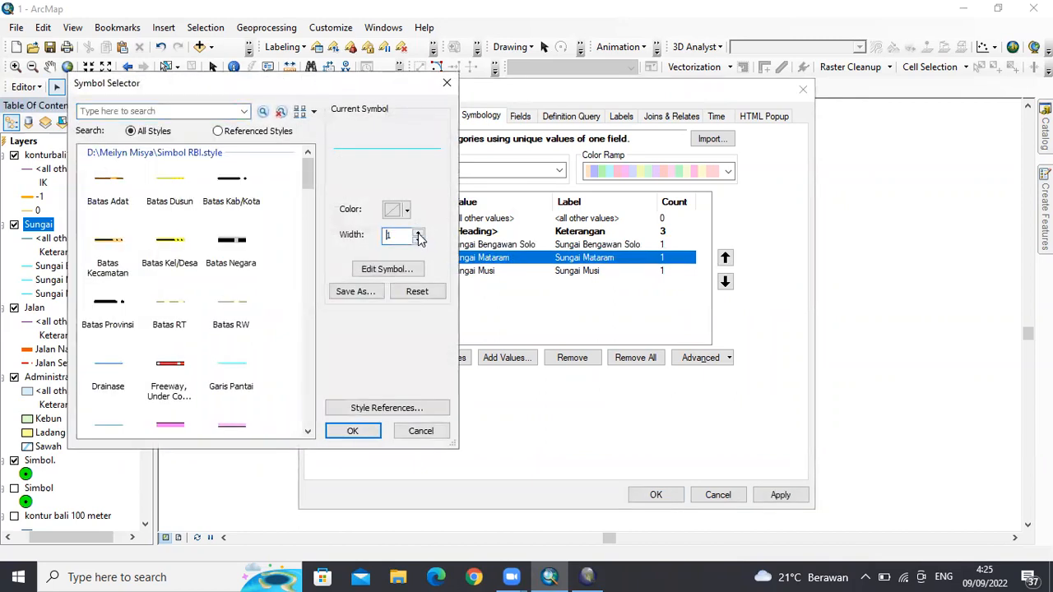
pyautogui.click(352, 431)
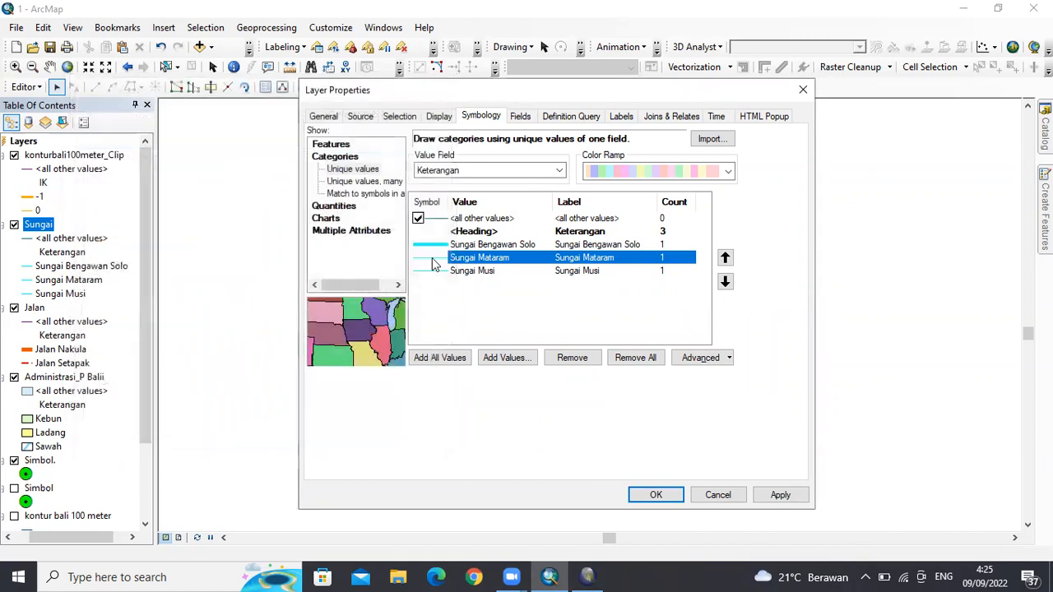
# Step: Set the line width of the Sungai Musi symbol to 3
pyautogui.doubleClick(430, 271)
pyautogui.click(418, 233)
pyautogui.click(419, 234)
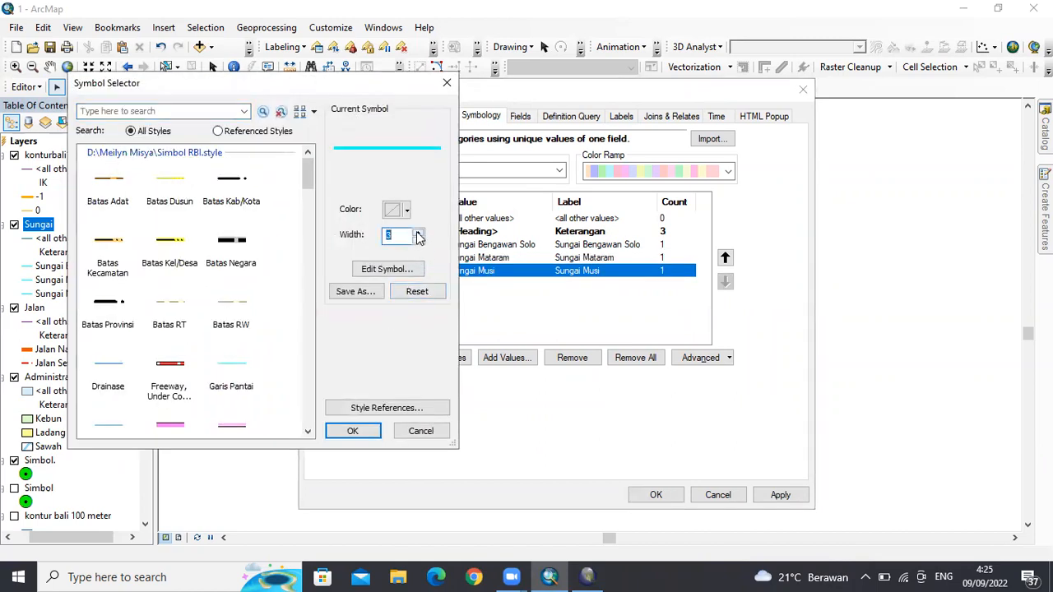
pyautogui.click(352, 430)
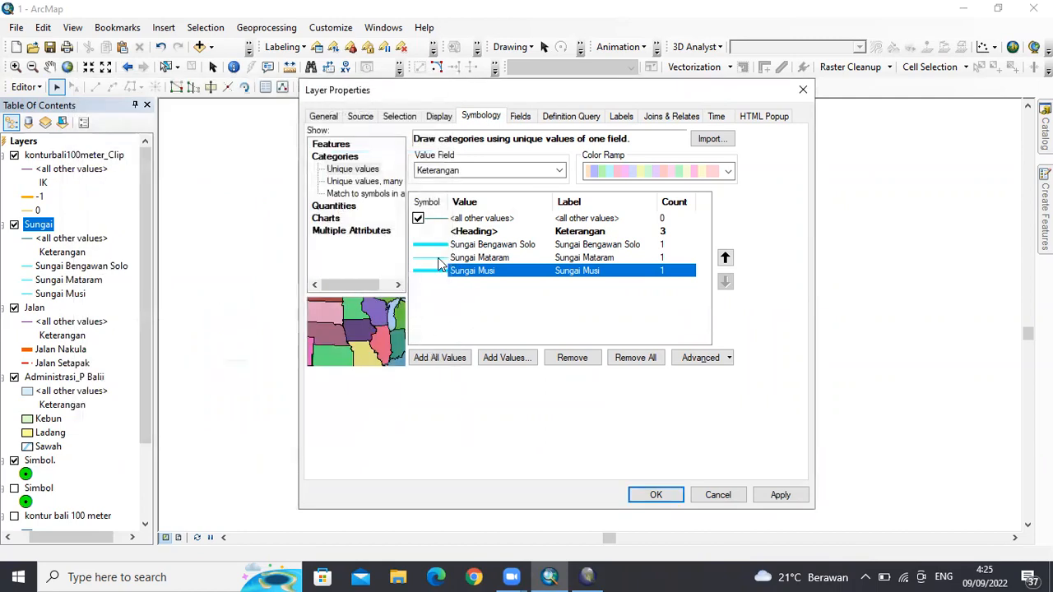
# Step: Reopen the Sungai Mataram symbol, leave its line width at 1, and apply the river symbology
pyautogui.click(445, 258)
pyautogui.doubleClick(445, 258)
pyautogui.click(419, 233)
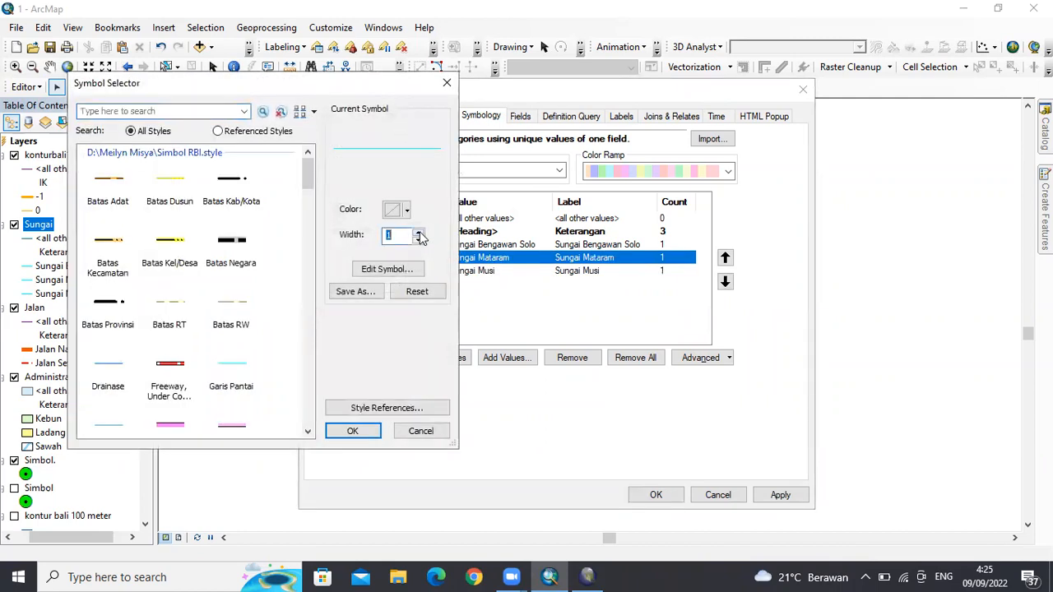
pyautogui.click(352, 430)
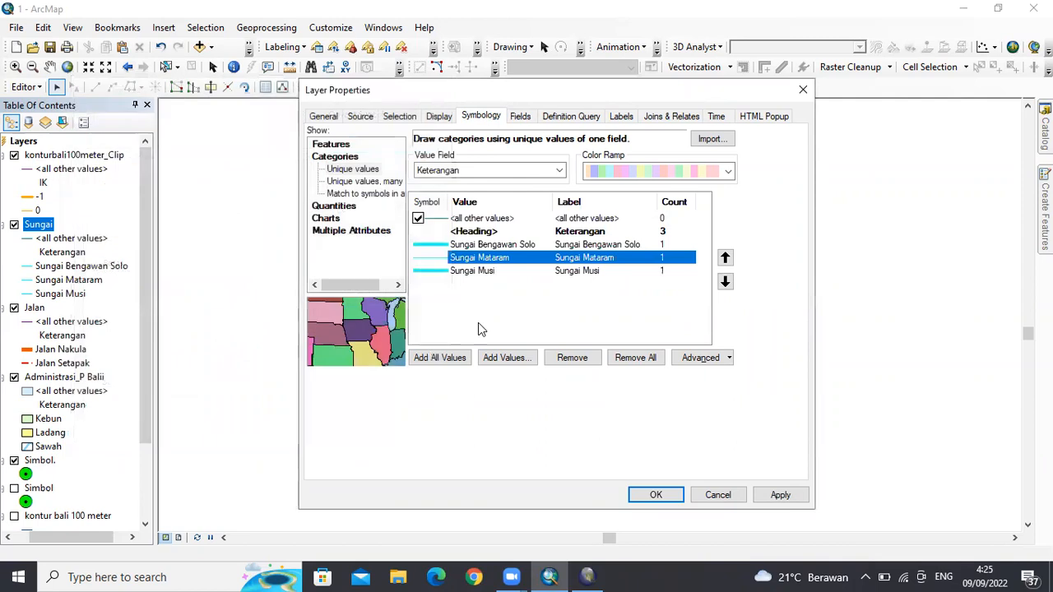
pyautogui.click(487, 305)
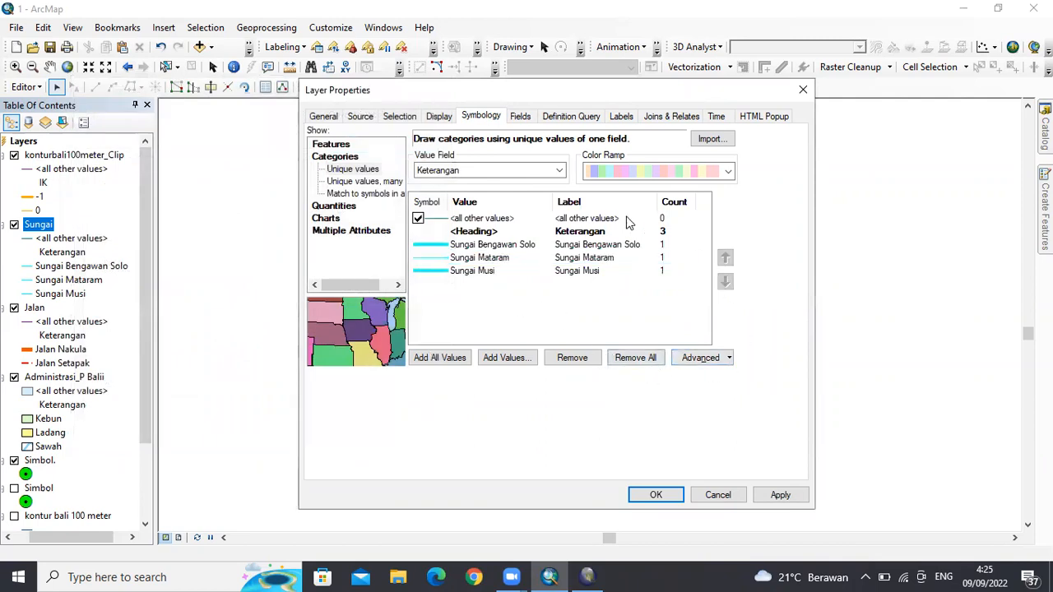
pyautogui.click(781, 495)
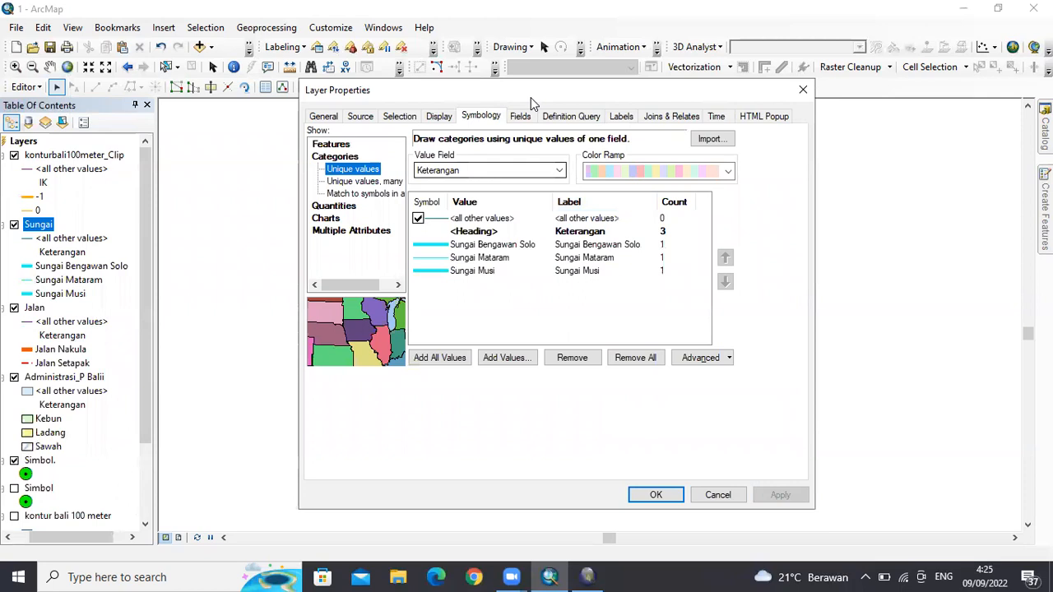
# Step: Turn on labels for the Sungai layer, labeling all features the same way with the Keterangan field
pyautogui.moveTo(530, 97); pyautogui.dragTo(549, 94)
pyautogui.click(641, 113)
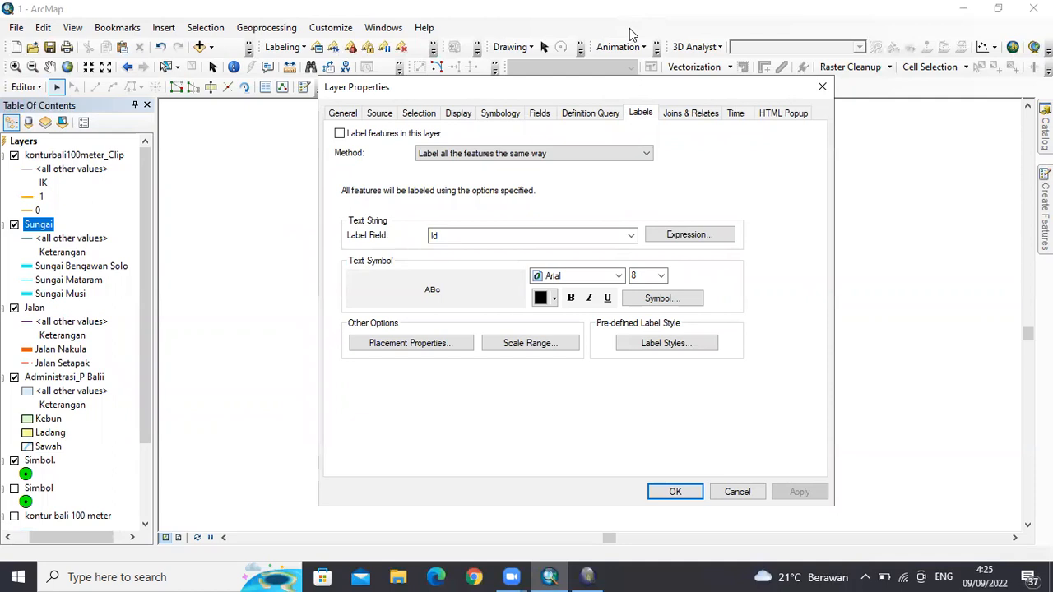
pyautogui.click(358, 135)
pyautogui.click(461, 153)
pyautogui.click(461, 165)
pyautogui.click(486, 235)
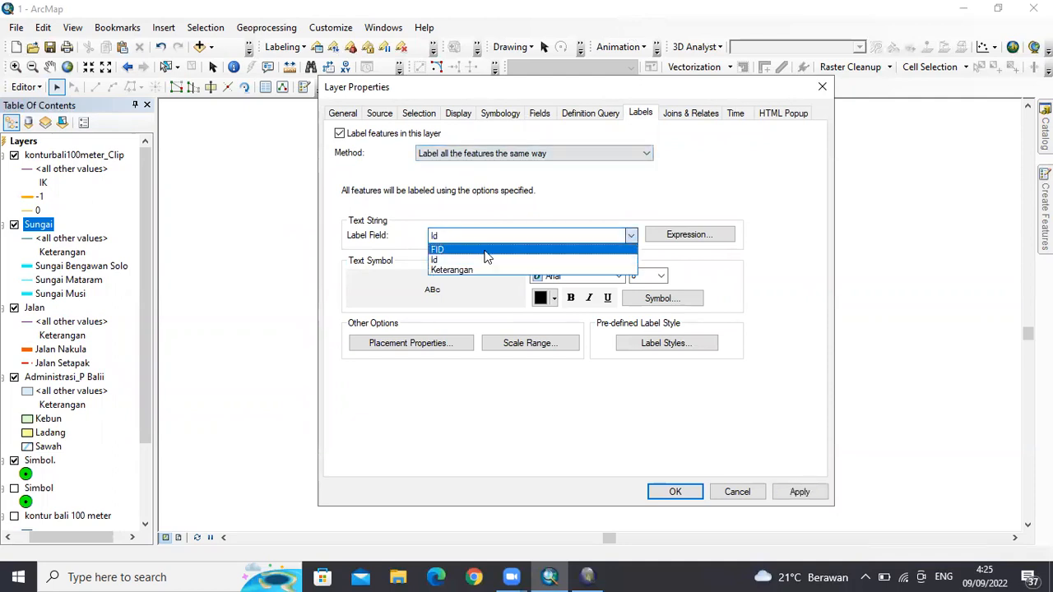
pyautogui.click(457, 270)
# Step: Set the Sungai label font to Times New Roman, then apply and close the layer properties
pyautogui.click(547, 276)
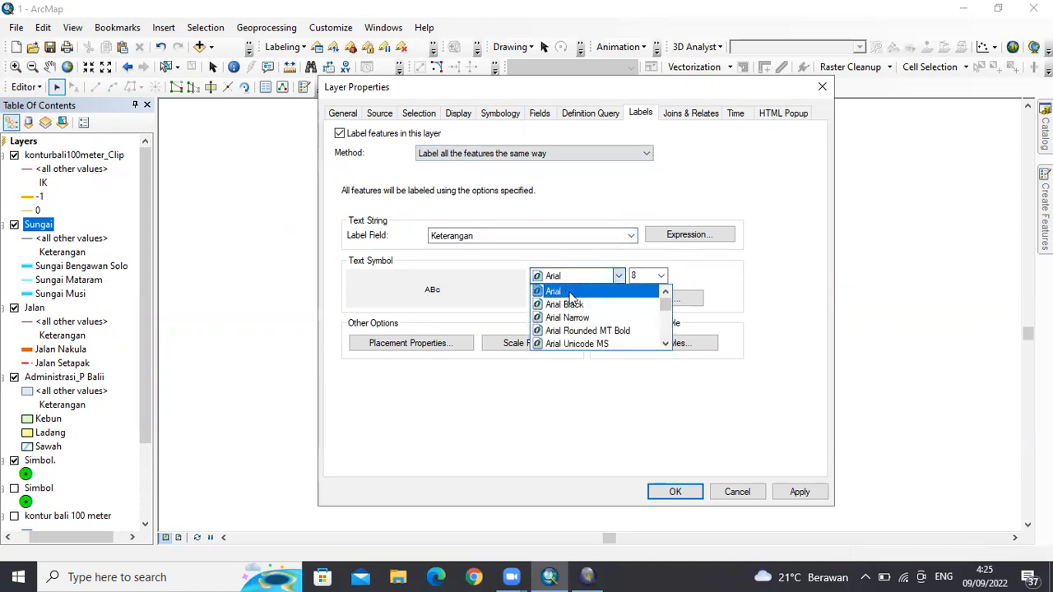
pyautogui.write('Times New Roma')
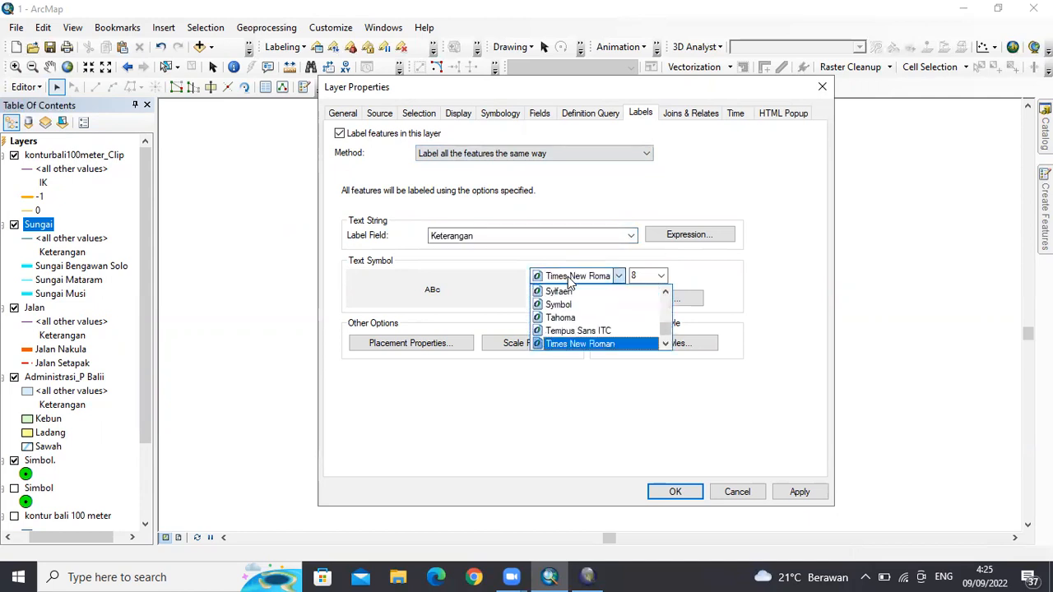
pyautogui.click(721, 257)
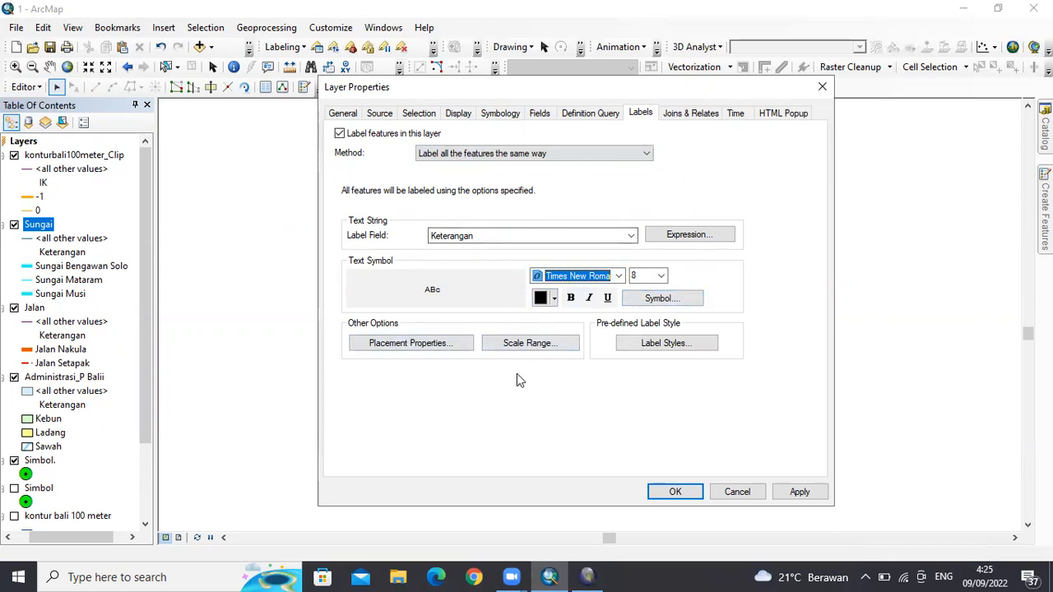
pyautogui.click(780, 492)
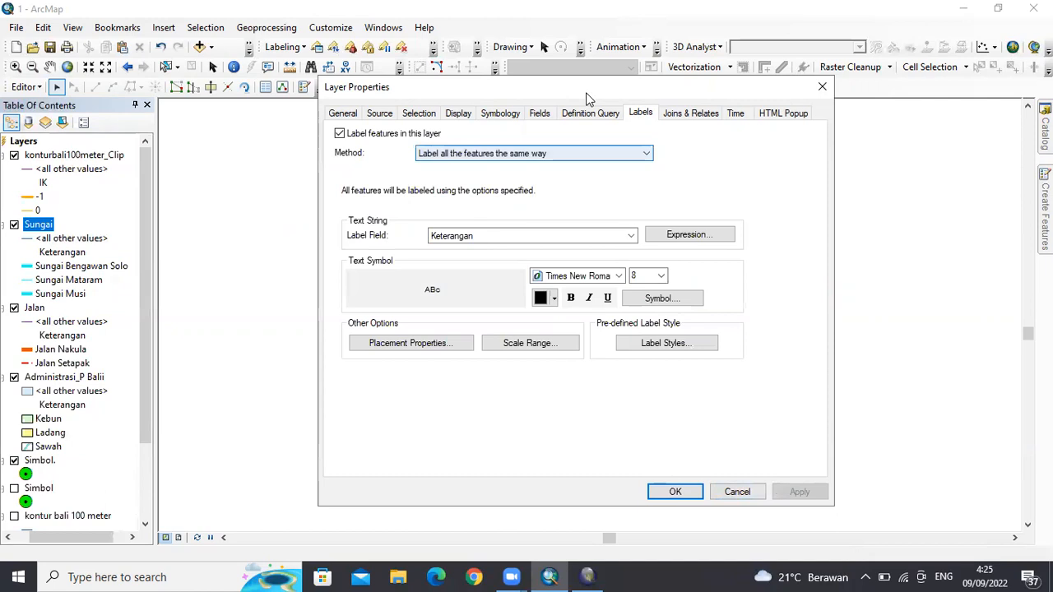
pyautogui.moveTo(588, 98); pyautogui.dragTo(627, 68)
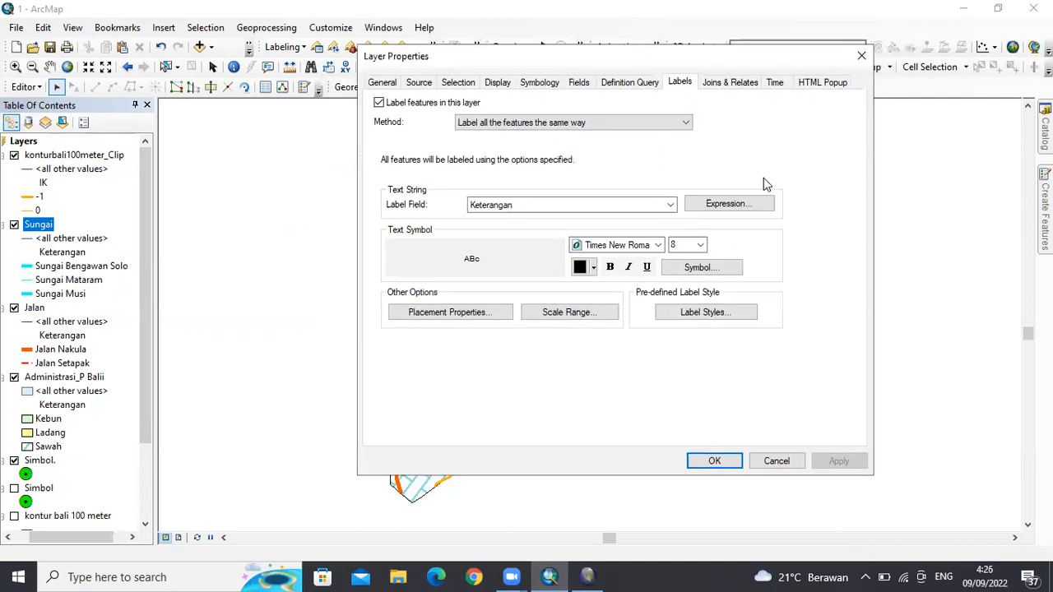
pyautogui.click(715, 462)
# Step: Stop the edit session and save the edits
pyautogui.rightClick(41, 225)
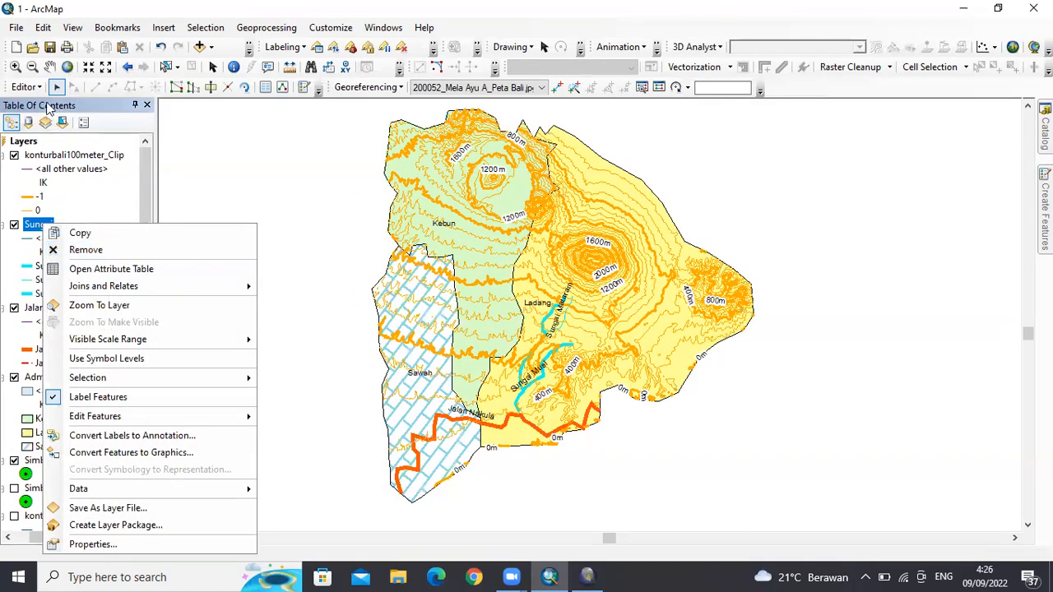
pyautogui.click(39, 87)
pyautogui.click(57, 120)
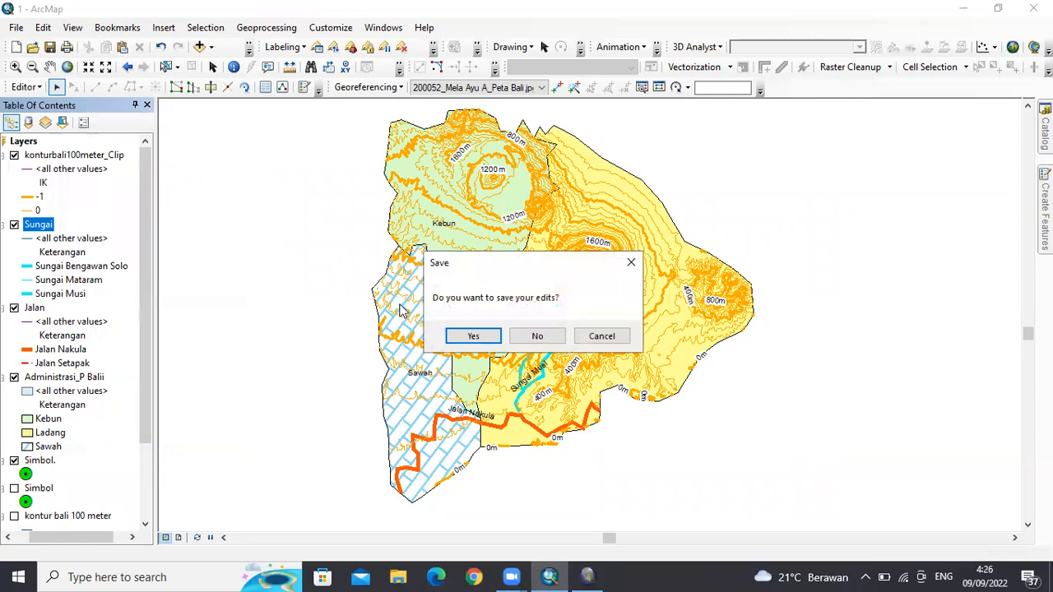
pyautogui.click(483, 337)
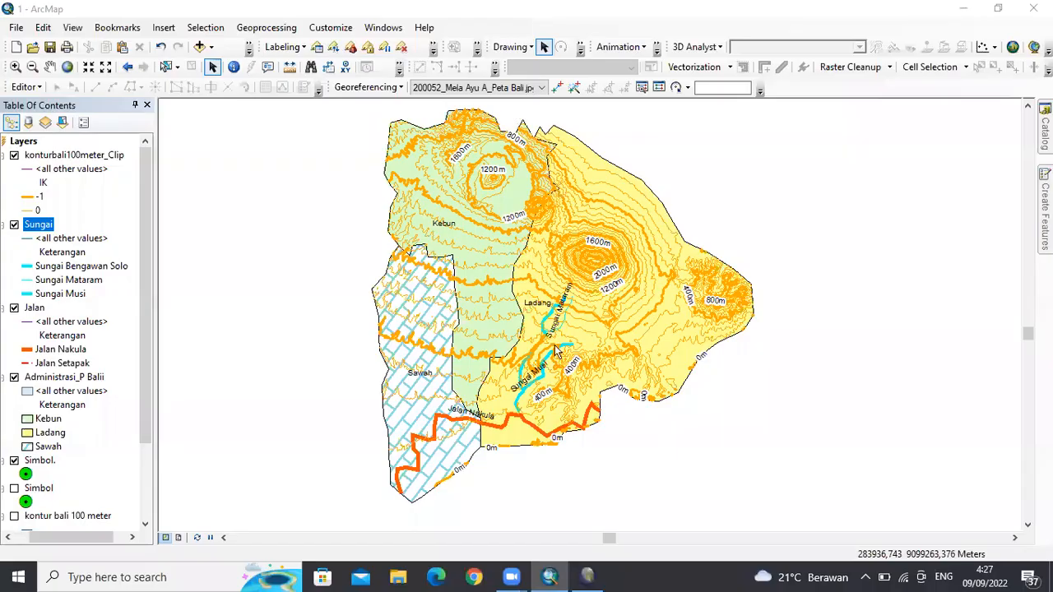
# Step: Move the Simbol. point layer above the Jalan layer and open its attribute table
pyautogui.click(39, 462)
pyautogui.moveTo(39, 466); pyautogui.dragTo(43, 304)
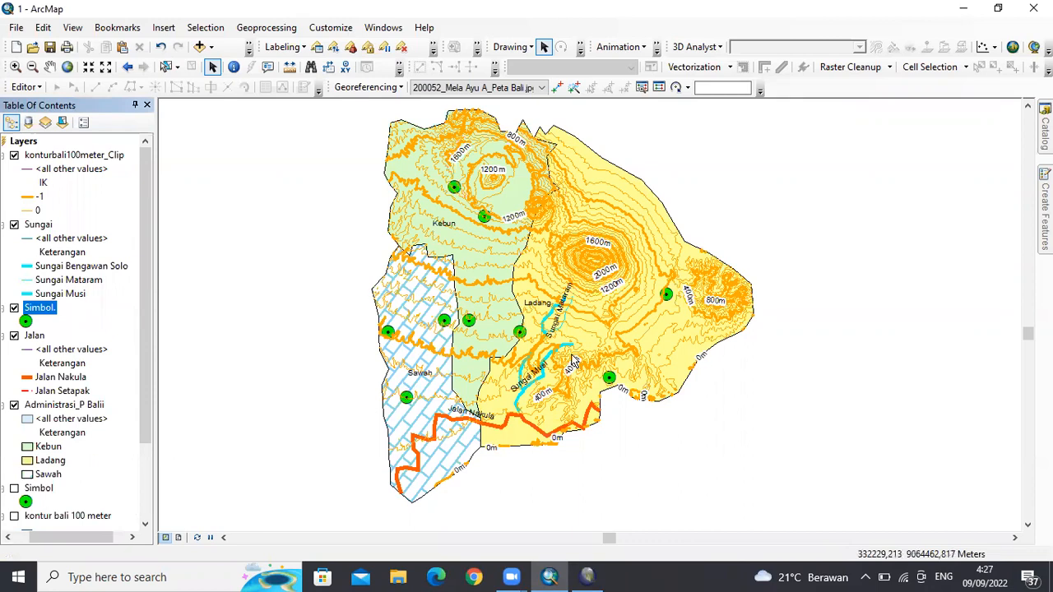
pyautogui.rightClick(36, 312)
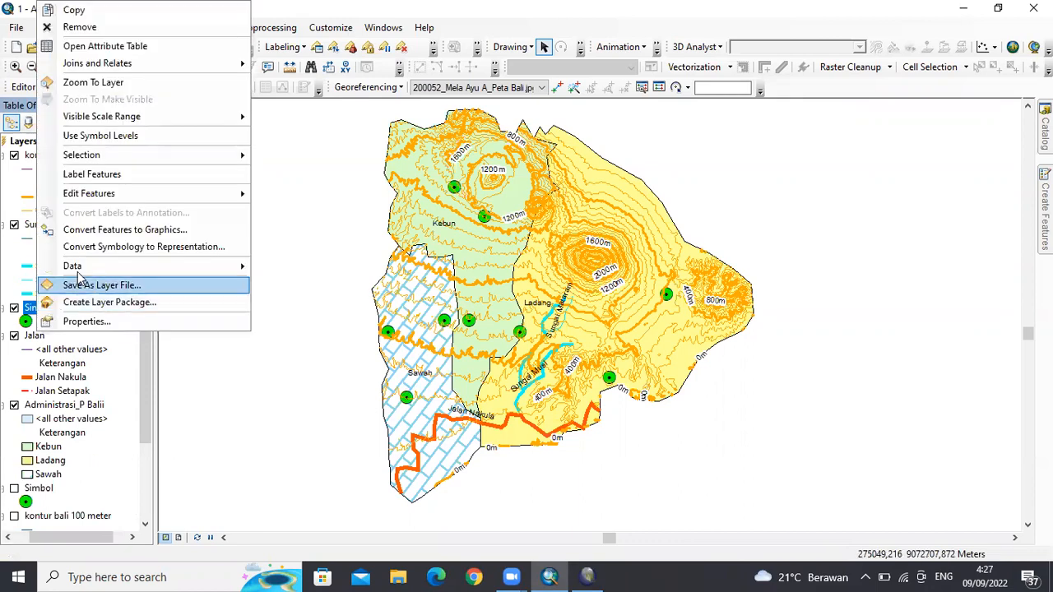
pyautogui.click(115, 46)
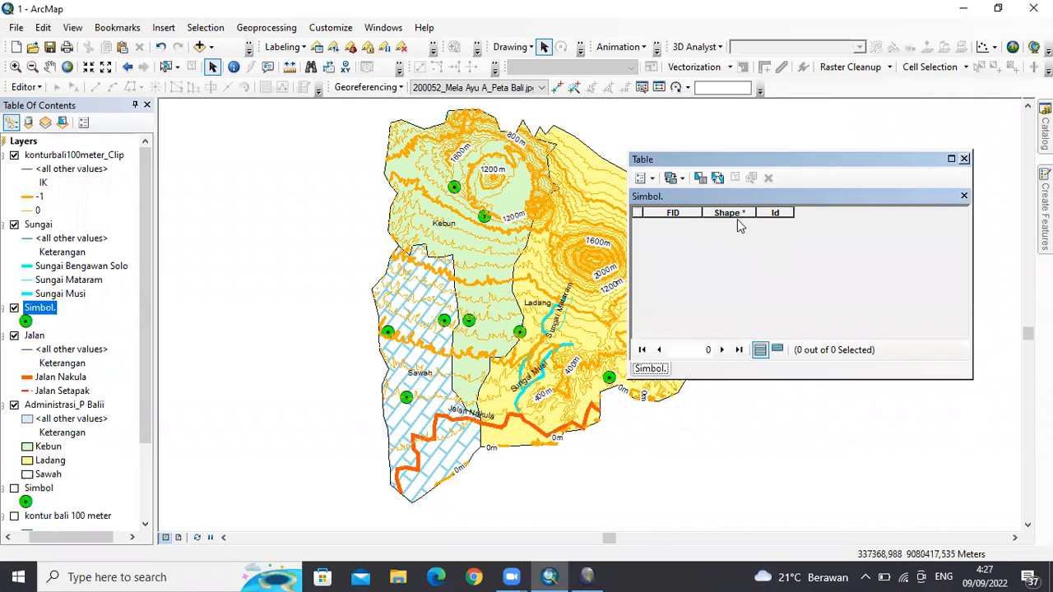
# Step: Add a text field named Keterangan to the Simbol. attribute table
pyautogui.click(645, 179)
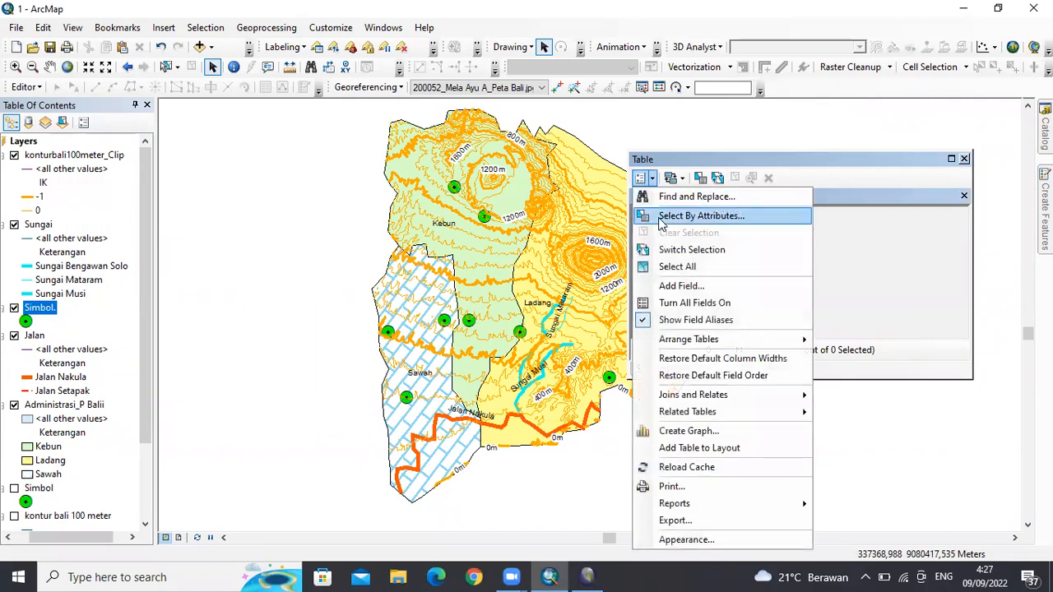
pyautogui.click(682, 286)
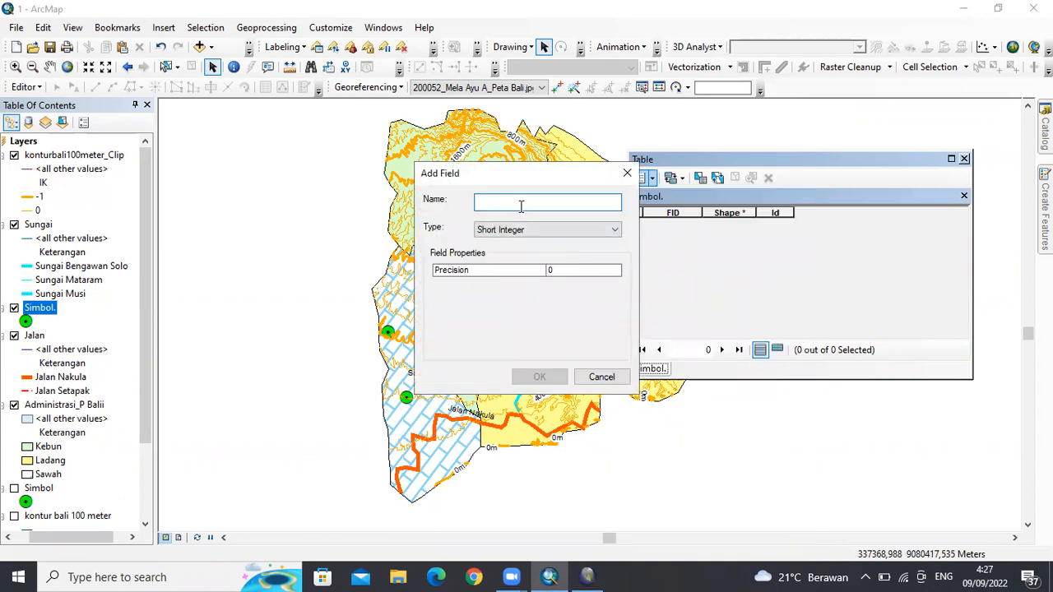
pyautogui.write('etera')
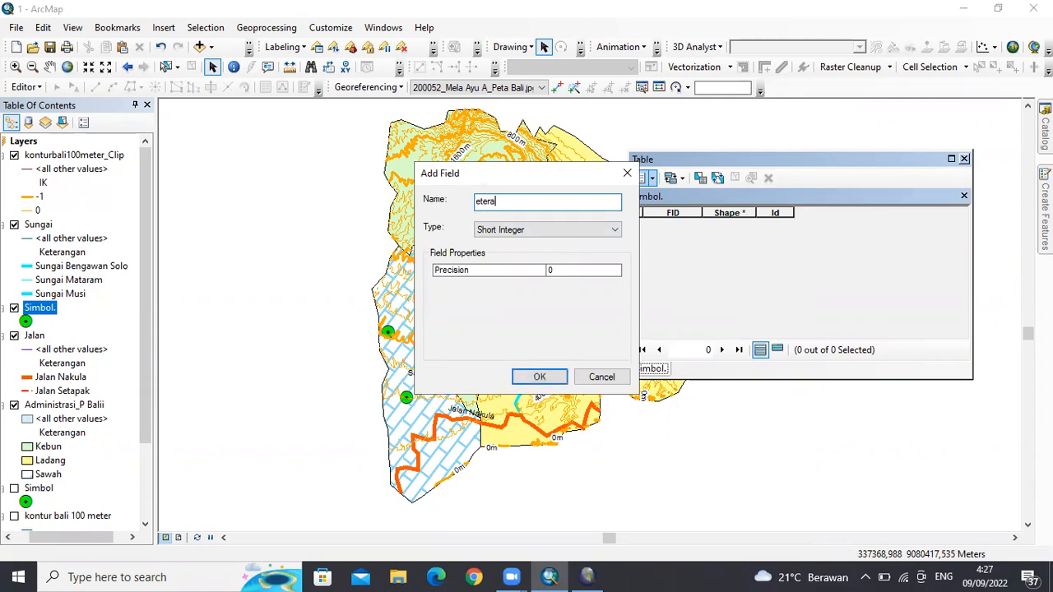
pyautogui.press('BackSpace')
pyautogui.press('BackSpace')
pyautogui.press('BackSpace')
pyautogui.write('Kete')
pyautogui.click(557, 235)
pyautogui.click(557, 236)
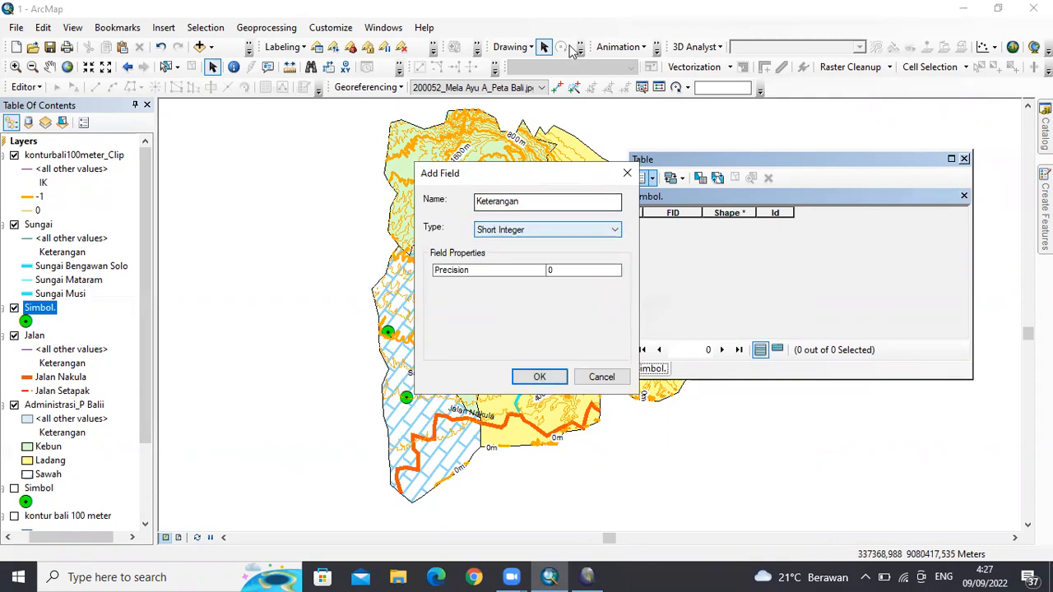
pyautogui.click(570, 46)
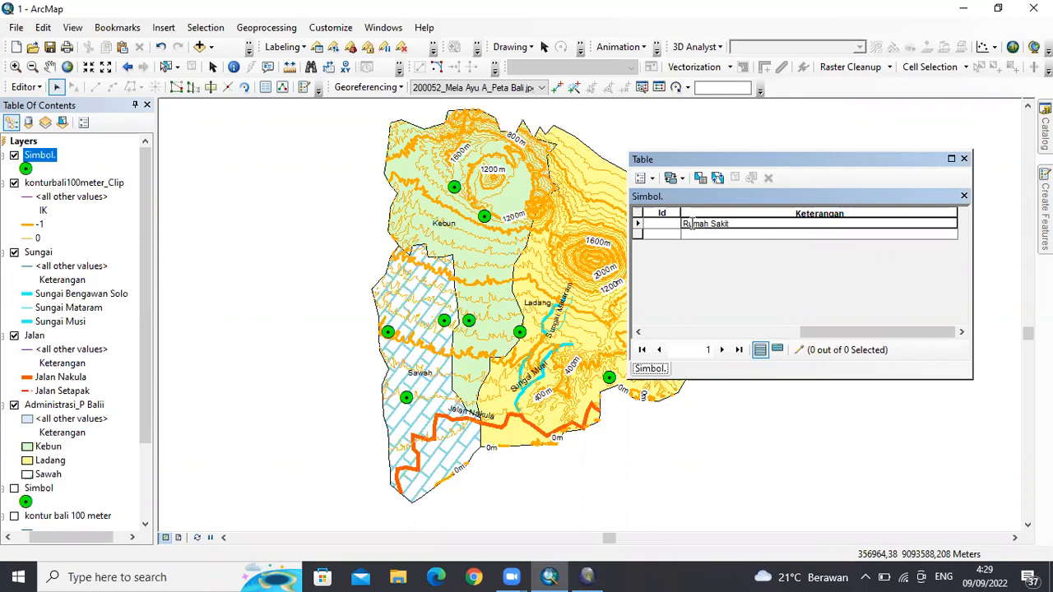
# Step: Enter Bandara and Sekolah as the Keterangan values of the second and third Simbol. records
pyautogui.moveTo(827, 331); pyautogui.dragTo(872, 331)
pyautogui.click(711, 235)
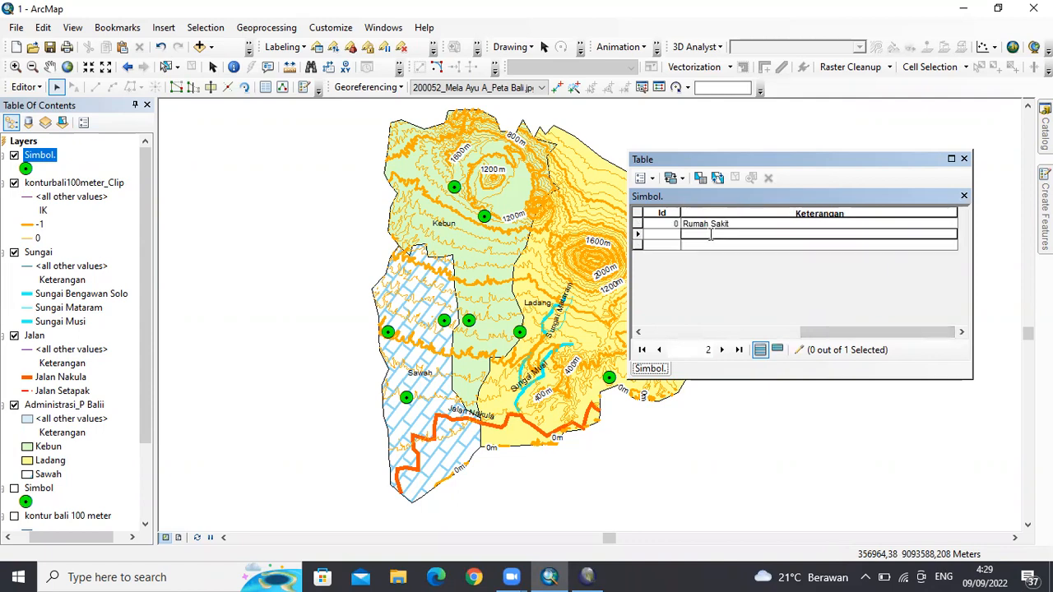
pyautogui.moveTo(796, 332)
pyautogui.mouseDown()
pyautogui.moveTo(668, 332)
pyautogui.moveTo(741, 333)
pyautogui.mouseUp()
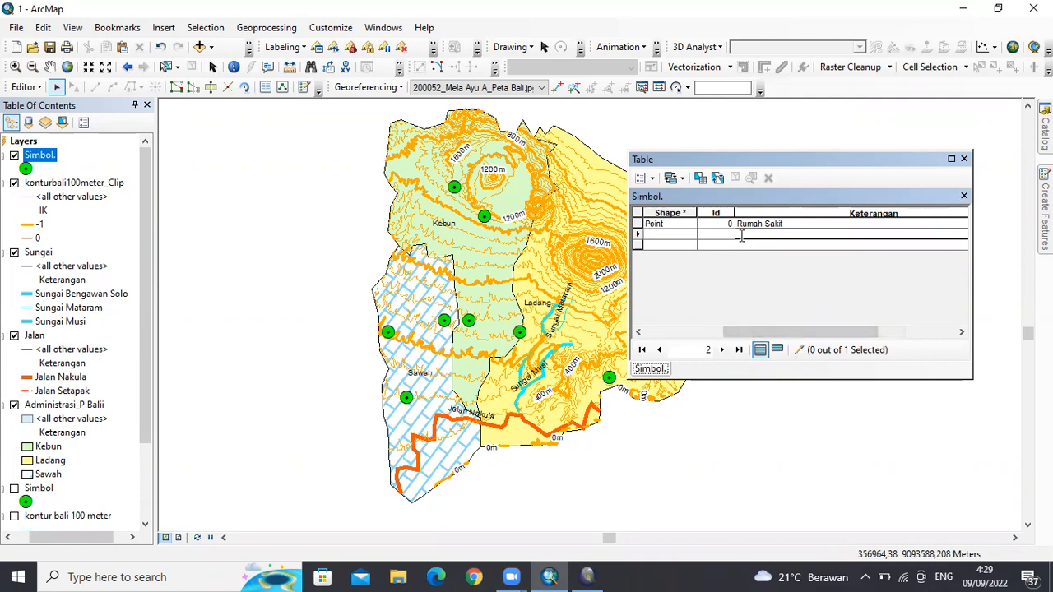
pyautogui.click(741, 236)
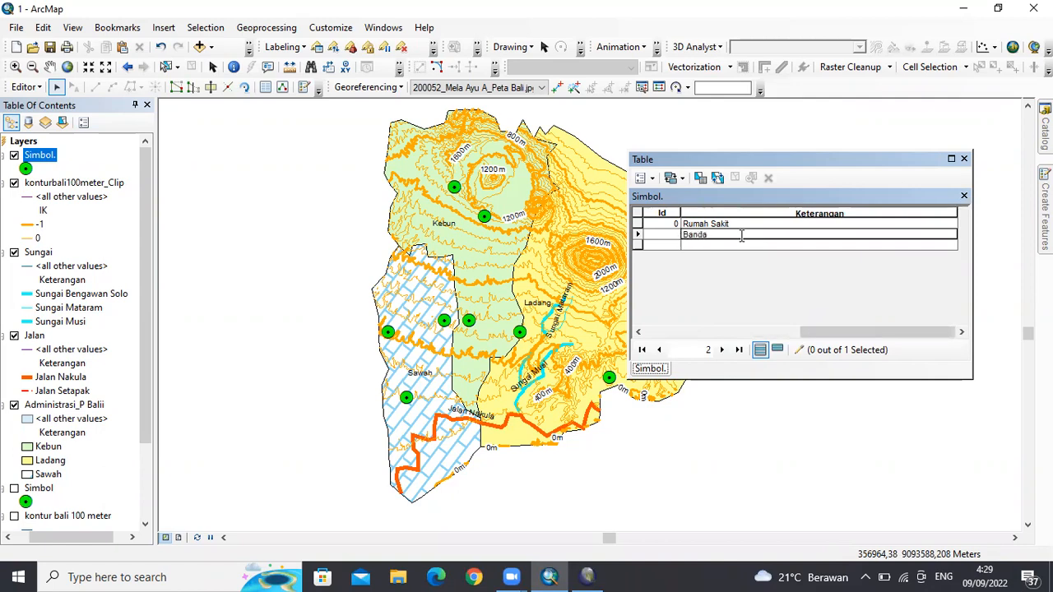
pyautogui.click(753, 245)
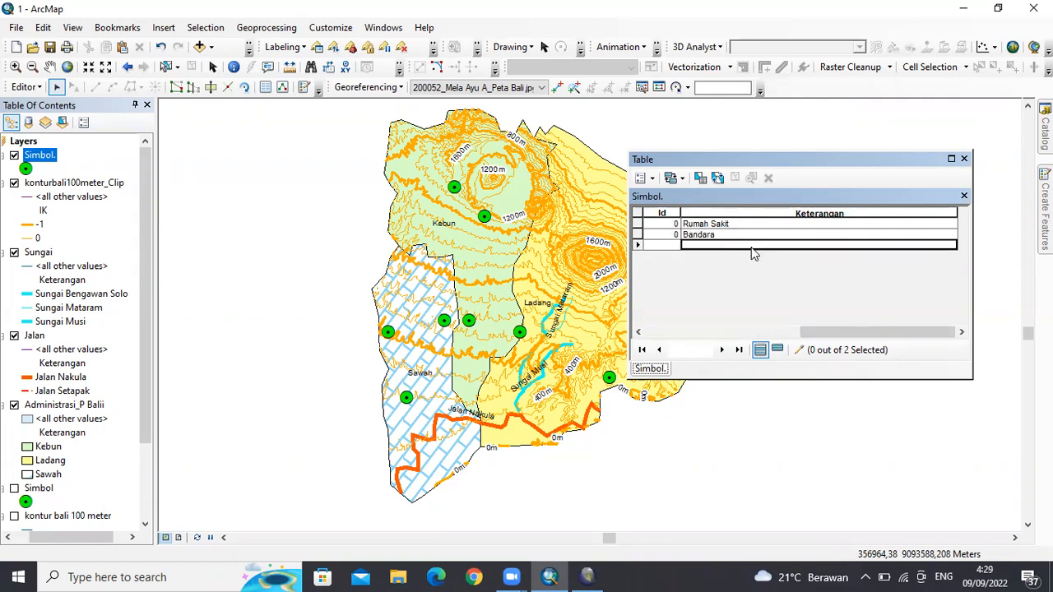
pyautogui.click(754, 245)
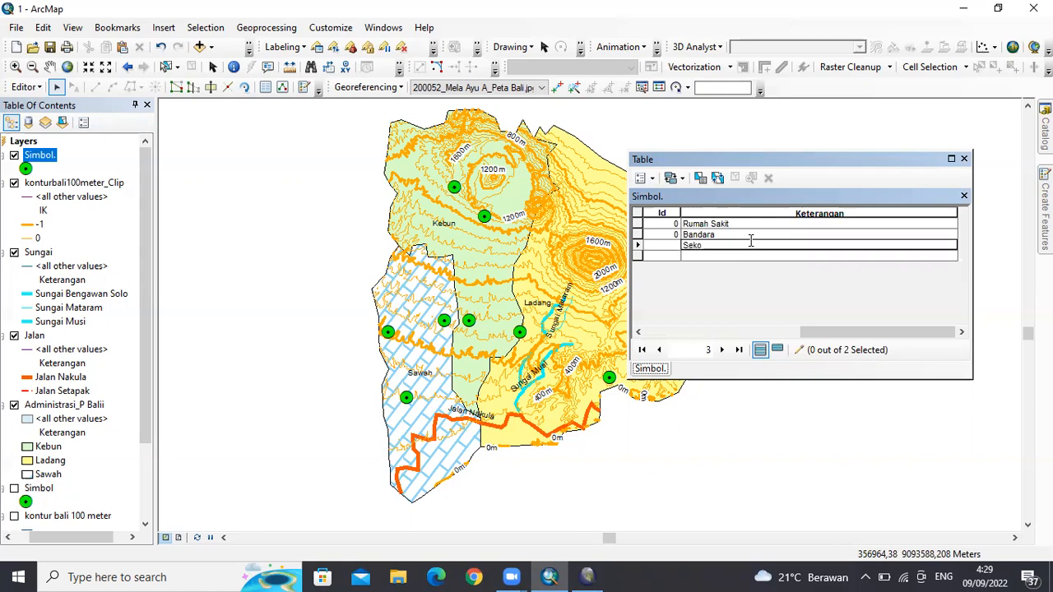
# Step: Fill the following Keterangan rows with Masjid, Gereja, Sekolah, Masjid, Kantor Polisi and Kantor Gubernur, and close the attribute table
pyautogui.click(736, 256)
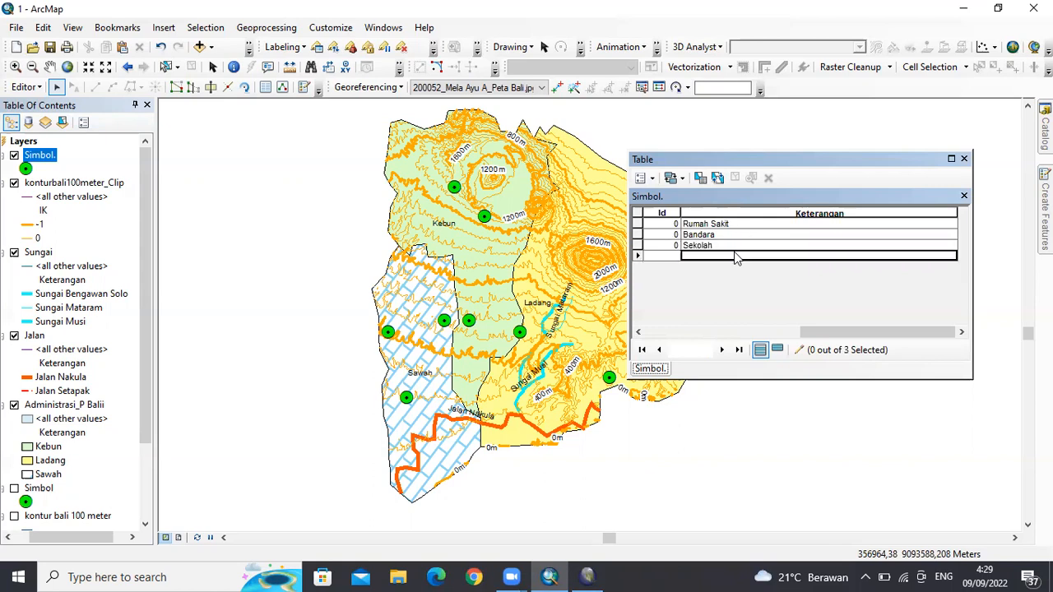
pyautogui.write('Masjid')
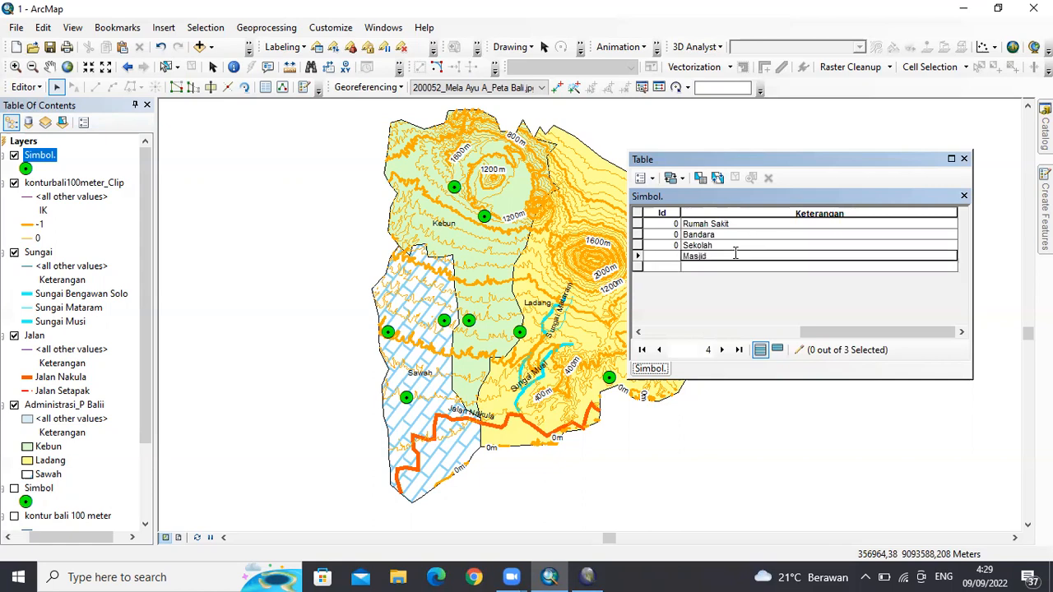
pyautogui.click(746, 267)
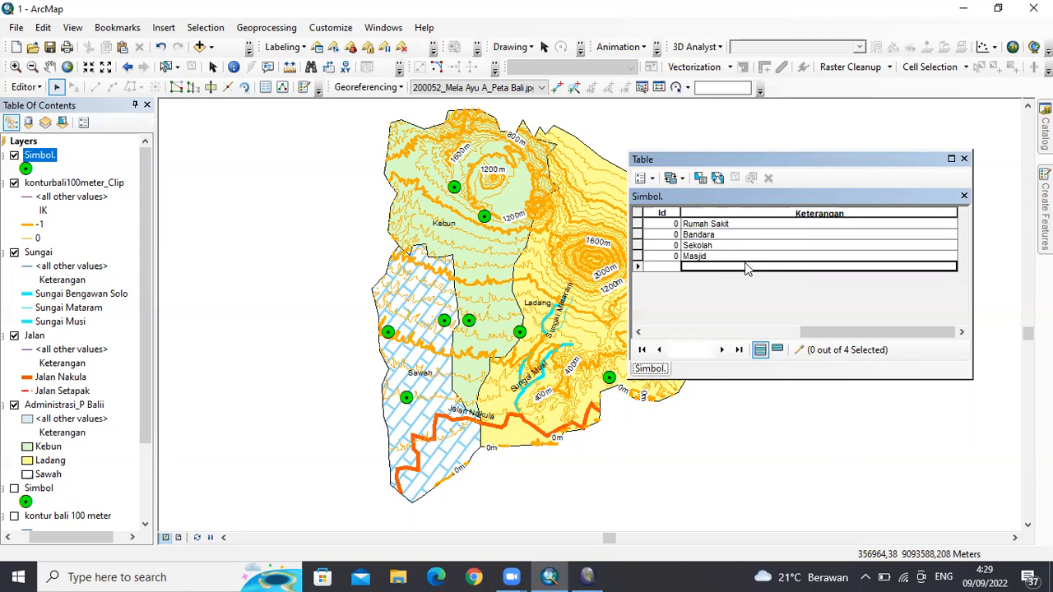
pyautogui.write('Gubernur')
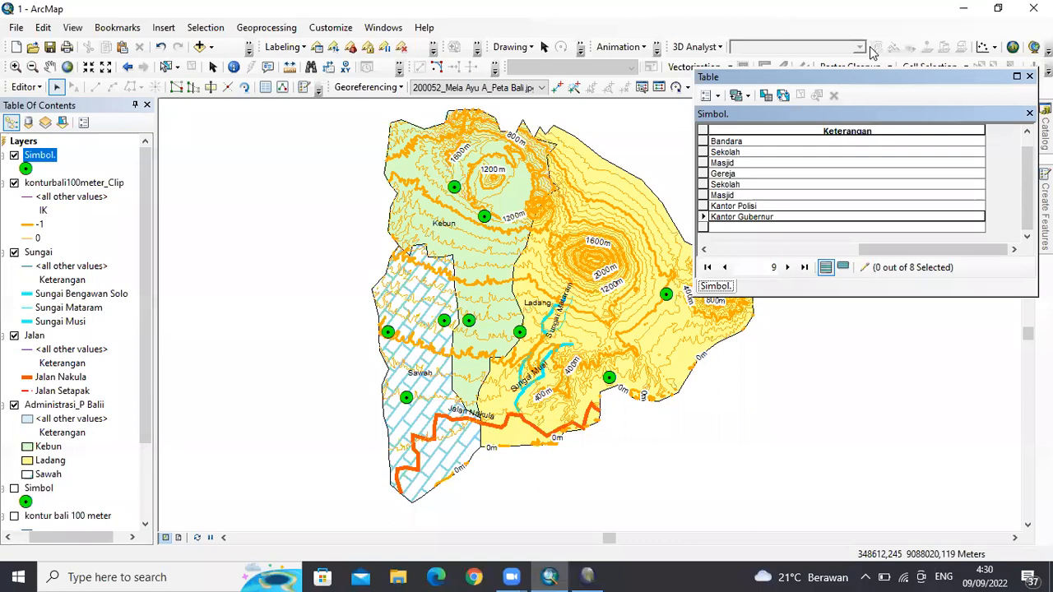
pyautogui.click(822, 248)
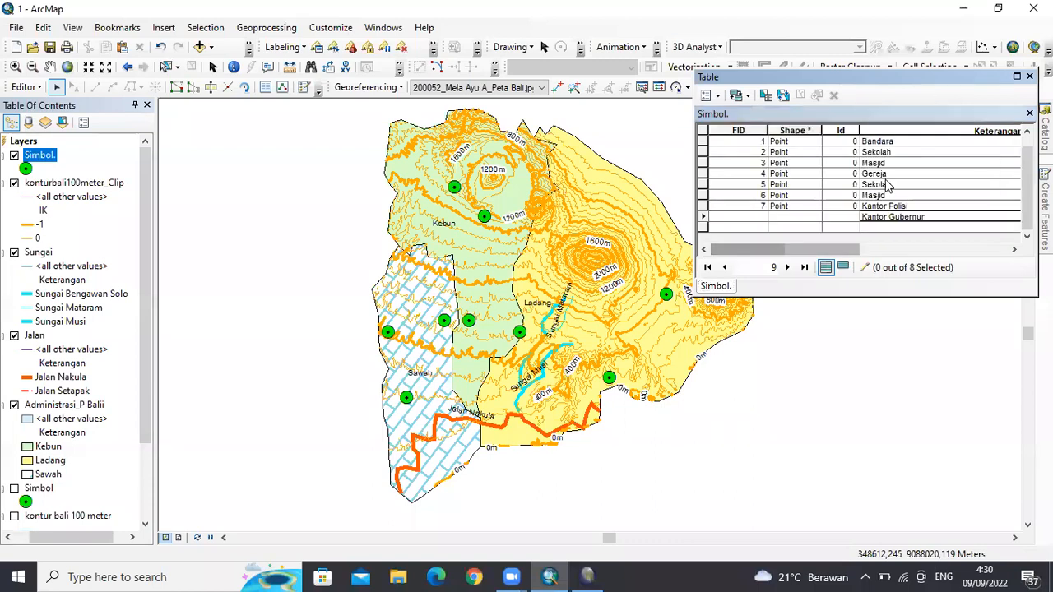
pyautogui.click(933, 228)
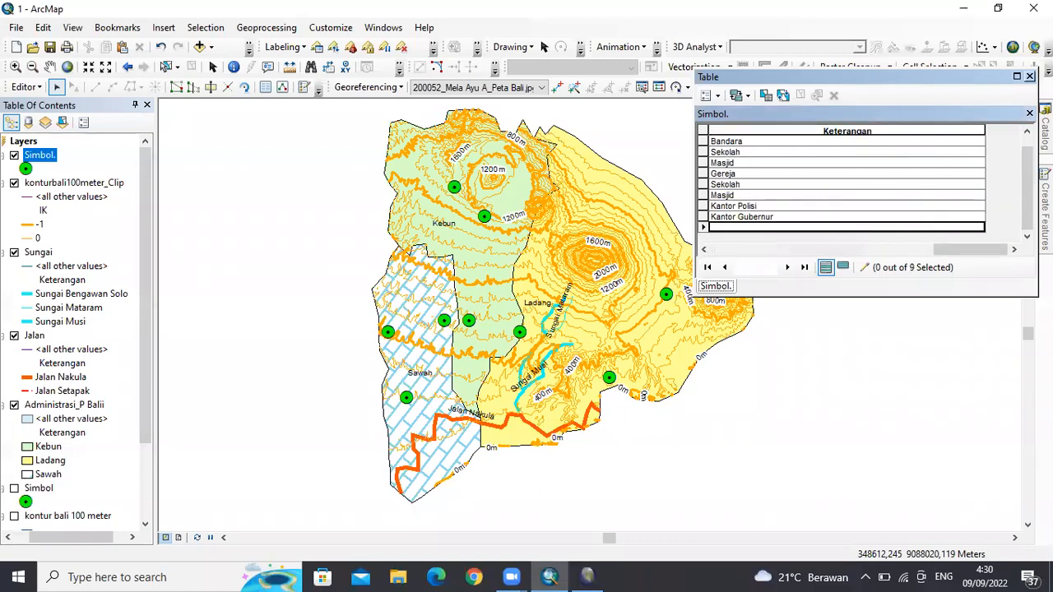
pyautogui.click(1030, 76)
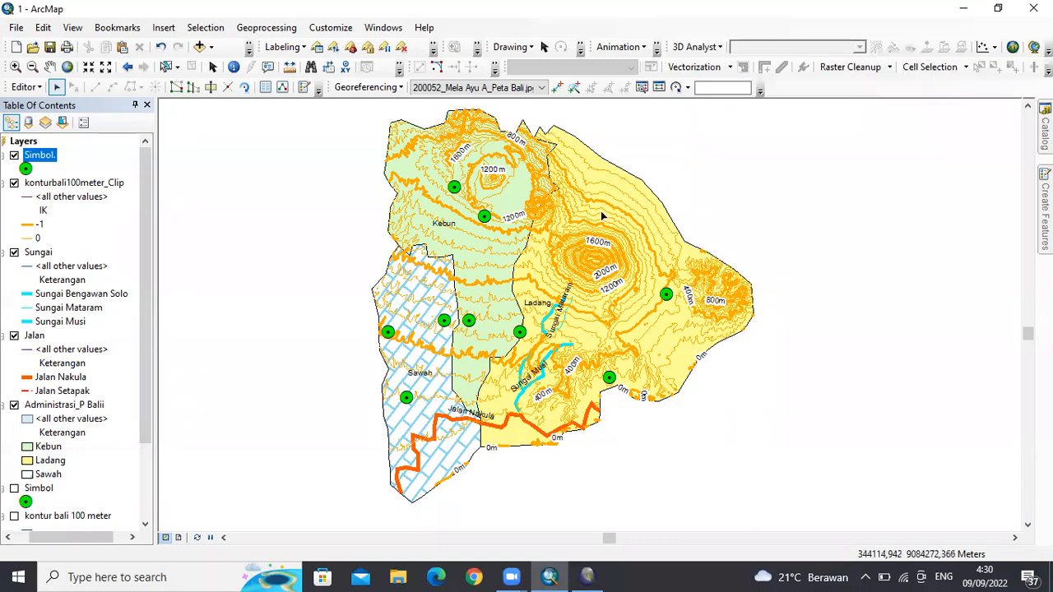
# Step: Set the Simbol. layer symbology to unique values of the Keterangan field and add all values
pyautogui.rightClick(46, 162)
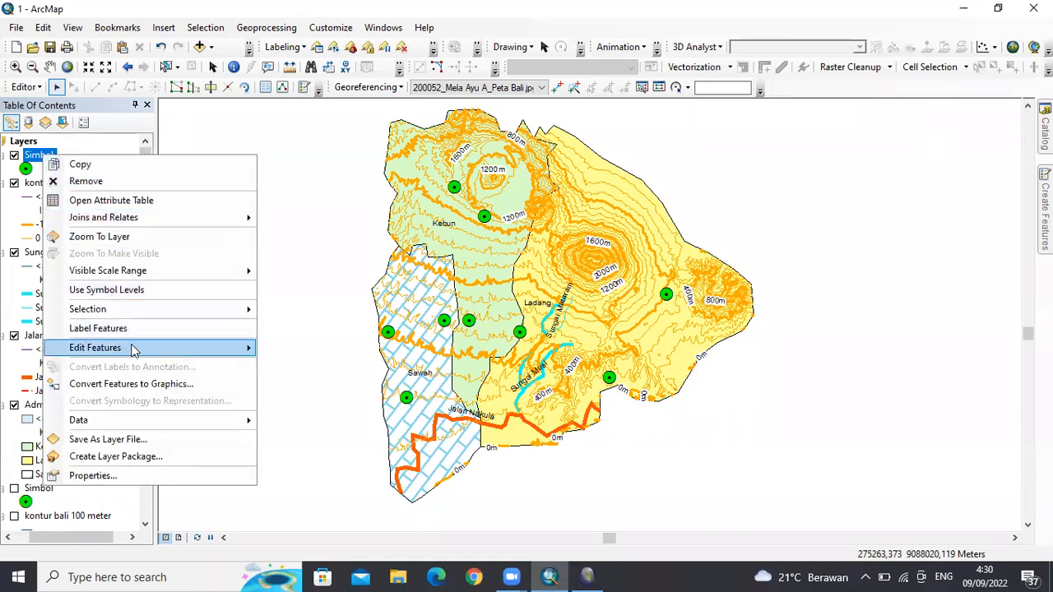
pyautogui.click(116, 476)
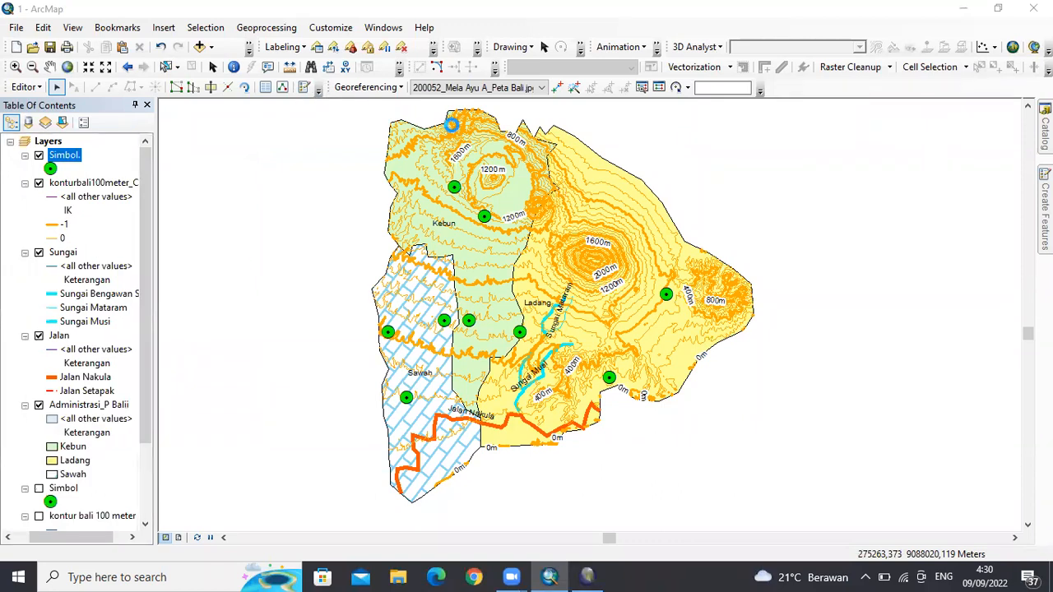
pyautogui.click(462, 102)
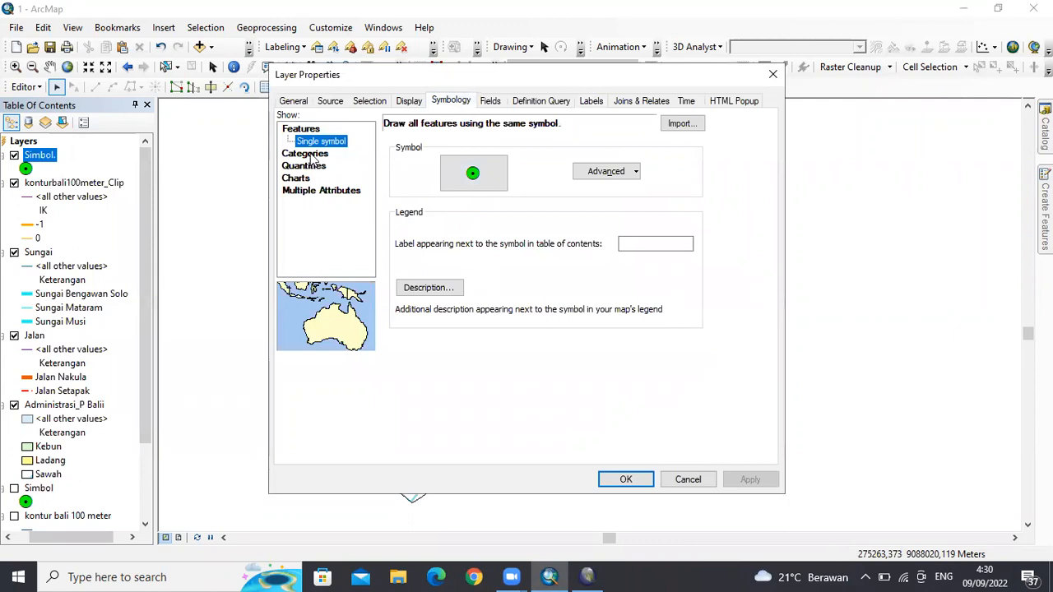
pyautogui.click(312, 155)
pyautogui.click(420, 154)
pyautogui.click(445, 186)
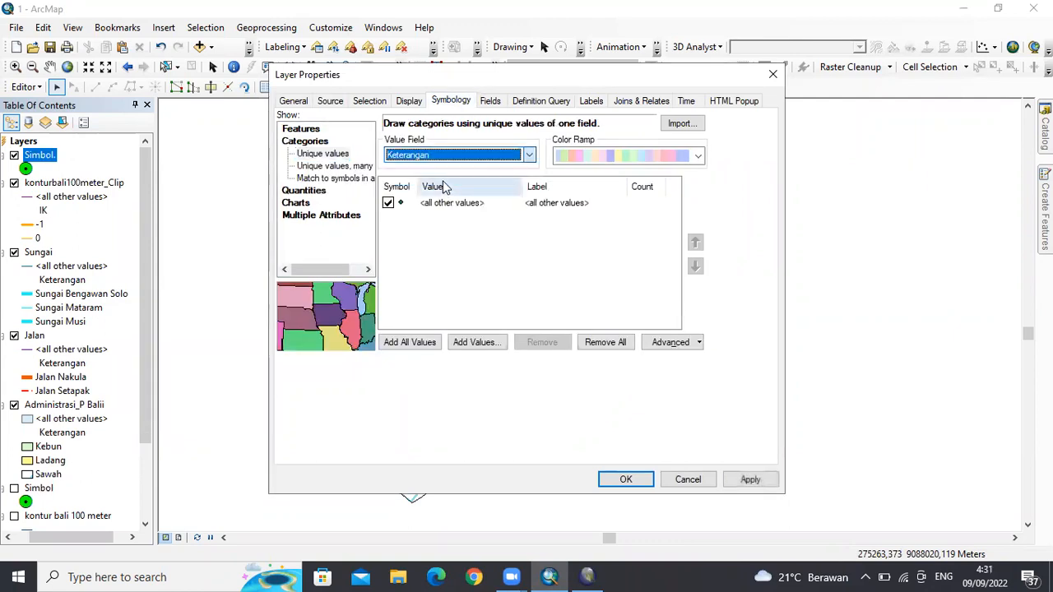
pyautogui.click(425, 343)
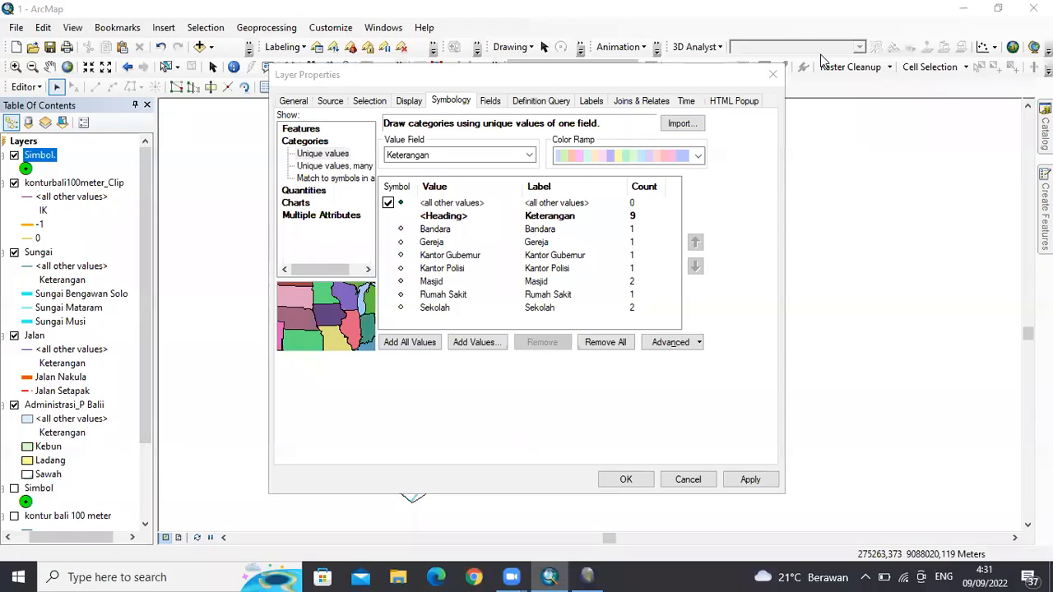
# Step: Assign the Bandara and Gereja symbols from the Simbol RBI style to the categories of the same names
pyautogui.click(401, 232)
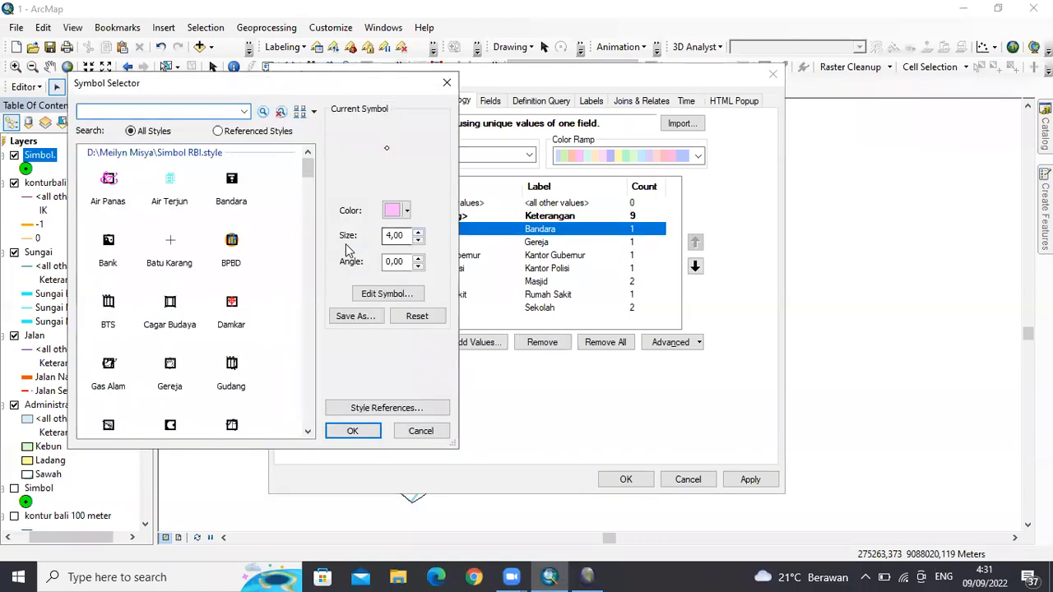
pyautogui.click(232, 189)
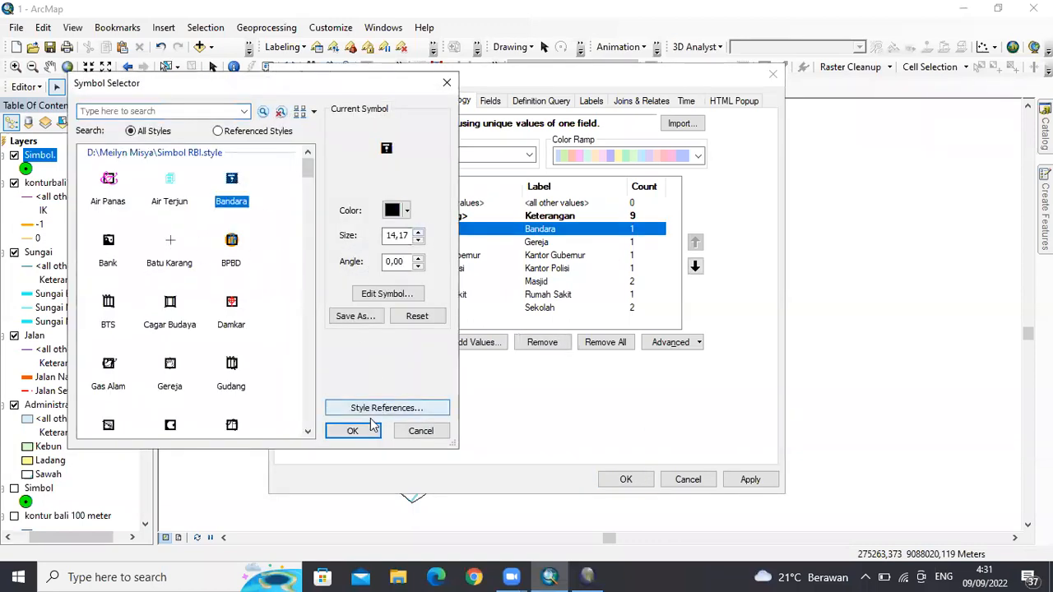
pyautogui.click(352, 431)
pyautogui.doubleClick(401, 248)
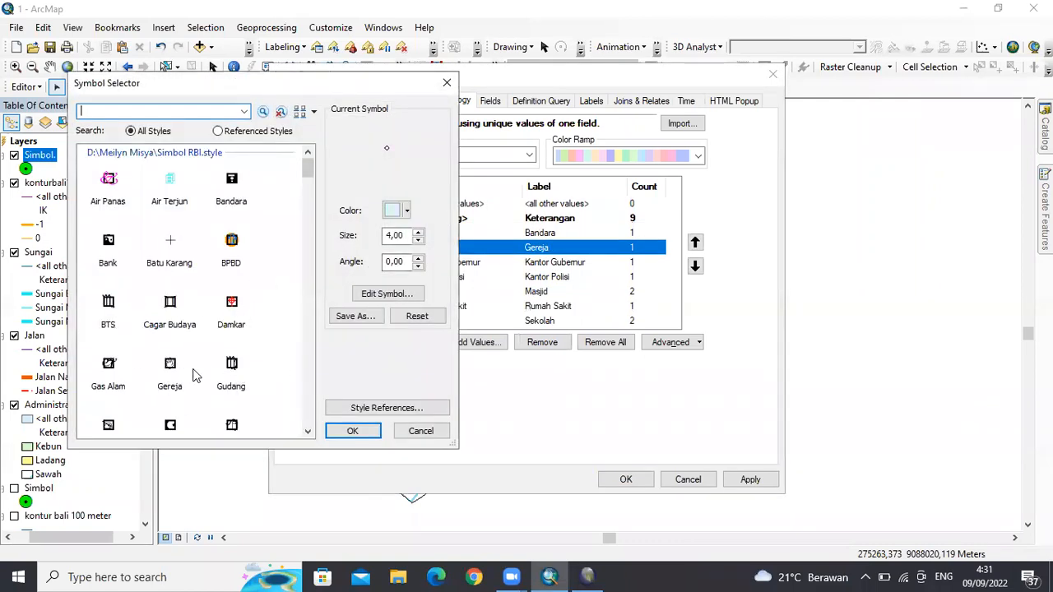
pyautogui.click(171, 372)
pyautogui.click(350, 431)
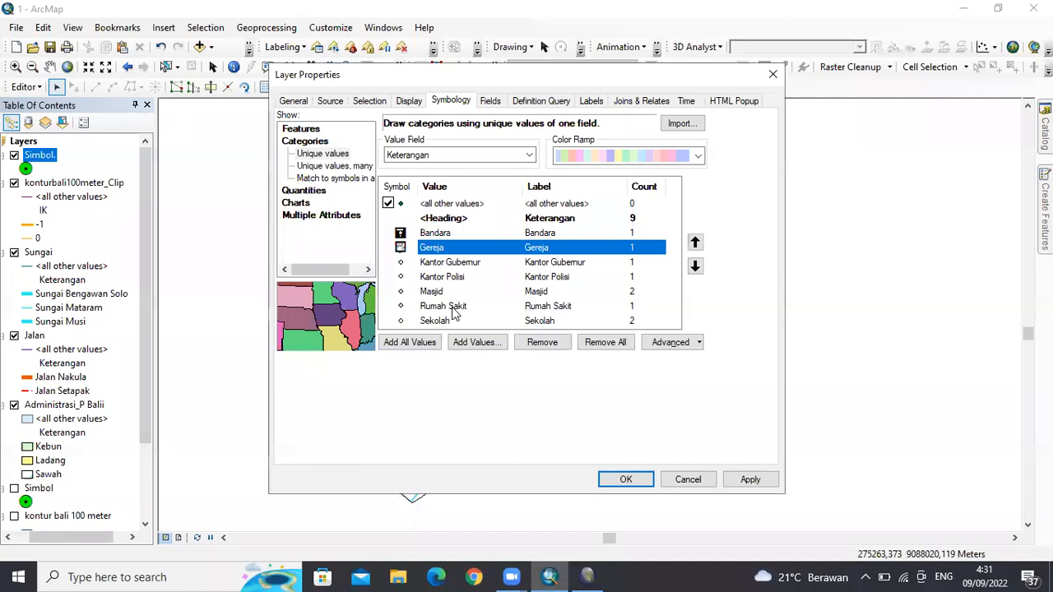
# Step: Assign the Kantor Gubernur symbol from the Simbol RBI style to the Kantor Gubernur category
pyautogui.doubleClick(401, 262)
pyautogui.scroll(1, 245, 283)
pyautogui.scroll(1, 189, 245)
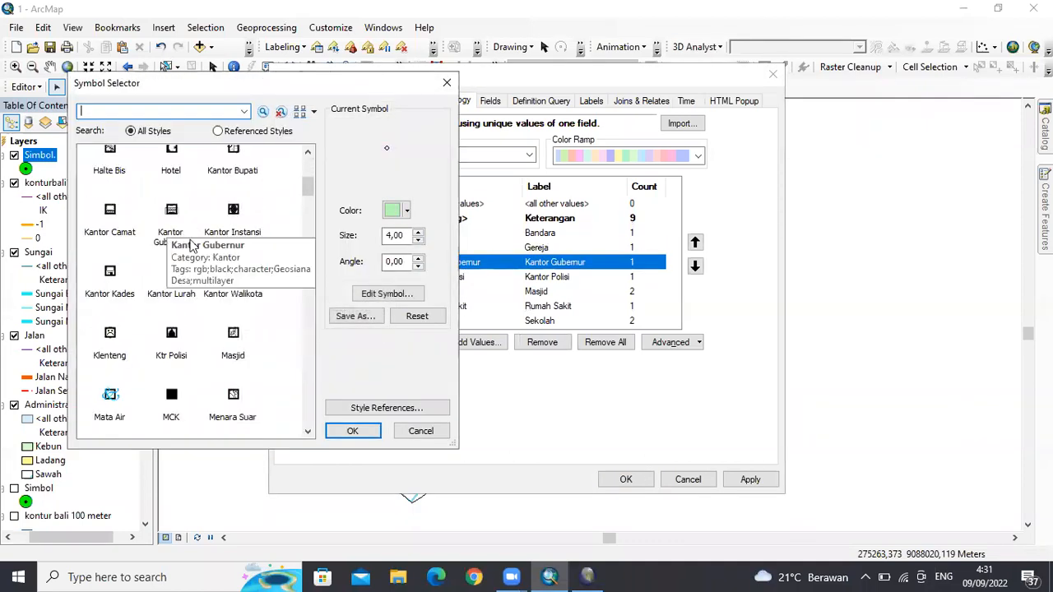
pyautogui.click(170, 224)
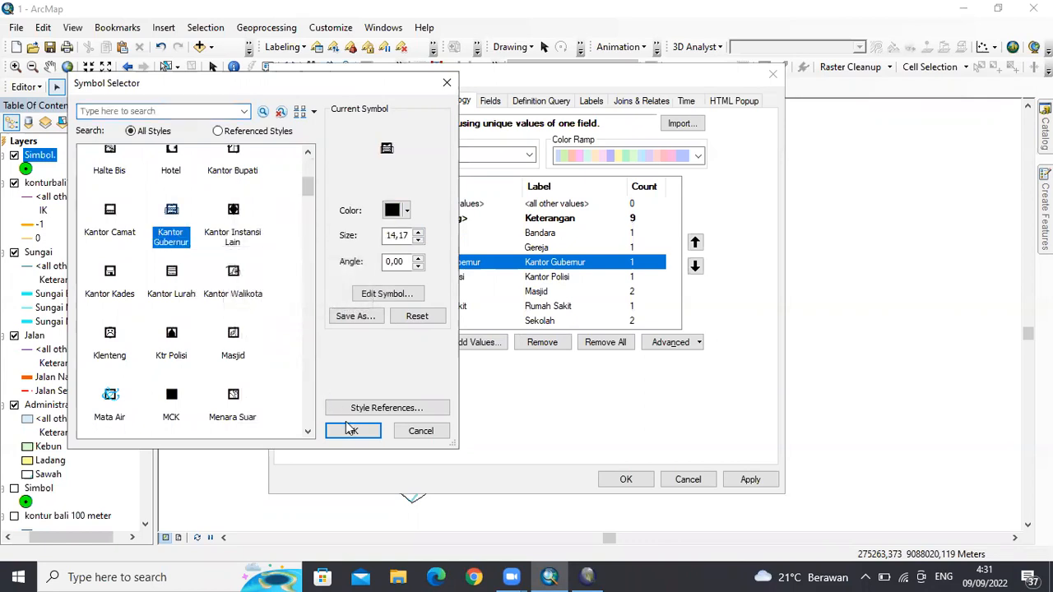
pyautogui.click(351, 431)
# Step: Assign the matching Simbol RBI style symbols to the Kantor Polisi, Masjid, Rumah Sakit and Sekolah categories
pyautogui.doubleClick(388, 276)
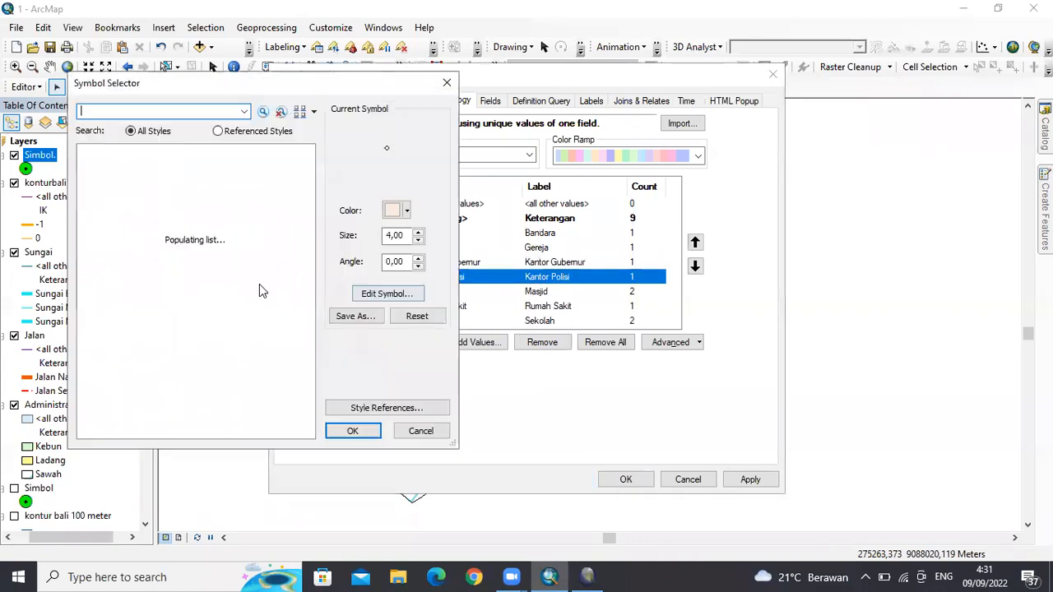
pyautogui.scroll(-1, 244, 320)
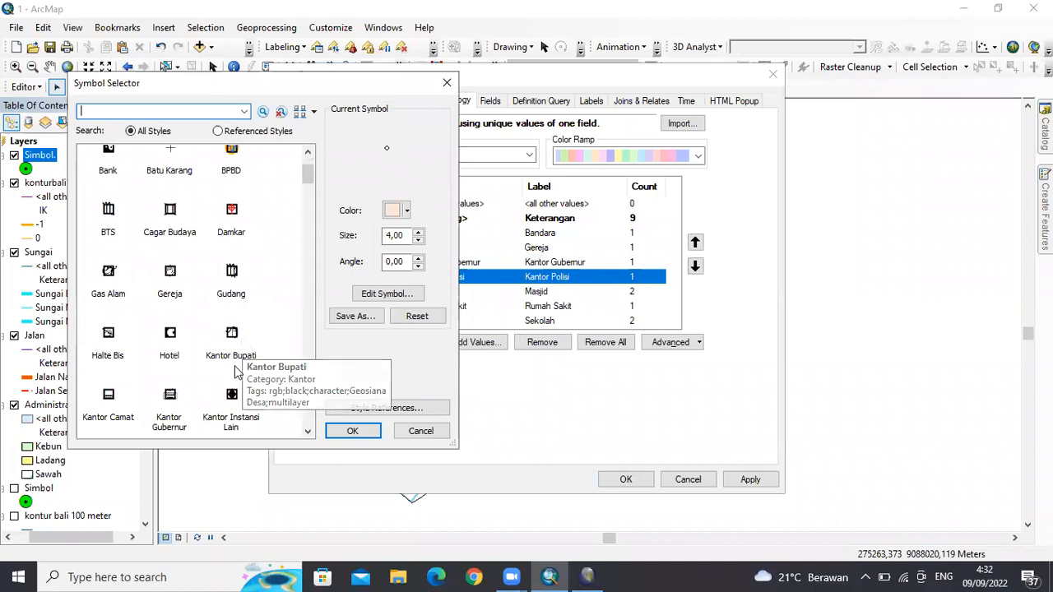
pyautogui.scroll(-2, 255, 388)
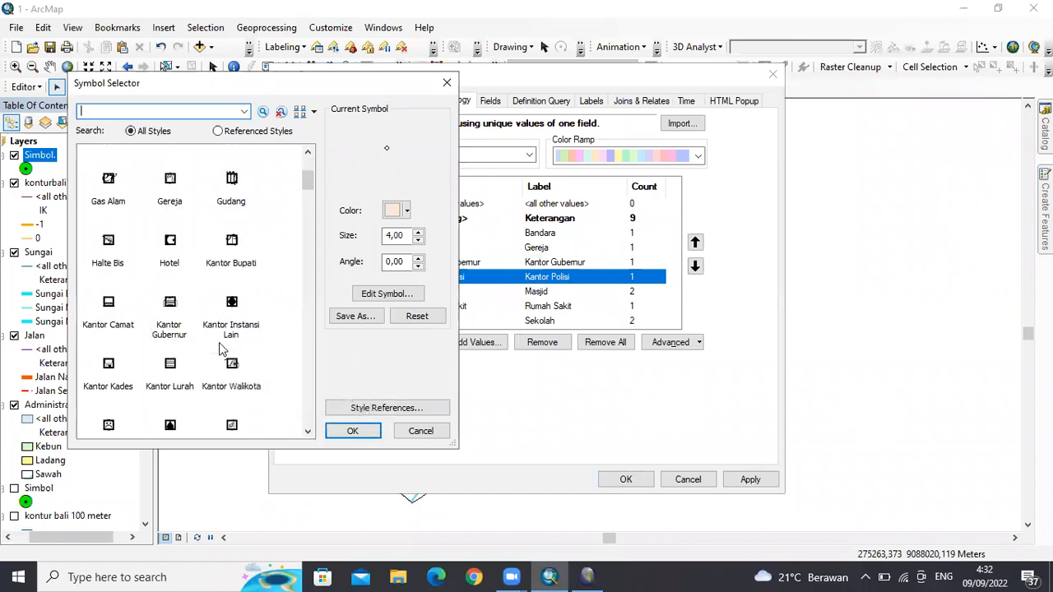
pyautogui.scroll(-2, 222, 352)
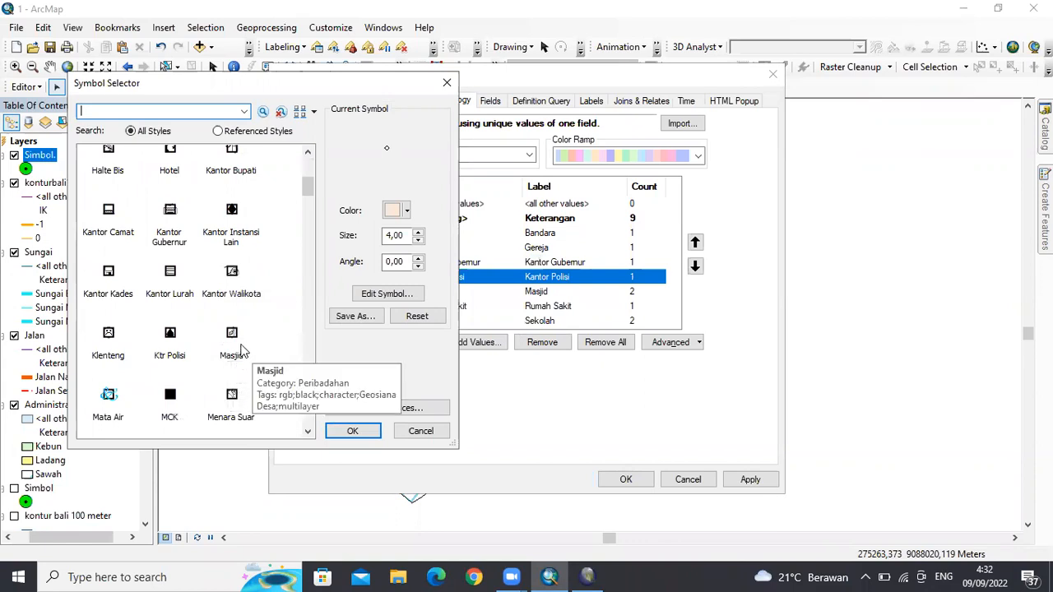
pyautogui.scroll(-2, 214, 329)
pyautogui.scroll(-1, 247, 345)
pyautogui.scroll(-3, 247, 337)
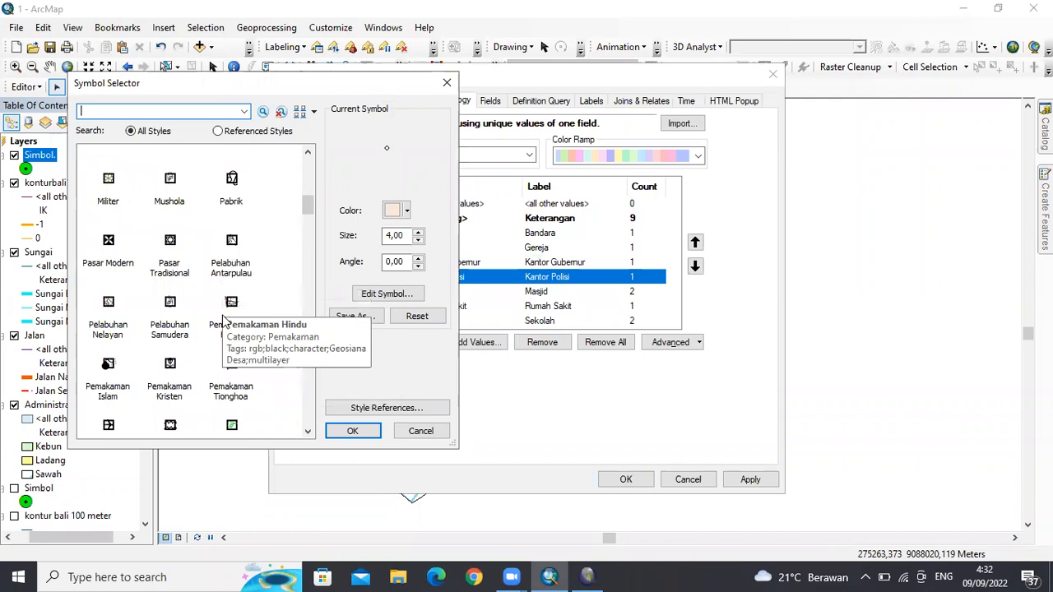
pyautogui.scroll(-3, 224, 334)
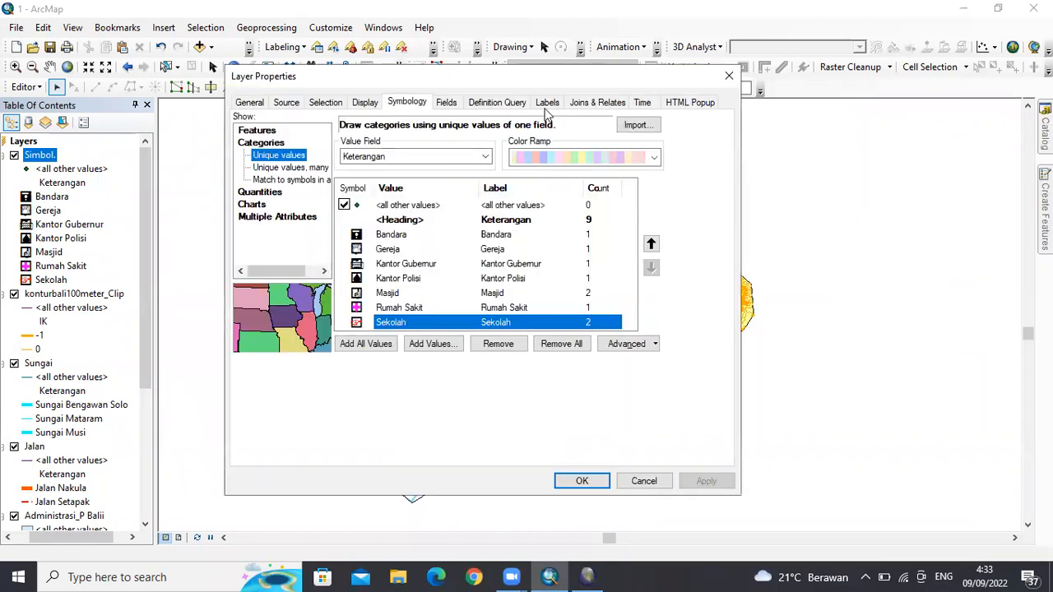
# Step: Enable feature labels for the Simbol. layer, labelling all features the same way from the Keterangan field
pyautogui.click(548, 104)
pyautogui.click(246, 123)
pyautogui.click(353, 143)
pyautogui.click(364, 153)
pyautogui.click(392, 229)
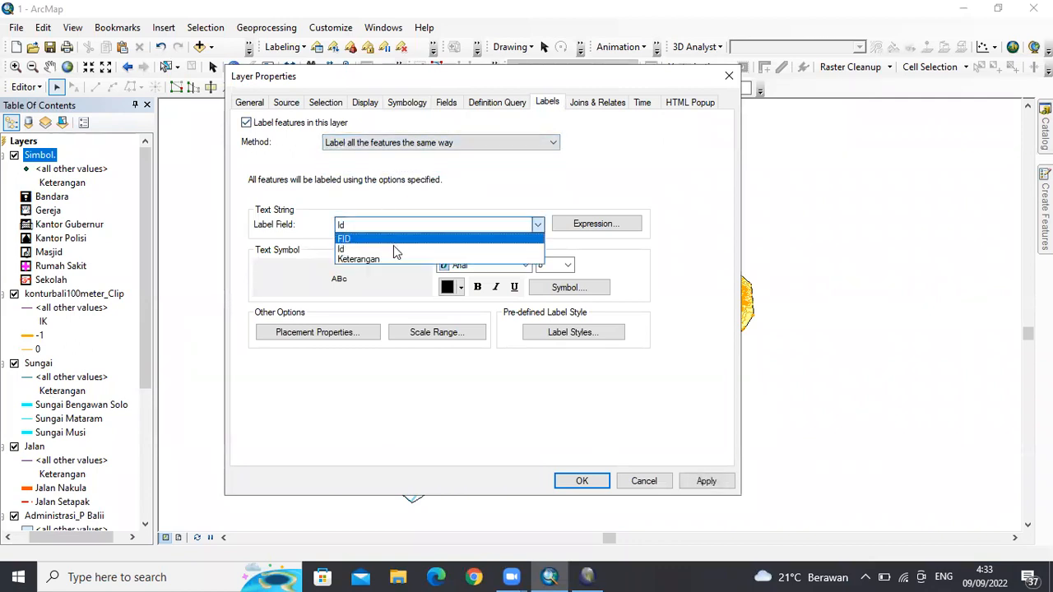
pyautogui.click(392, 257)
# Step: Set the label font to Times New Roman, apply it, and close the layer properties after checking the symbology
pyautogui.click(509, 267)
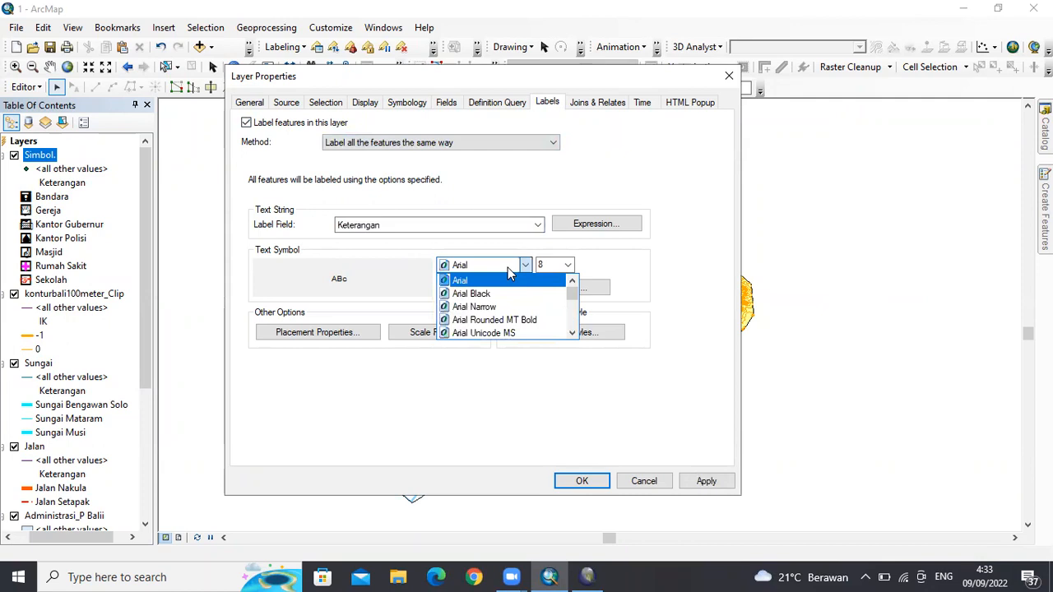
pyautogui.press('t')
pyautogui.press('i')
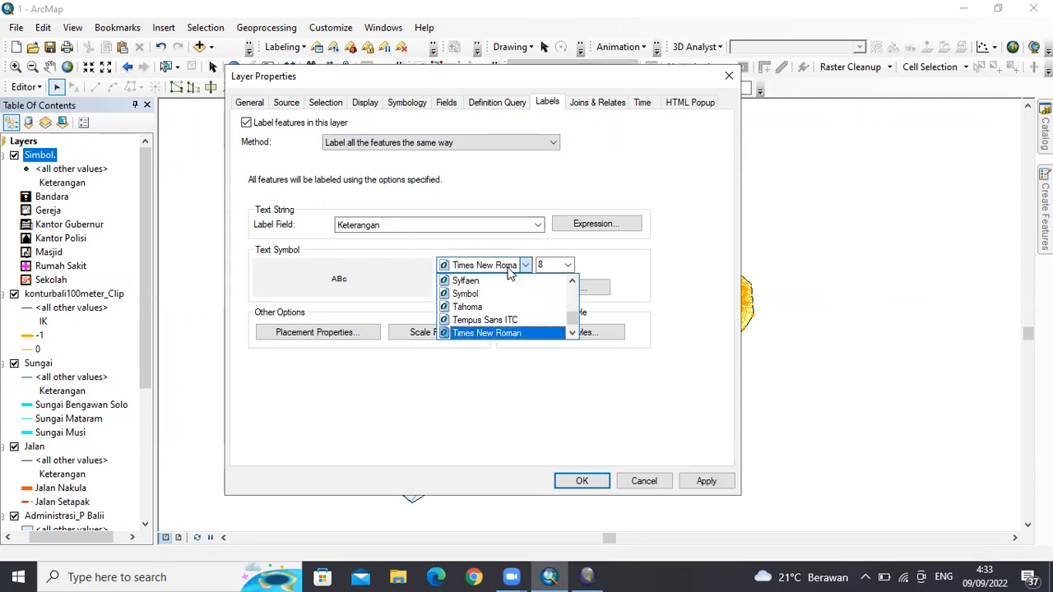
pyautogui.press('Return')
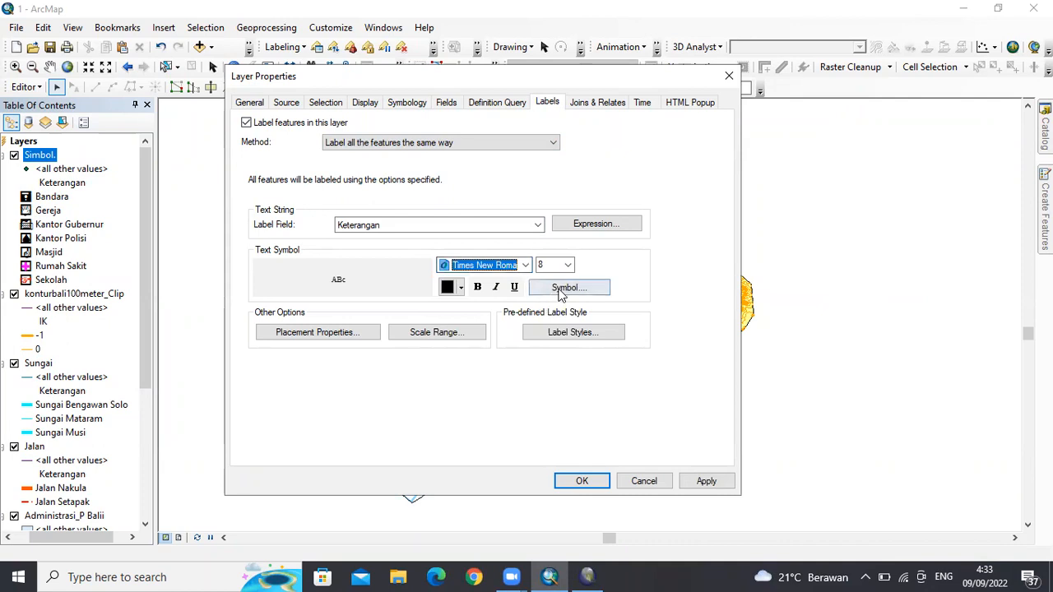
pyautogui.click(712, 484)
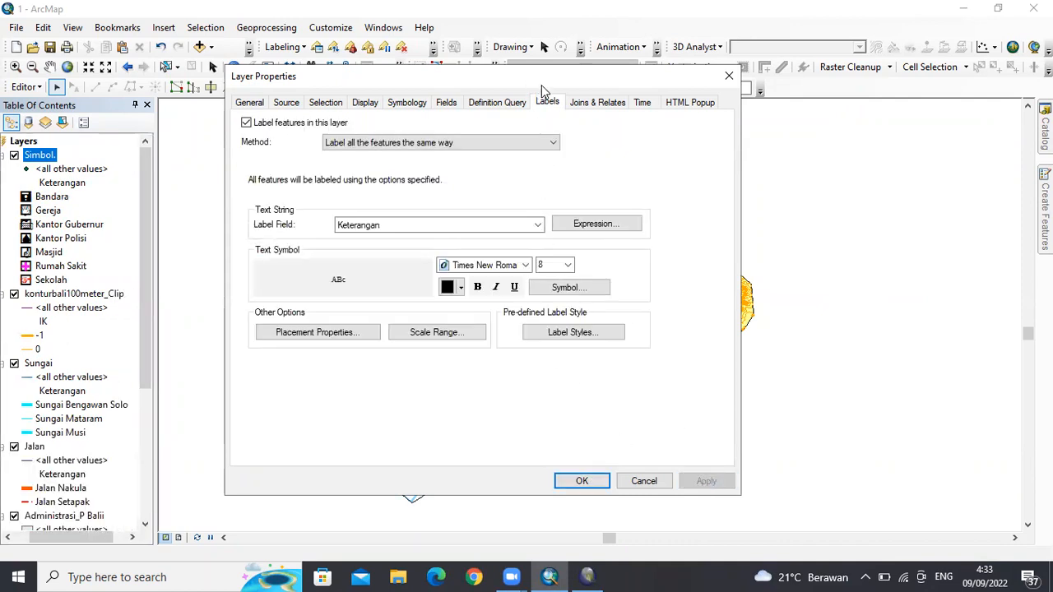
pyautogui.moveTo(542, 85); pyautogui.dragTo(620, 98)
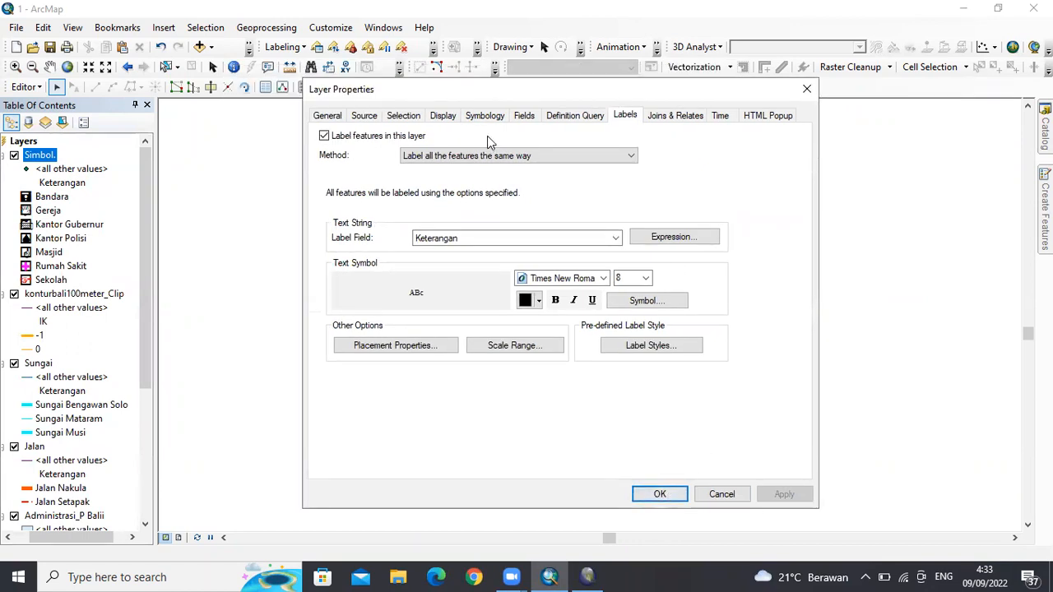
pyautogui.click(486, 115)
pyautogui.click(663, 494)
pyautogui.click(66, 200)
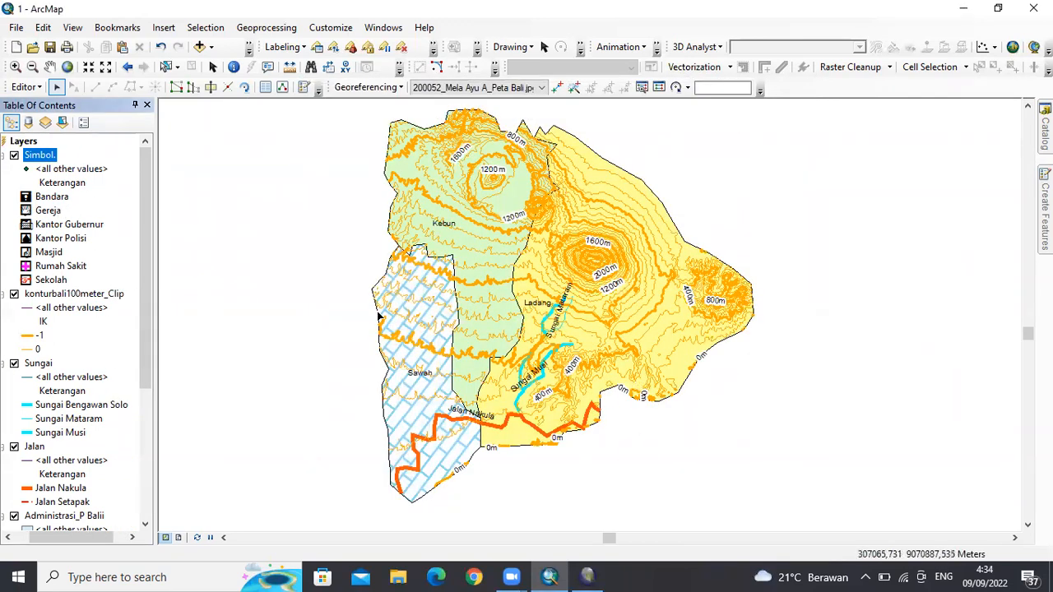
# Step: Try the Simbol. layer below konturbali100meter_Clip, return it to the top of the layer order and toggle its visibility off and on
pyautogui.moveTo(39, 164); pyautogui.dragTo(50, 341)
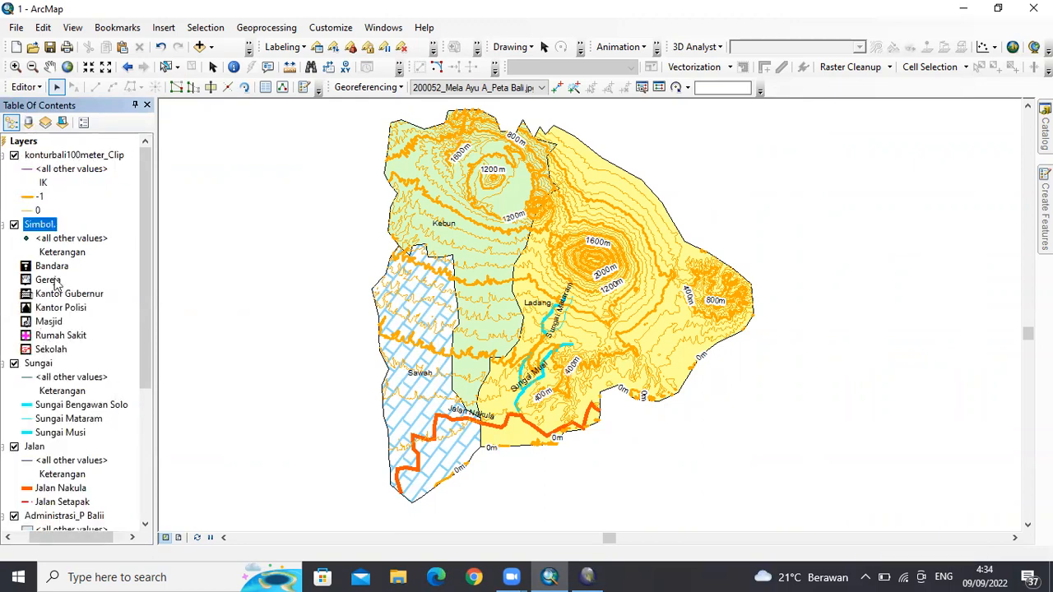
pyautogui.moveTo(37, 234); pyautogui.dragTo(49, 155)
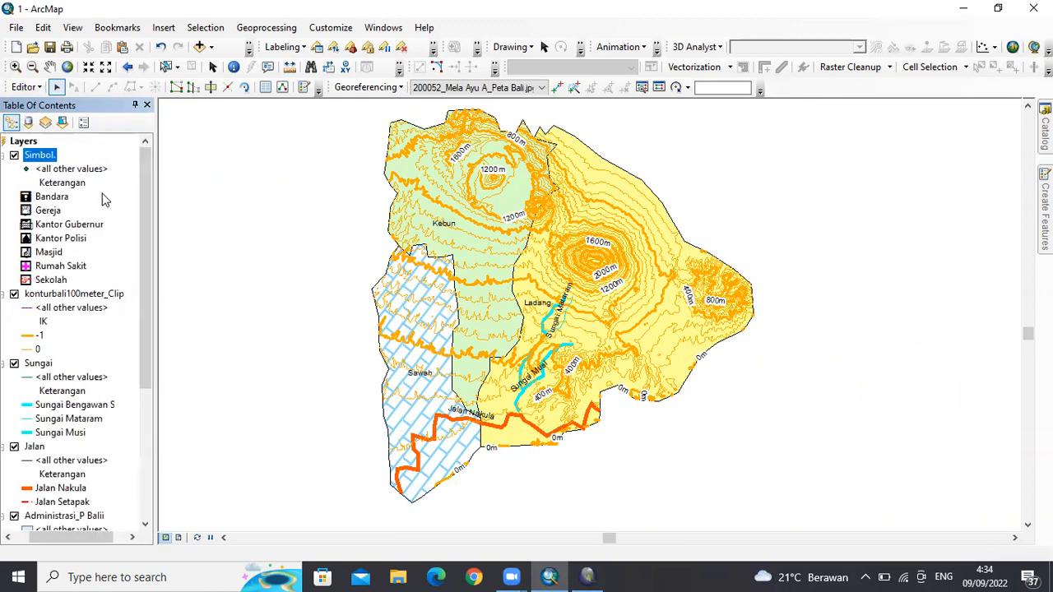
pyautogui.moveTo(145, 247); pyautogui.dragTo(161, 198)
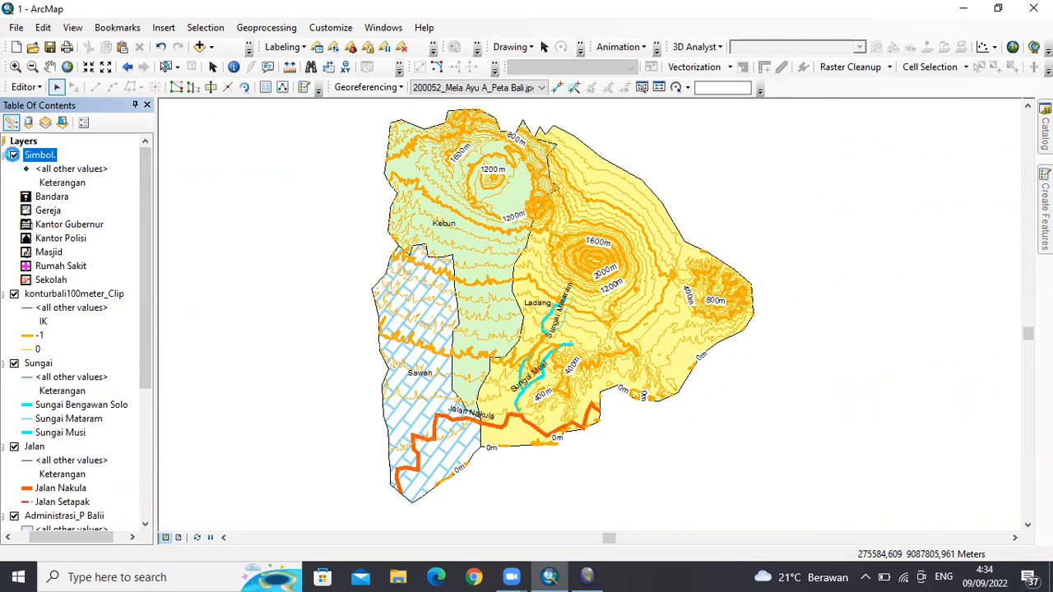
pyautogui.click(13, 155)
pyautogui.click(14, 156)
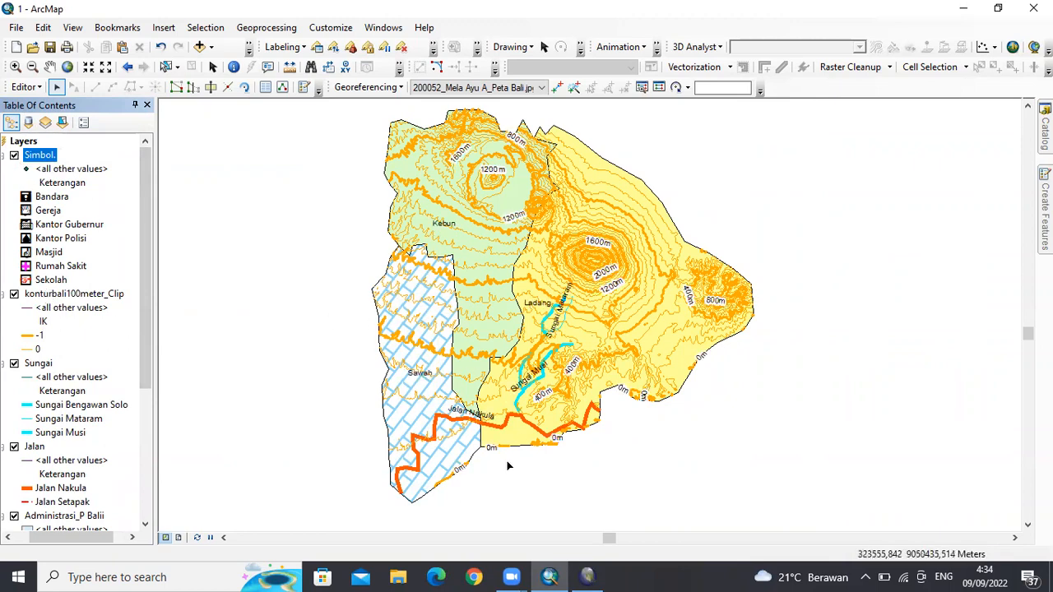